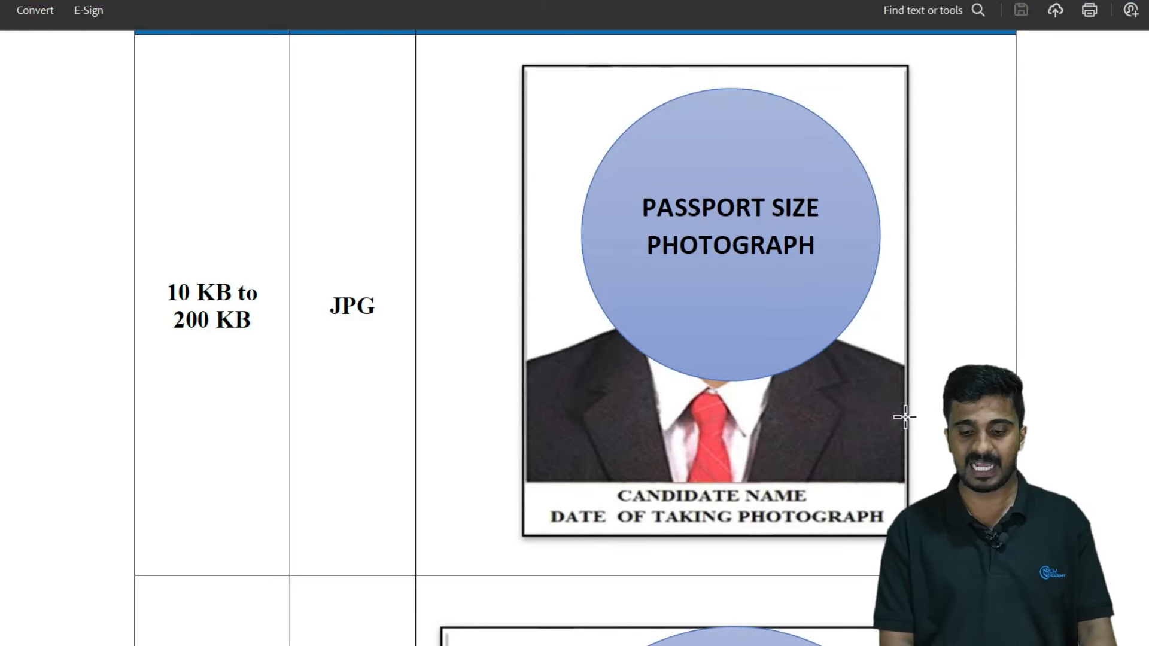
- Review the photo rules, then scroll the PDF to the postcard-size photograph spec (10–200 KB JPG)
scroll(903, 413, "down", 3)
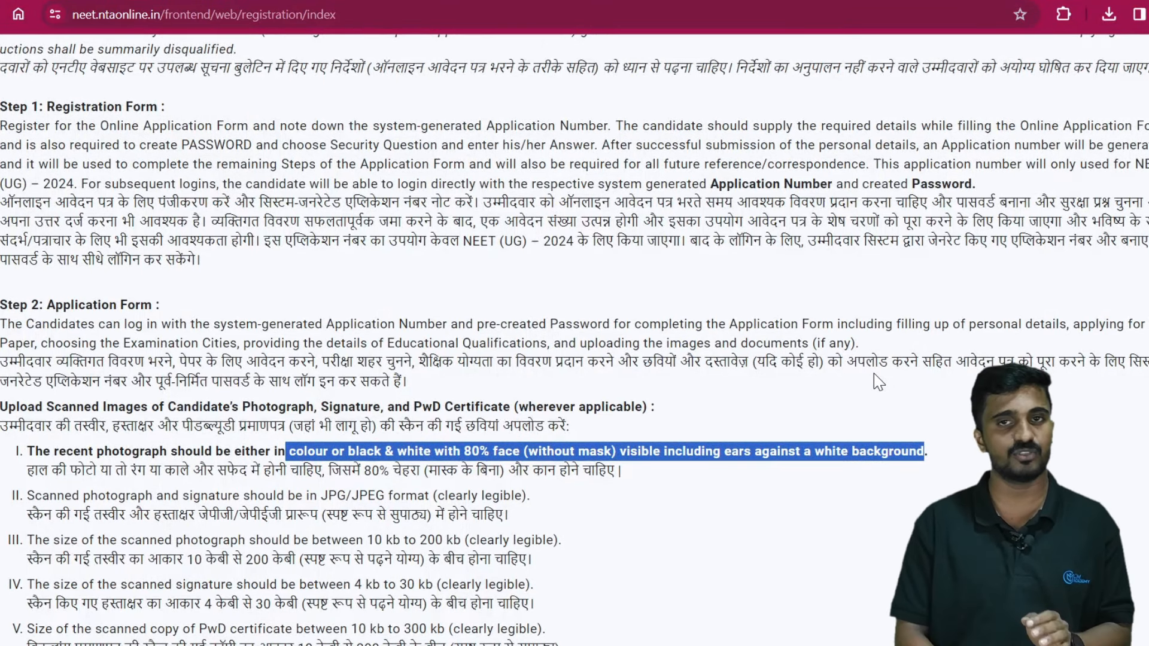
left_click(876, 382)
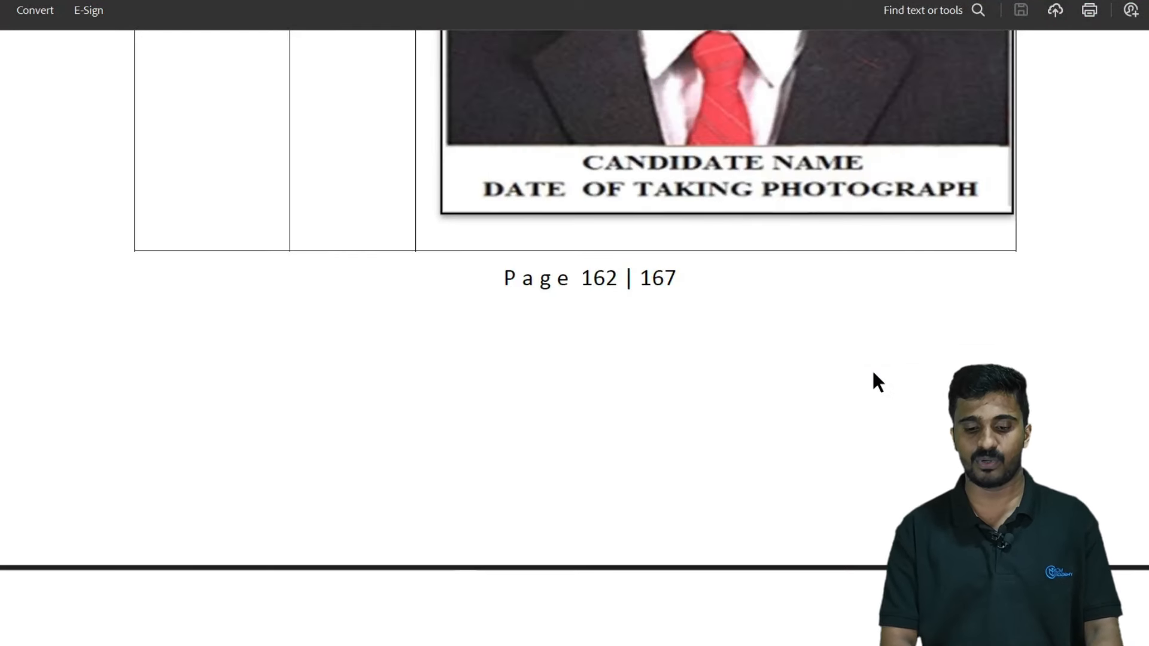
scroll(873, 373, "up", 7)
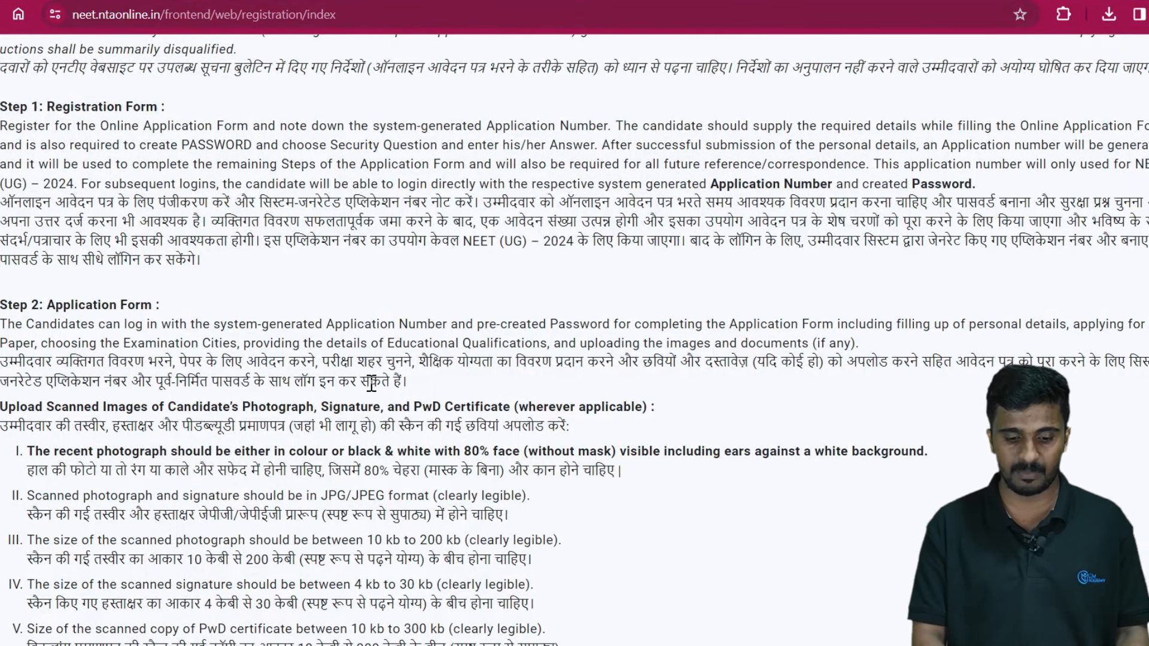
scroll(442, 449, "down", 3)
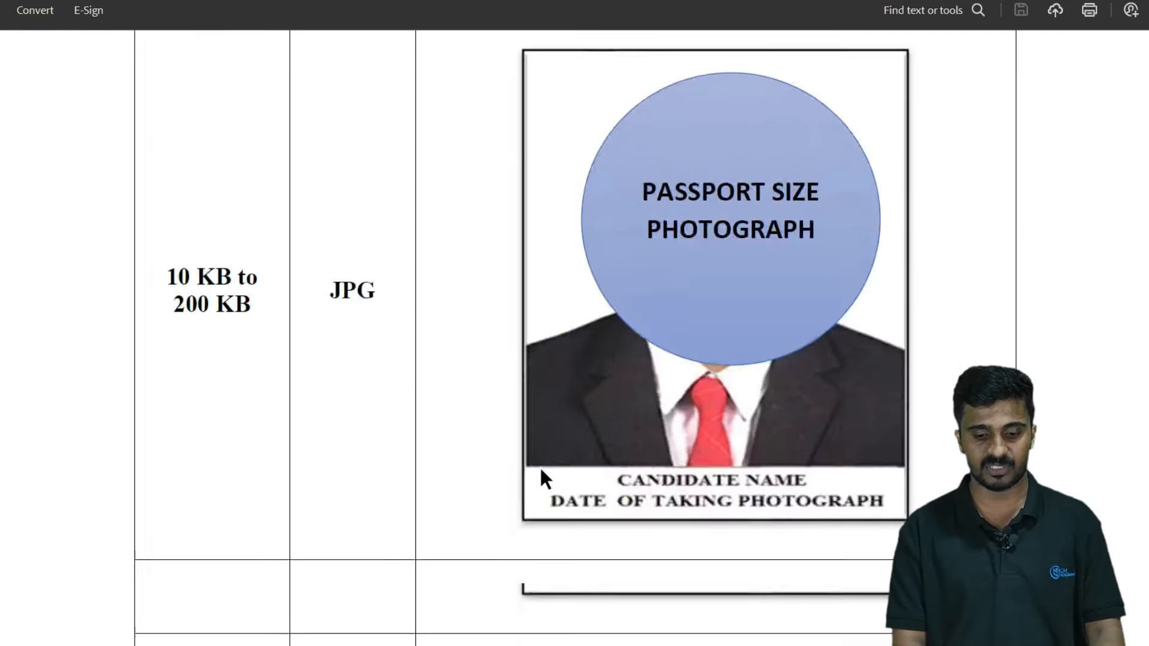
- Scroll the PDF through the finger-and-thumb impression and 4–30 KB signature specifications
scroll(540, 469, "down", 10)
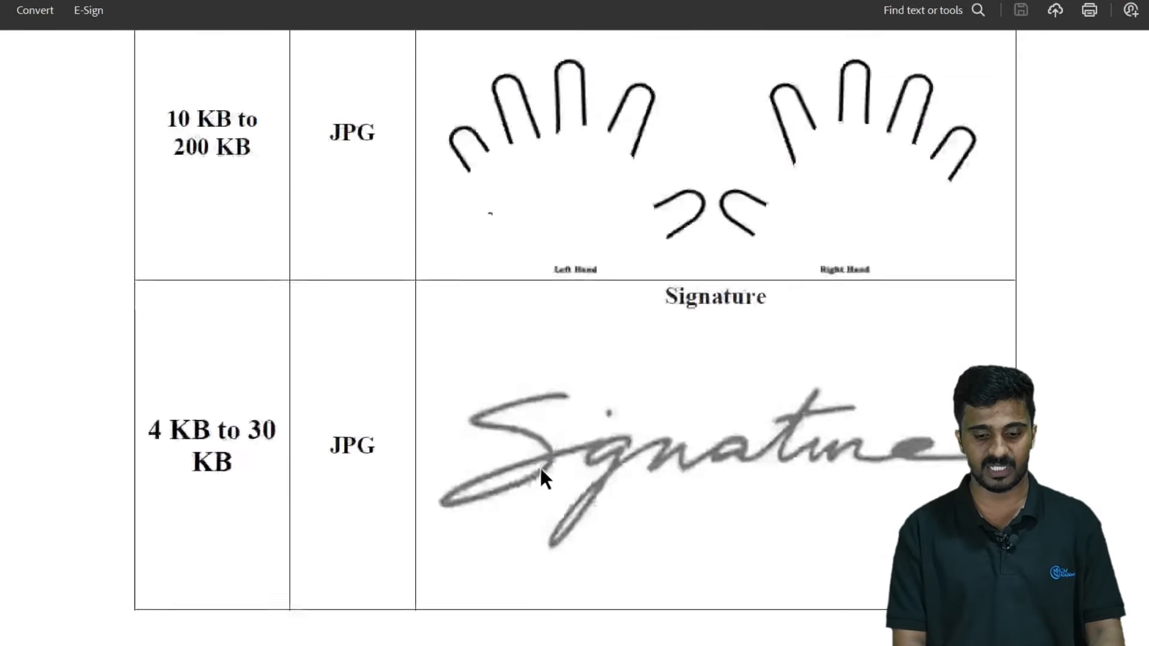
scroll(540, 469, "up", 3)
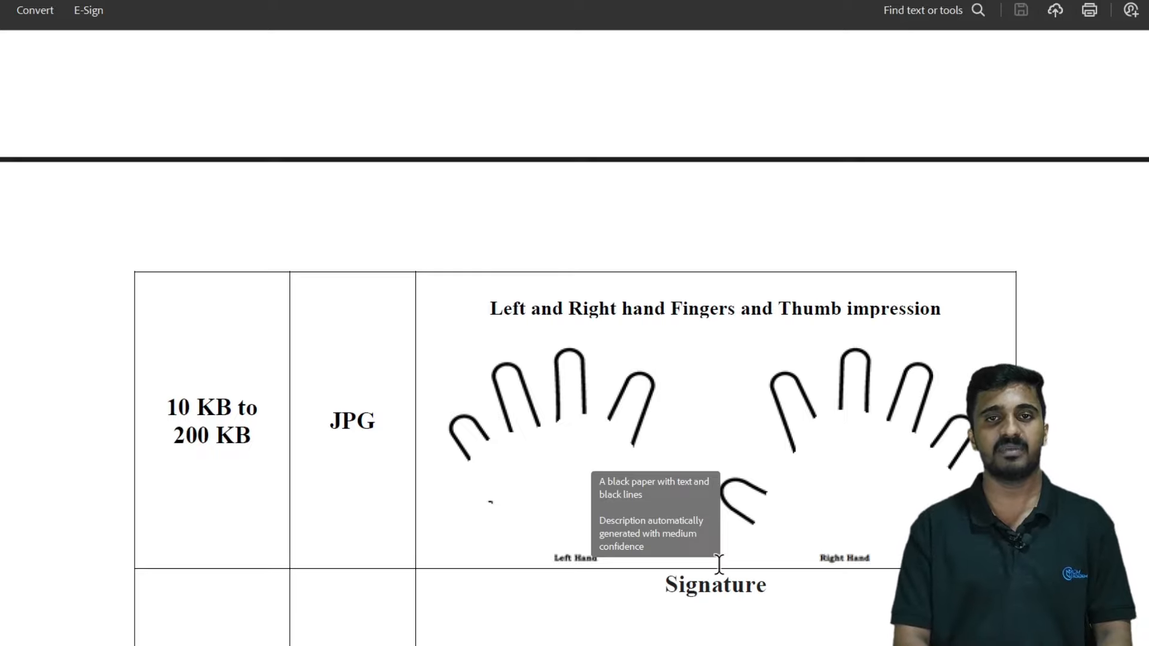
scroll(718, 563, "down", 8)
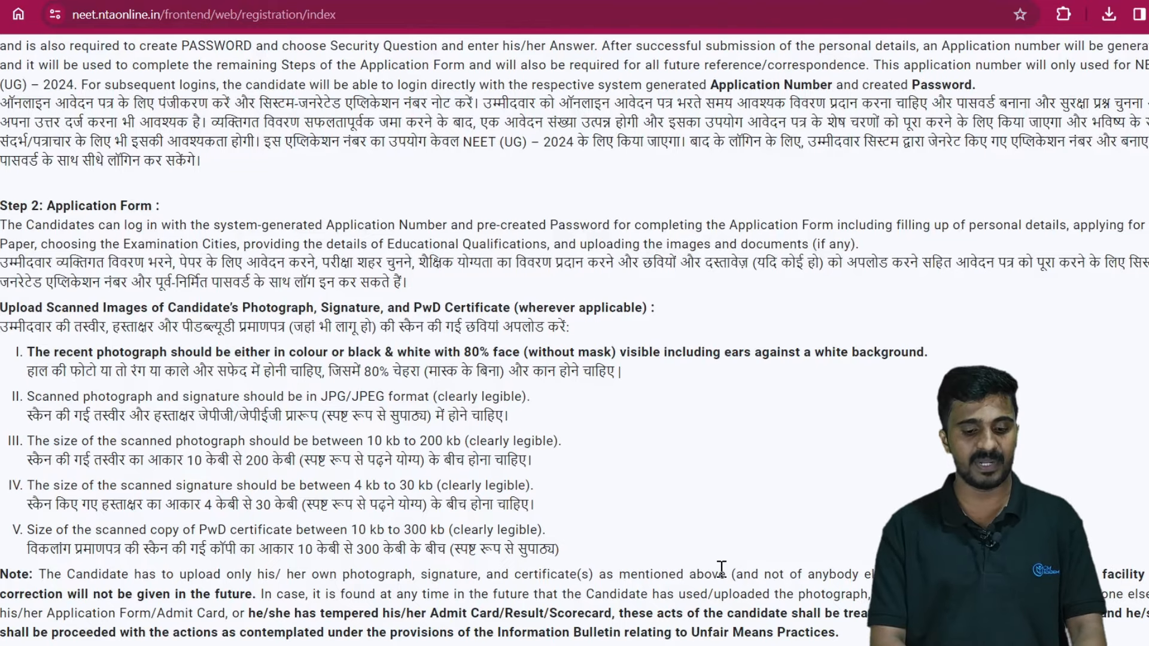
- Go to neet.ntaonline.in/frontend/web/ and scroll down to the registered-candidate login panel
scroll(721, 568, "down", 8)
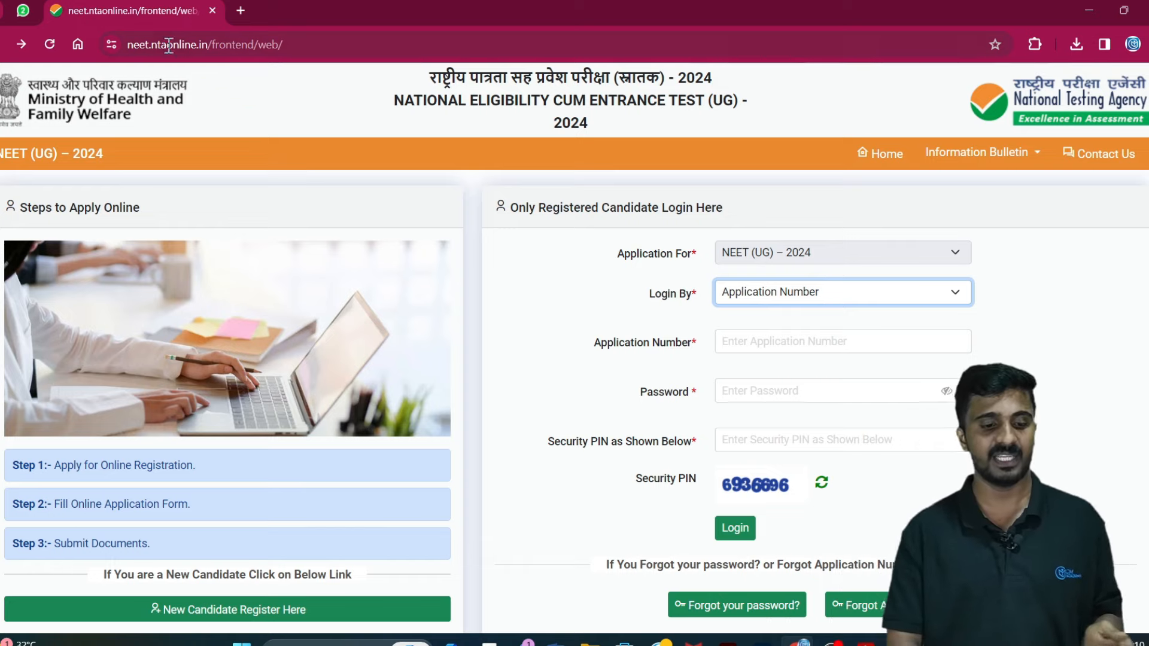
left_click_drag(128, 46, 213, 47)
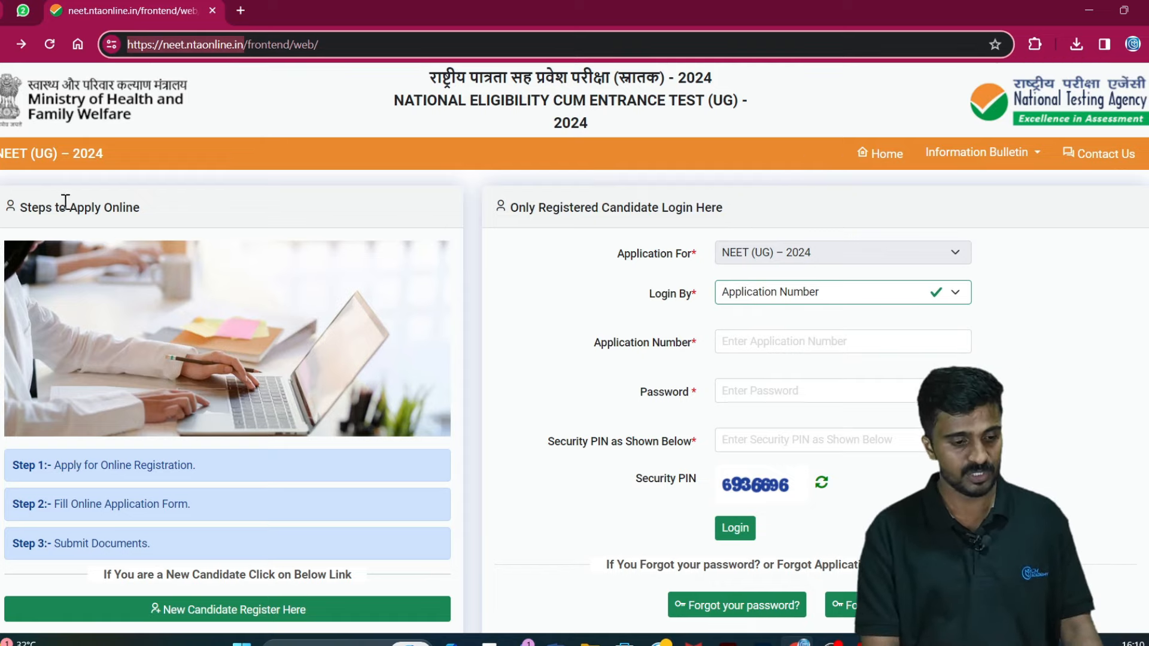
left_click(151, 154)
scroll(350, 279, "down", 1)
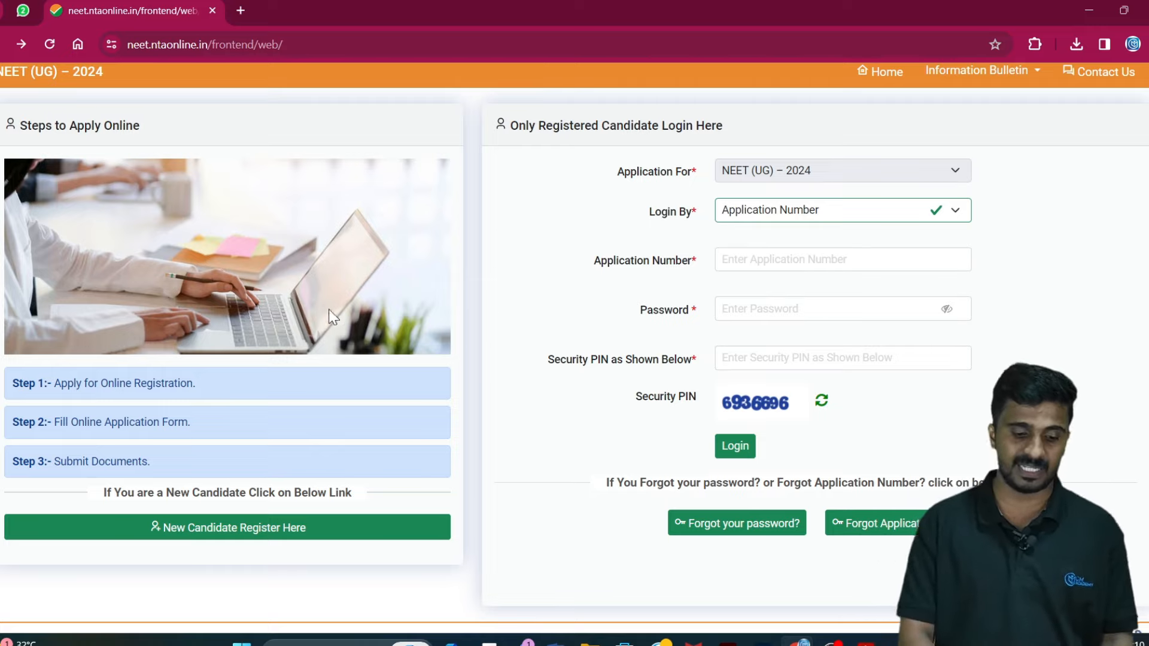
- Open the New Candidate registration instructions and highlight the Rs.1600 and Rs.1000 category fees
left_click(216, 528)
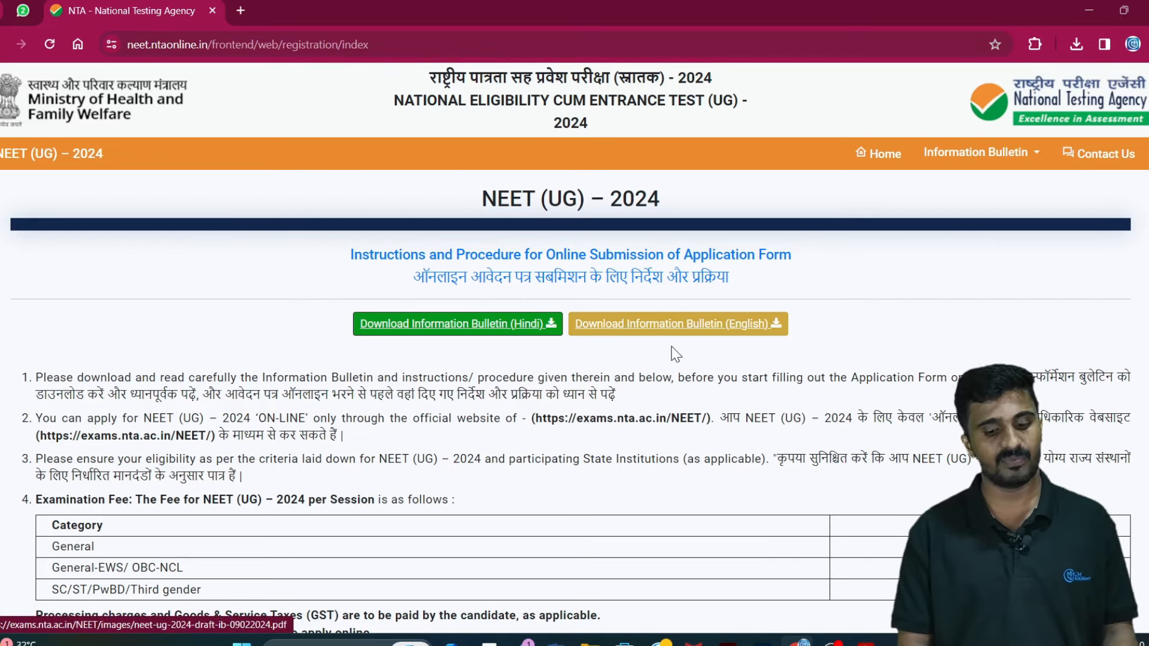
scroll(410, 527, "down", 4)
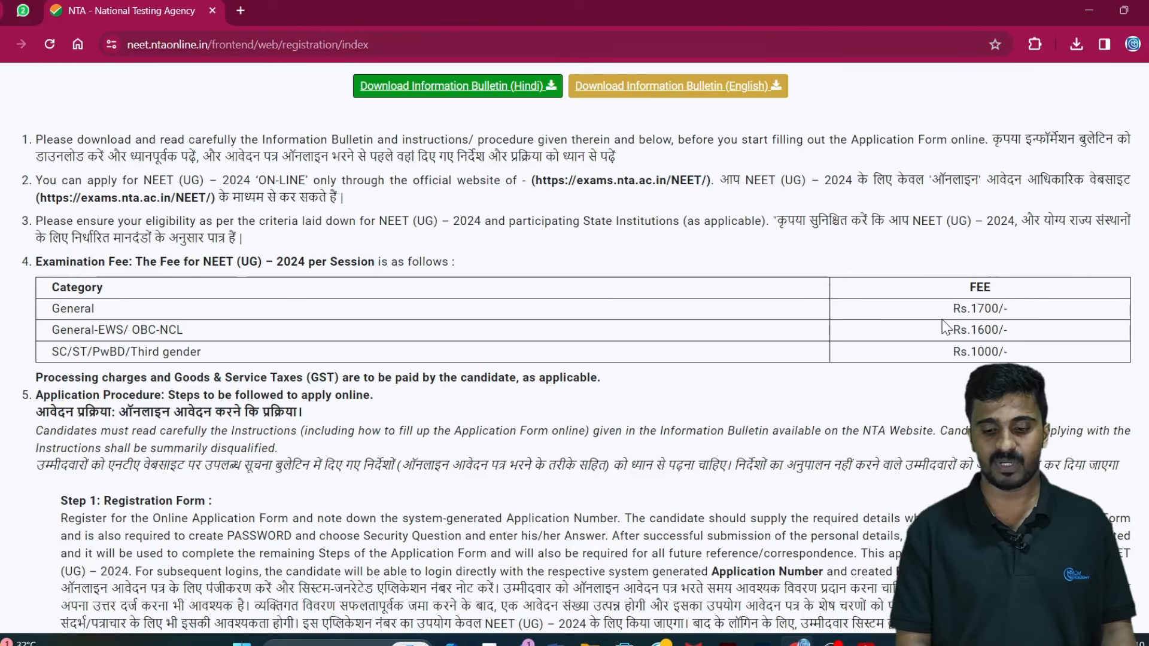
left_click_drag(1012, 310, 969, 333)
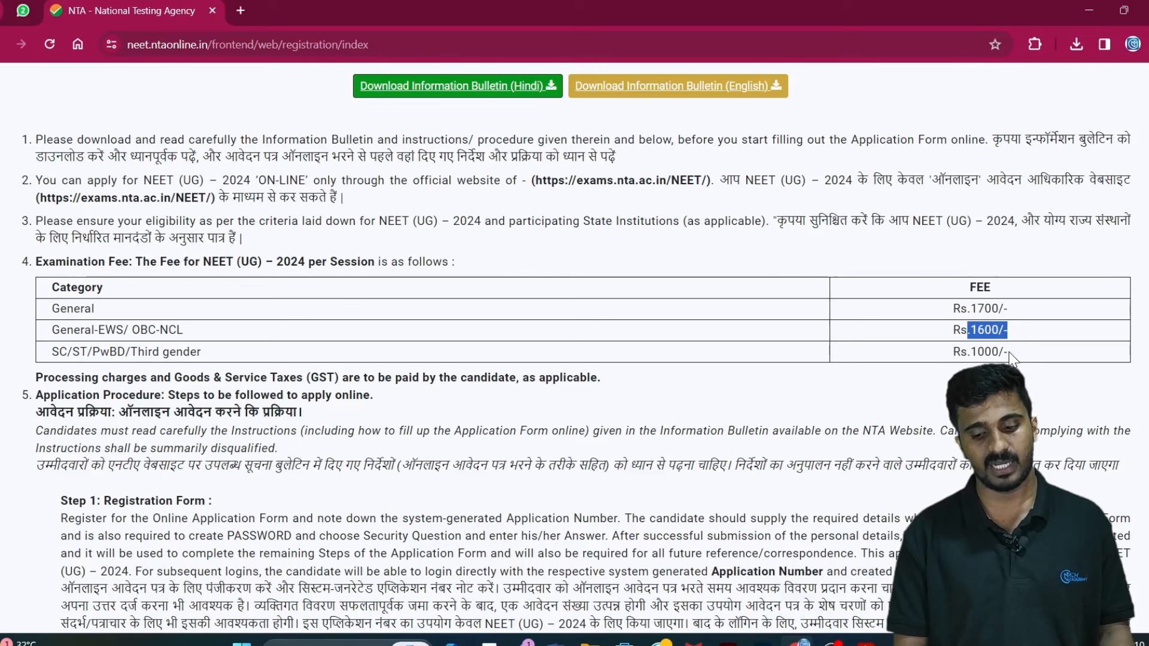
left_click_drag(1000, 351, 970, 352)
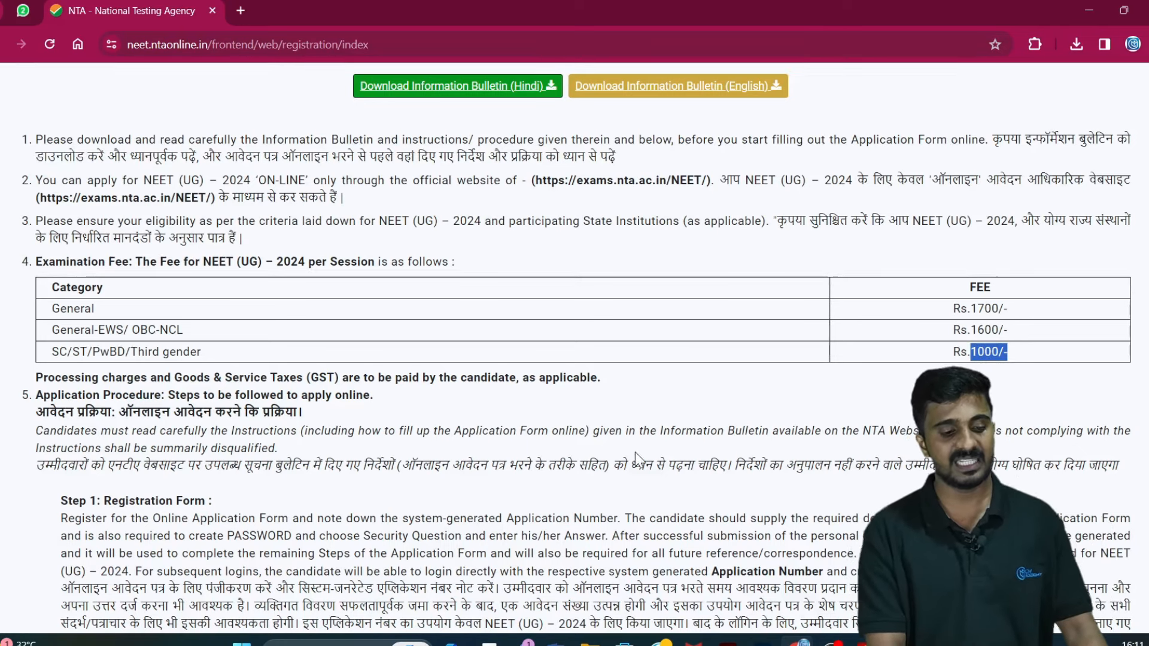
- Scroll through the remaining registration instructions down to the final declaration
scroll(529, 466, "down", 1)
scroll(530, 466, "down", 4)
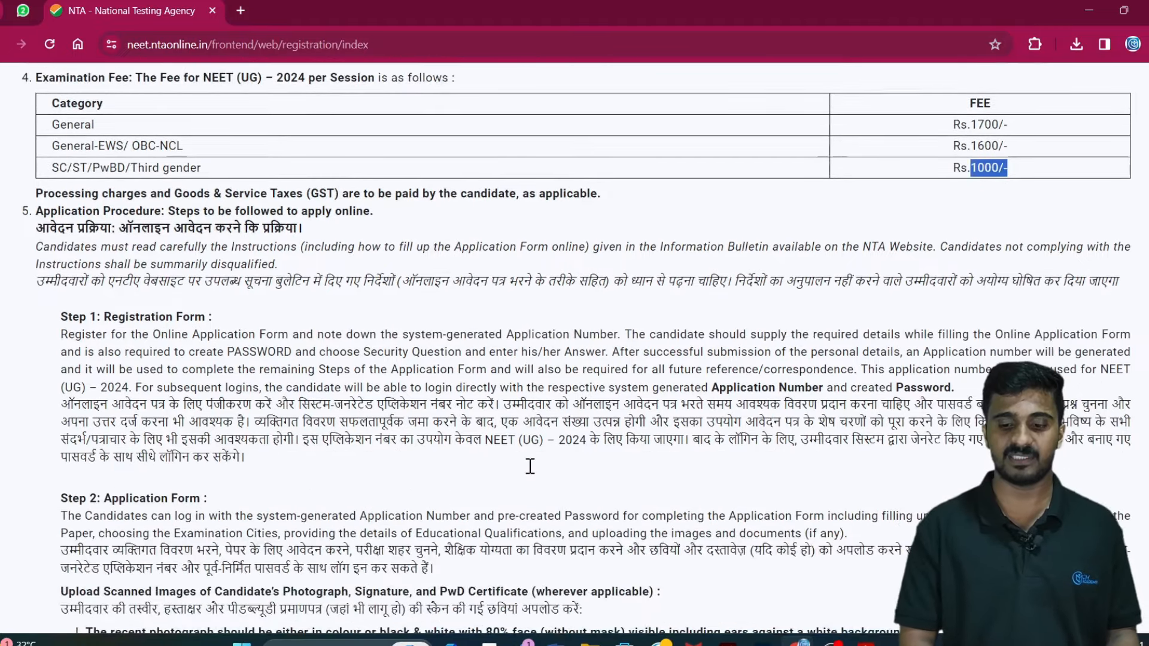
scroll(530, 473, "down", 12)
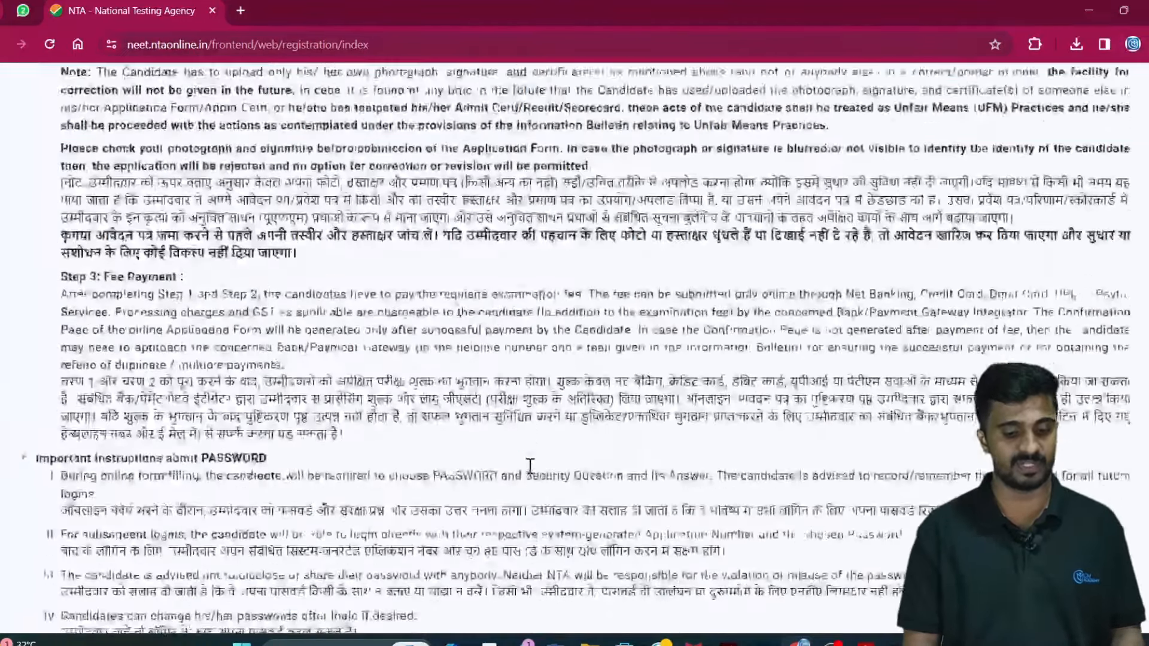
scroll(529, 473, "down", 5)
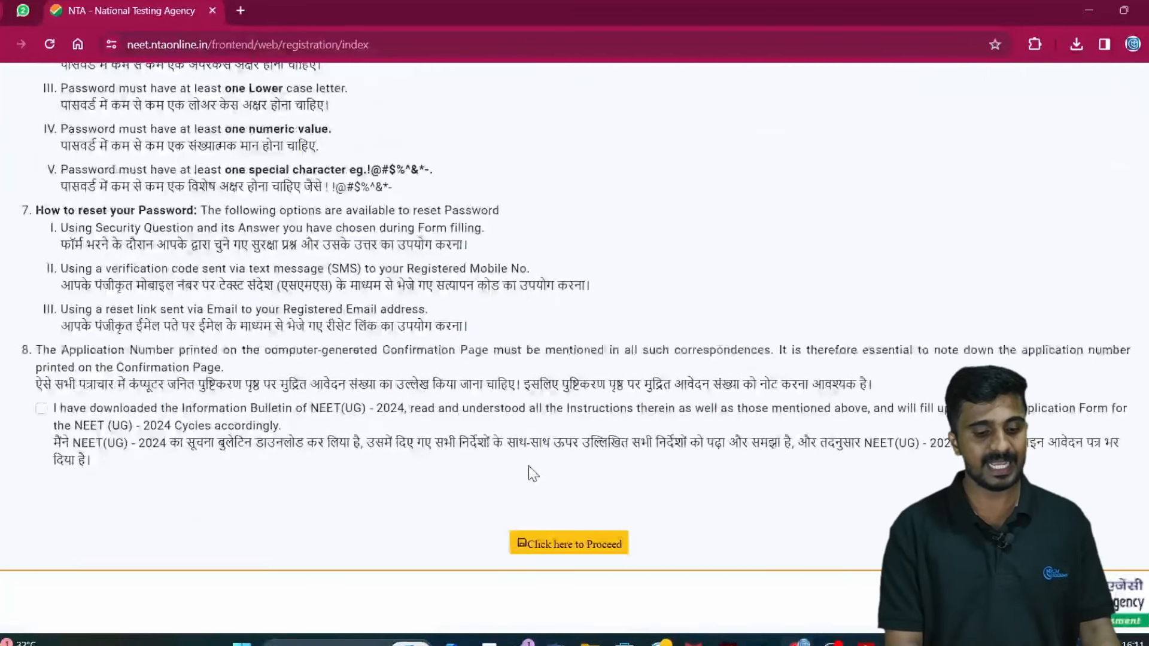
- Tick the Information Bulletin declaration and proceed to the Login and Identification page
left_click(40, 411)
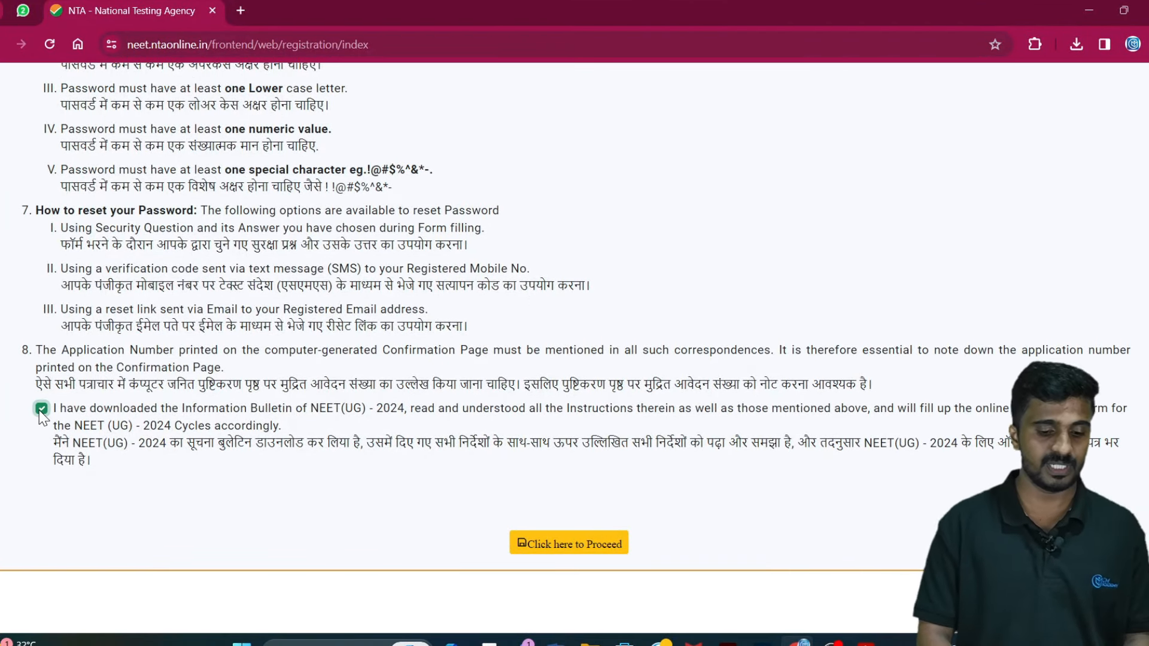
left_click(561, 545)
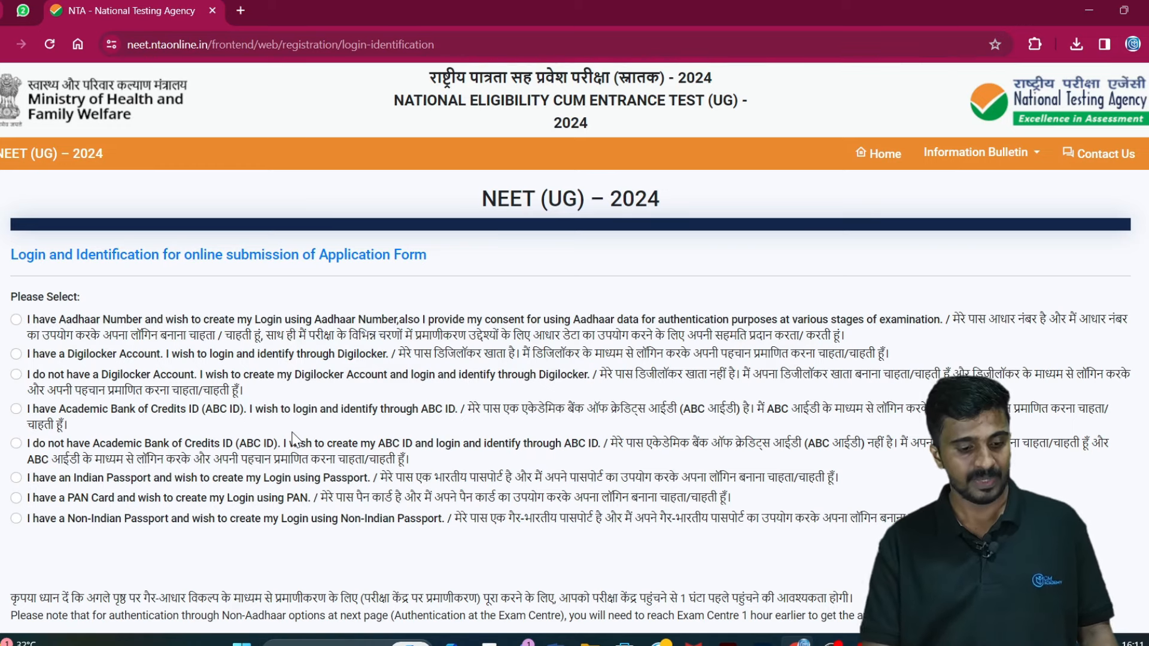
- Select 'I have Aadhaar Number' and place the cursor in the empty Aadhaar Number field
scroll(293, 439, "down", 1)
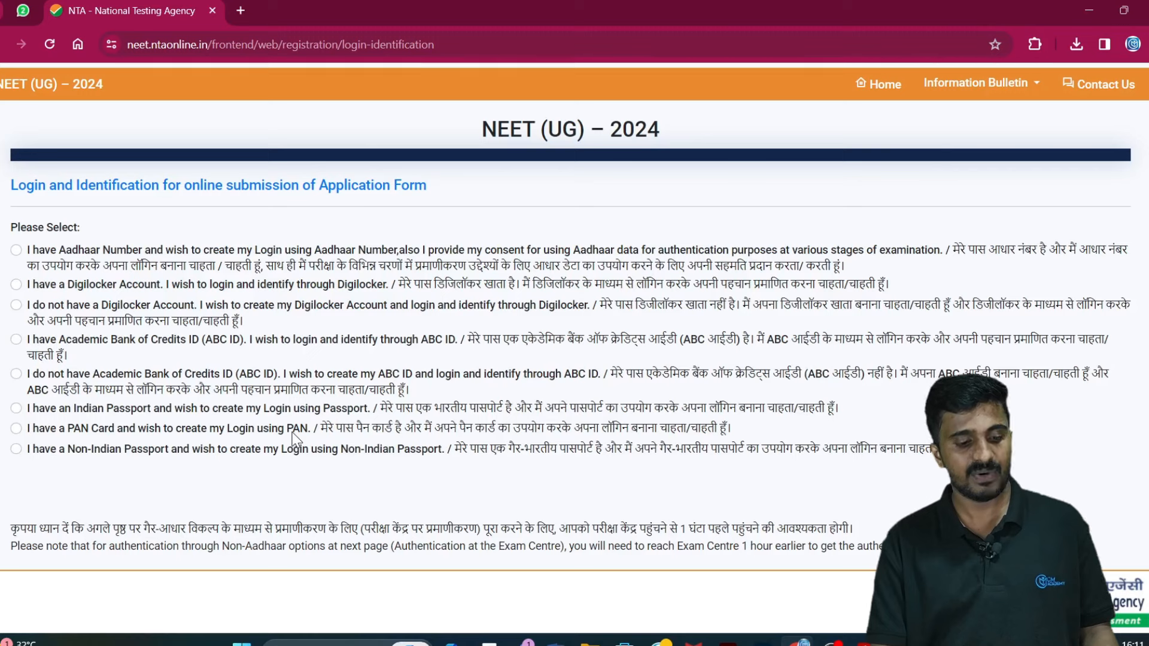
left_click(15, 249)
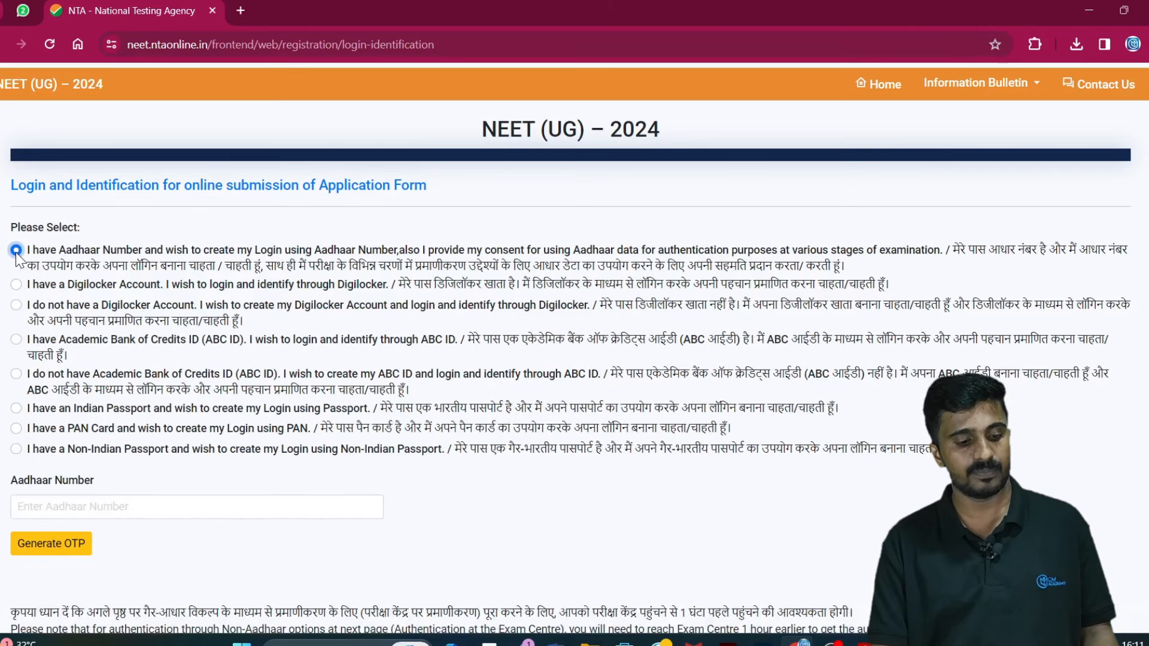
left_click(100, 515)
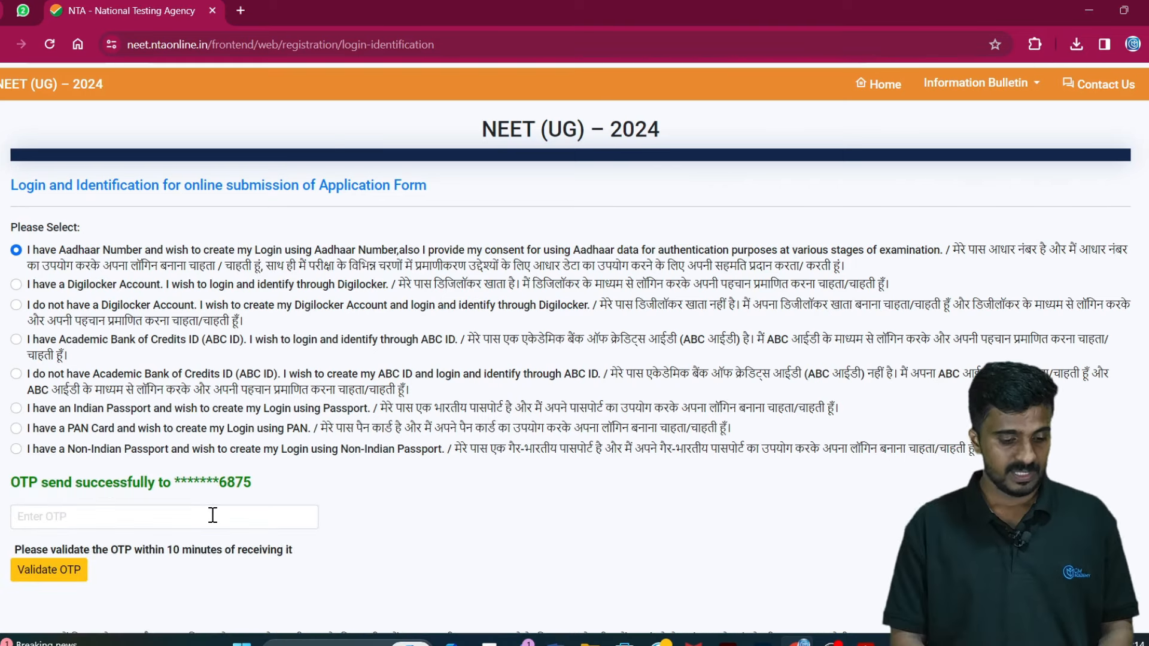
- Generate an OTP for the Aadhaar number, enter the received code, and validate it
left_click(212, 515)
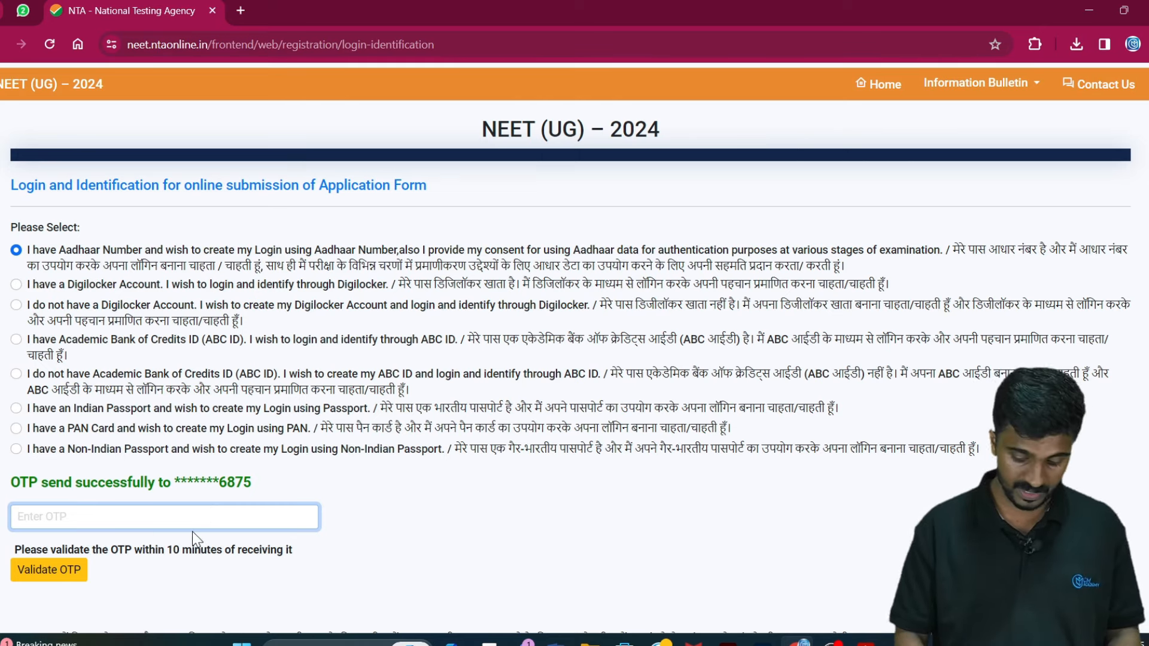
left_click(33, 573)
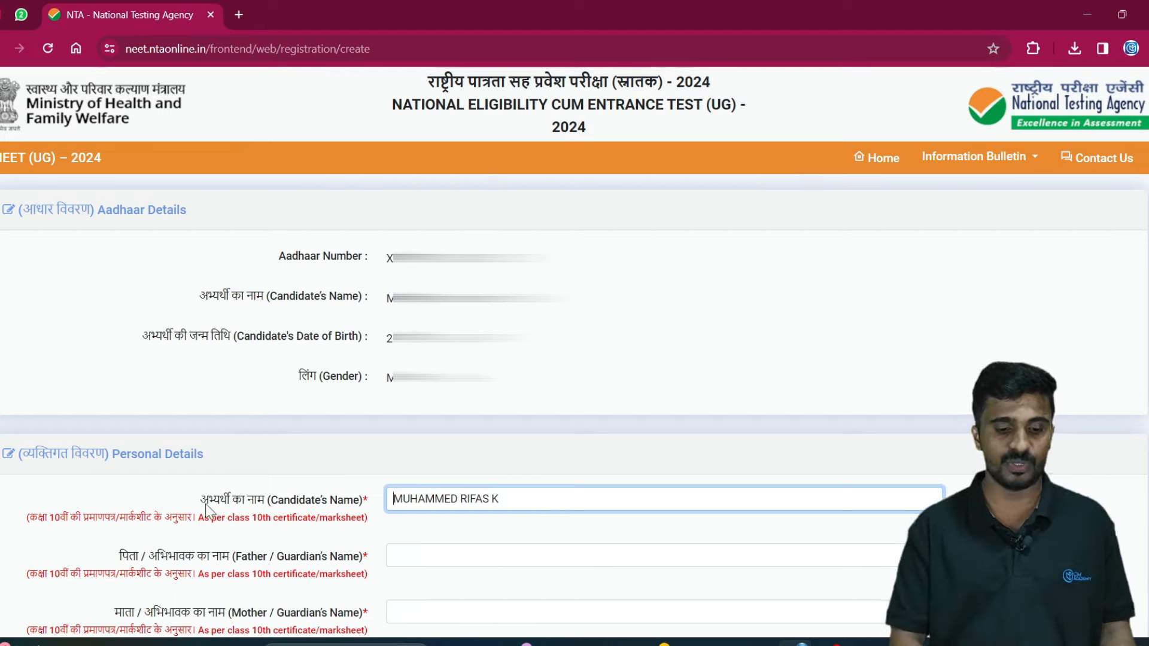
- Scroll to the prefilled Personal Details and place the cursor in the Father / Guardian's Name box
scroll(450, 418, "down", 5)
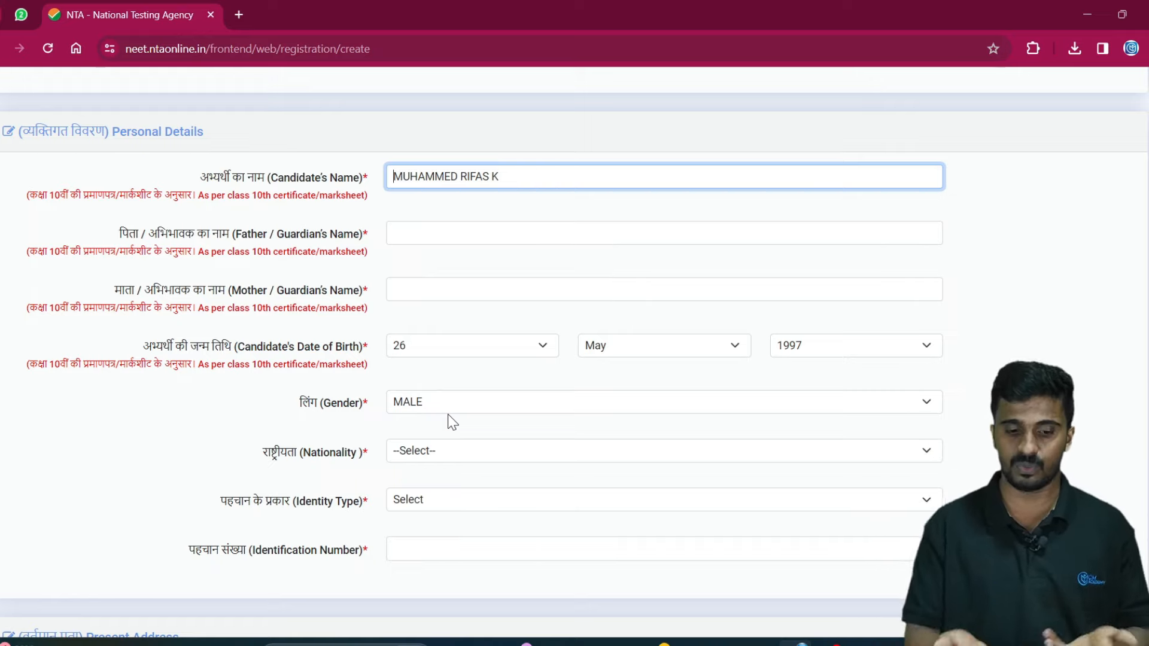
left_click(421, 236)
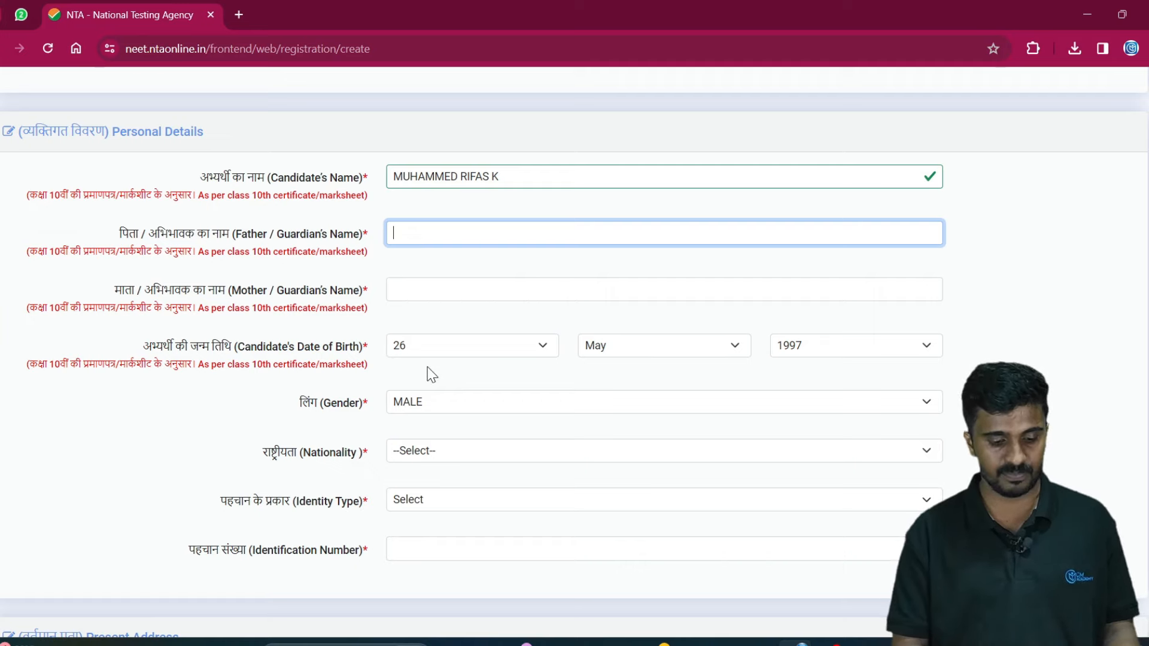
scroll(537, 388, "down", 2)
- Enter the father's name and set Identity Type to ANY OTHER VALID GOVT IDENTITY WITH PHOTOGRAPH
type("MUH")
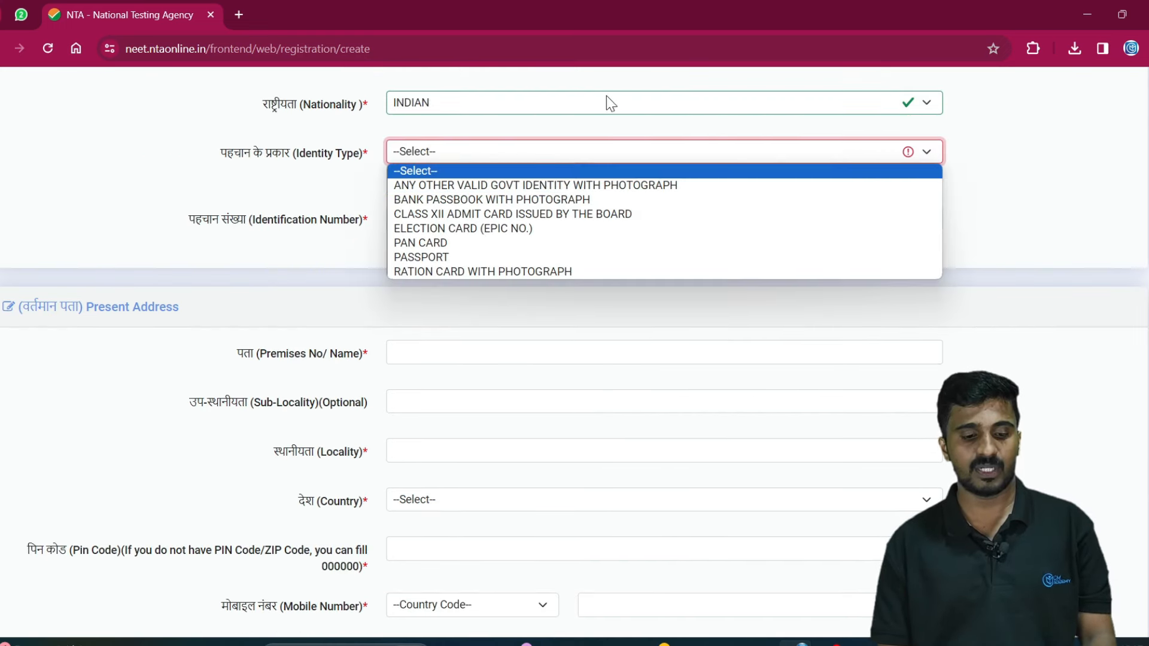
left_click(445, 157)
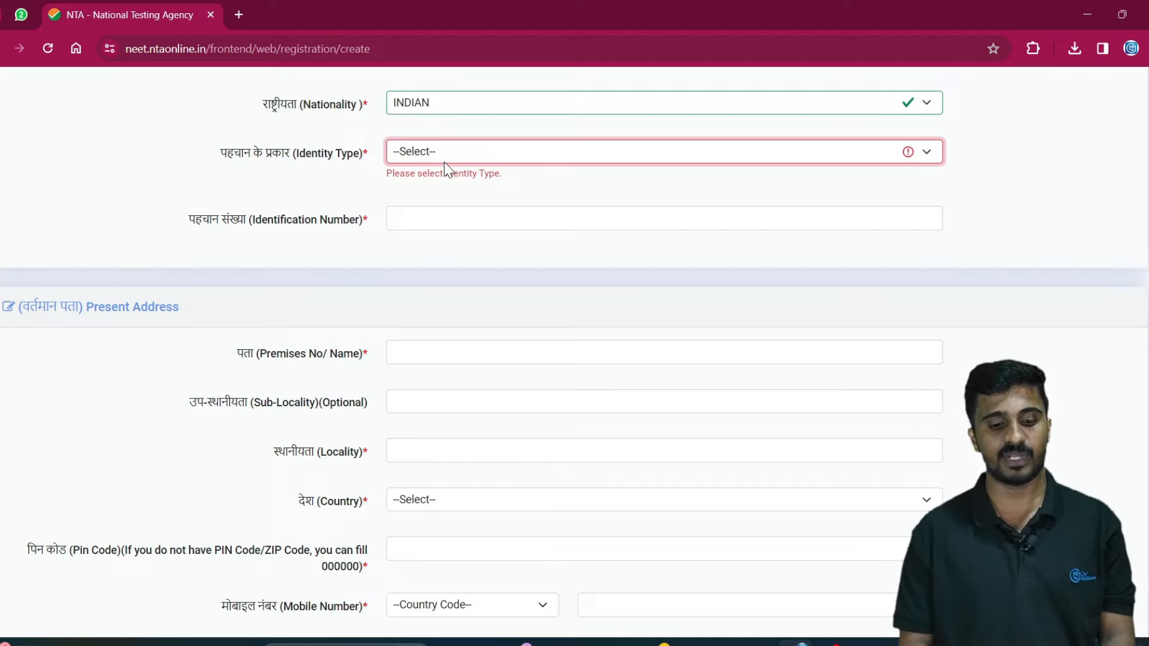
left_click(445, 157)
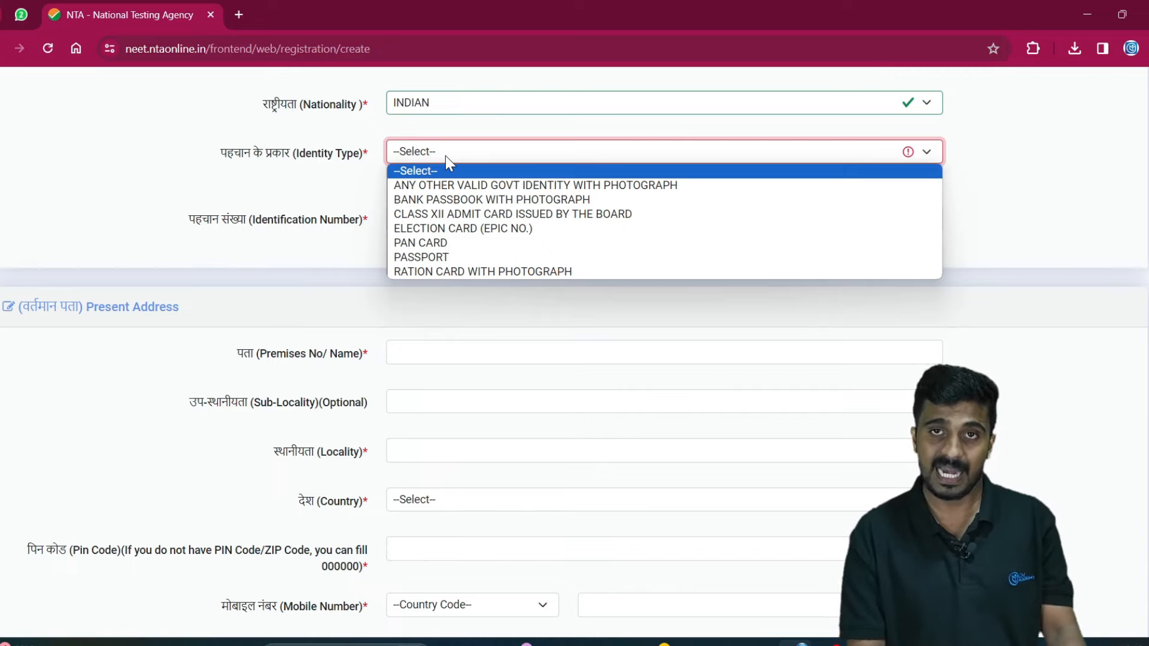
left_click(455, 185)
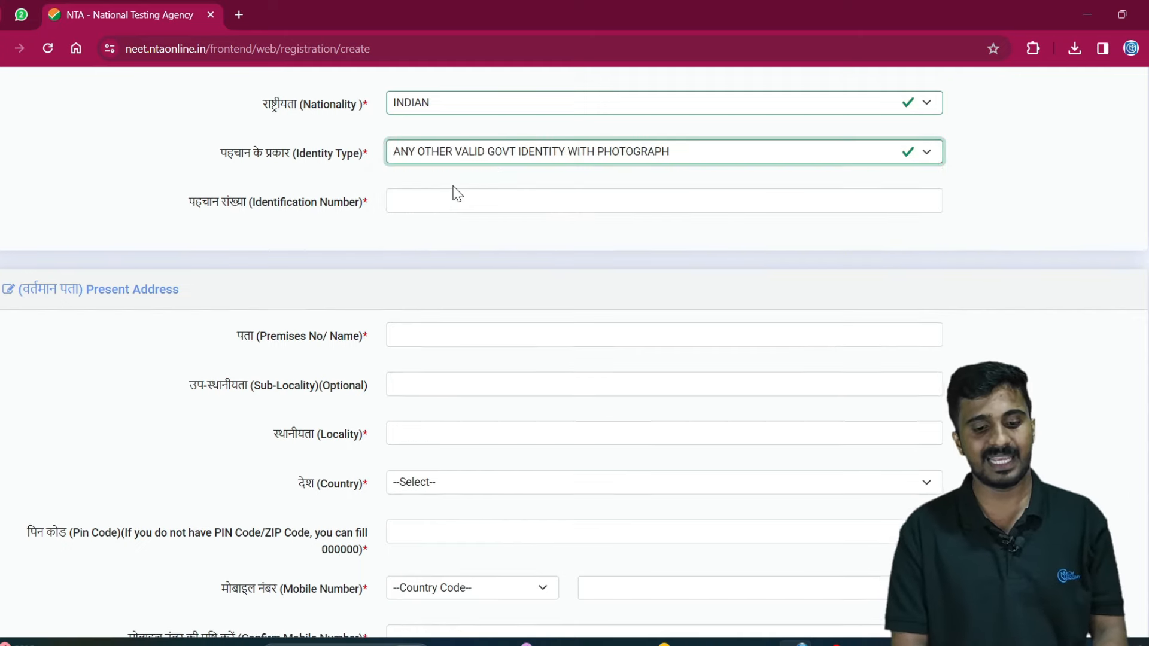
- Enter the 12-digit identification number, correcting an initial mistyped entry
left_click(472, 197)
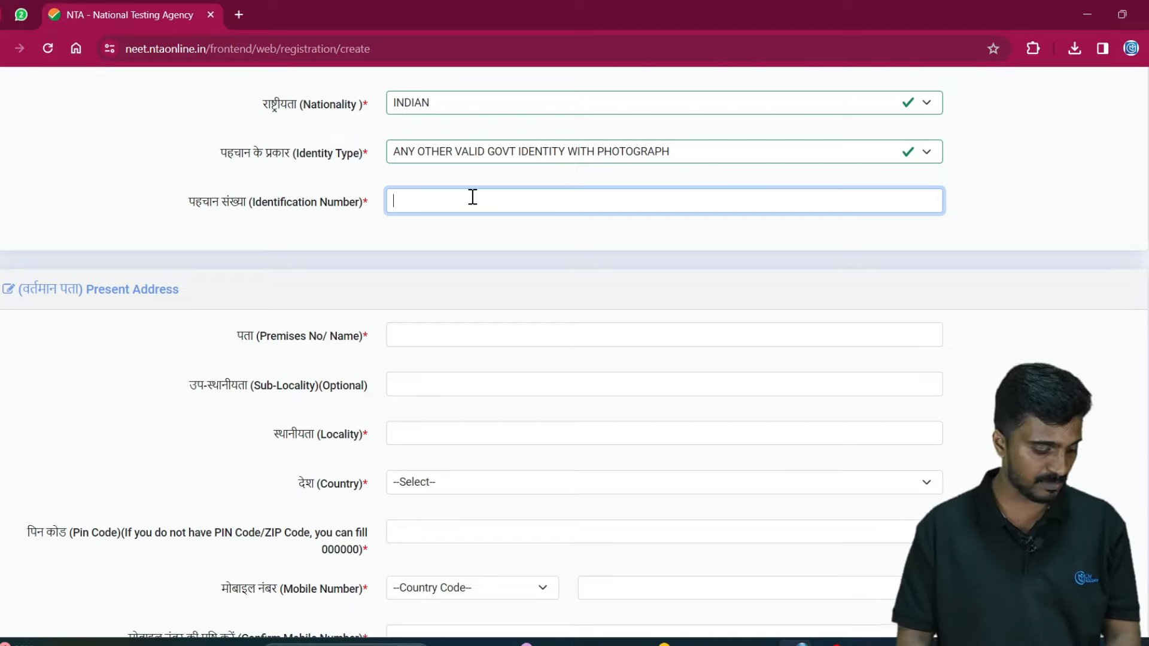
type("1234565")
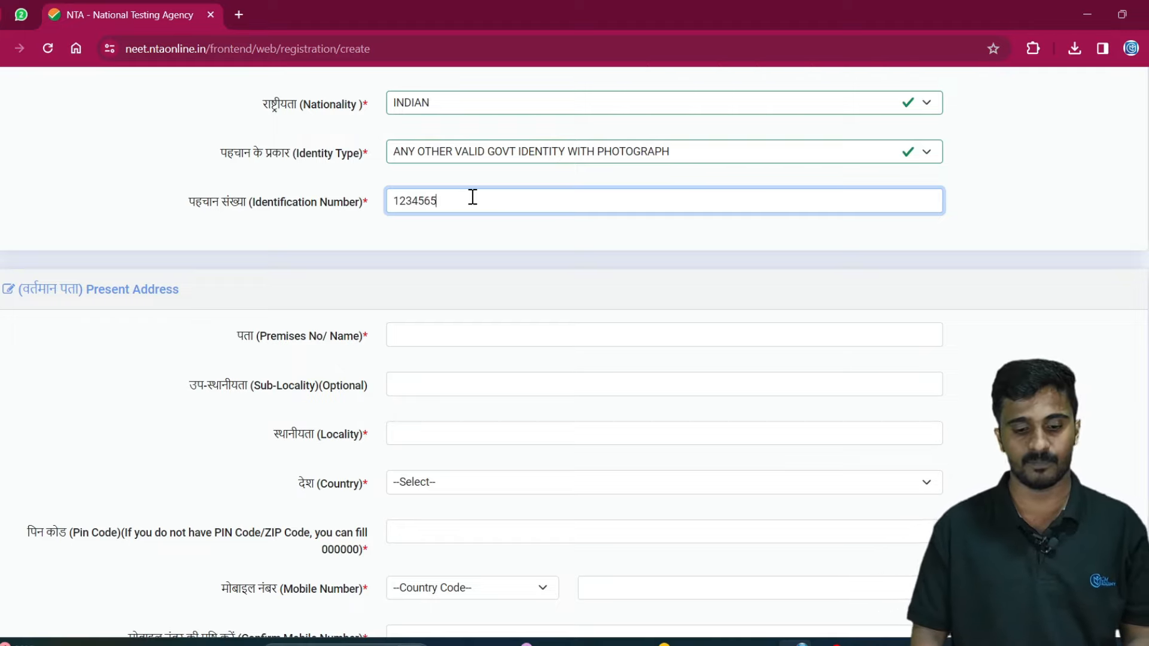
key("BackSpace")
key("BackSpace")
key("BackSpace")
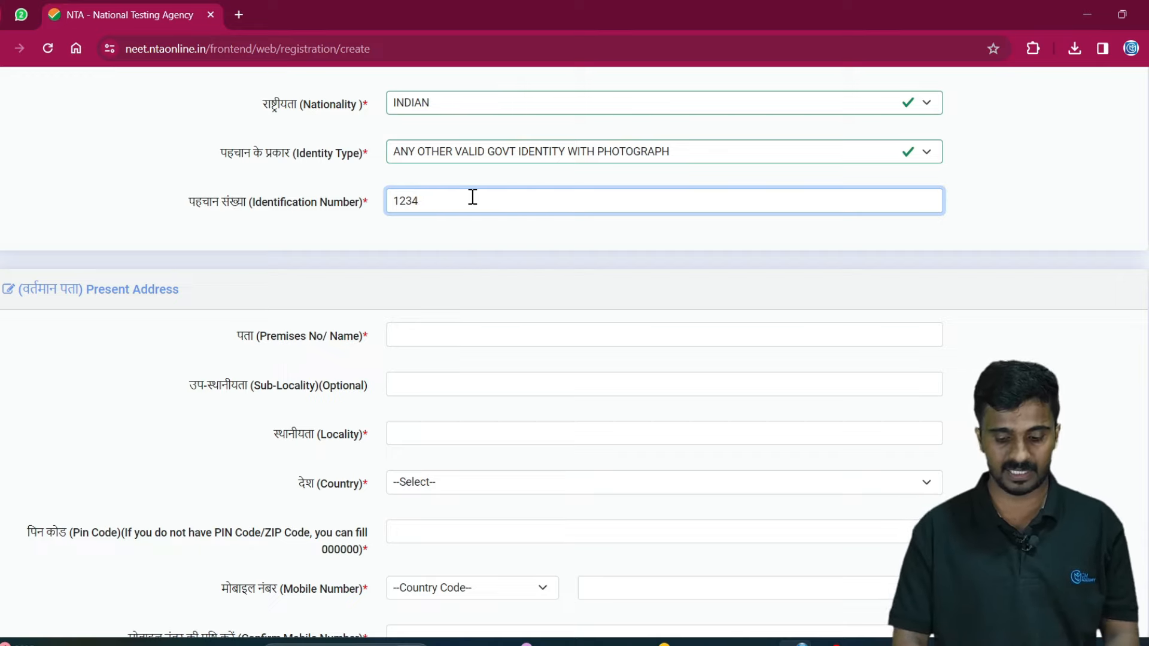
type("1234123412")
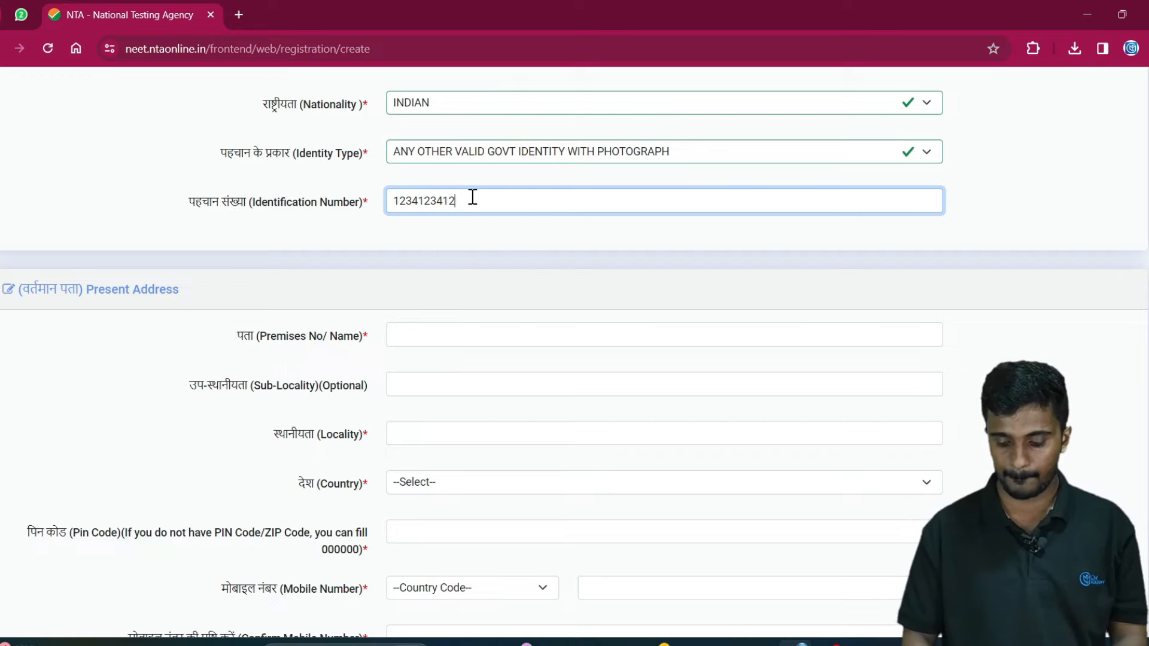
type("34")
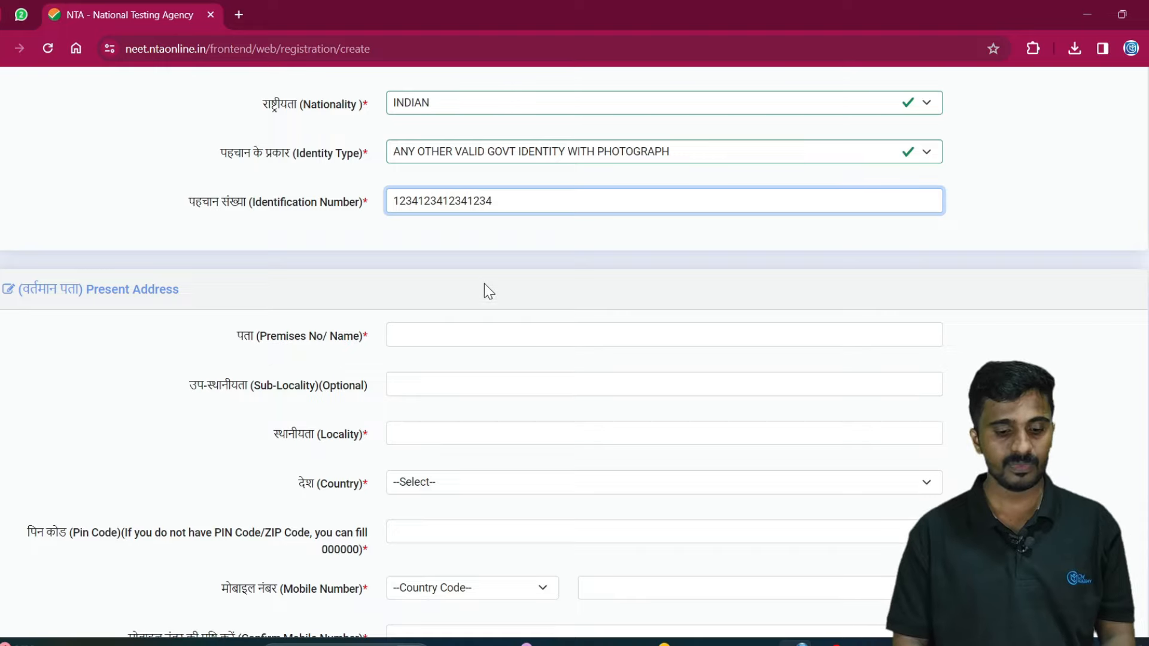
left_click(489, 332)
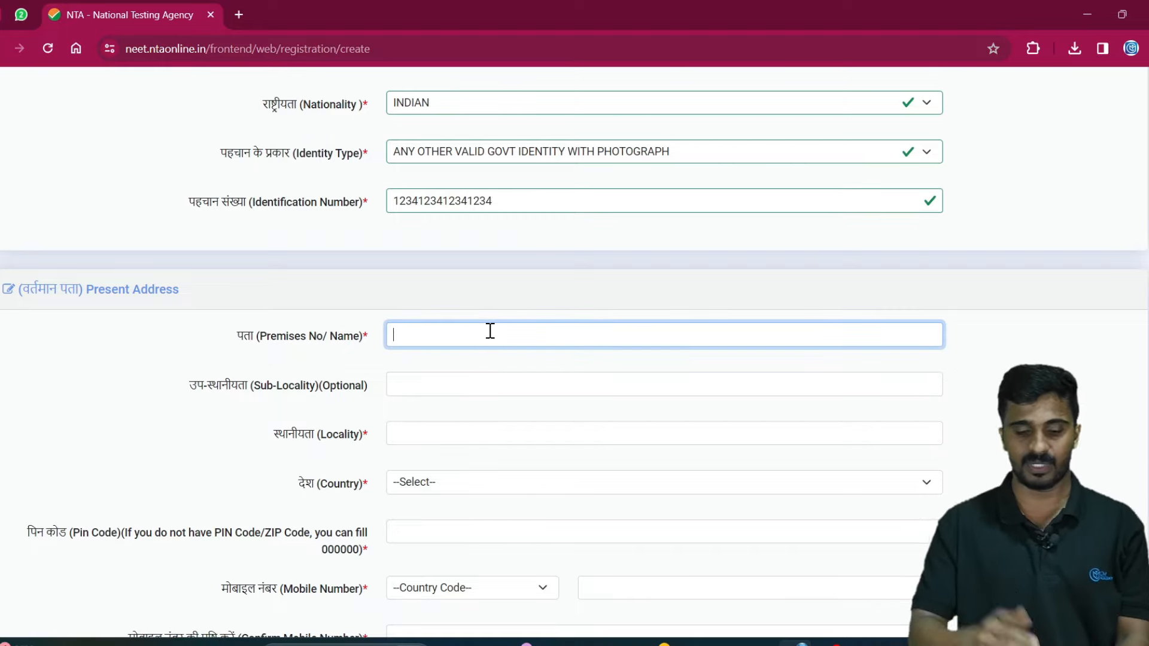
scroll(489, 331, "down", 2)
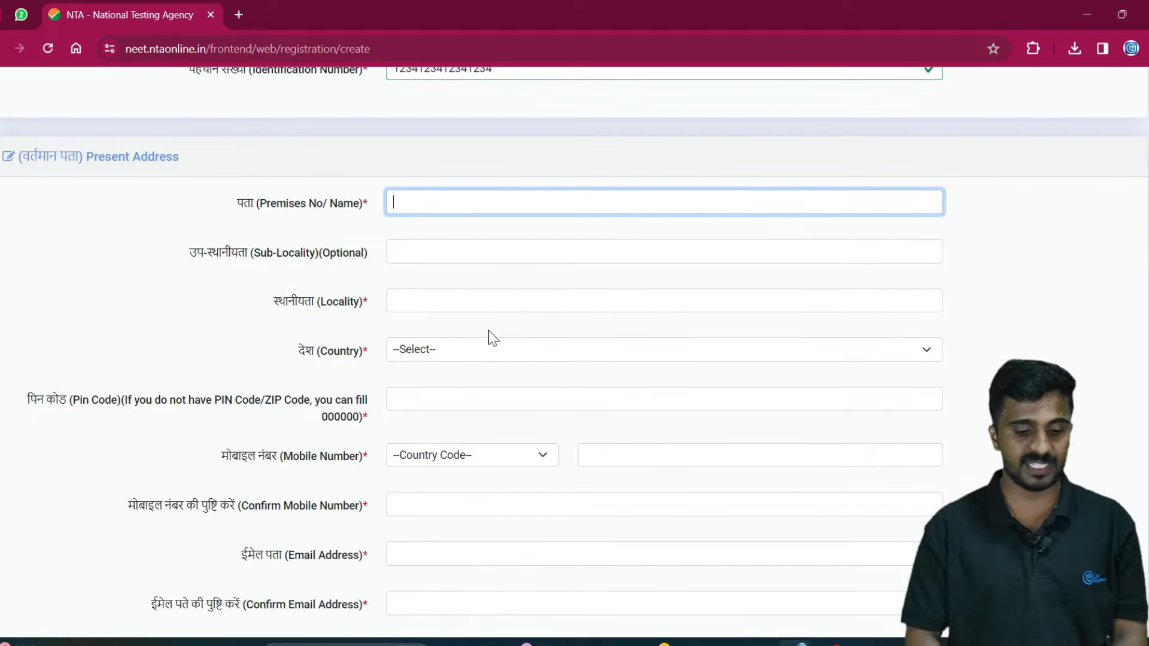
left_click(489, 332)
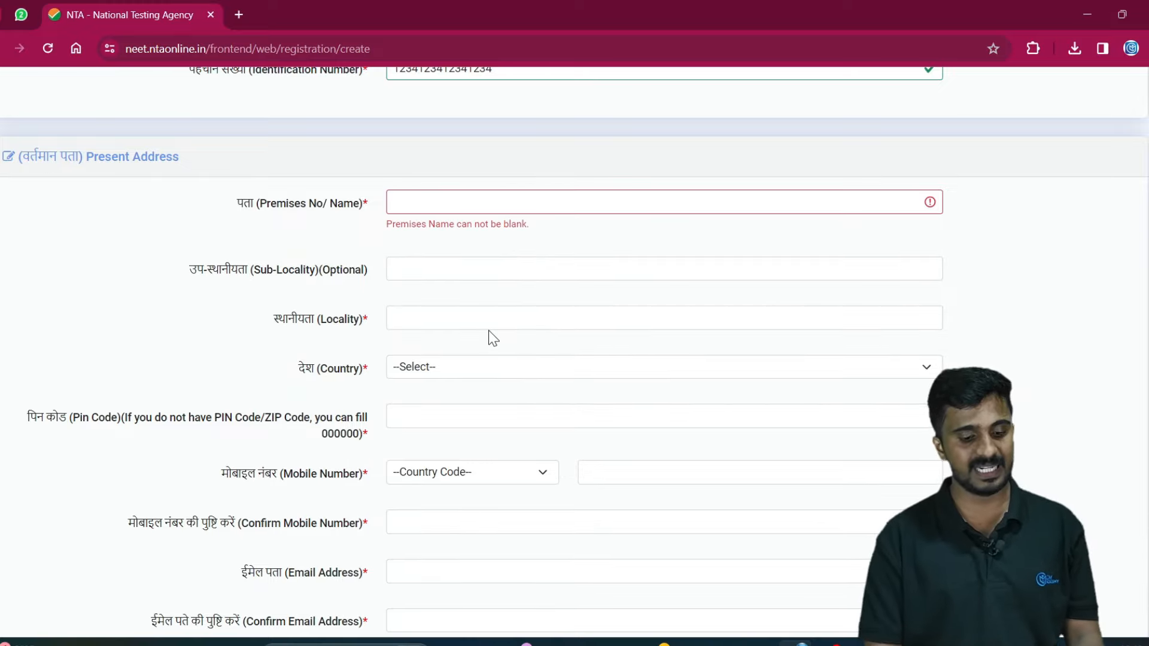
scroll(490, 332, "down", 2)
scroll(488, 330, "down", 3)
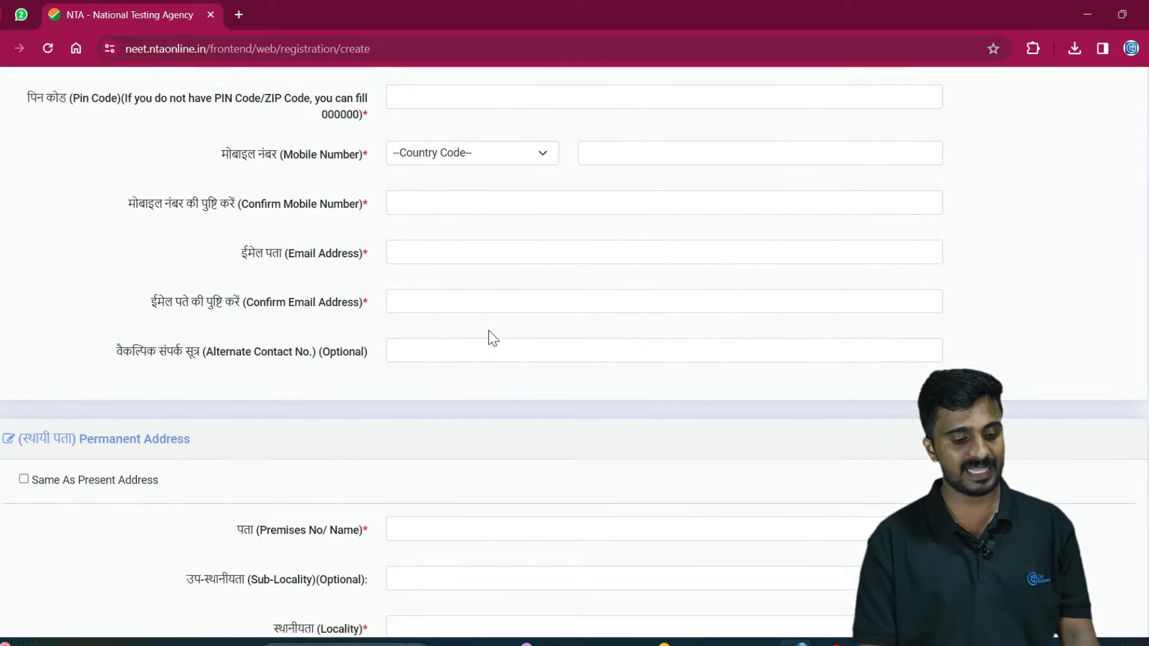
scroll(488, 330, "up", 3)
scroll(488, 331, "up", 2)
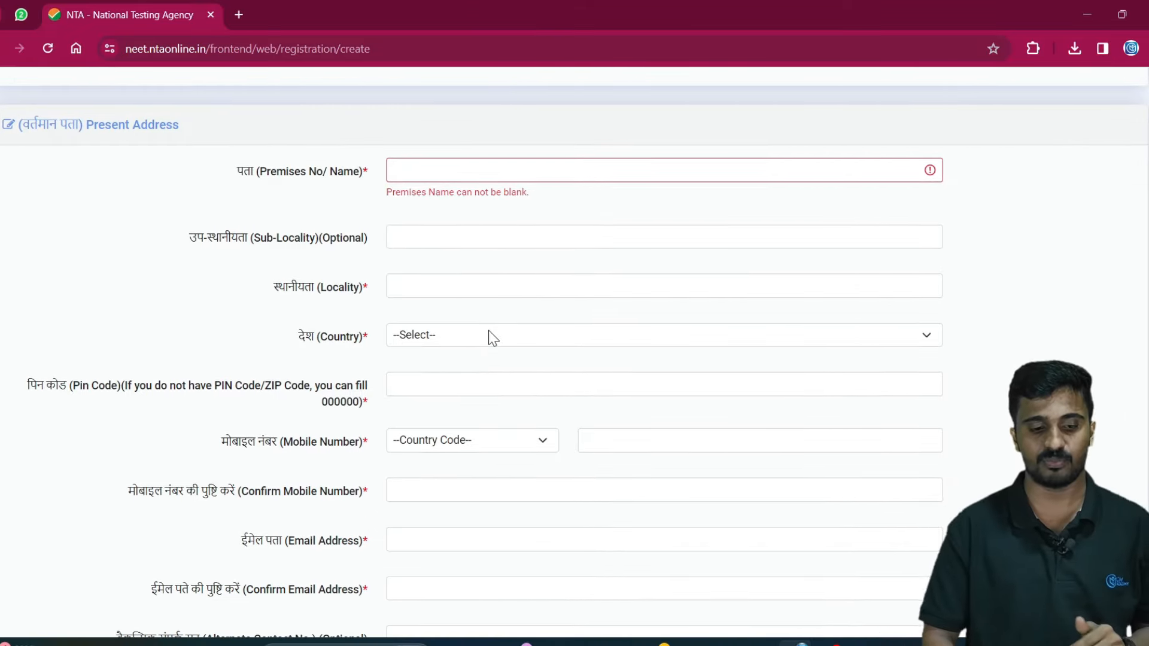
scroll(256, 187, "down", 2)
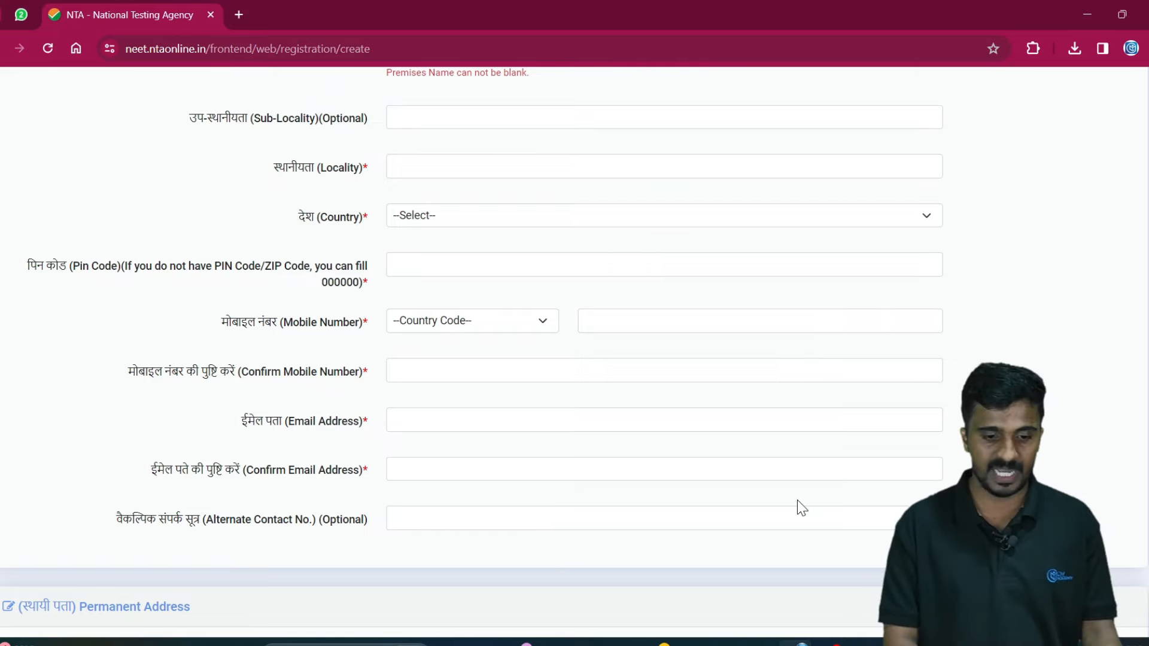
scroll(802, 507, "up", 3)
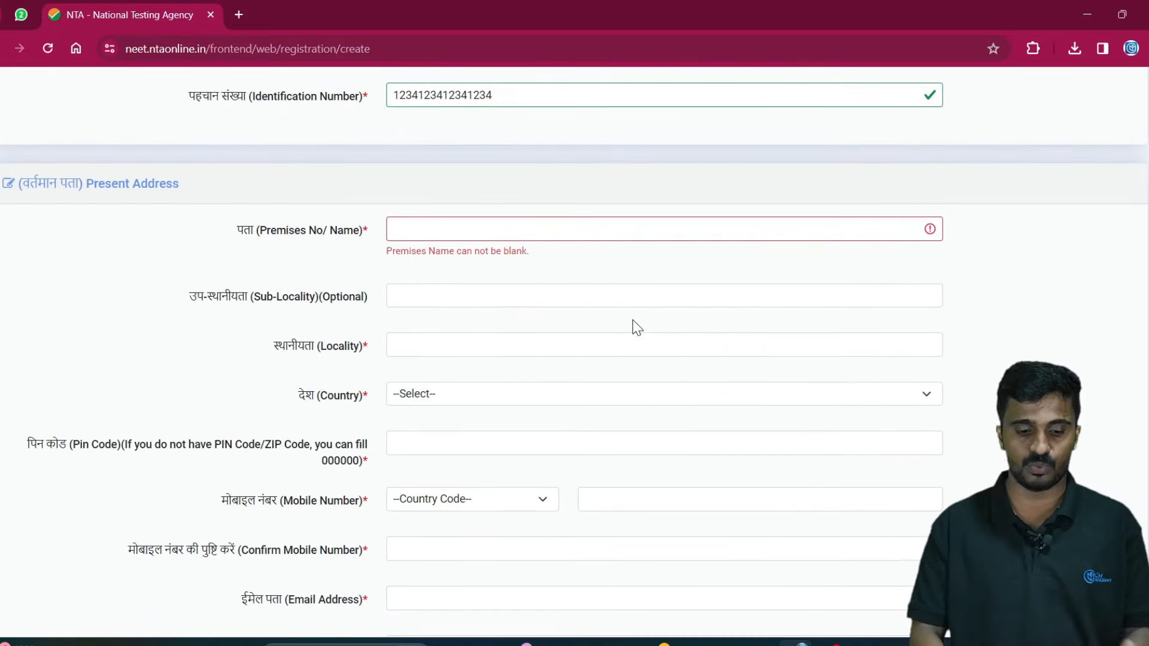
scroll(633, 320, "down", 1)
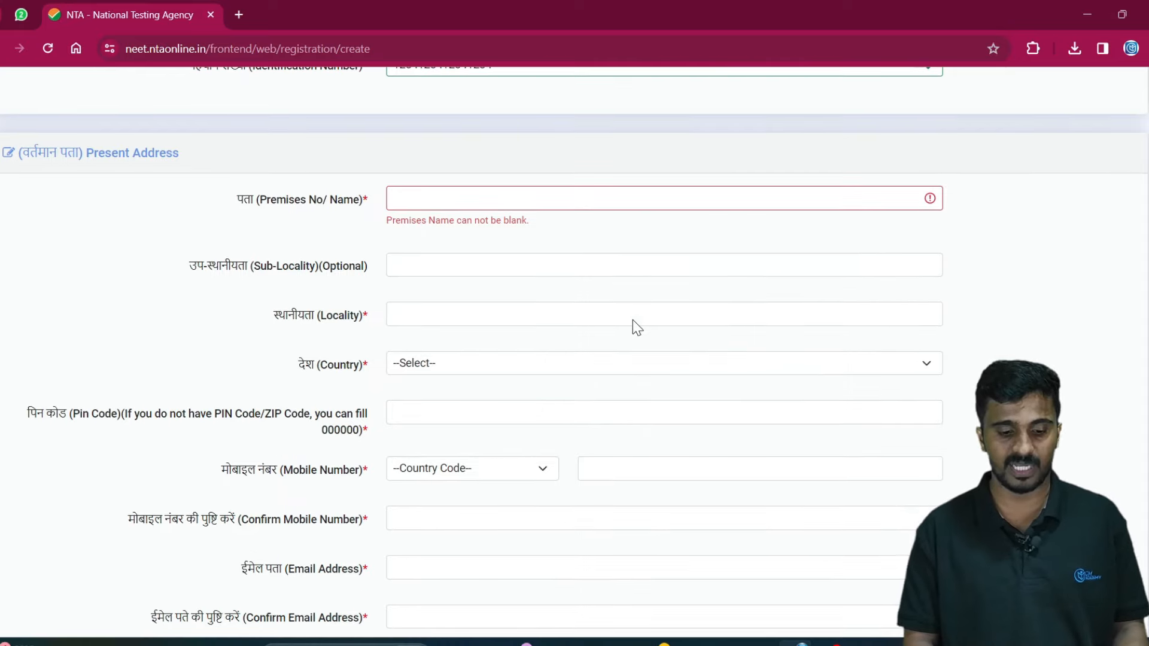
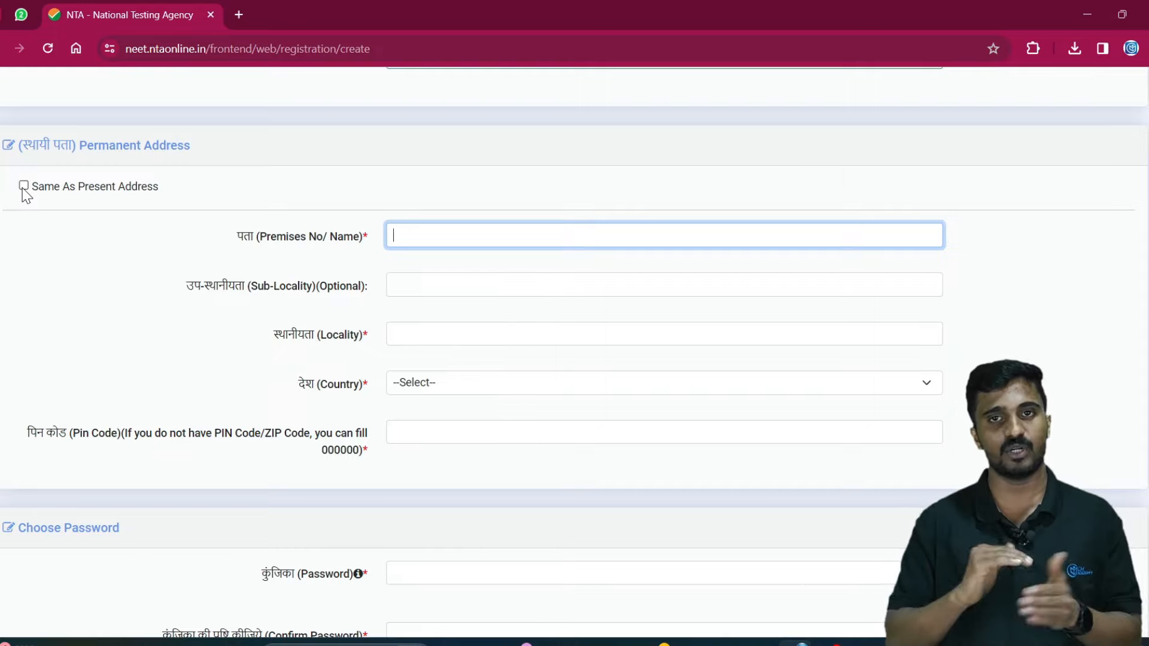
- Tick 'Same As Present Address' so the permanent address copies the present address
left_click(24, 187)
scroll(379, 266, "down", 1)
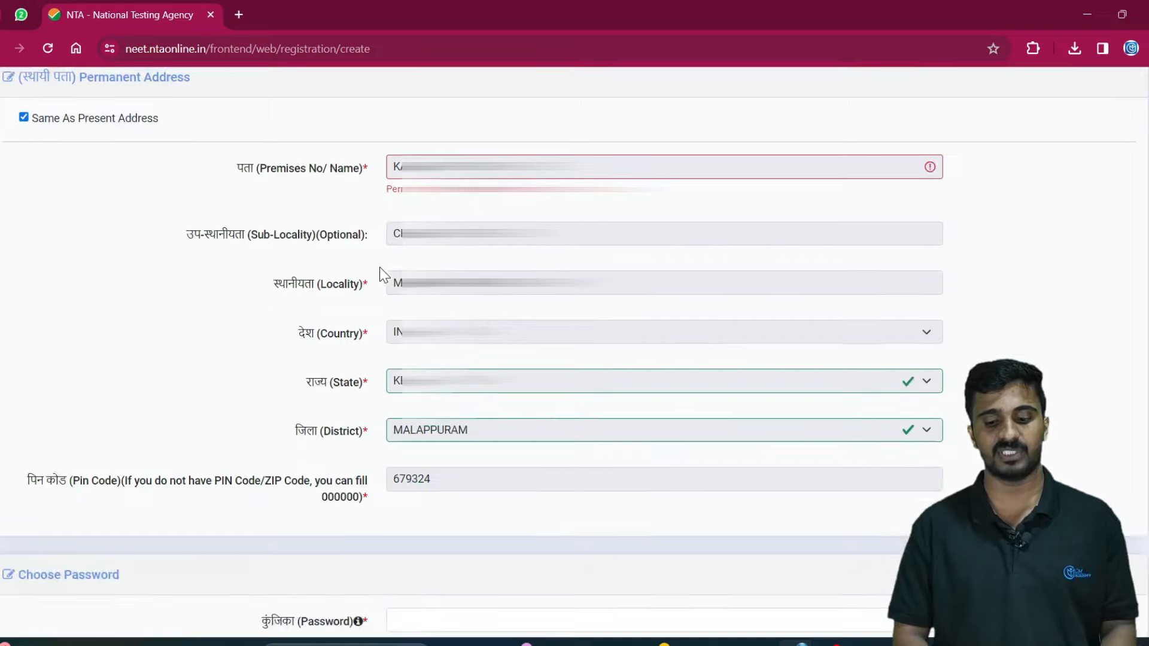
scroll(379, 267, "down", 6)
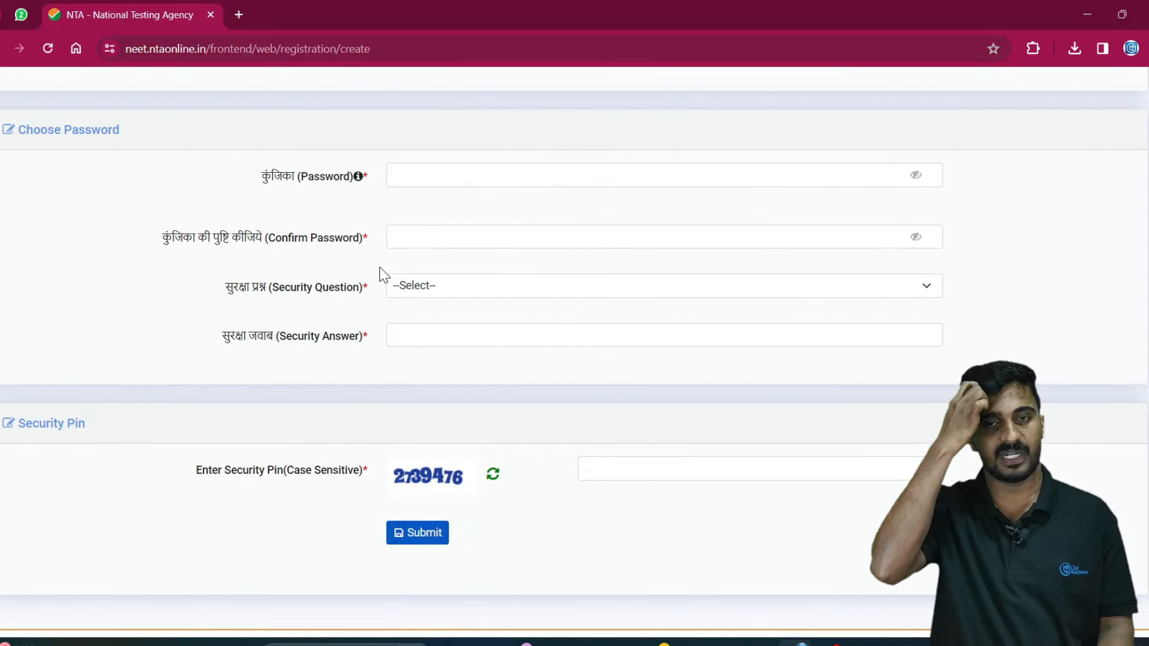
- Enter and confirm the account password, choose 'WHAT IS YOUR BIRTH CITY?' and type its answer
left_click(532, 174)
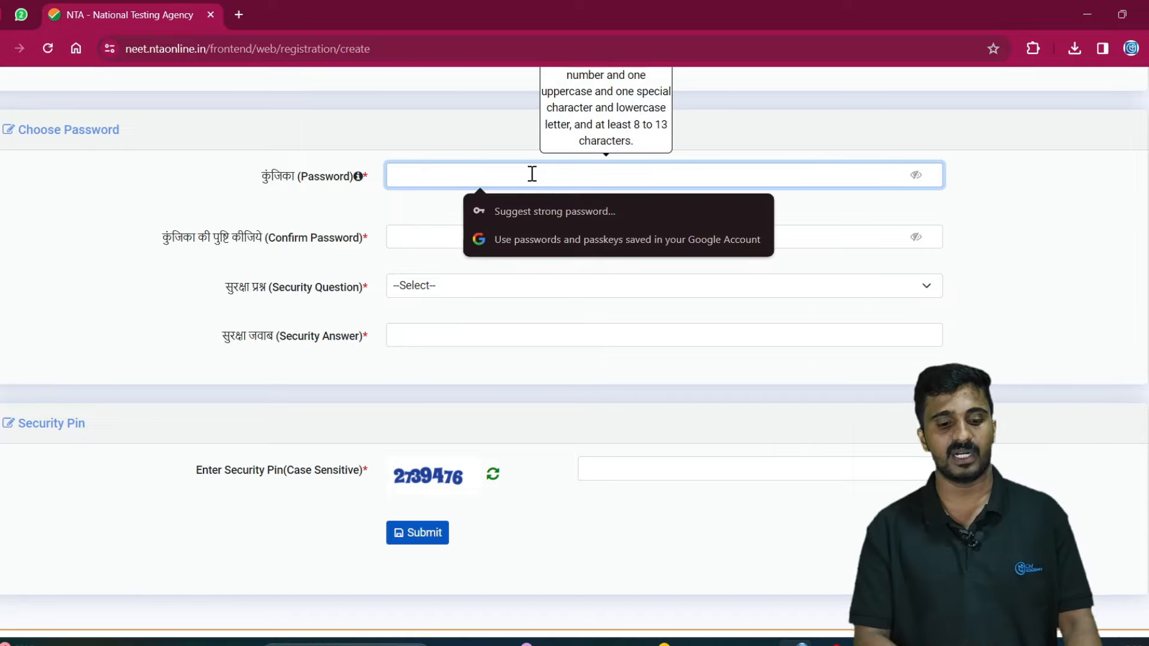
scroll(532, 174, "up", 1)
scroll(532, 174, "up", 1)
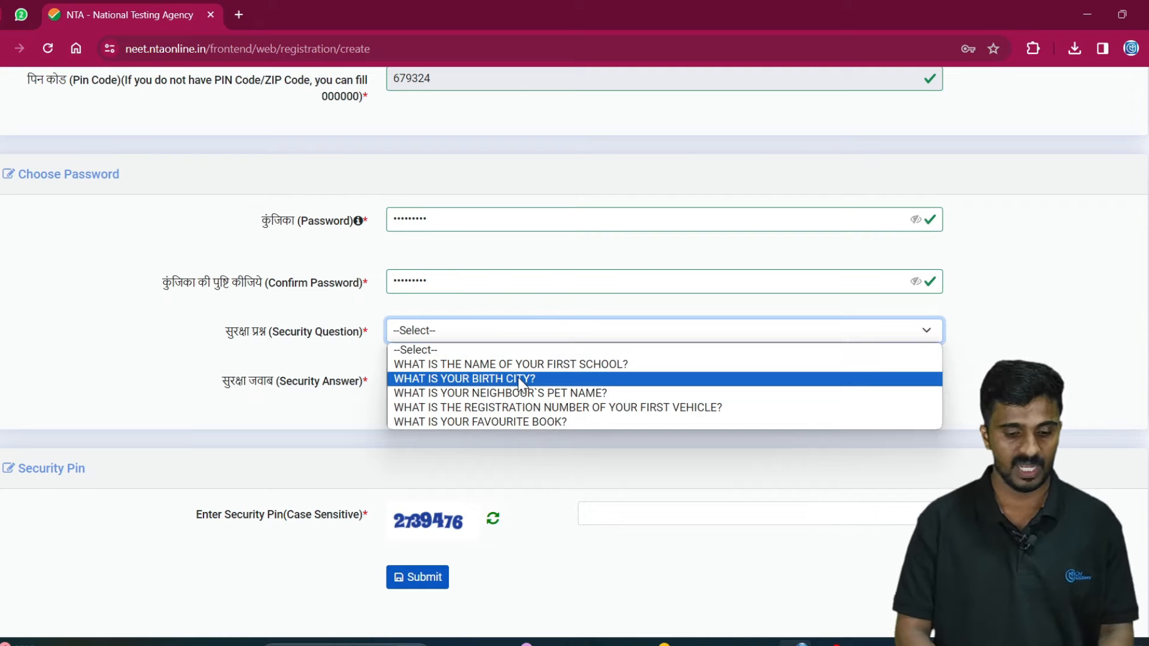
left_click(563, 379)
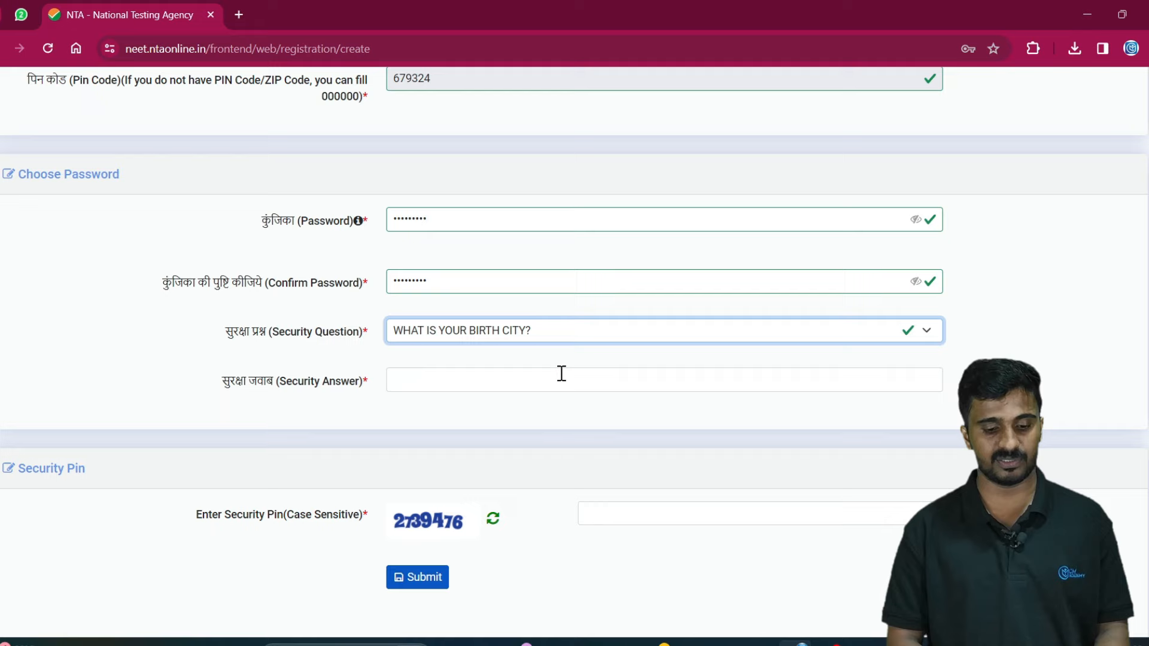
left_click(492, 378)
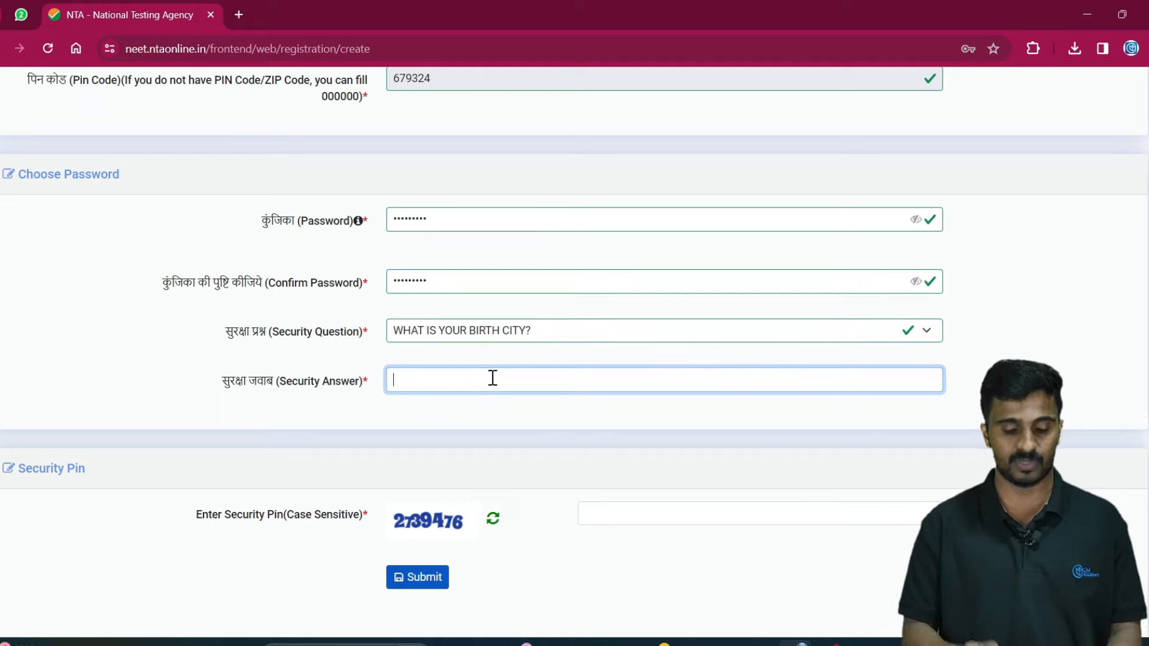
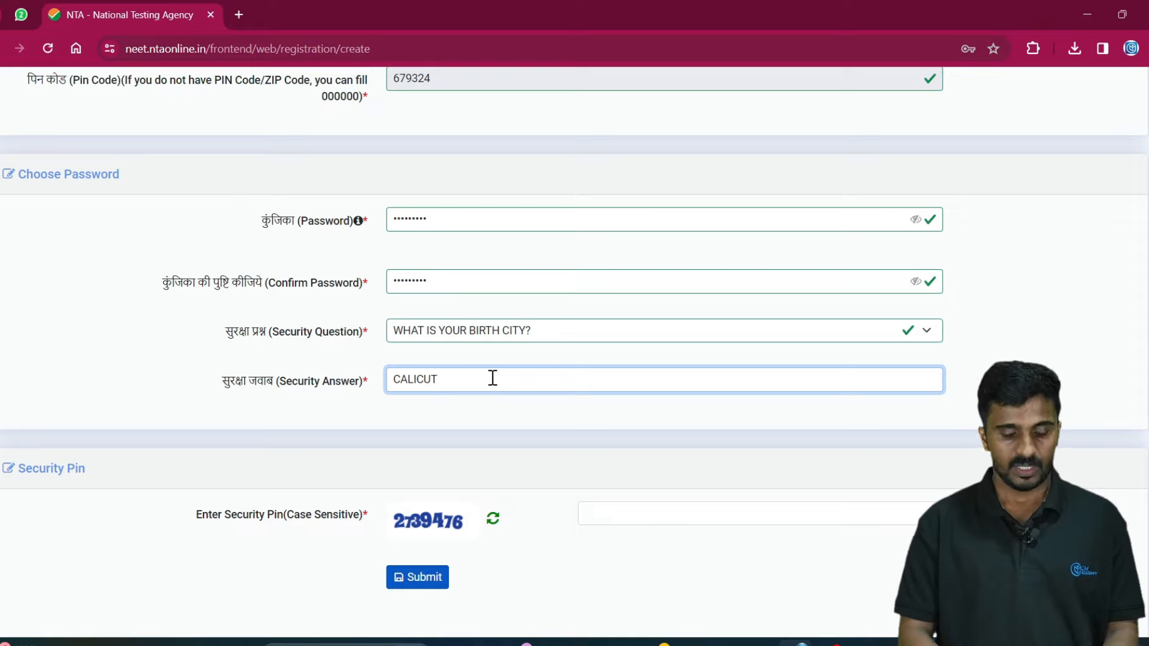
scroll(612, 373, "down", 2)
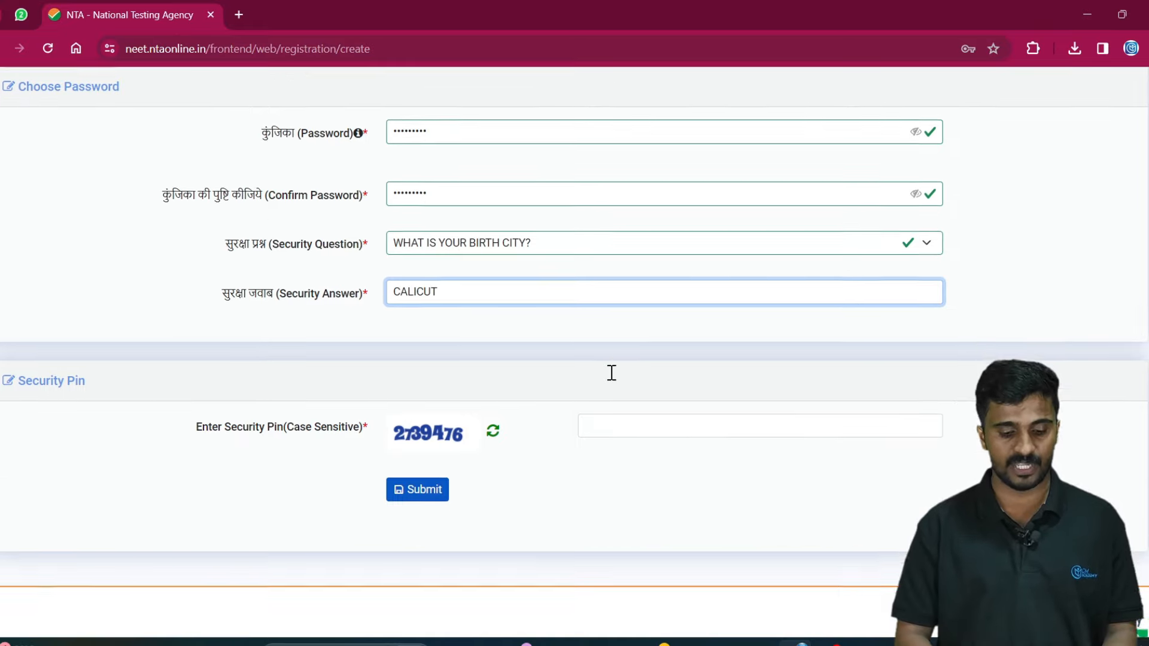
- Keep the birth-city question, re-enter the security pin after the error, and submit the form
left_click(607, 422)
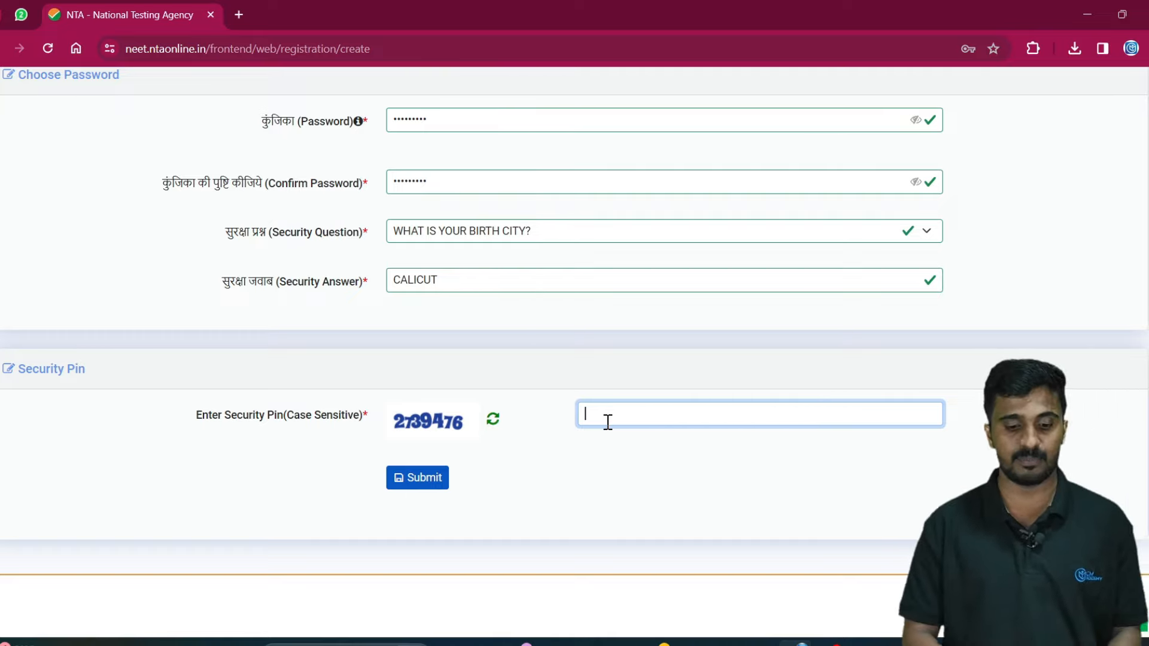
left_click(624, 240)
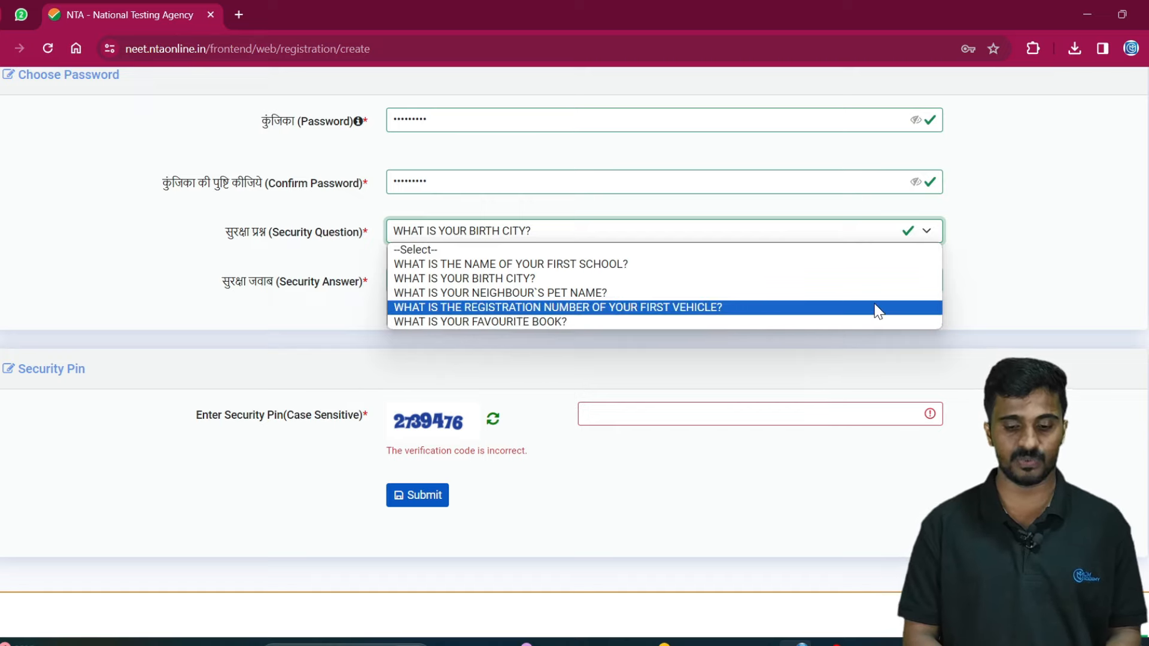
left_click(970, 308)
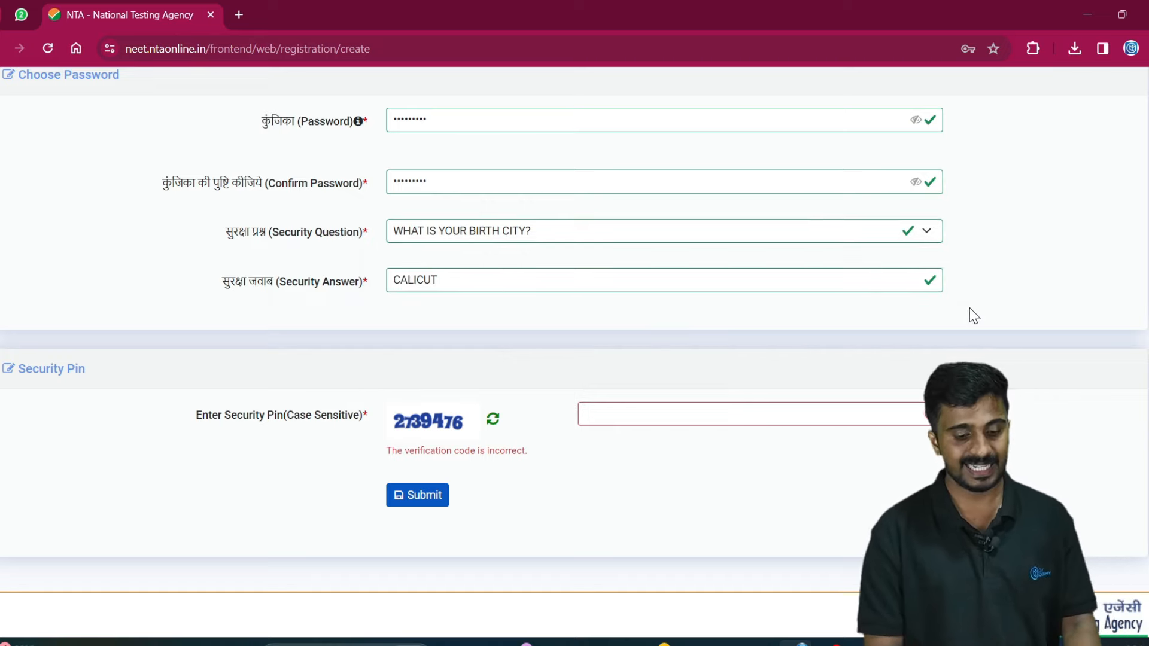
left_click(700, 413)
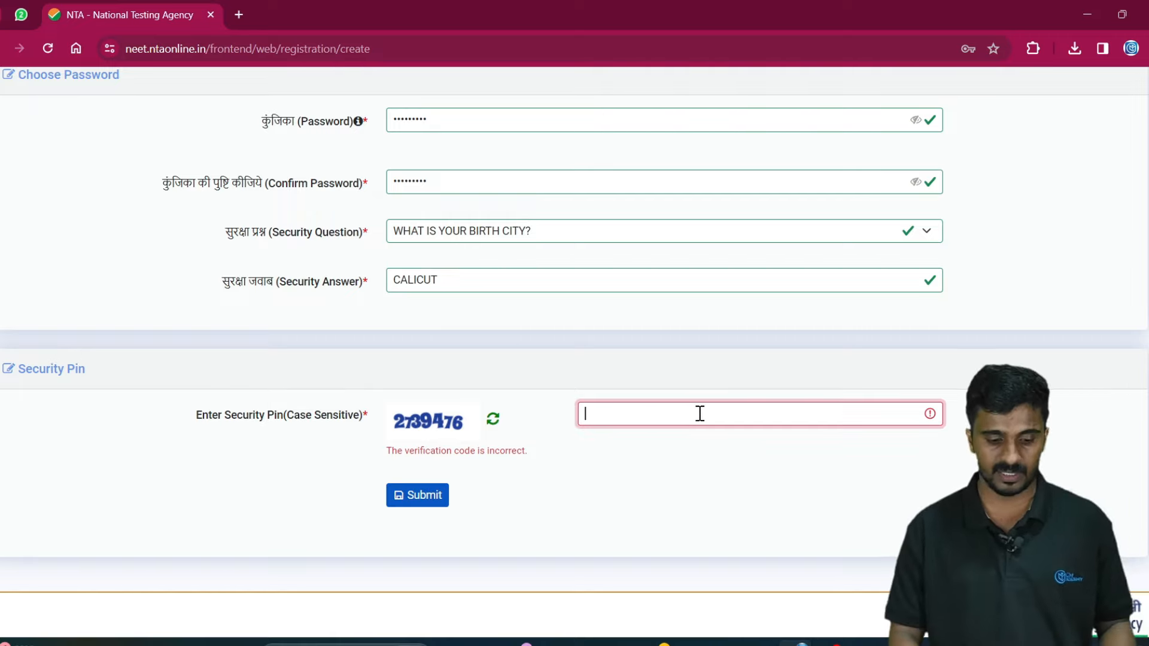
type("273")
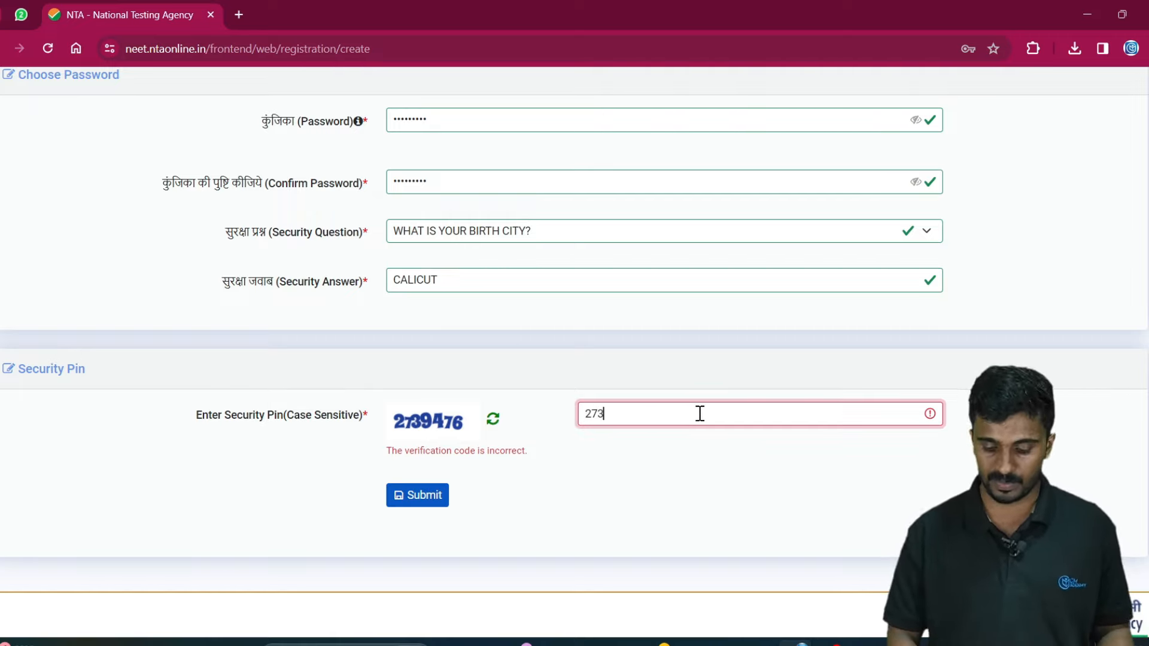
type("9476")
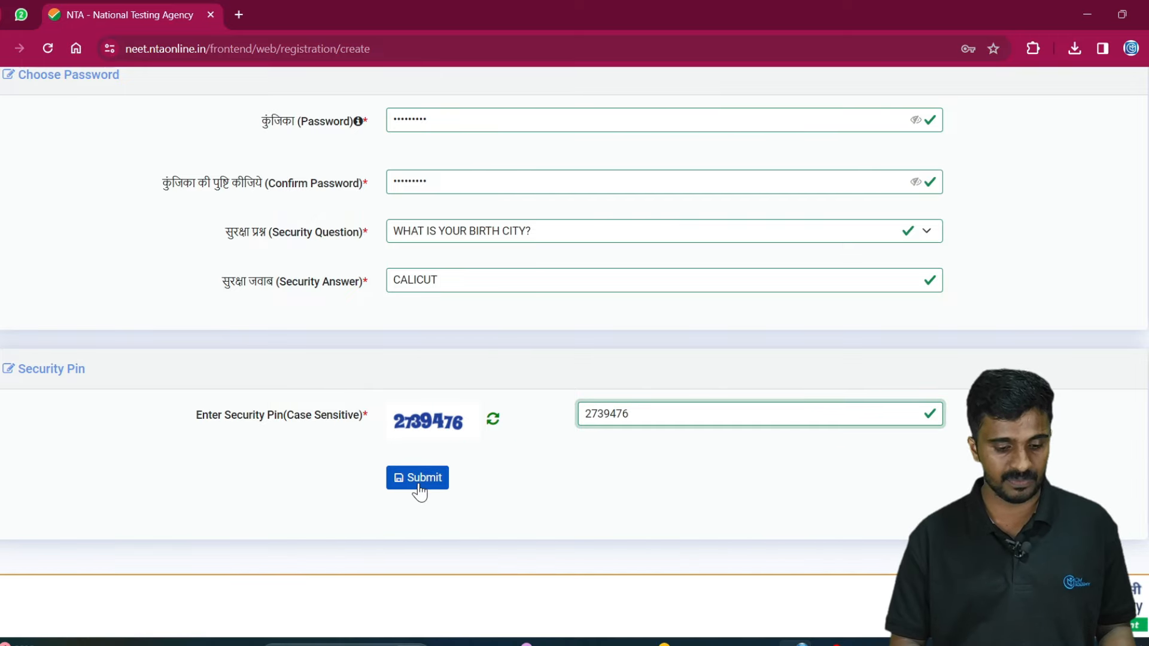
left_click(417, 484)
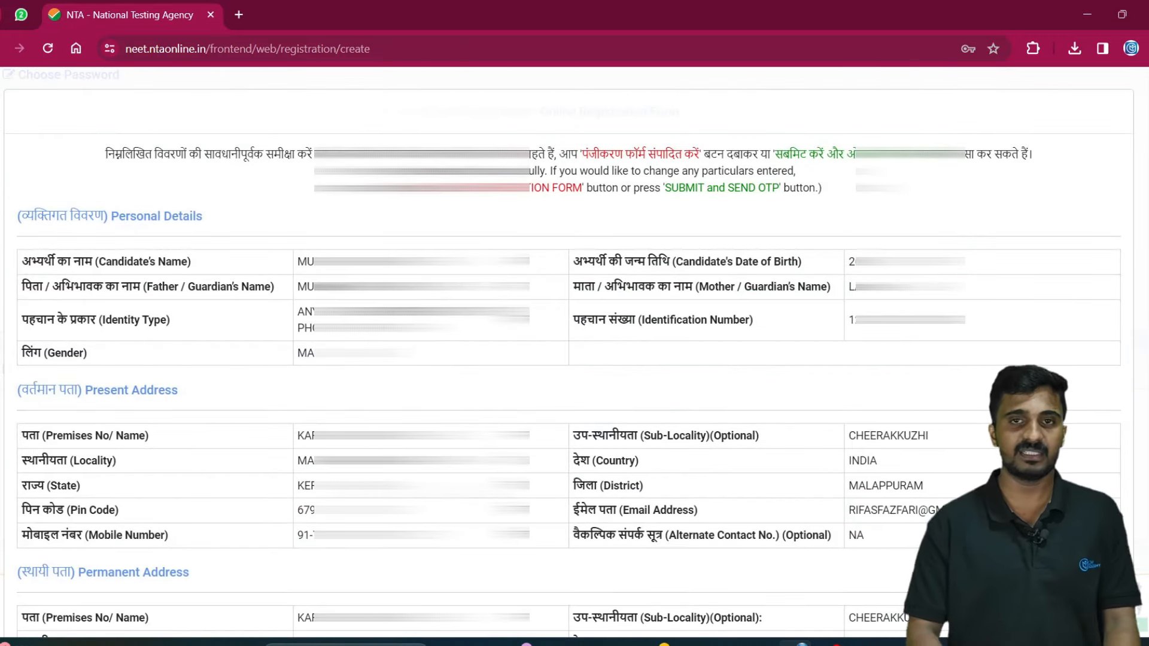
scroll(568, 353, "down", 3)
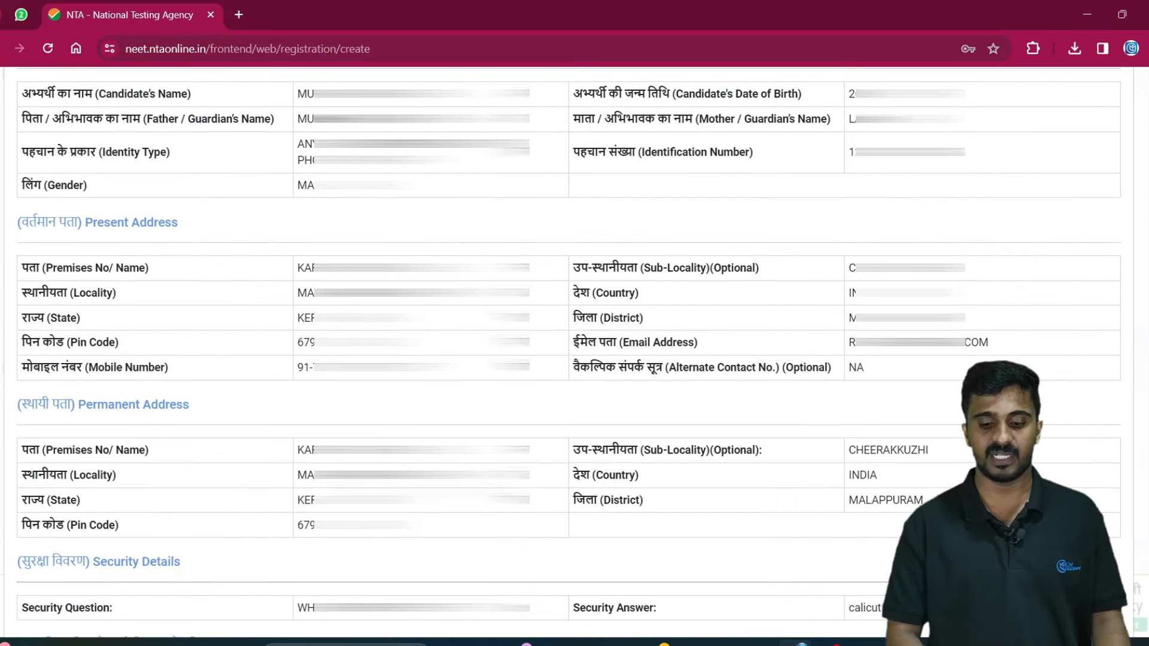
scroll(568, 353, "down", 5)
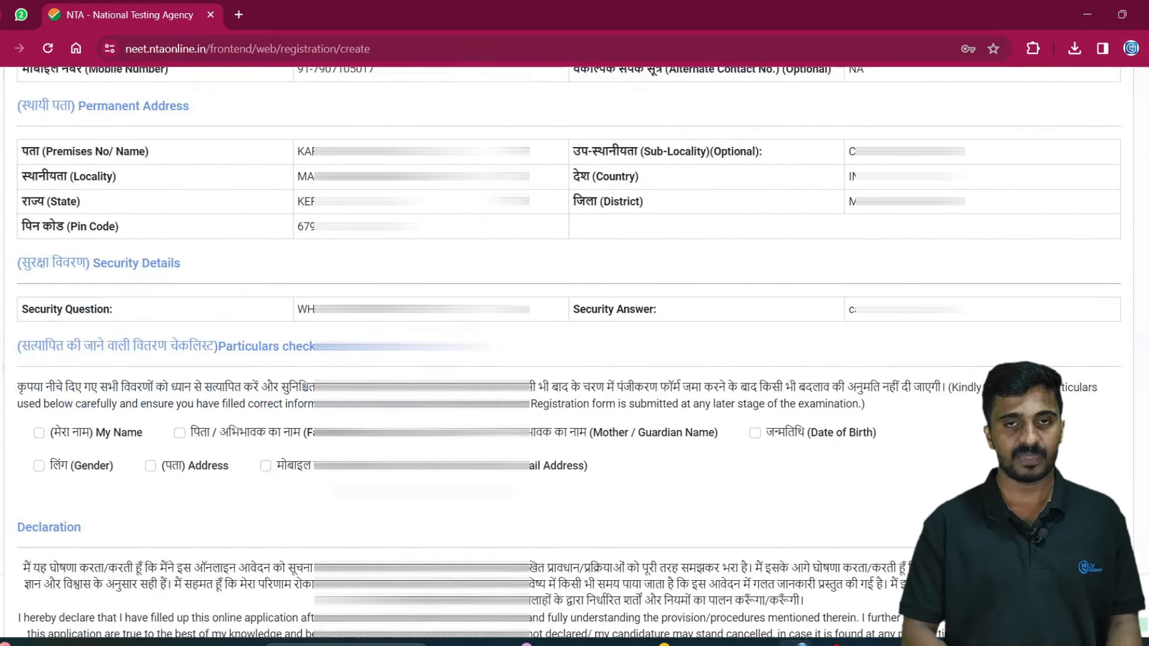
scroll(569, 353, "up", 7)
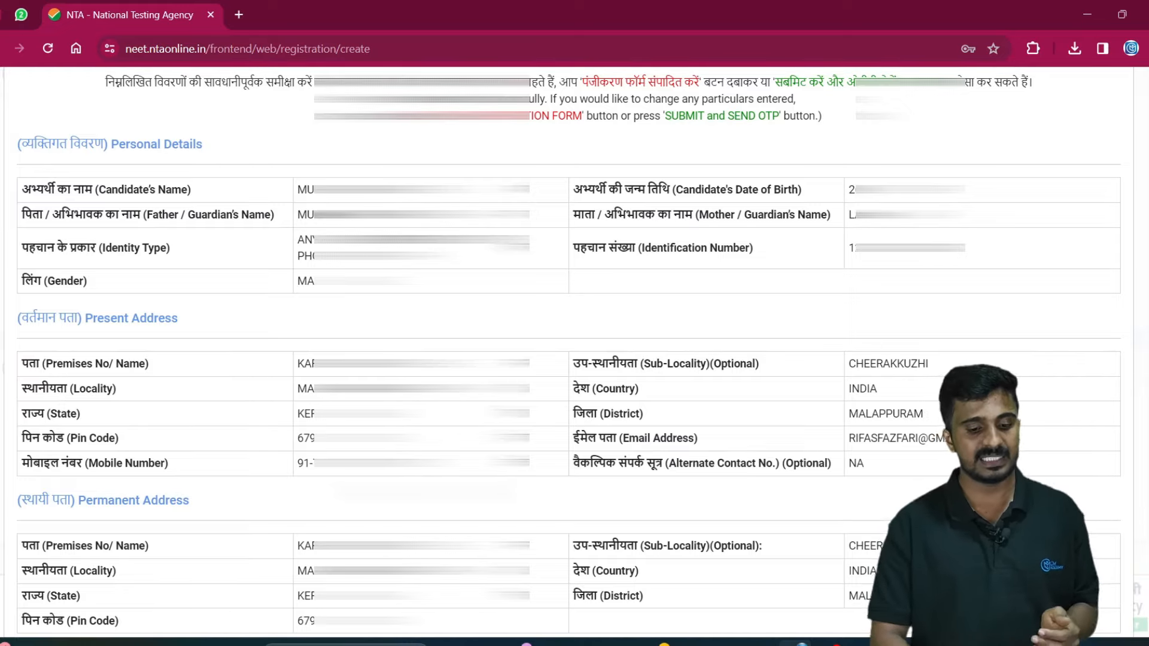
scroll(562, 353, "down", 9)
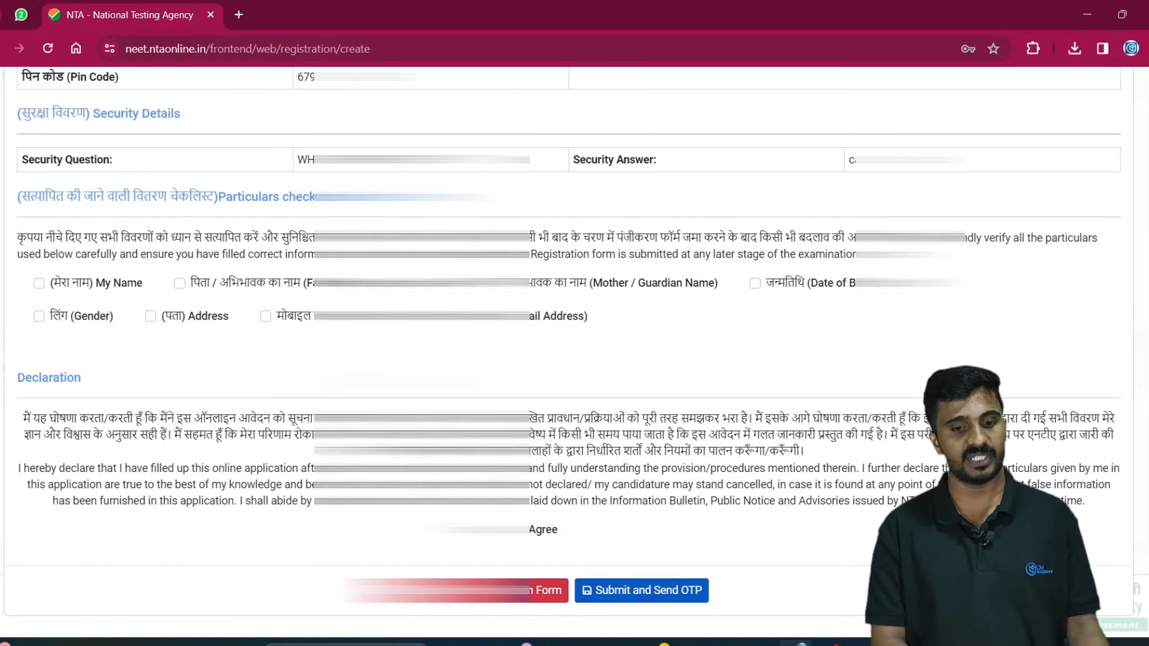
scroll(568, 353, "up", 12)
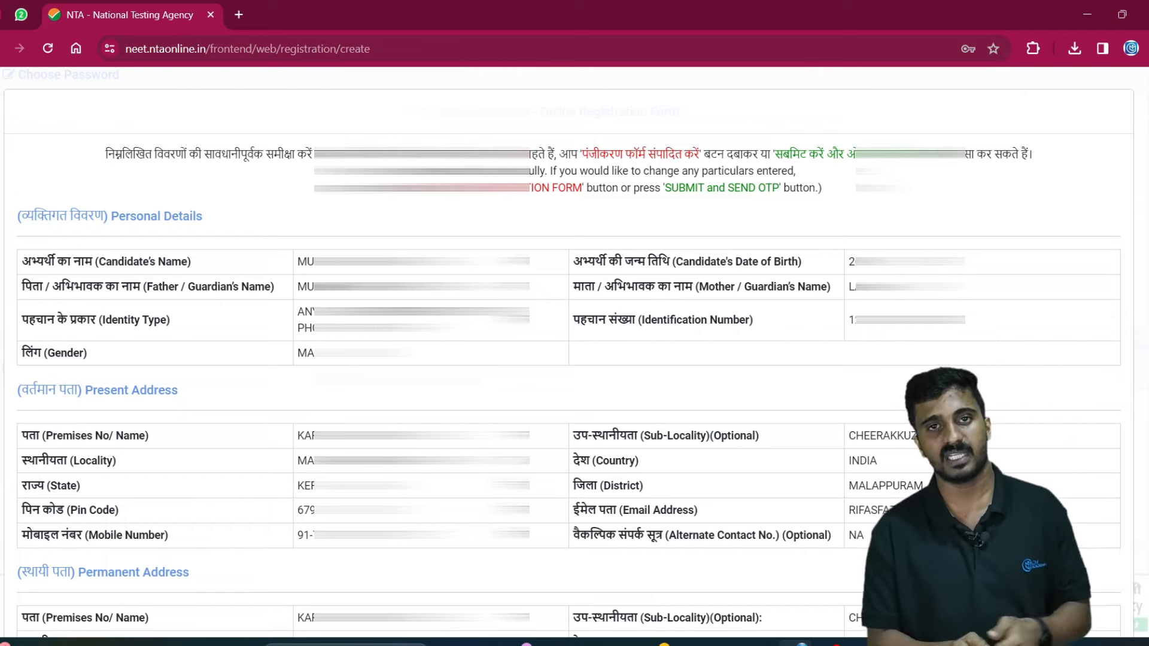
scroll(568, 353, "down", 8)
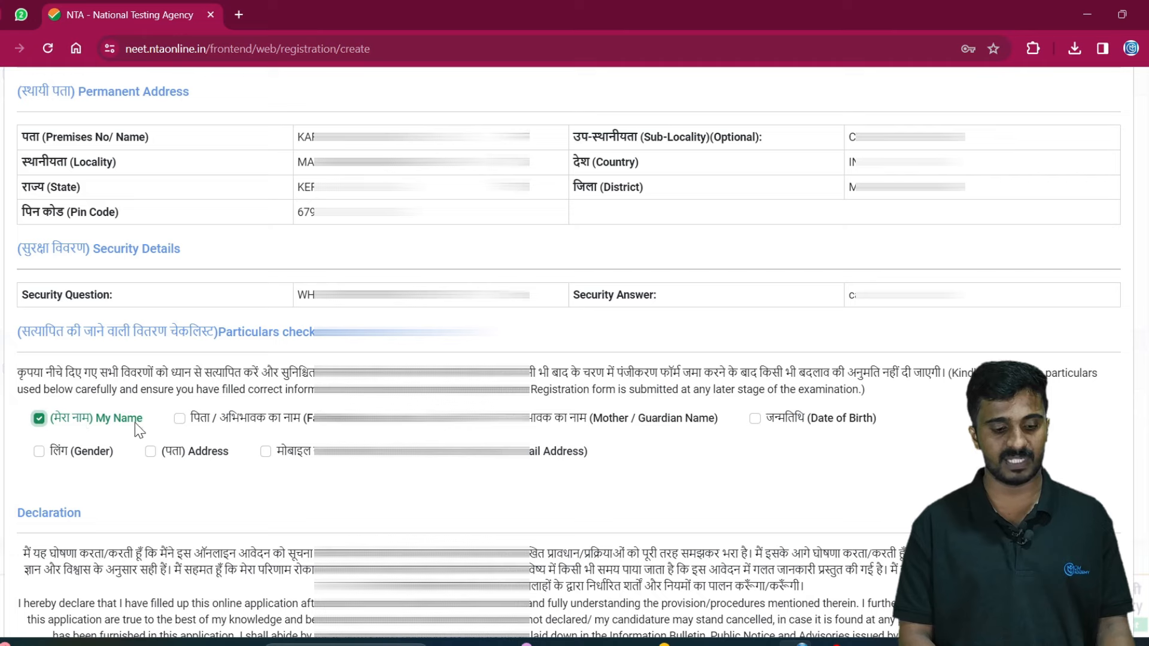
- Confirm Father Name, Mother Name, Date of Birth, Gender, Address and Email Address in the checklist
left_click(180, 419)
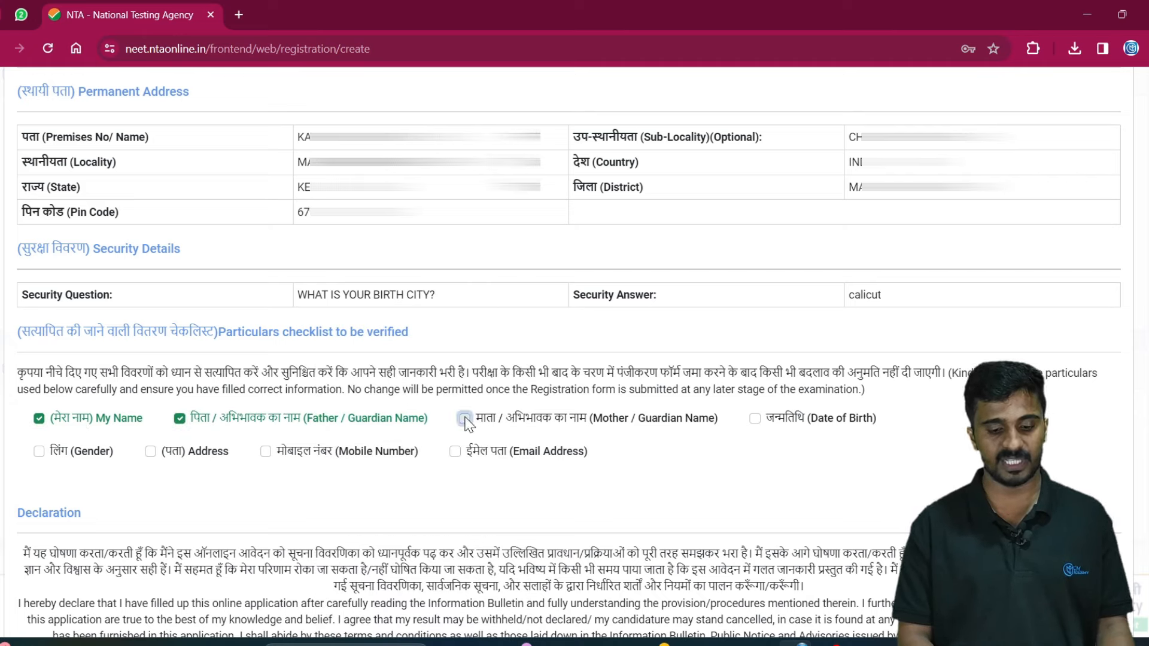
left_click(466, 419)
left_click(754, 417)
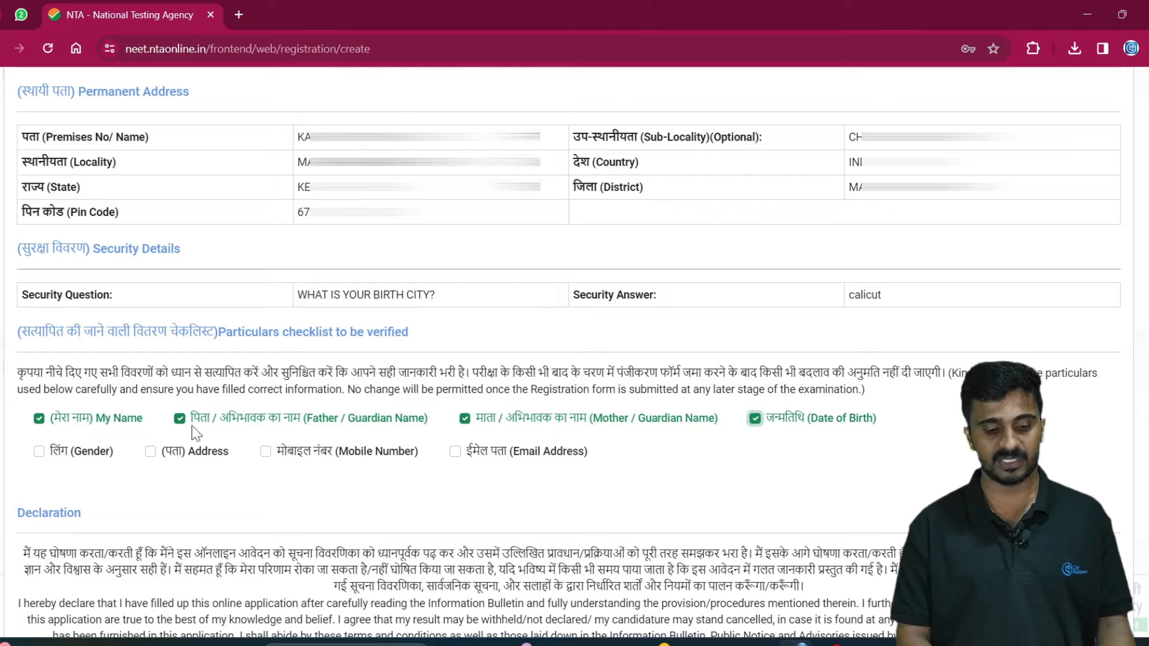
left_click(38, 453)
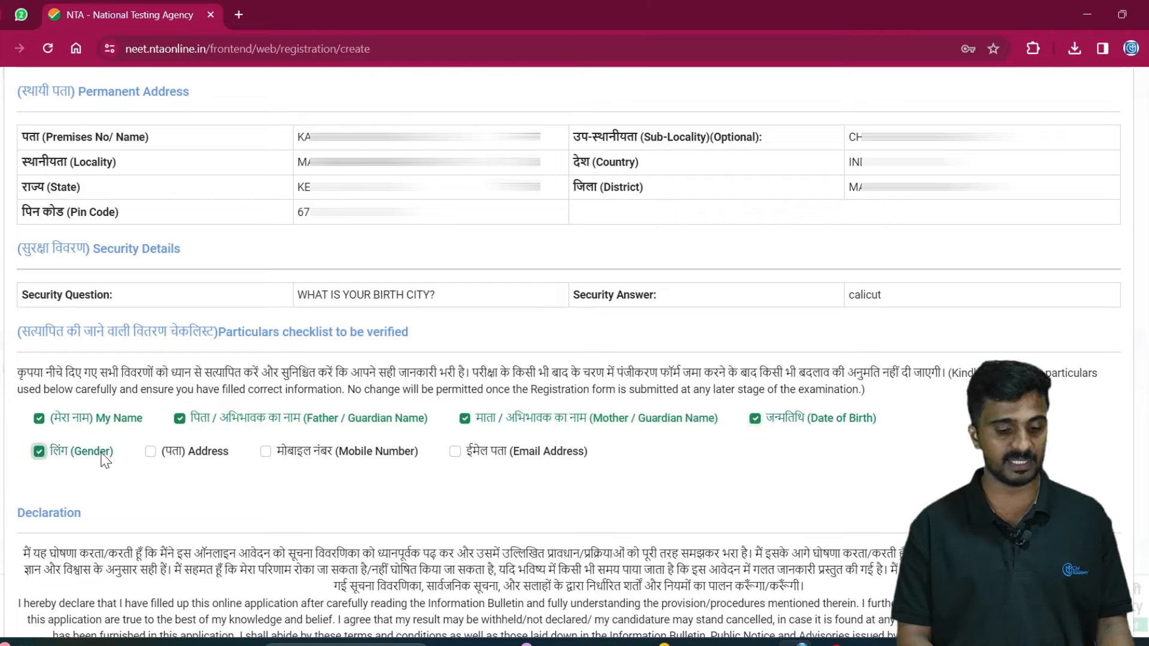
left_click(150, 454)
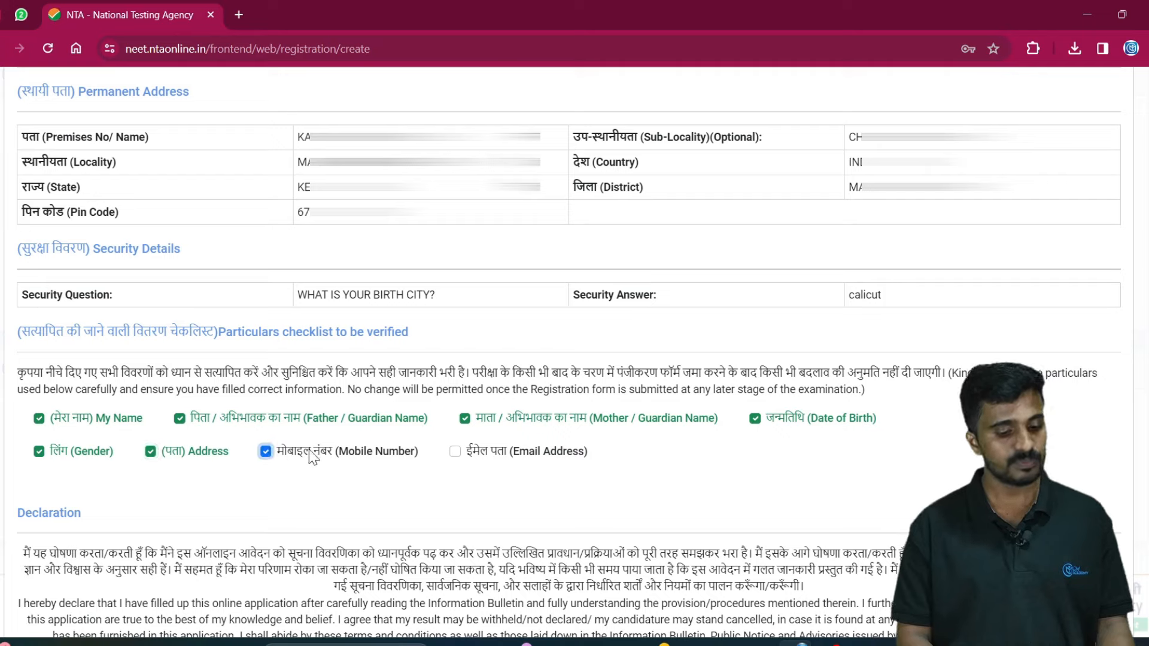
left_click(454, 452)
- Accept the 'I Agree' declaration and submit the application to send the OTP
scroll(417, 477, "down", 2)
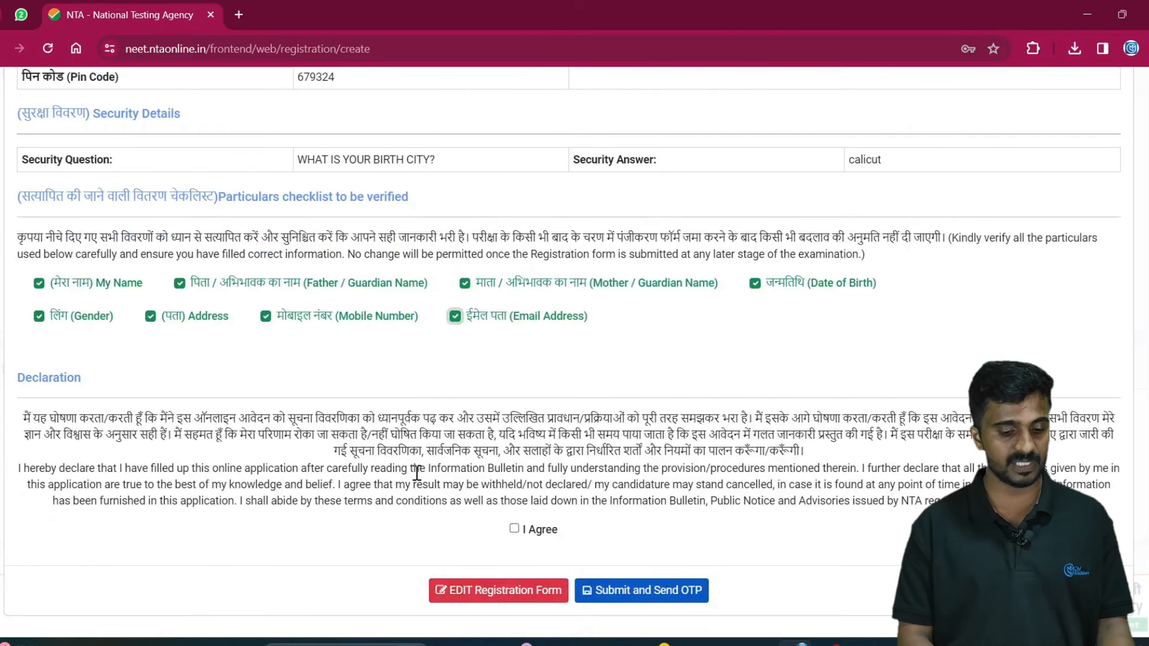
left_click(515, 529)
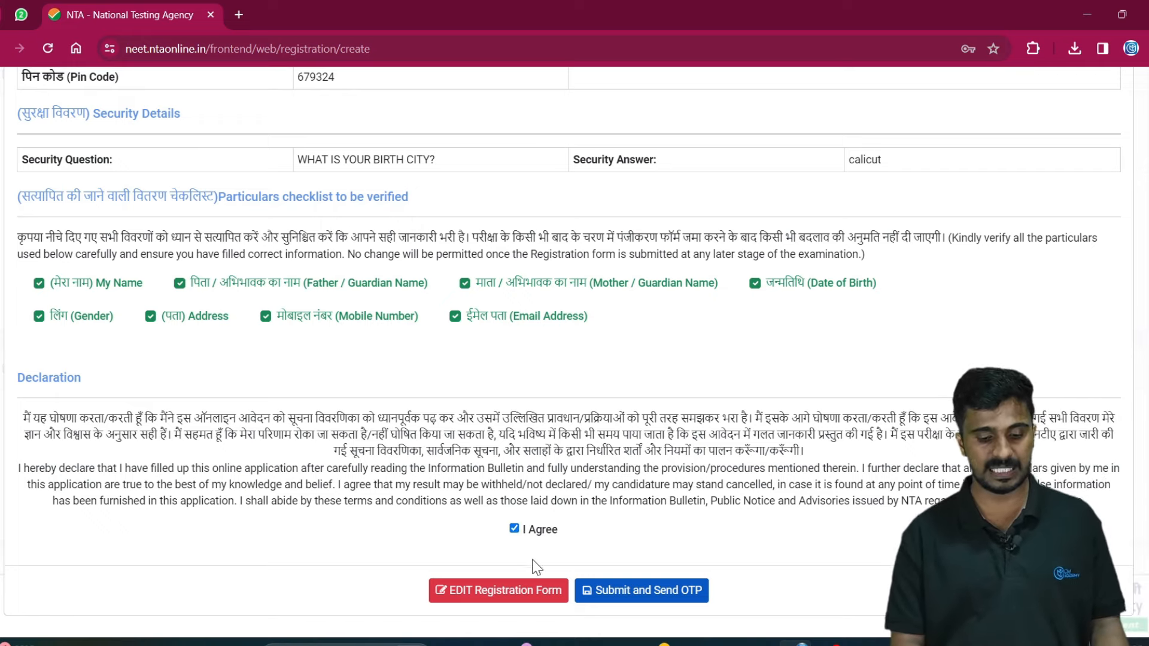
left_click(626, 606)
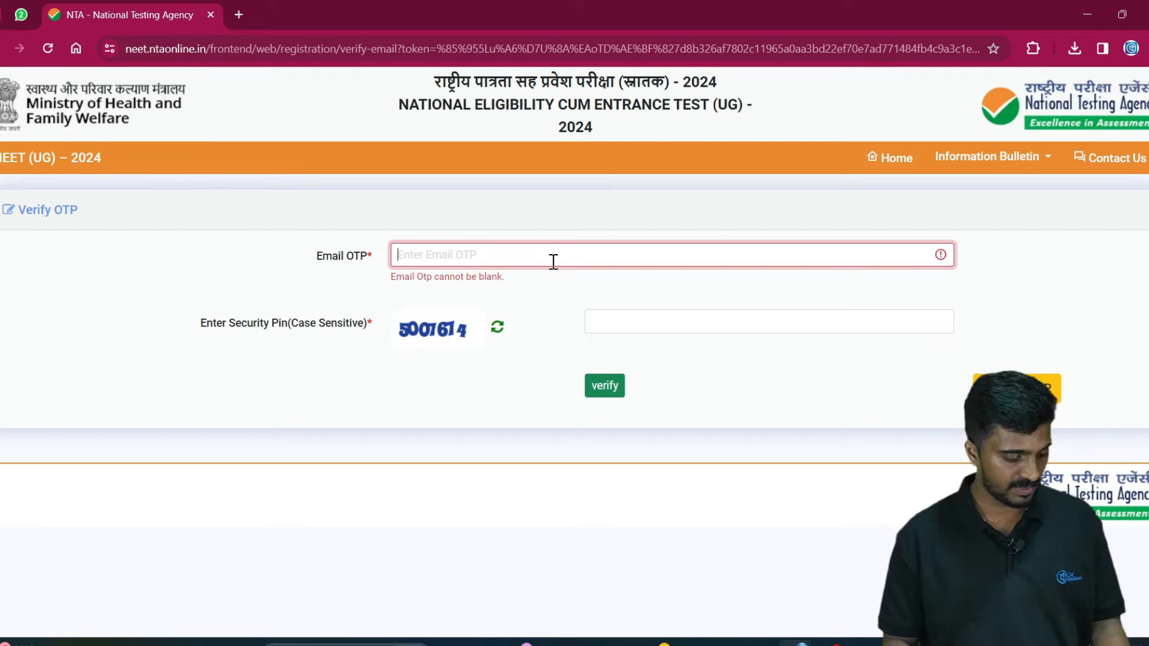
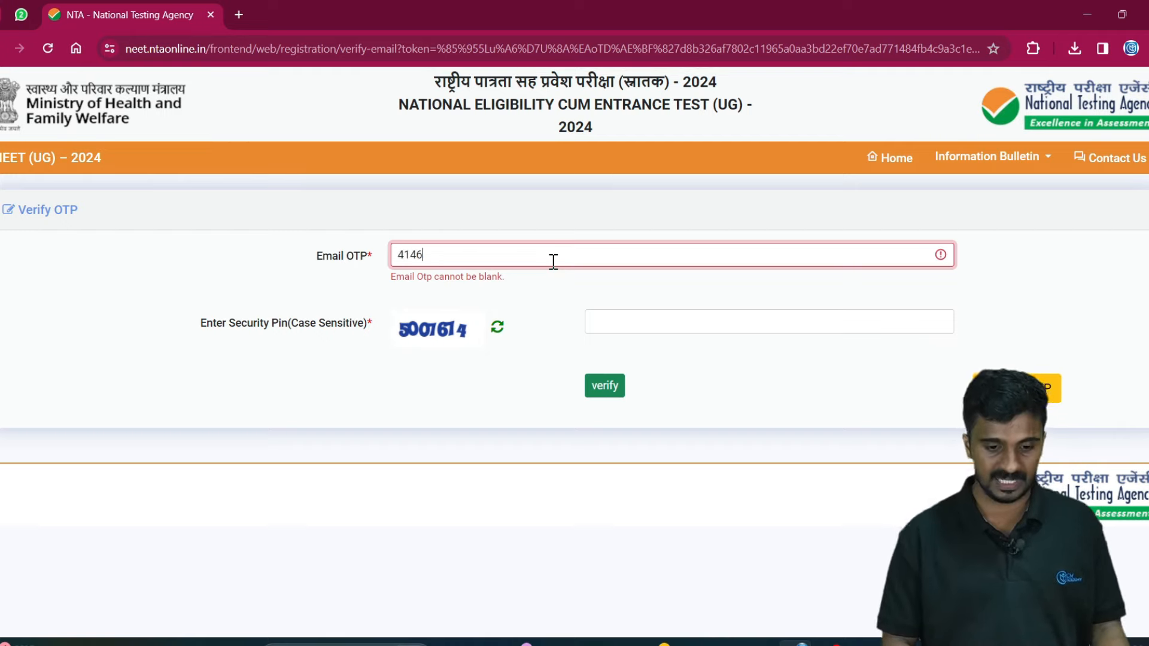
- Enter the email OTP and the security pin, then verify to reach the login page
left_click(712, 320)
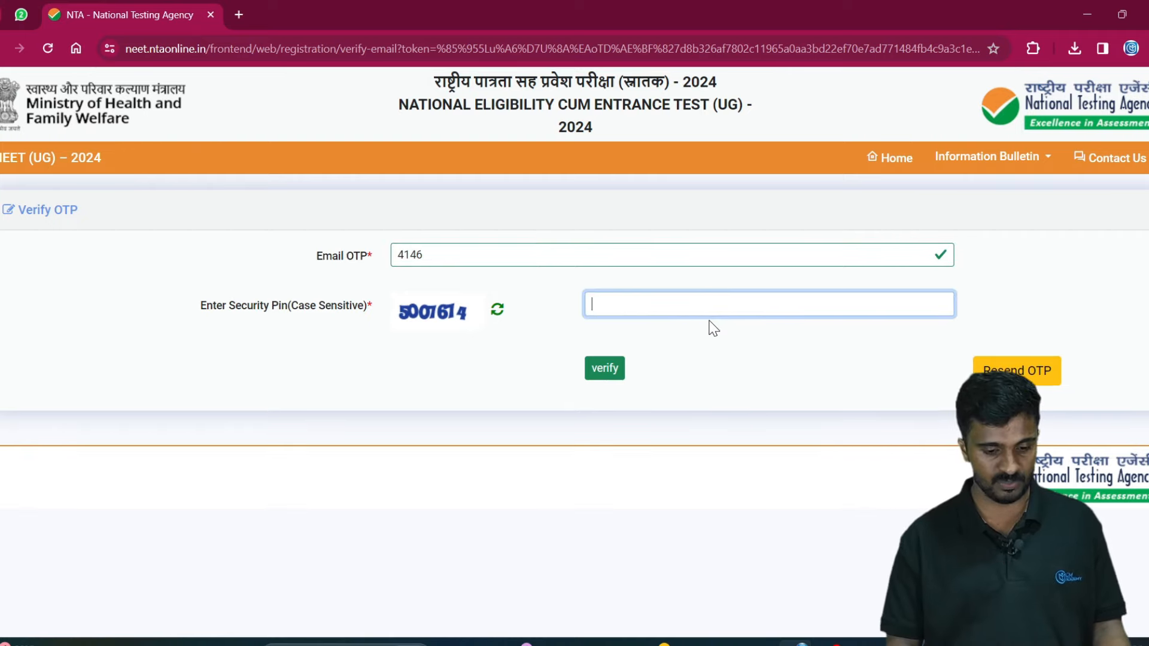
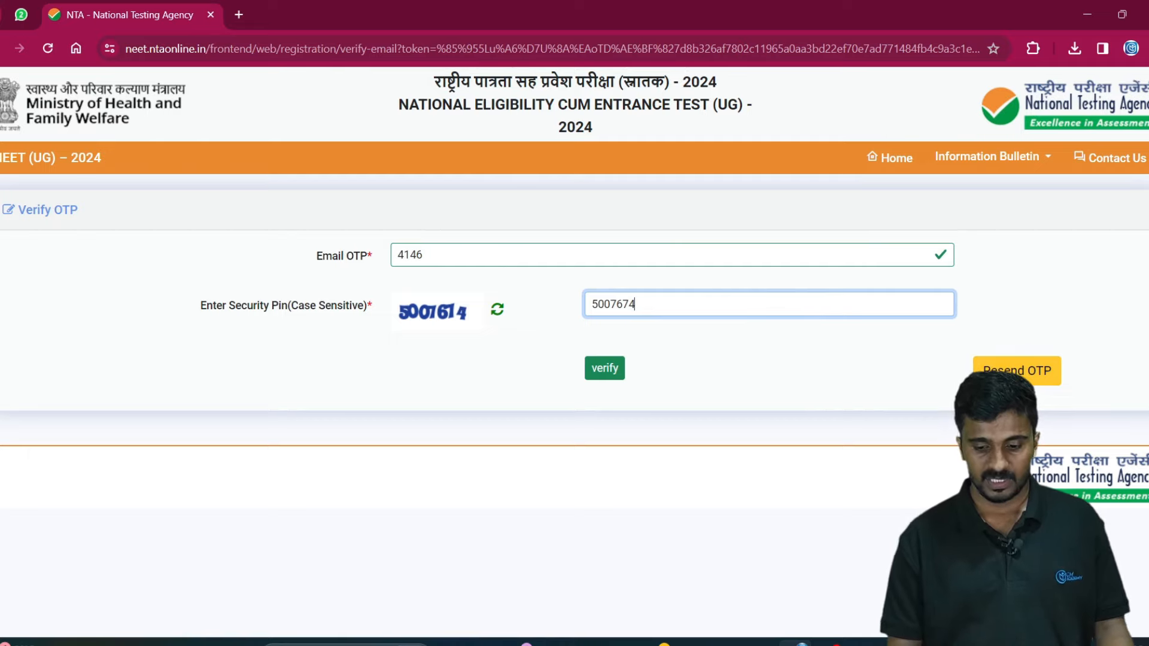
left_click(618, 375)
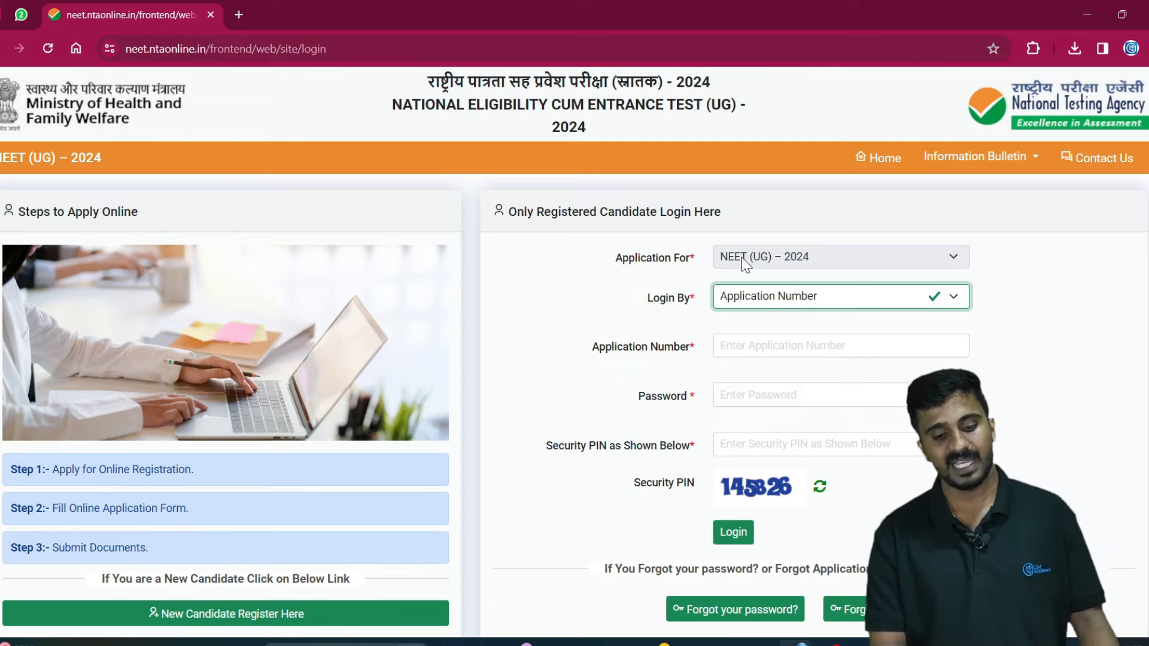
- Keep Login By as Application Number and enter the candidate's application number
left_click(793, 305)
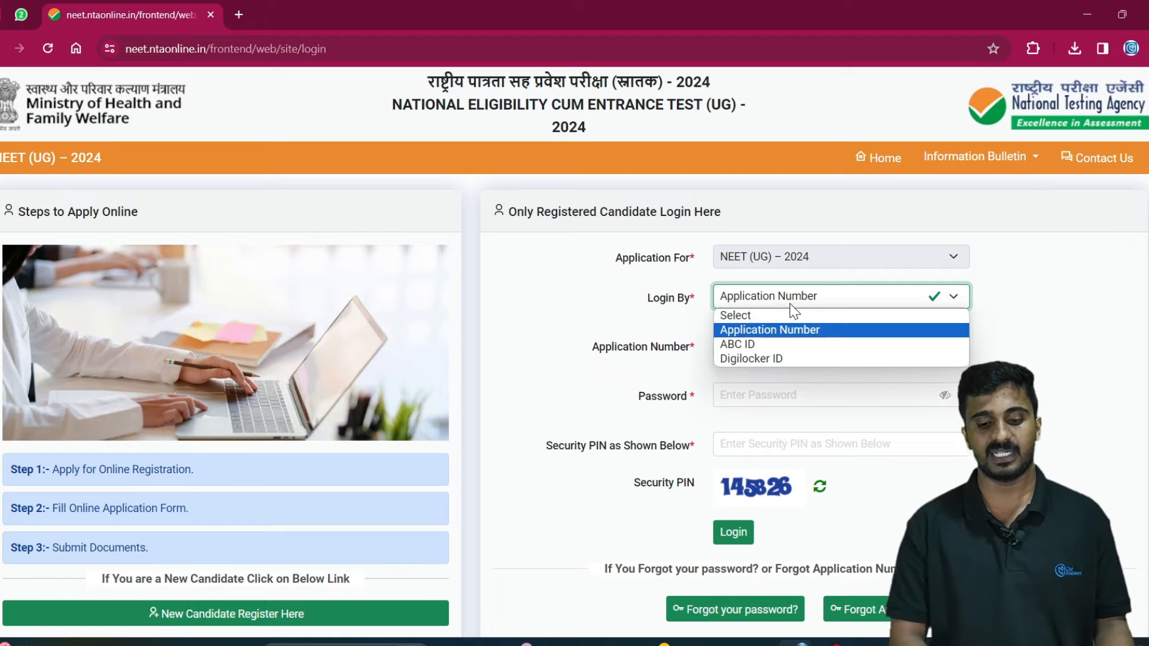
left_click(782, 329)
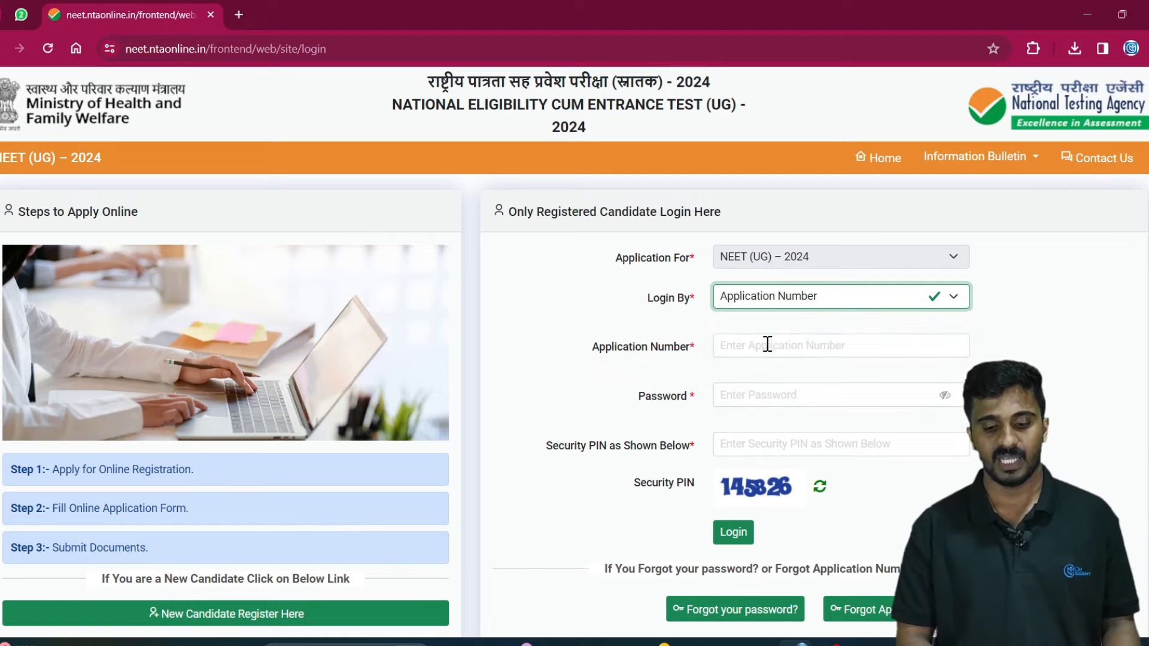
left_click(764, 347)
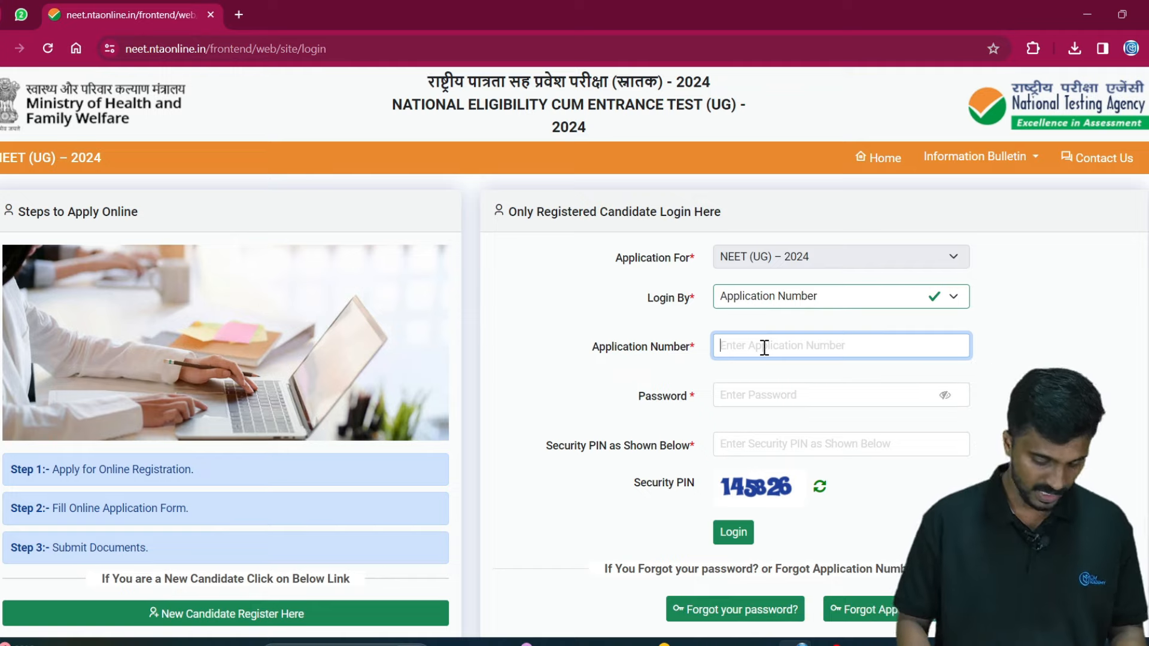
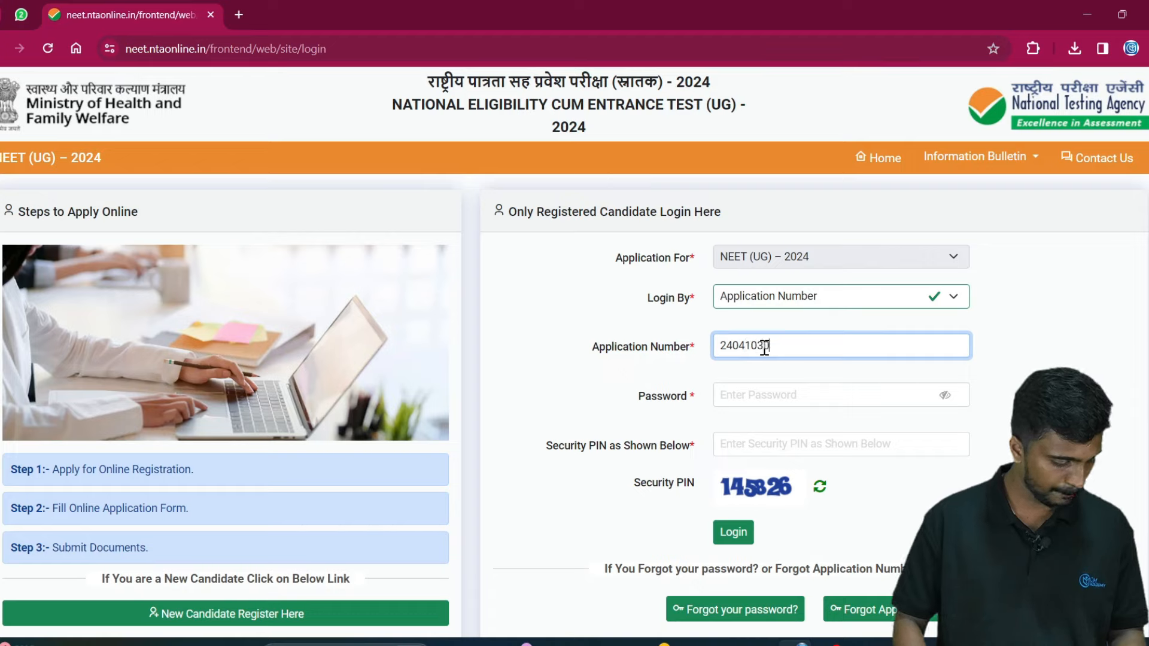
- Enter the account password and security PIN, then log in to the candidate dashboard
left_click(760, 405)
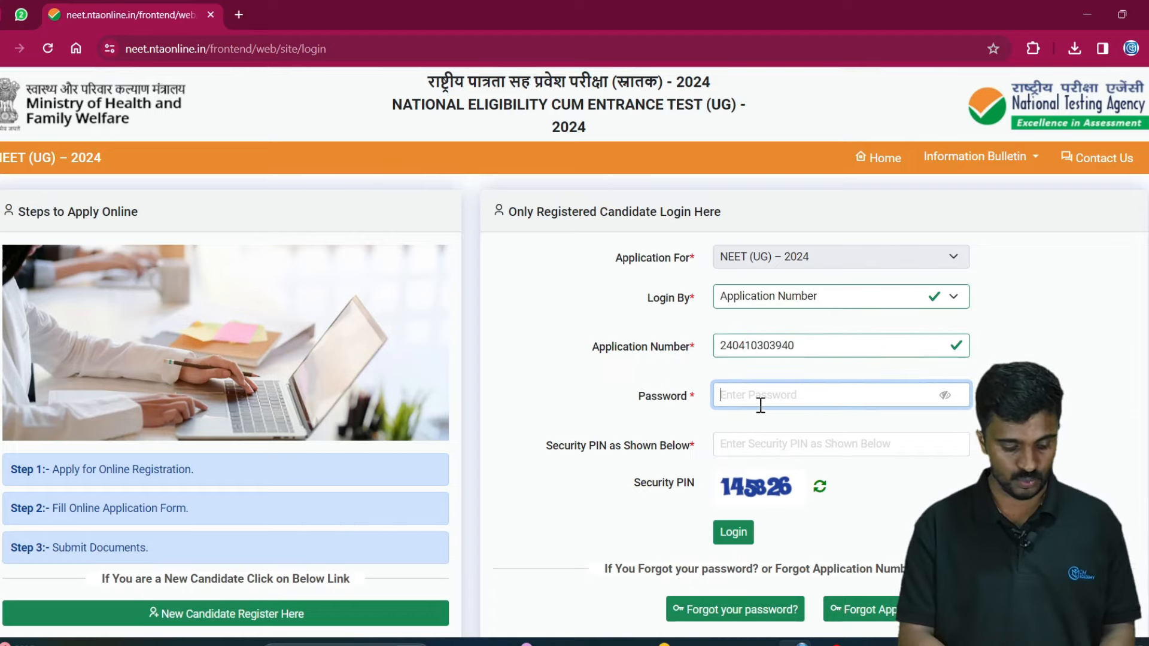
type("1•")
key("BackSpace")
key("BackSpace")
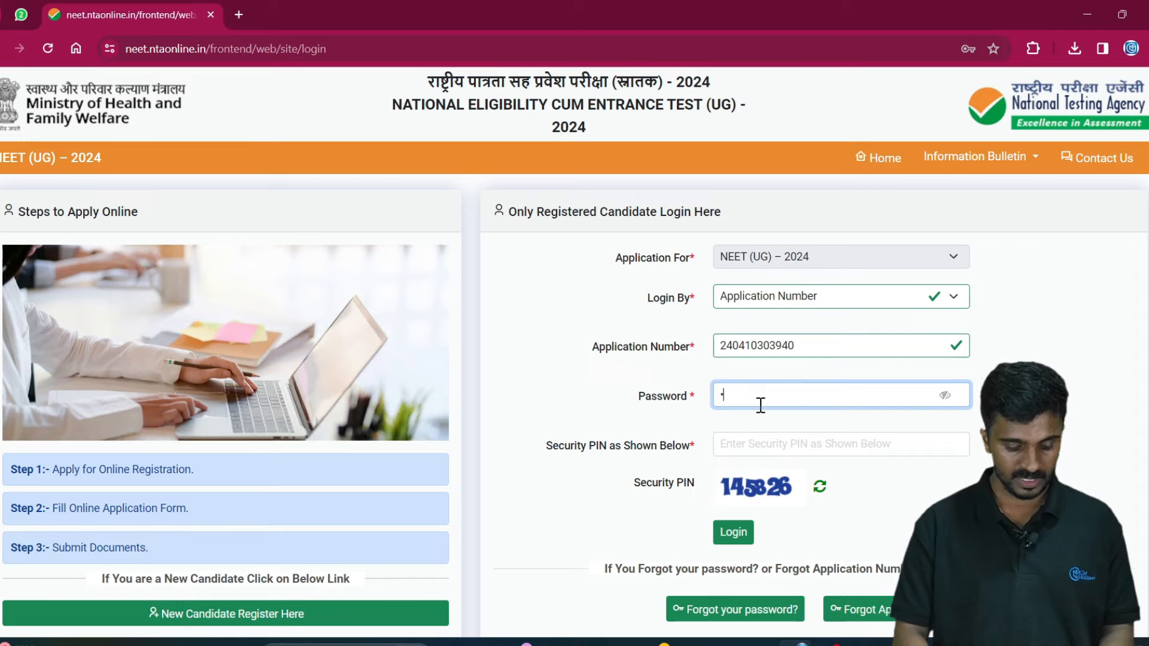
type("••••••••••")
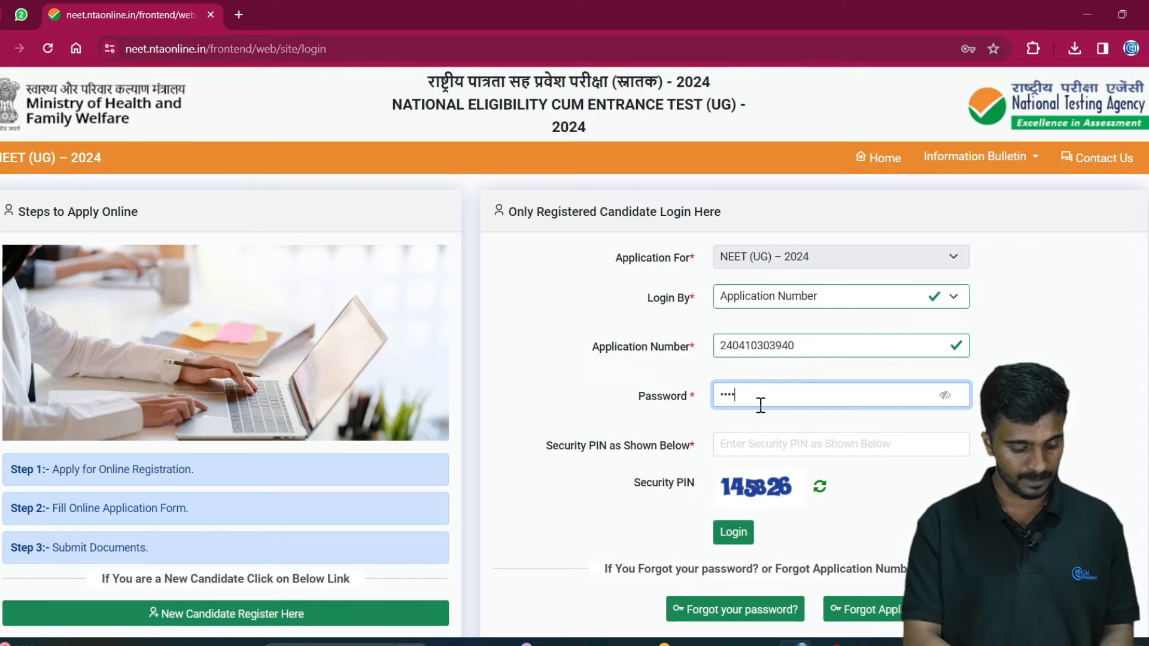
left_click(740, 449)
type("14")
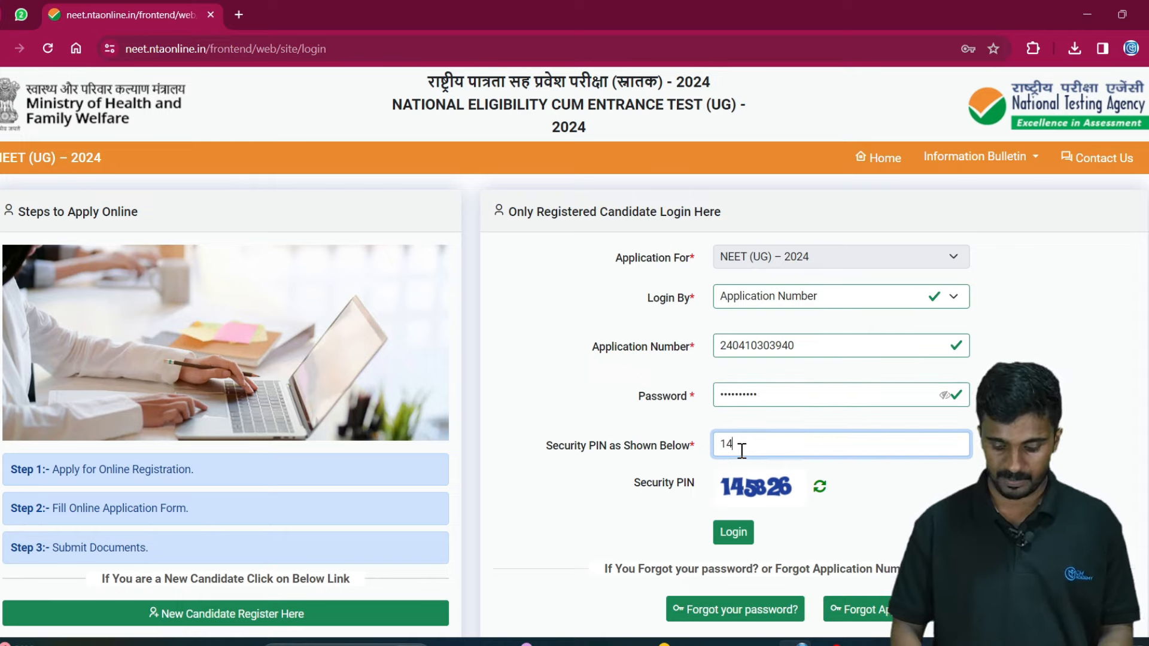
type("5826")
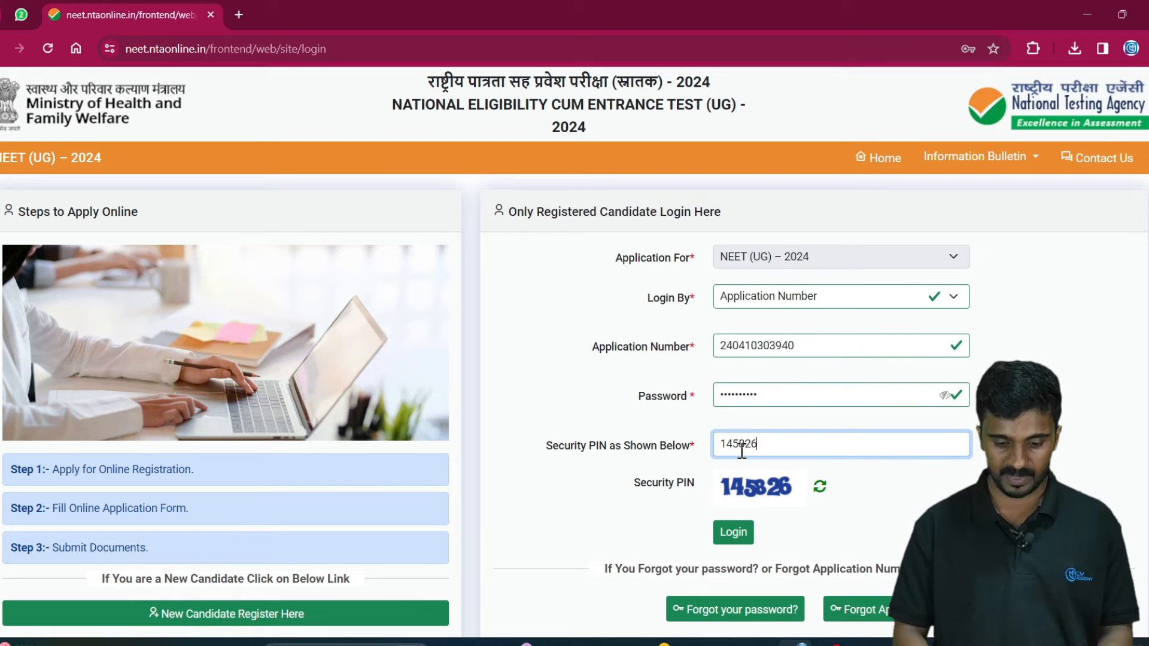
left_click(734, 534)
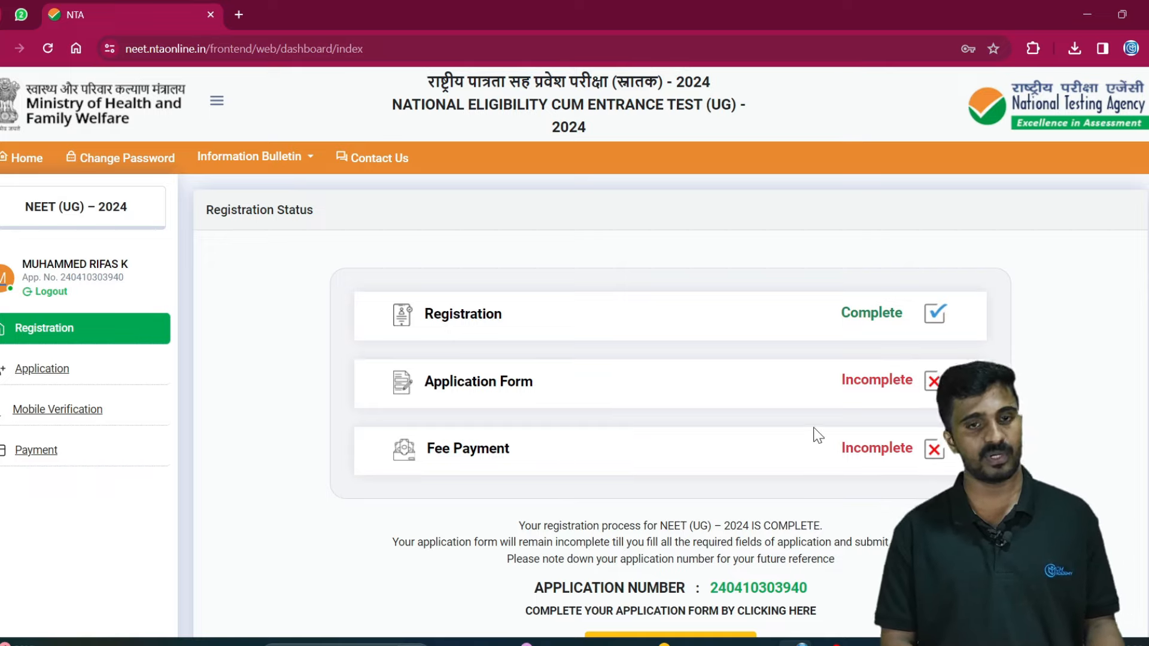
- Review the Application status overview of incomplete sections, then go to Contact Details
left_click(44, 369)
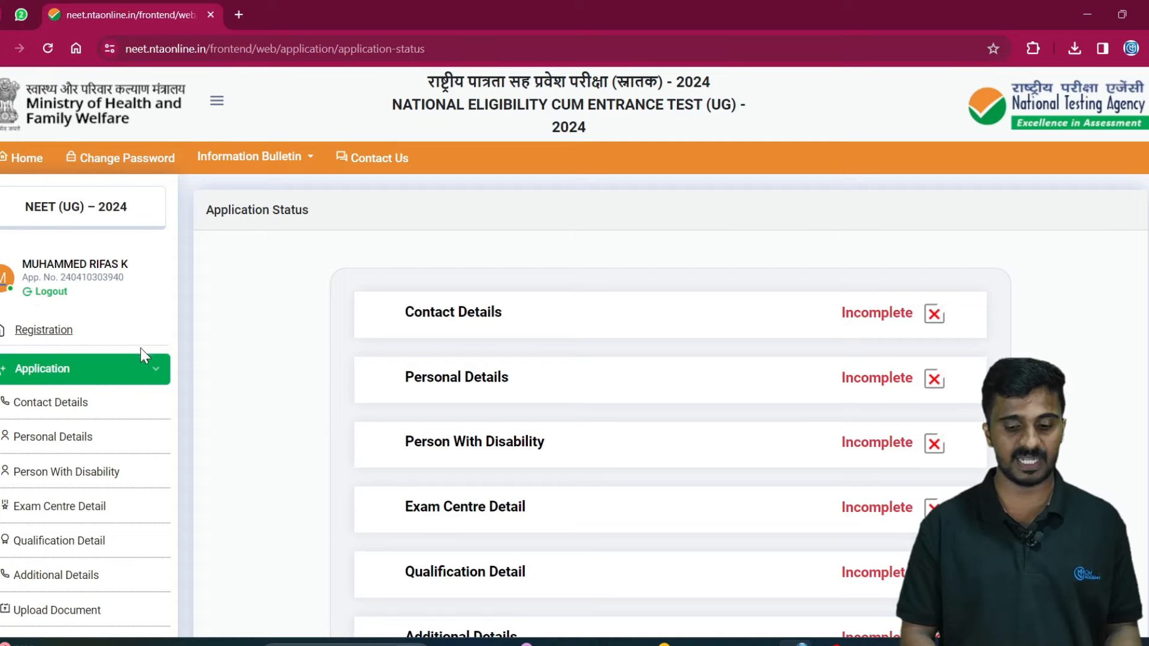
scroll(305, 347, "down", 1)
scroll(304, 345, "down", 3)
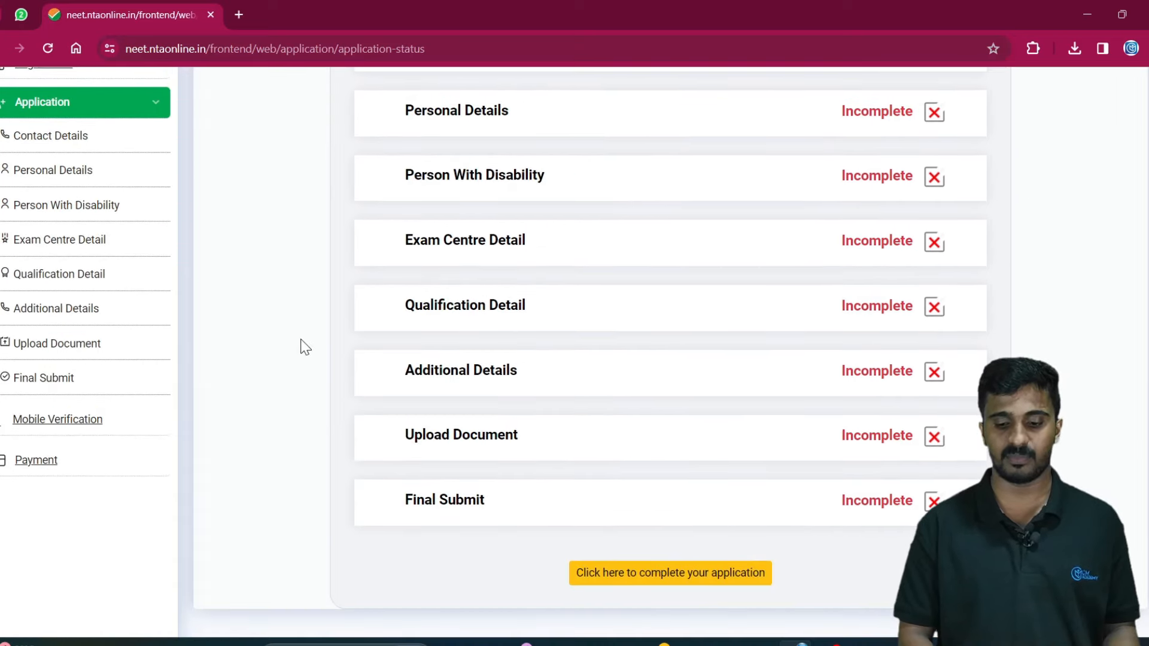
scroll(321, 425, "up", 1)
scroll(330, 429, "up", 1)
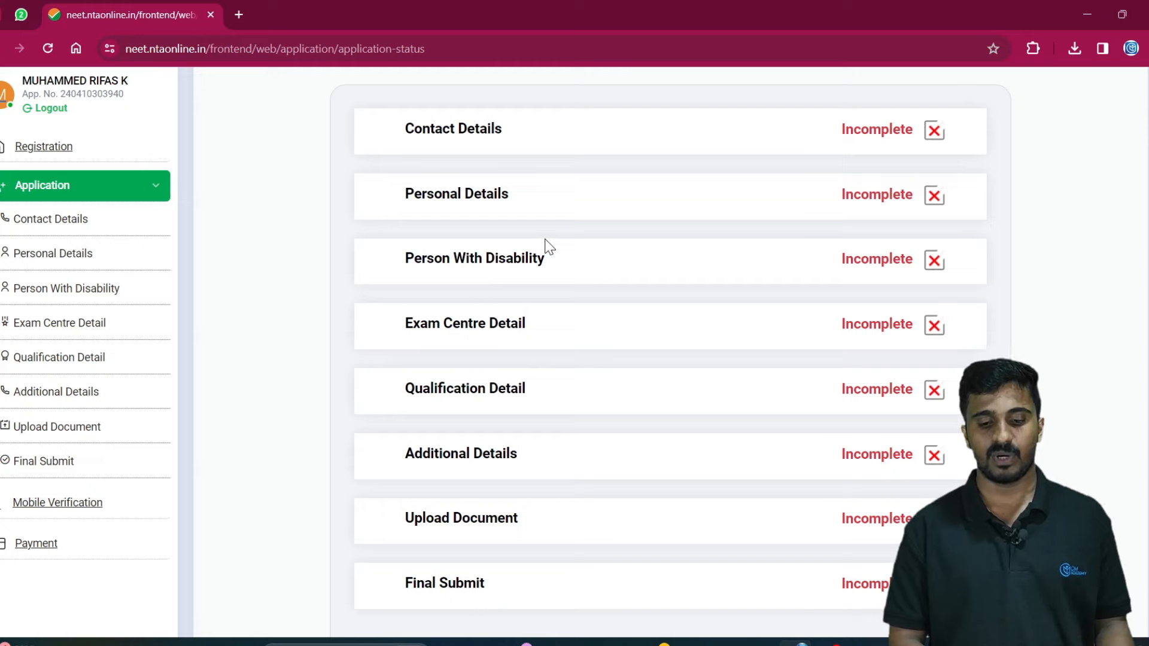
scroll(544, 246, "up", 1)
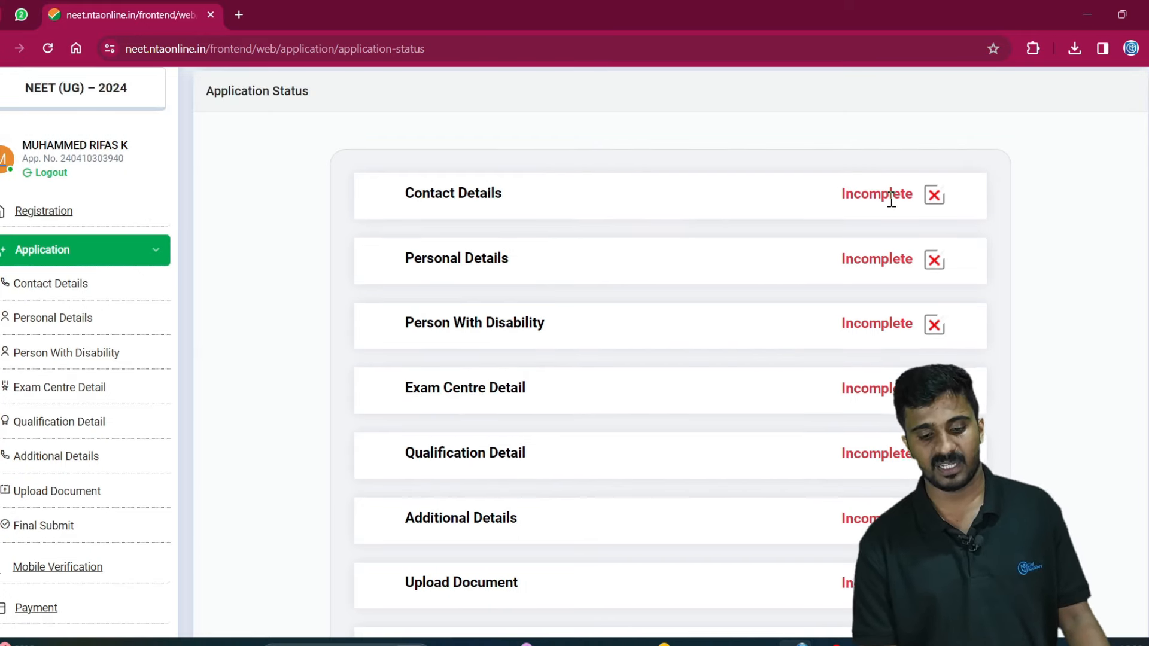
left_click(30, 295)
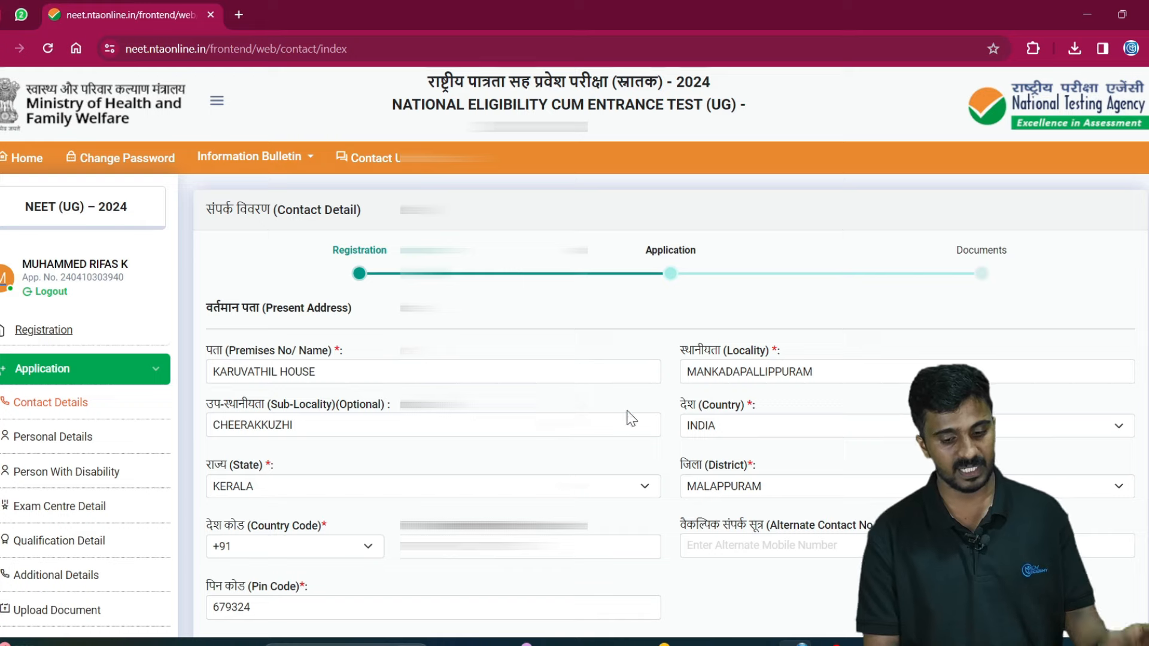
- Fill in the emergency mobile number and the emergency email ID in Contact Details
scroll(631, 418, "down", 5)
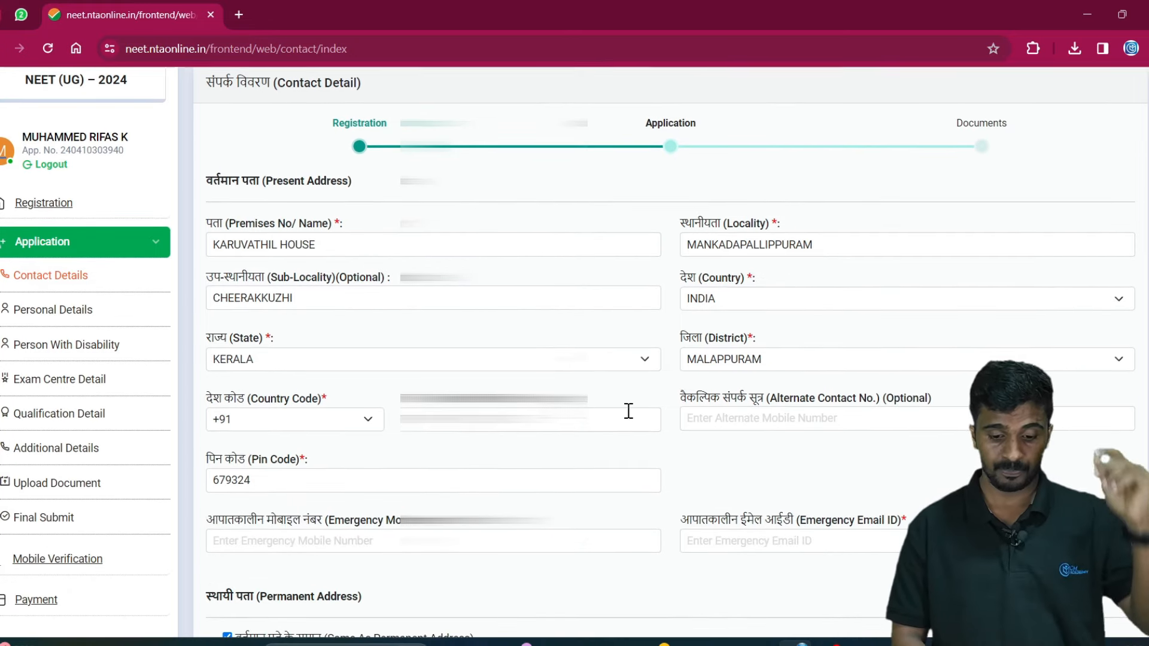
scroll(385, 300, "down", 2)
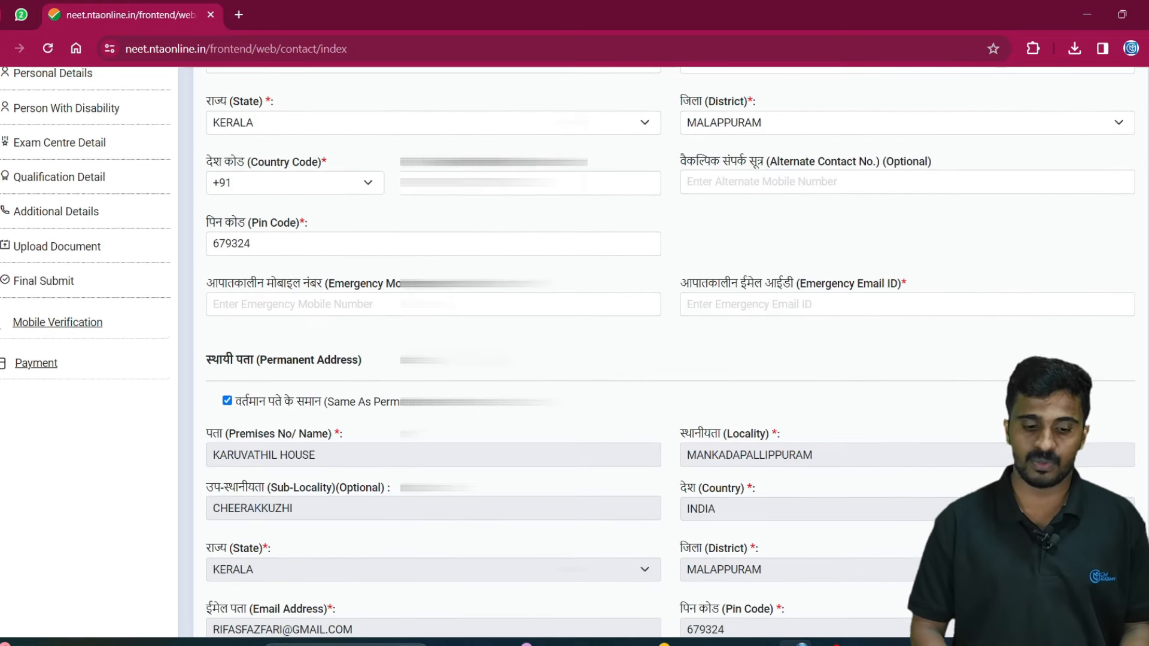
left_click(383, 300)
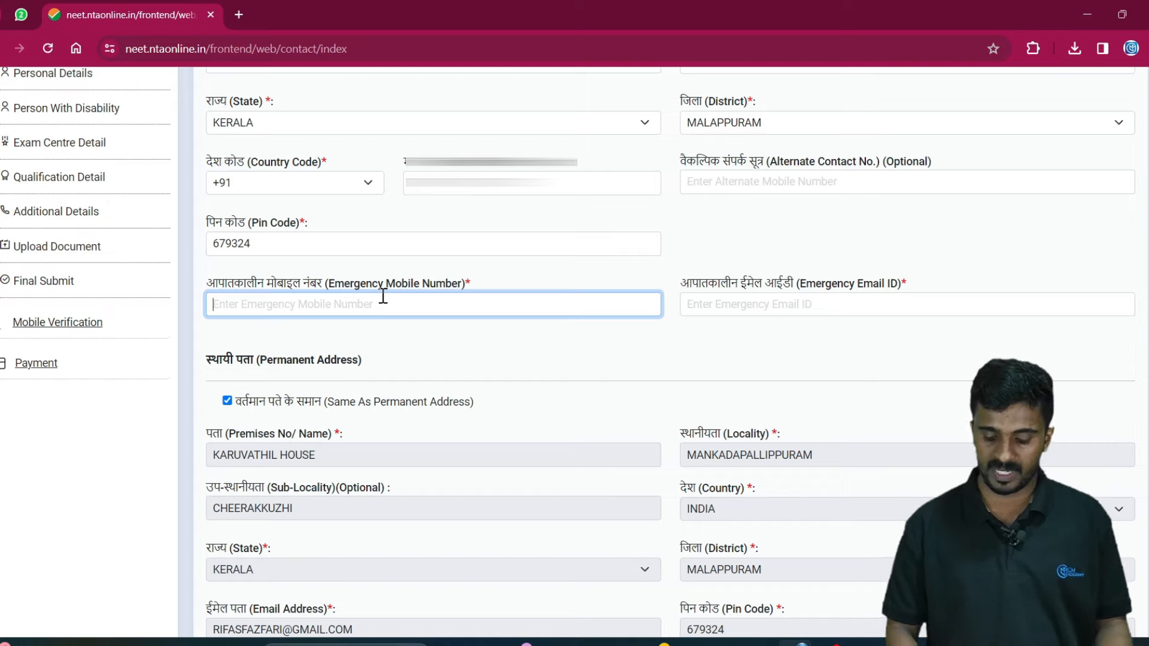
type("95391168")
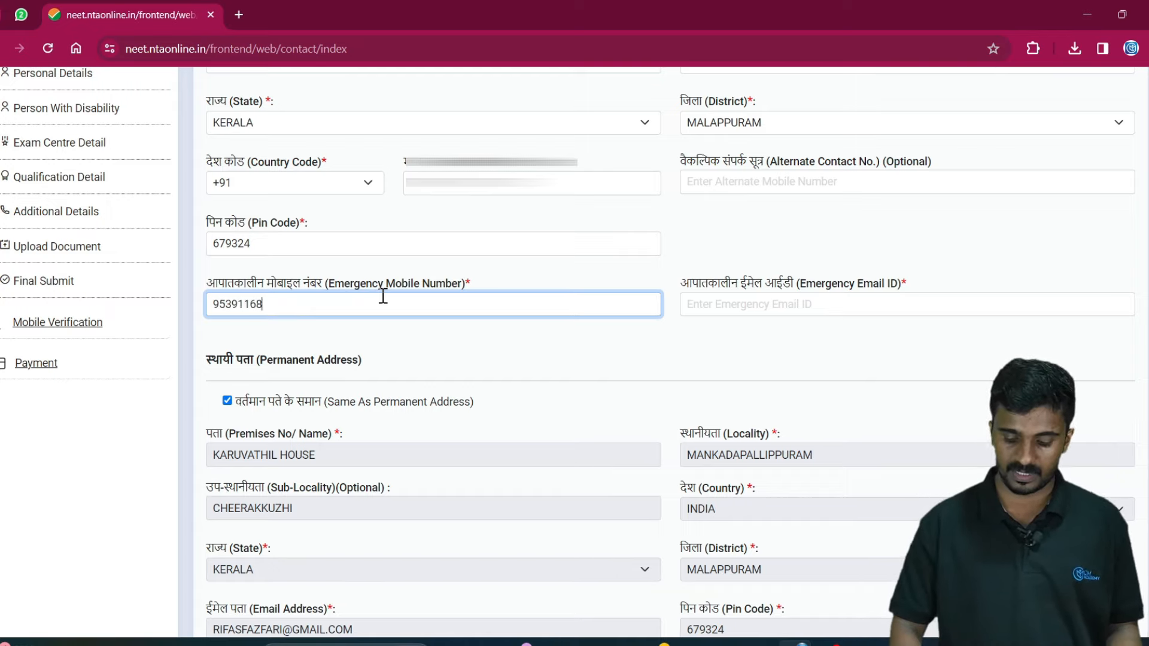
type("*")
scroll(512, 366, "down", 1)
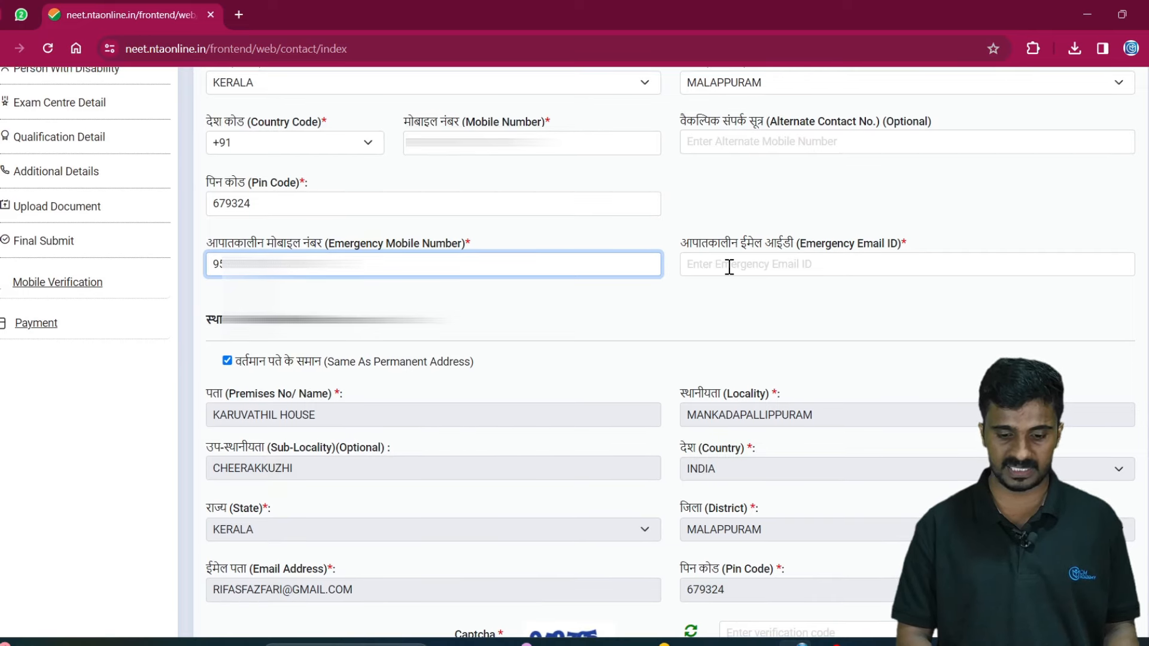
left_click(729, 267)
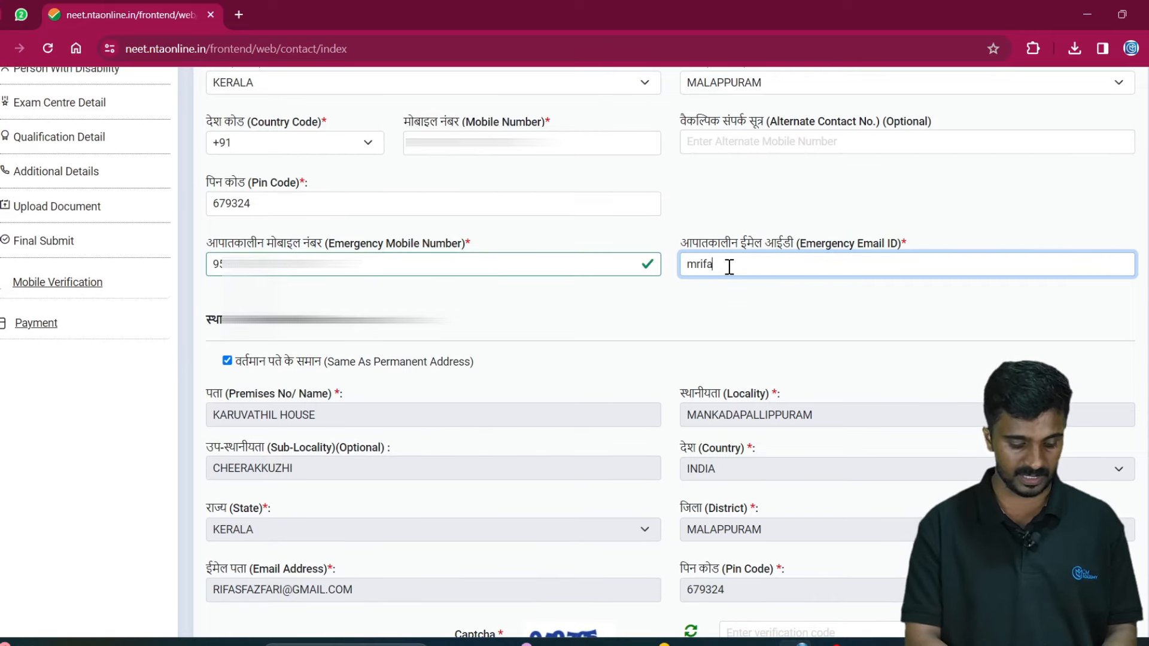
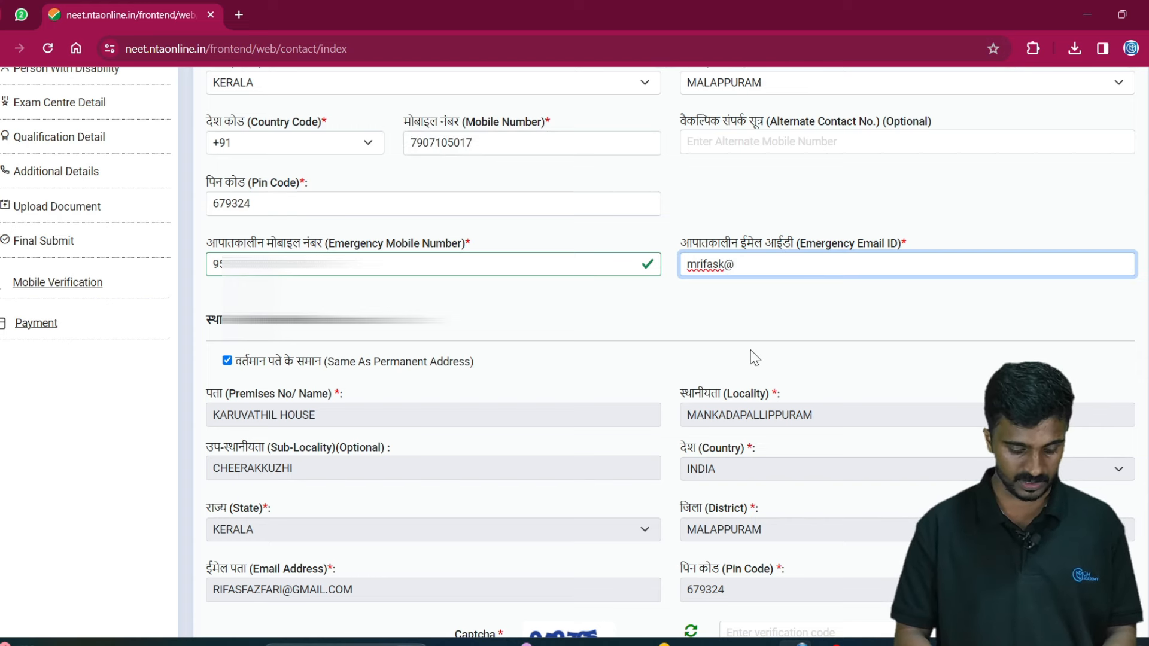
- Enter the captcha code, accept the declaration, save Contact Details, and move to Personal Details
scroll(646, 363, "up", 3)
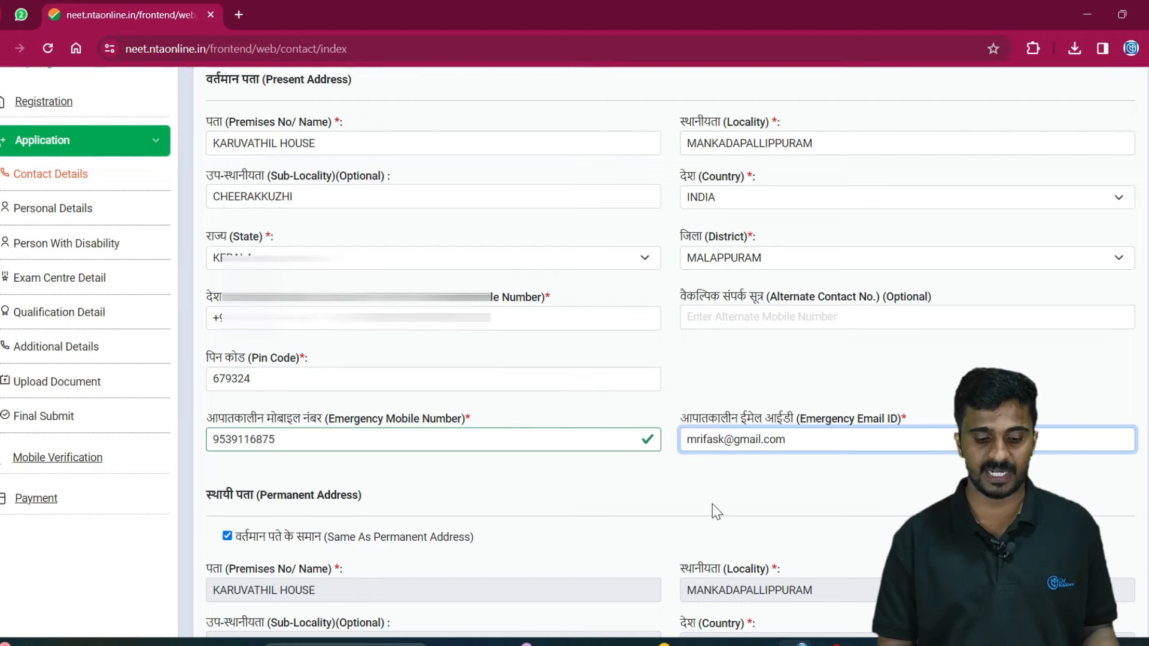
scroll(713, 510, "down", 6)
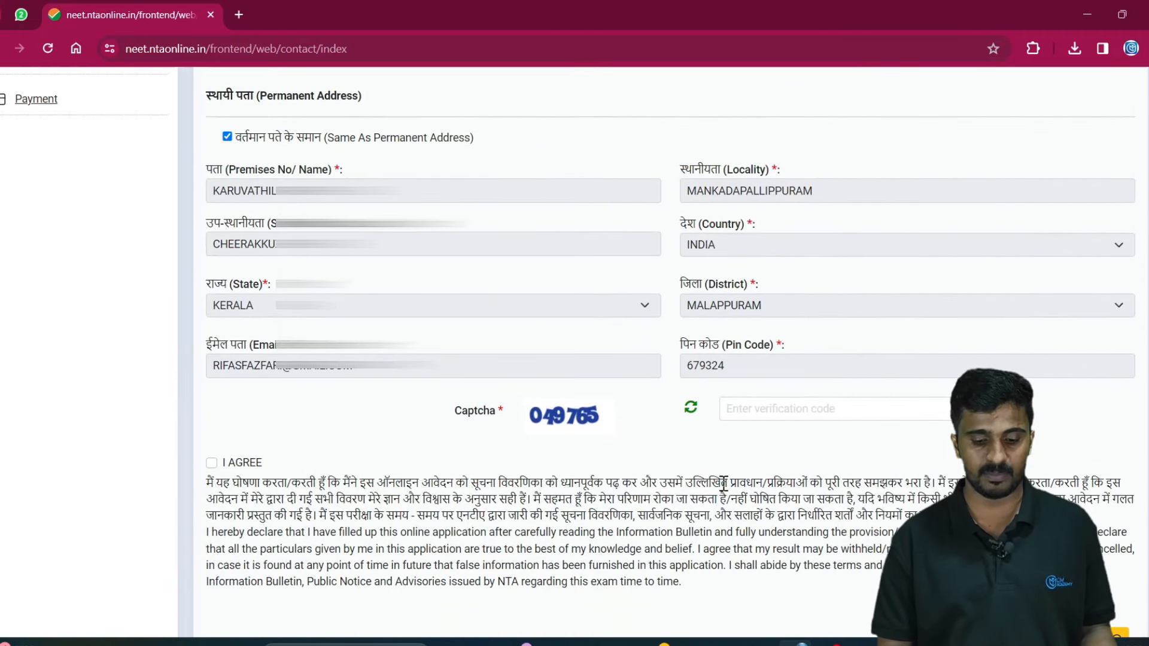
left_click(773, 404)
scroll(773, 403, "up", 5)
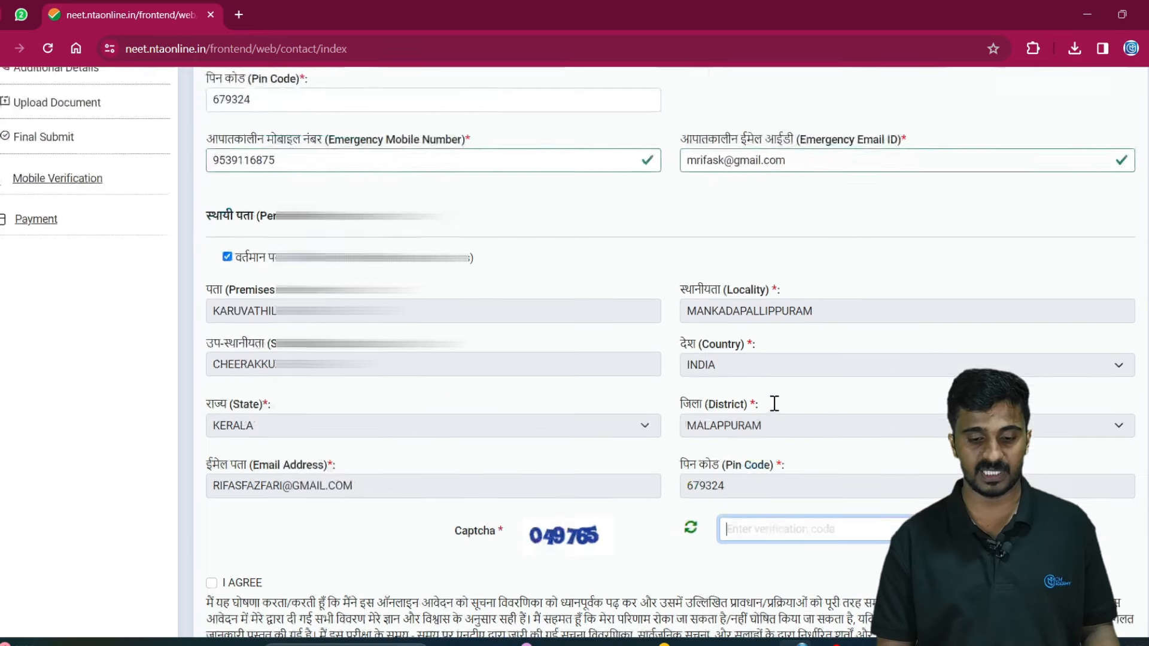
scroll(773, 403, "down", 6)
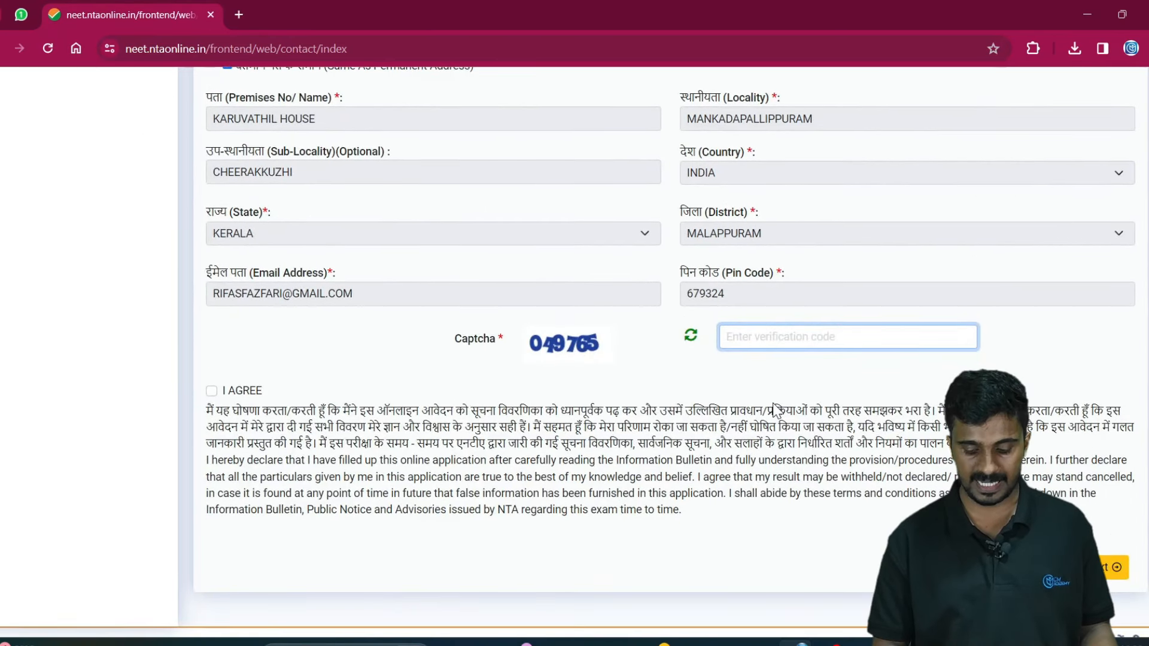
type("049765")
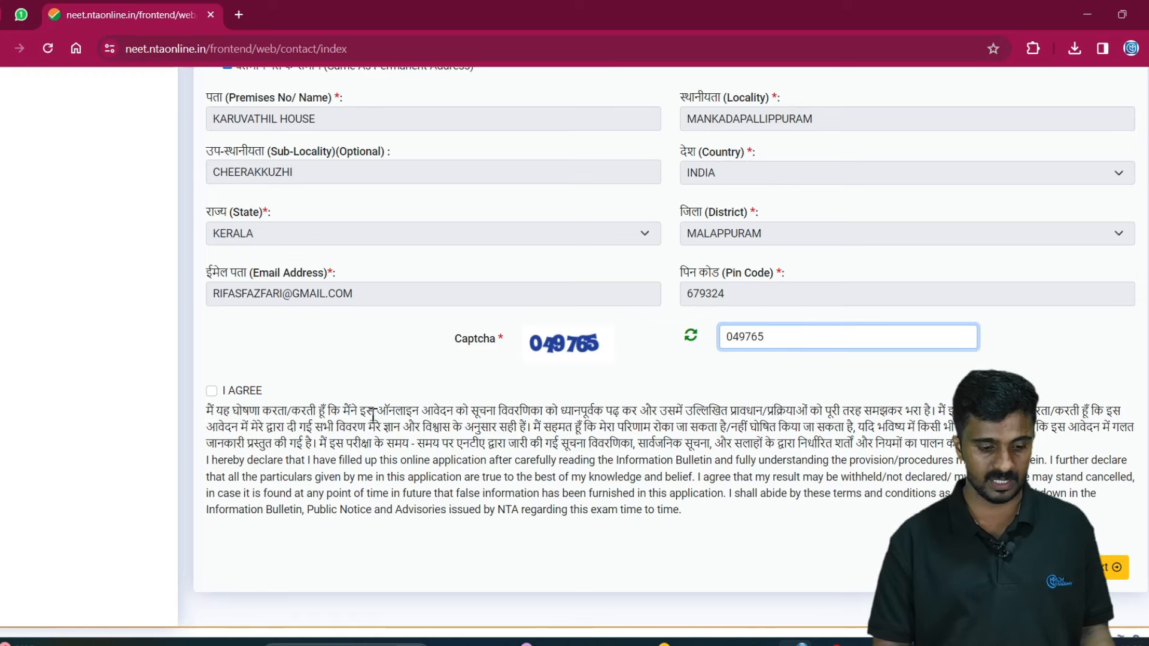
left_click(209, 401)
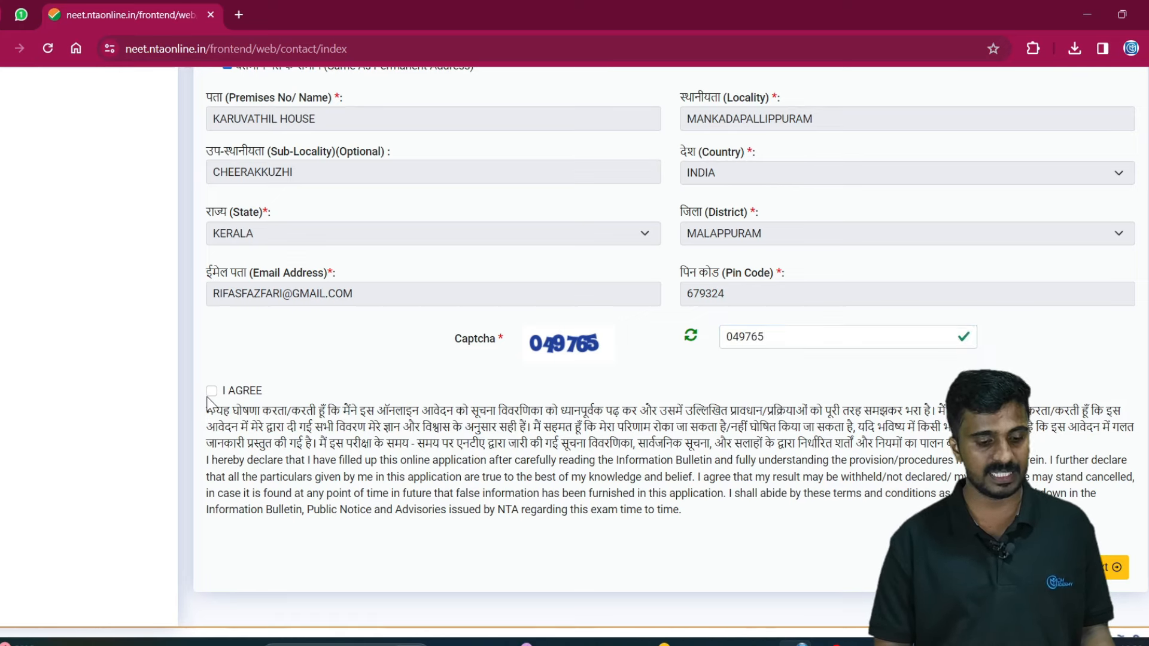
left_click(212, 392)
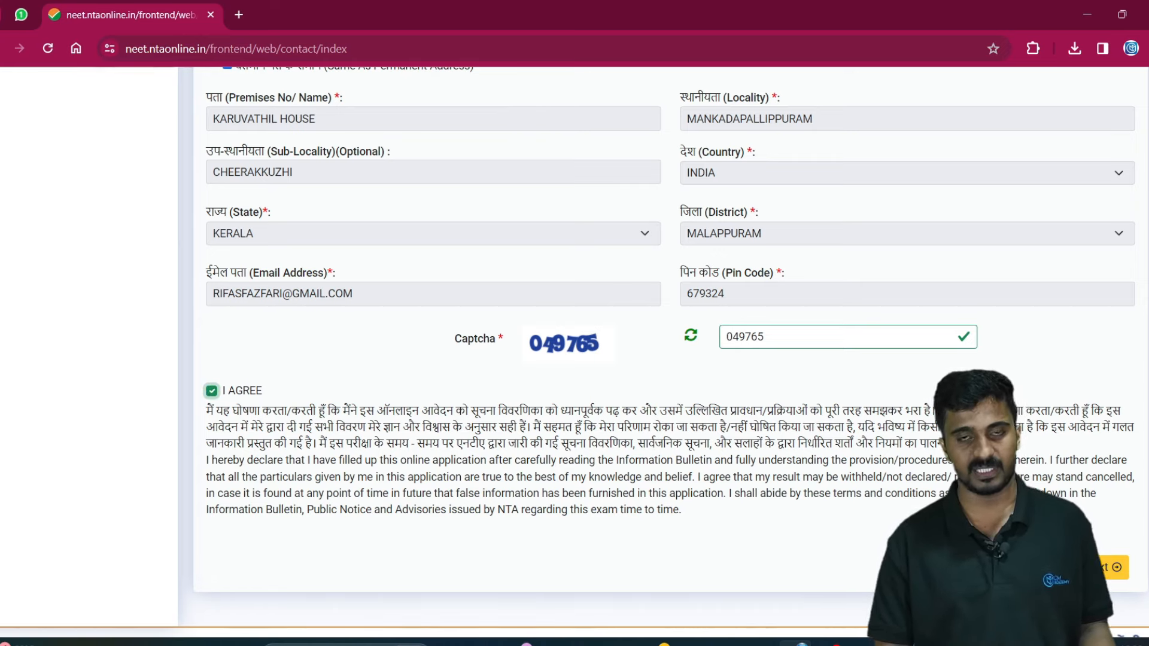
left_click(1102, 567)
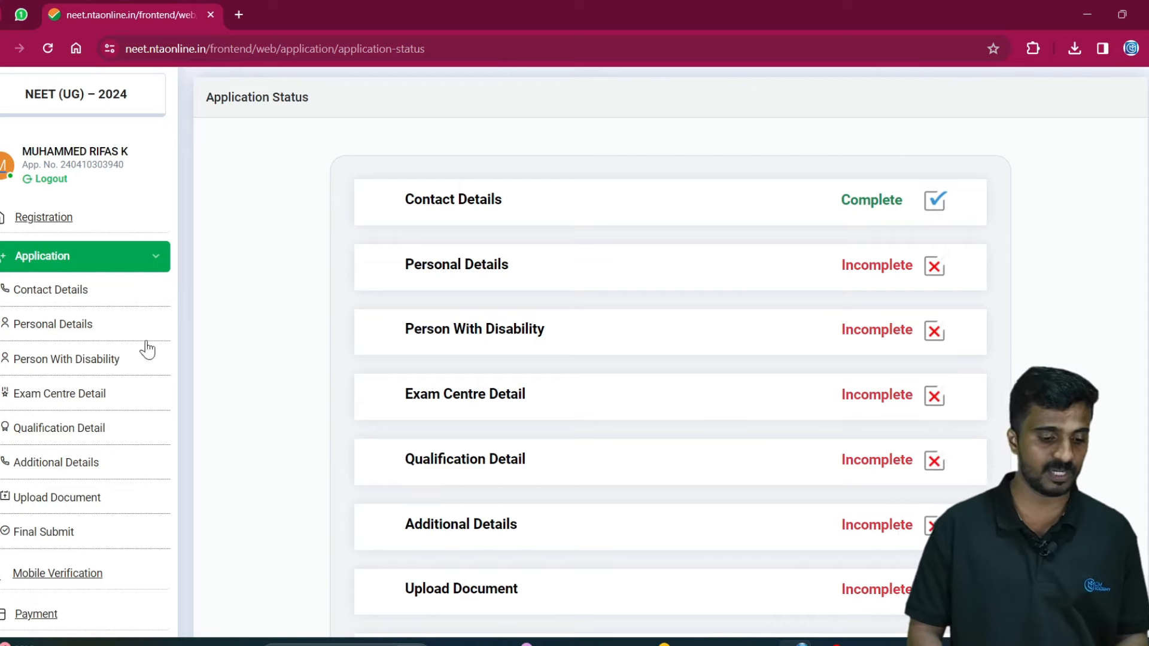
left_click(77, 332)
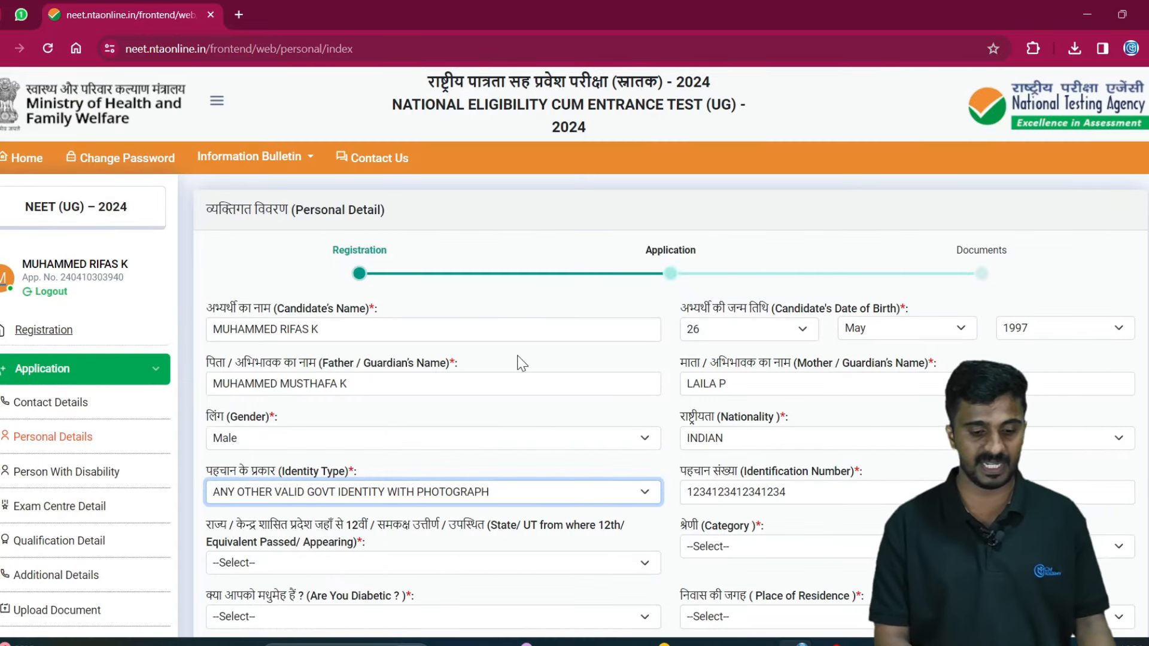
- Choose KERALA as the 12th-passing state and answer No to the diabetic question
scroll(518, 362, "down", 4)
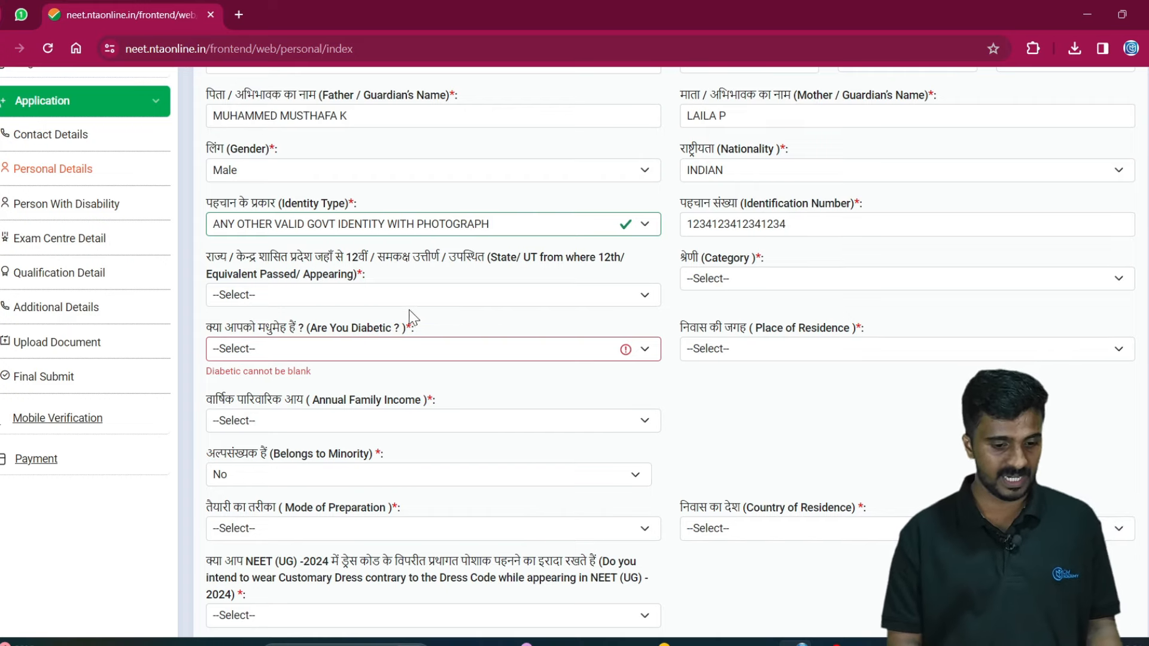
left_click(429, 300)
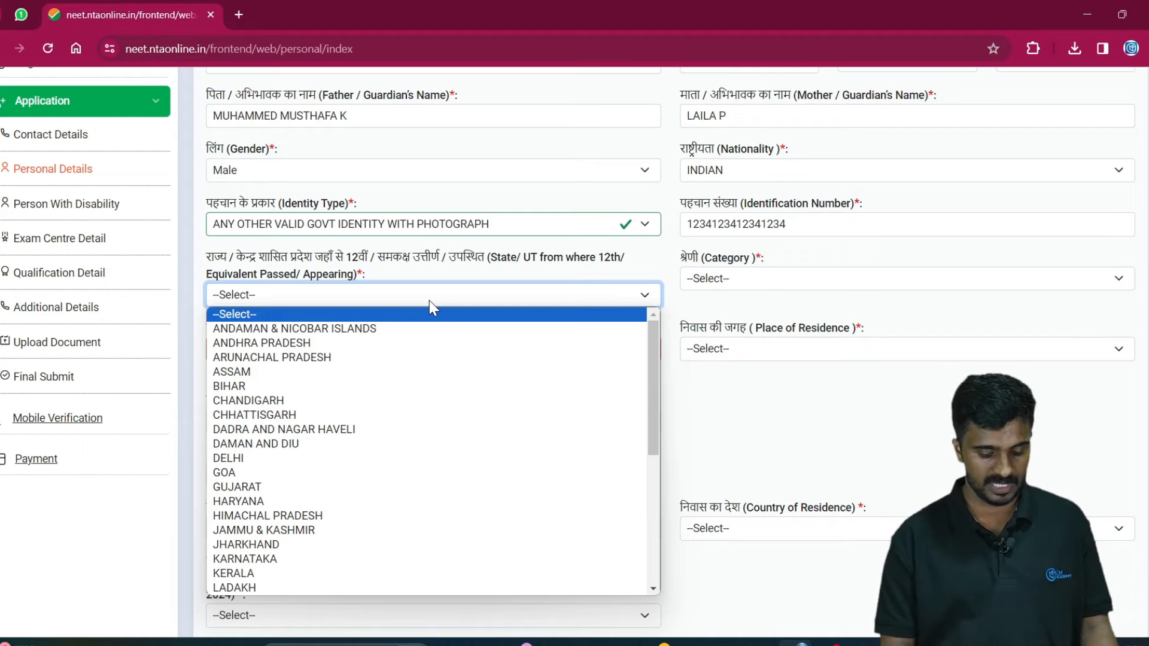
key("k")
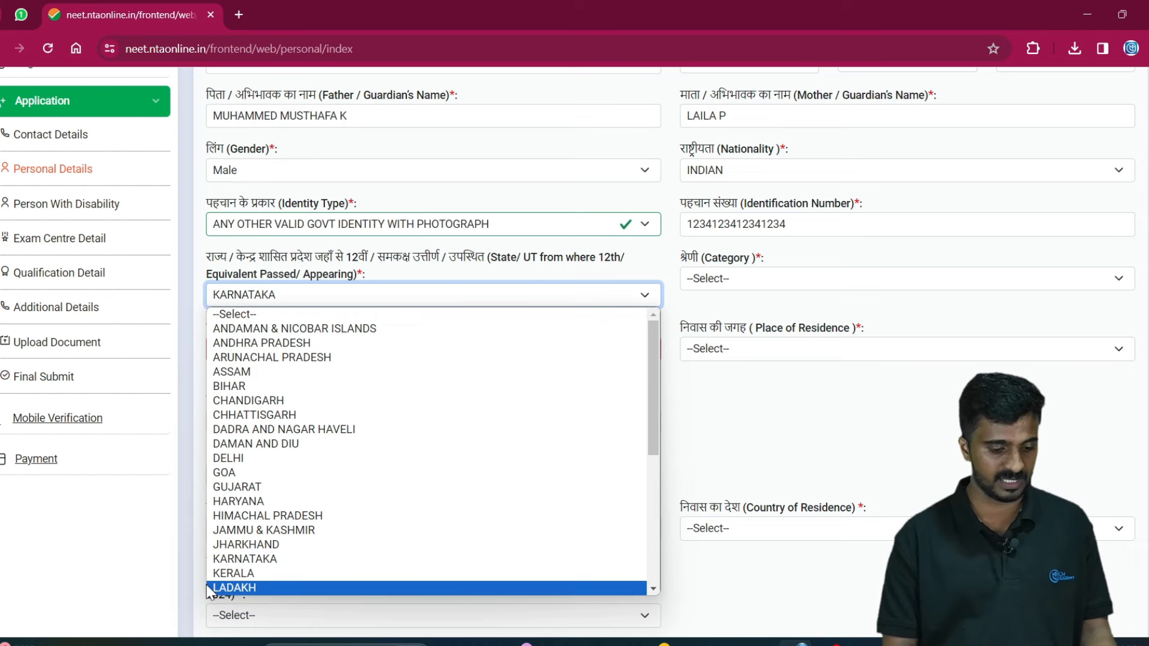
left_click(228, 573)
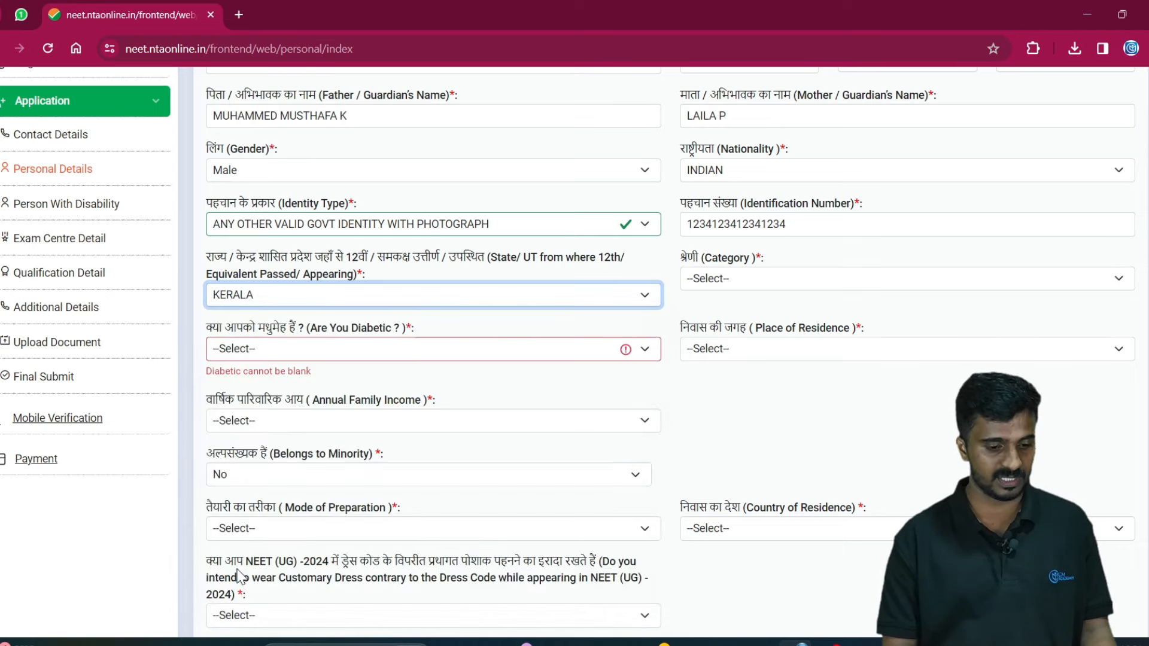
left_click(441, 352)
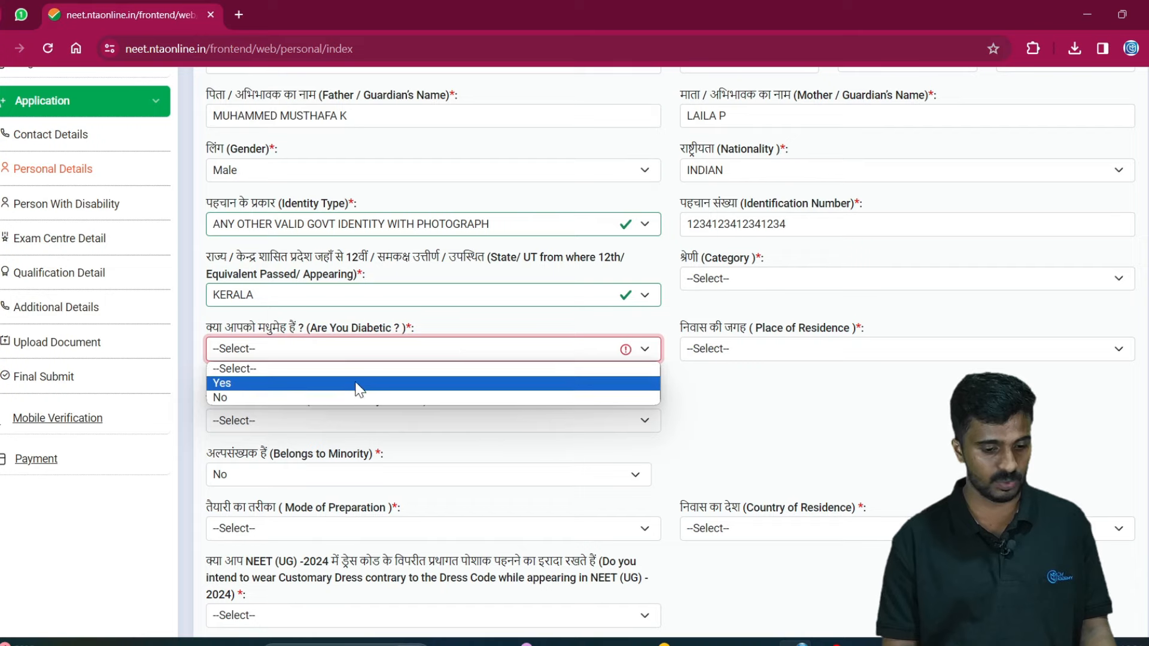
left_click(322, 396)
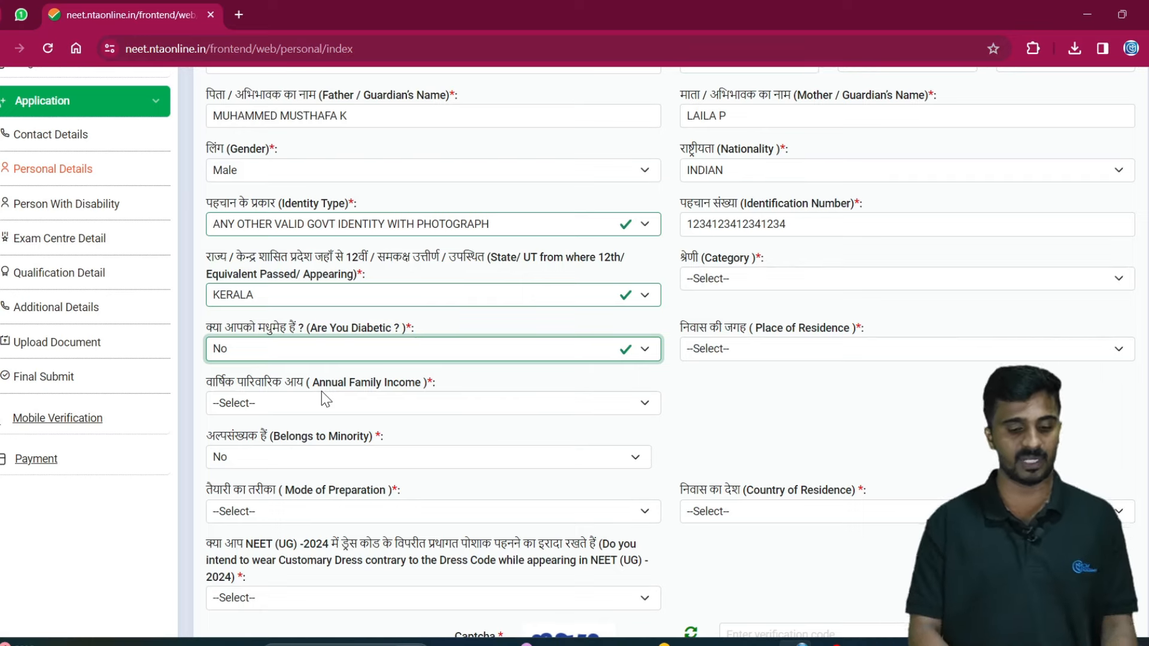
left_click(344, 407)
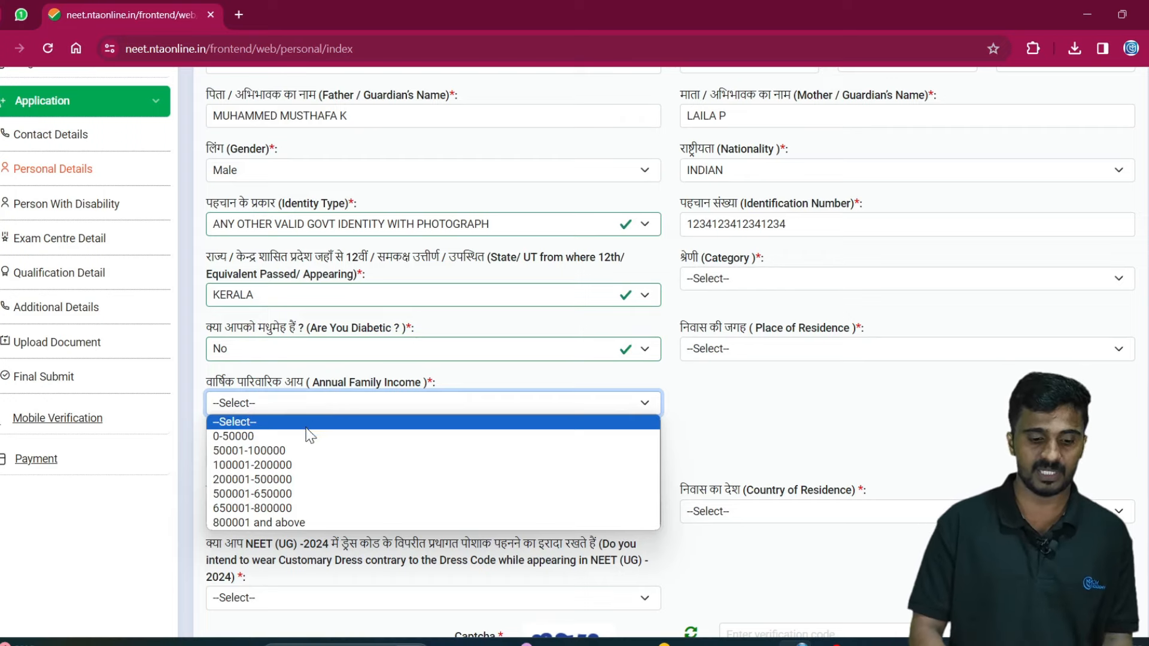
left_click(285, 448)
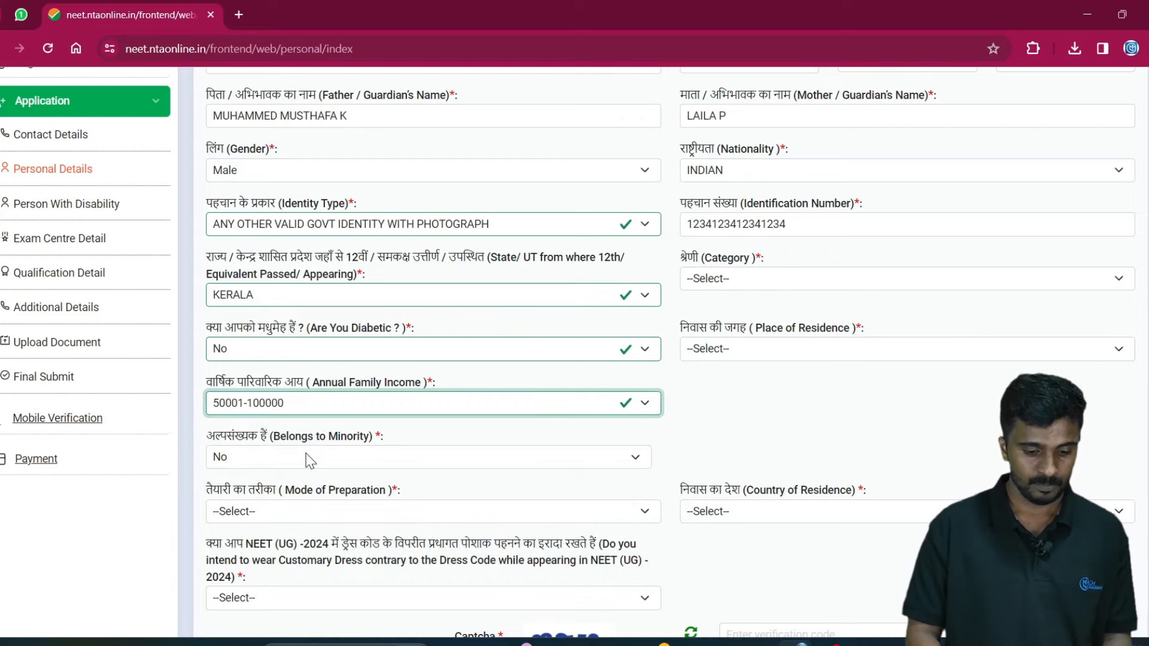
left_click(302, 456)
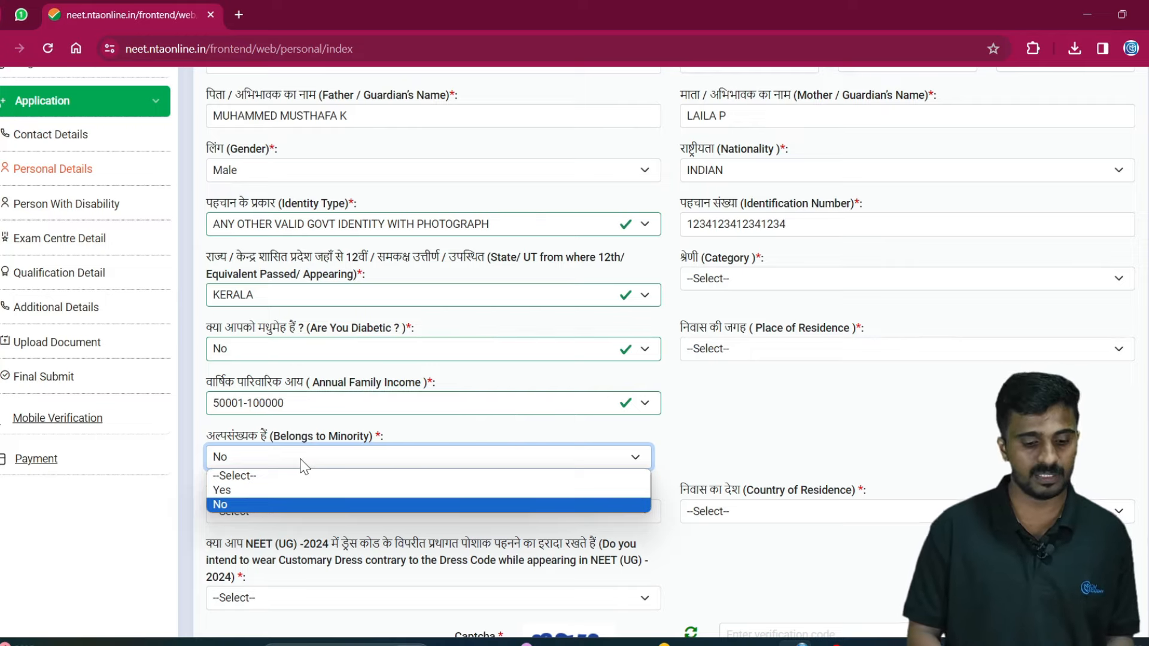
left_click(257, 491)
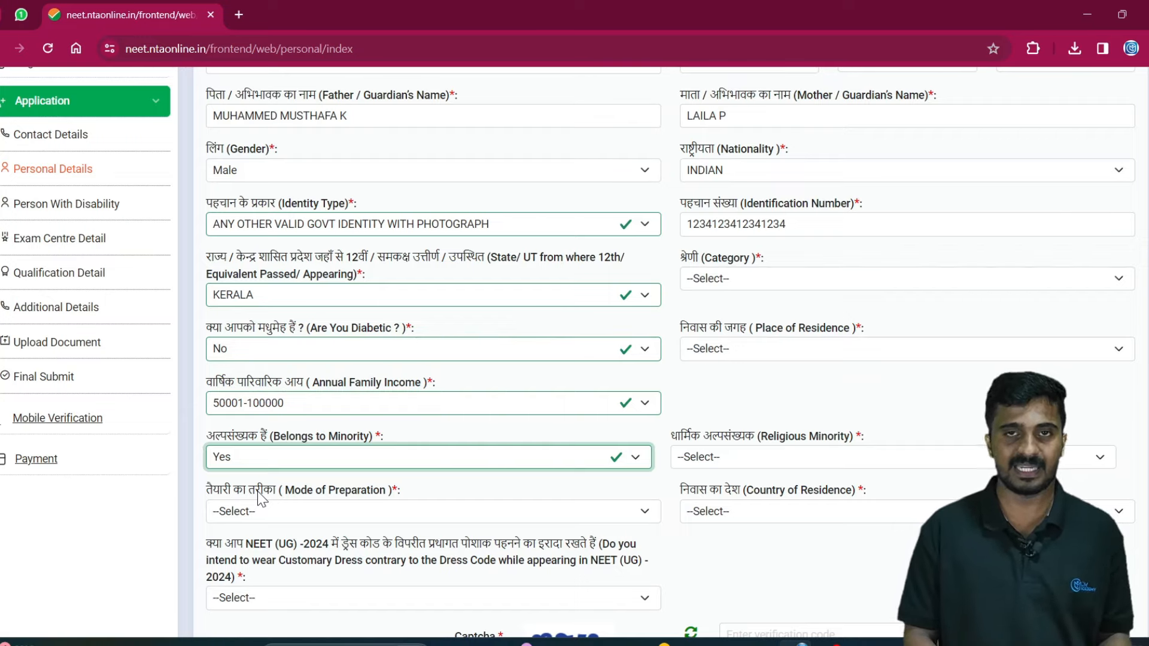
scroll(258, 490, "down", 1)
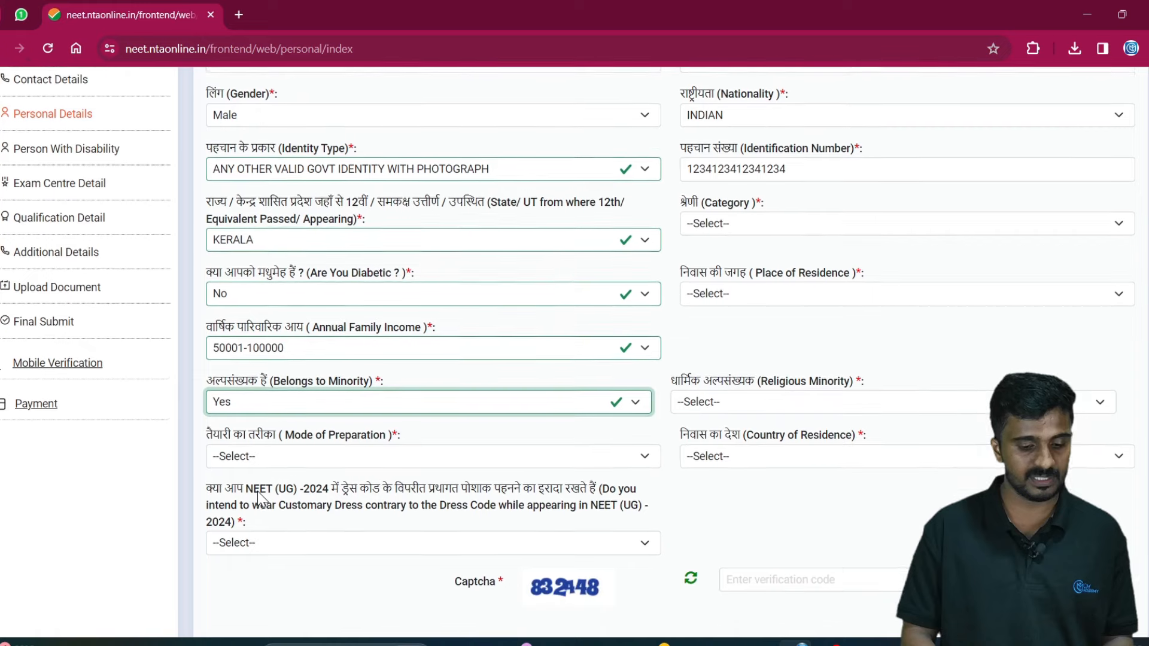
- Set Mode of Preparation to Self-Study and answer No to the Customary Dress question
left_click(303, 461)
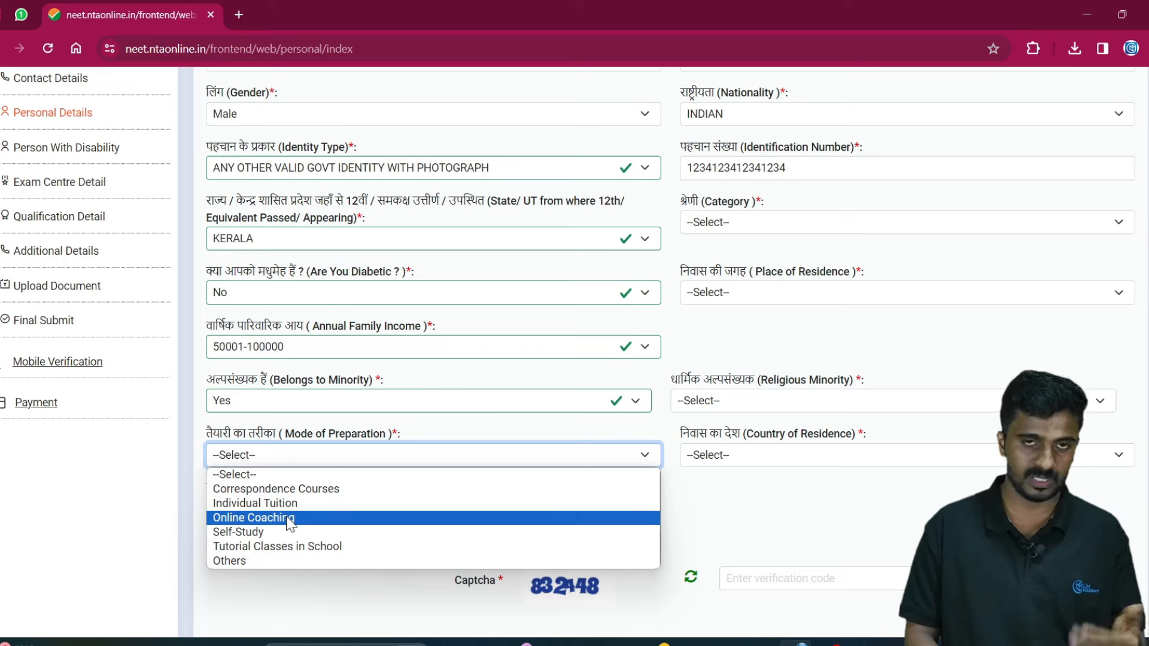
left_click(268, 532)
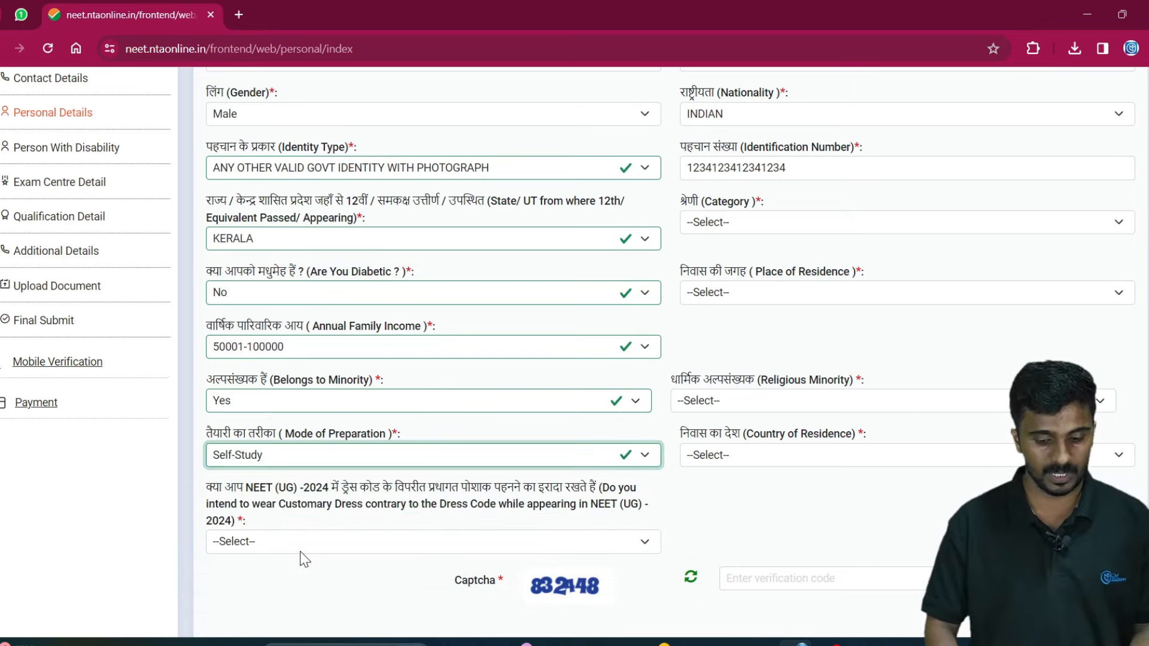
left_click_drag(303, 487, 390, 565)
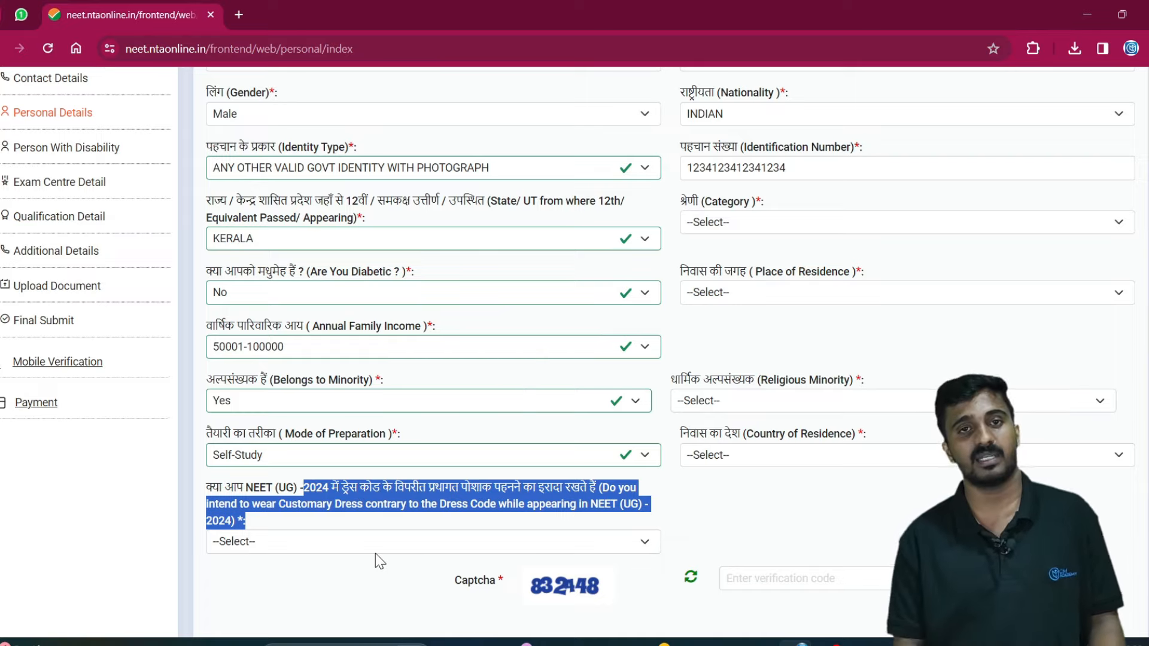
left_click(375, 552)
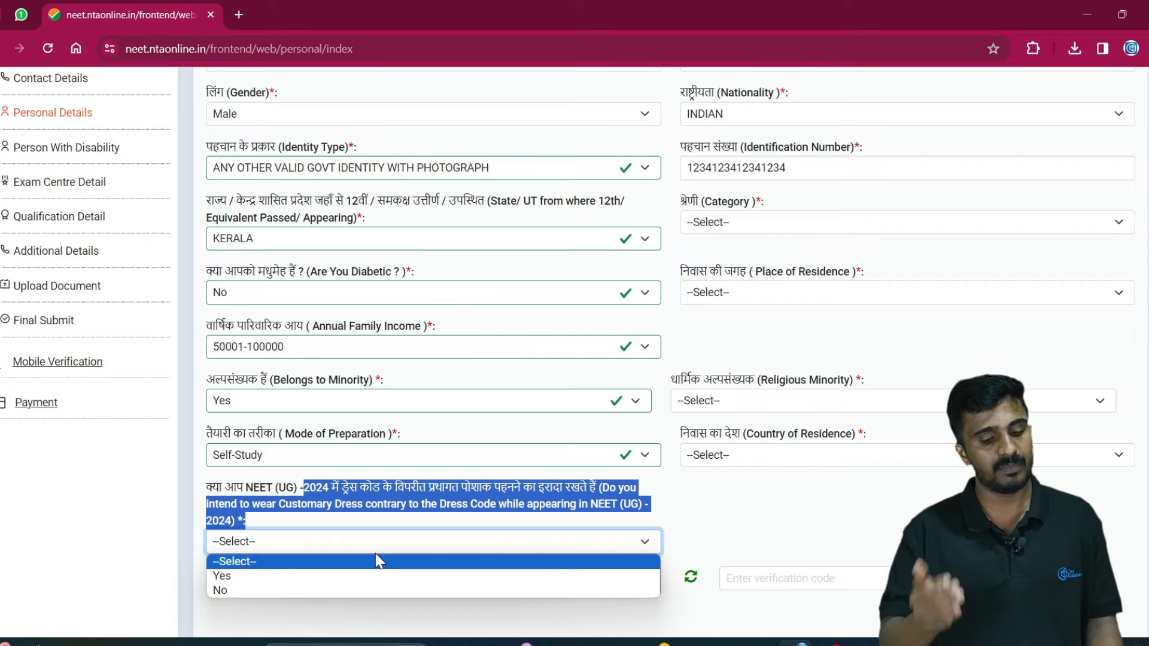
left_click(279, 591)
scroll(748, 419, "up", 3)
left_click(816, 377)
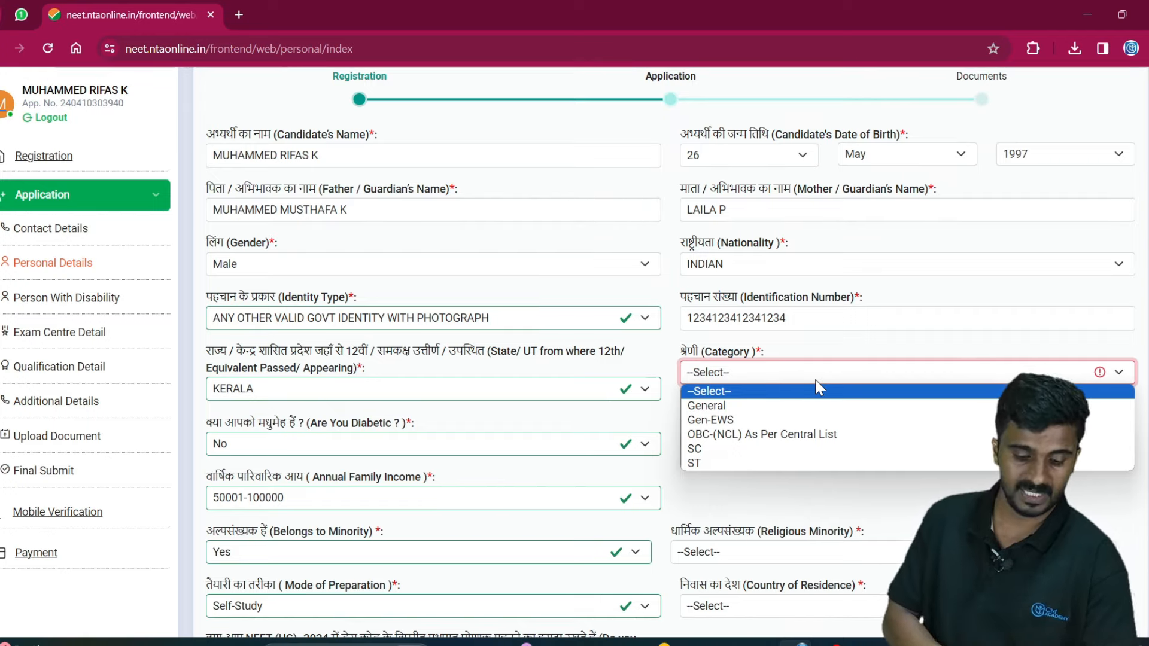
- Set category OBC-(NCL), residence Rural, religious minority MUSLIM and country of residence INDIA
left_click(757, 441)
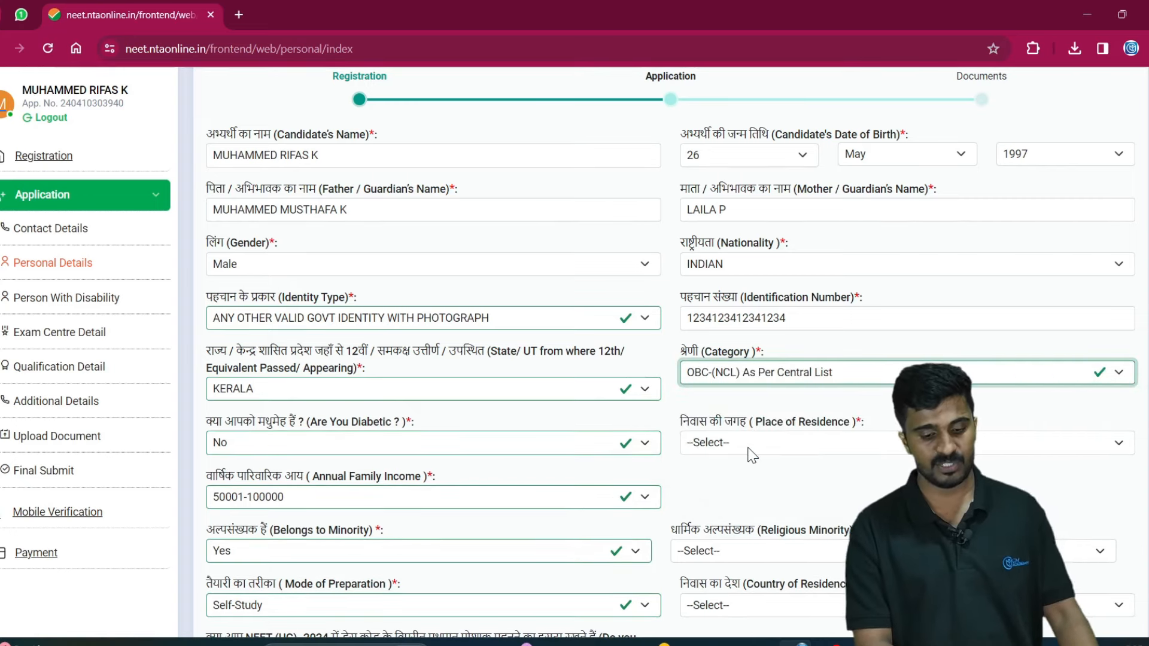
left_click(749, 447)
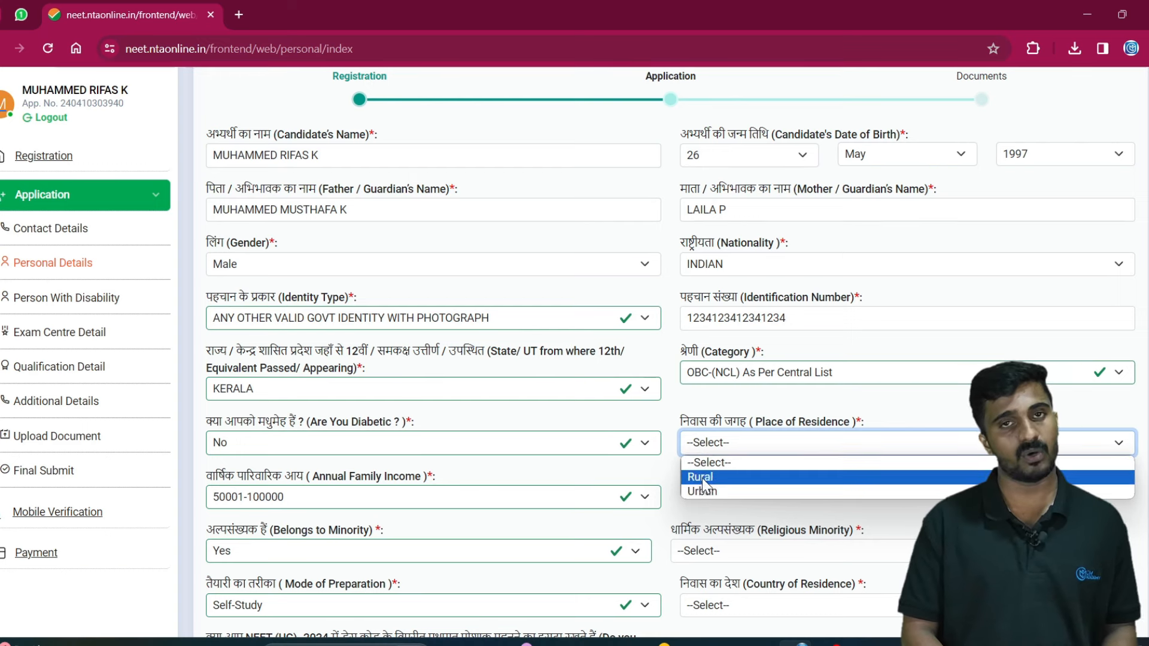
left_click(764, 476)
scroll(823, 483, "down", 1)
scroll(823, 482, "down", 2)
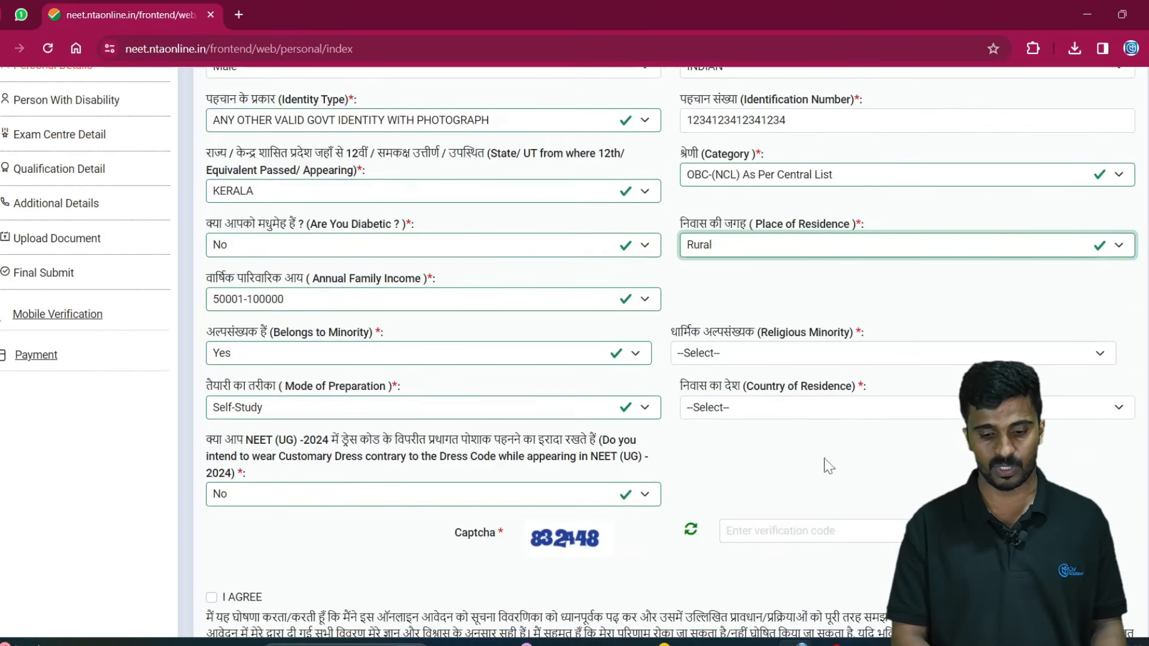
left_click(820, 350)
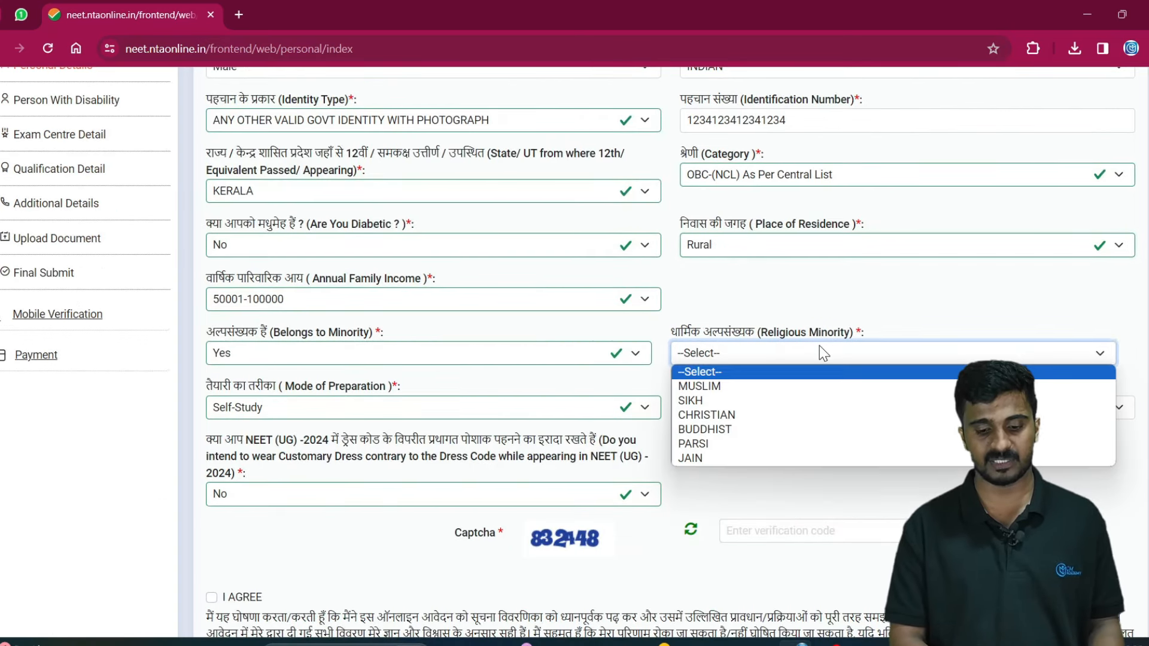
left_click(737, 387)
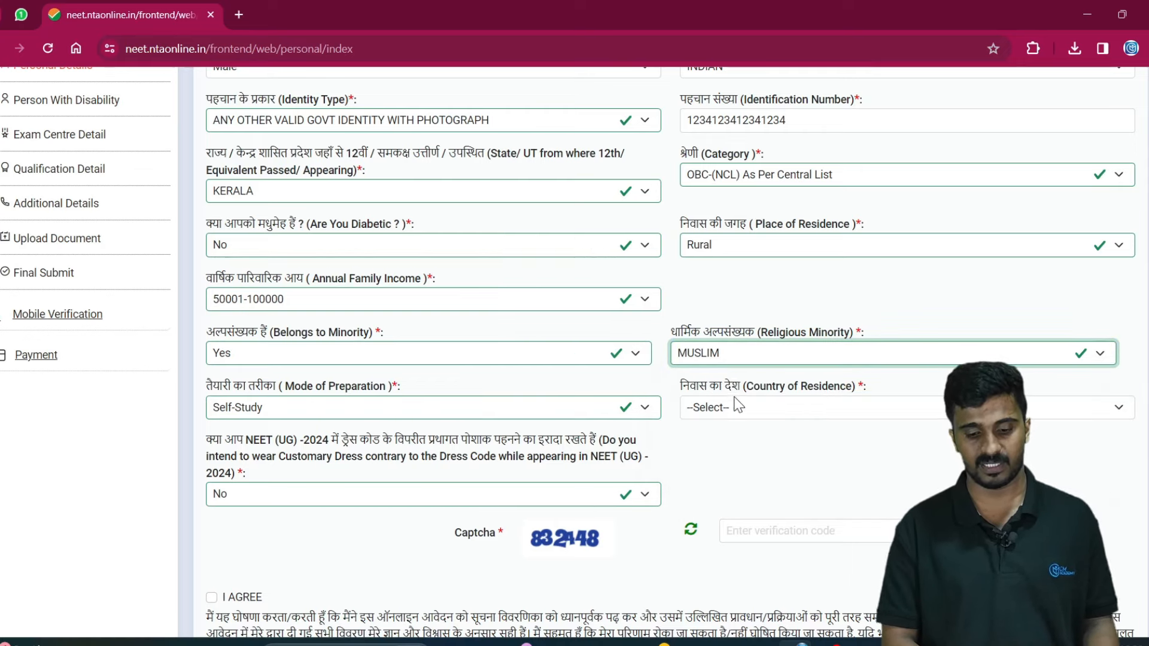
left_click(735, 406)
left_click(737, 409)
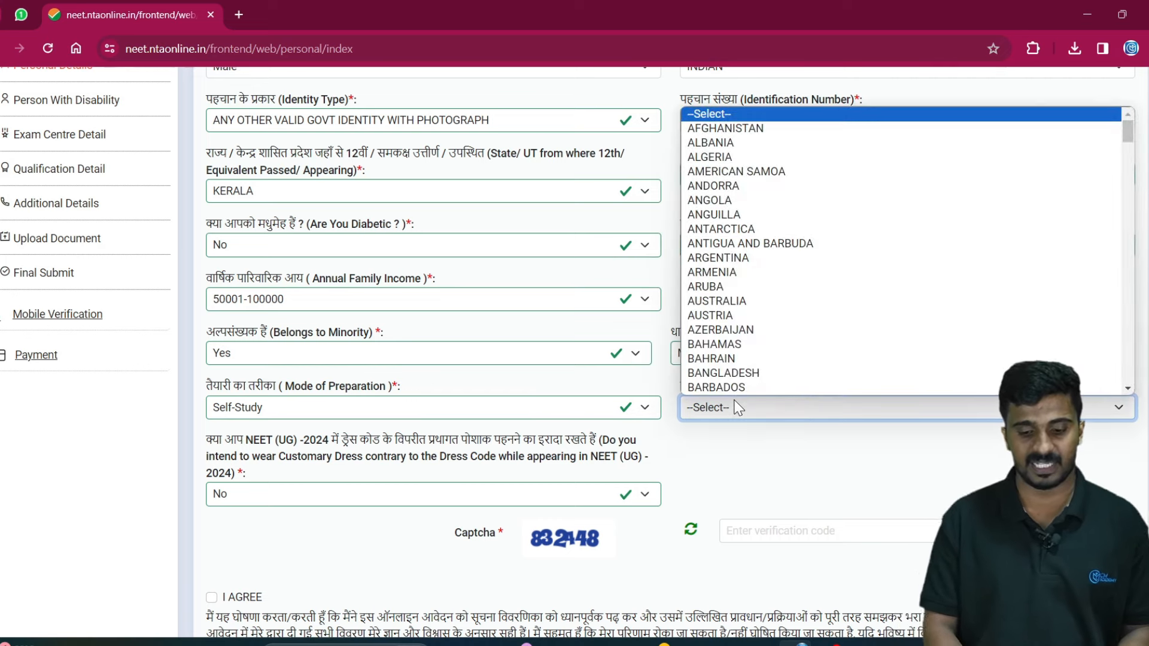
key("i")
scroll(727, 359, "down", 2)
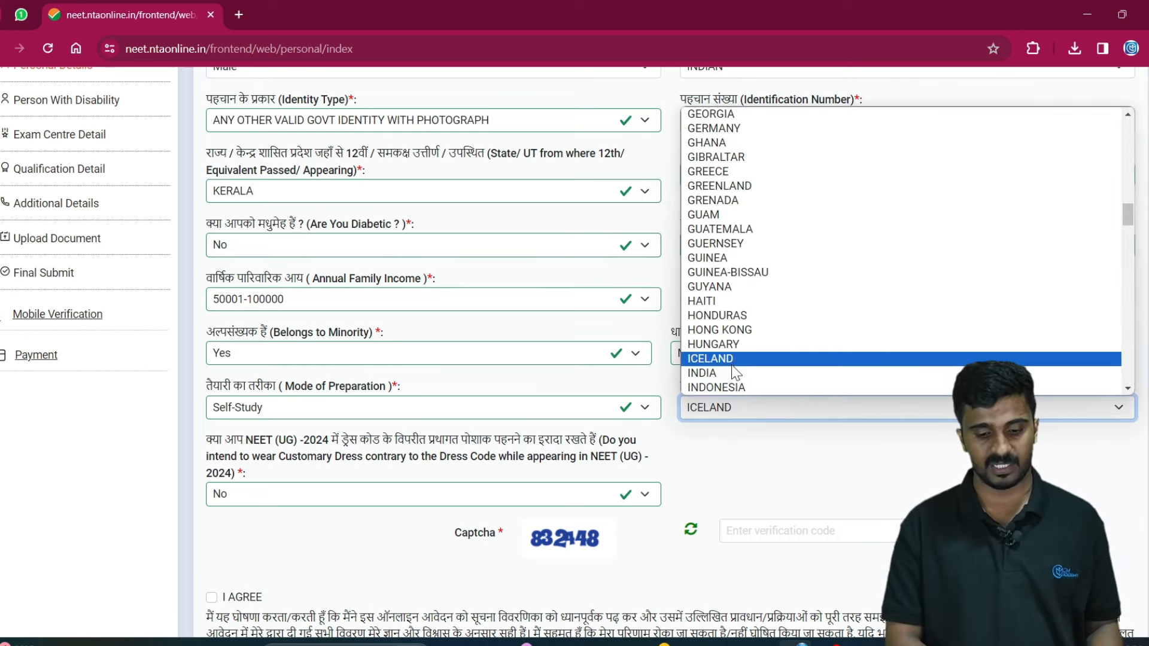
left_click(718, 348)
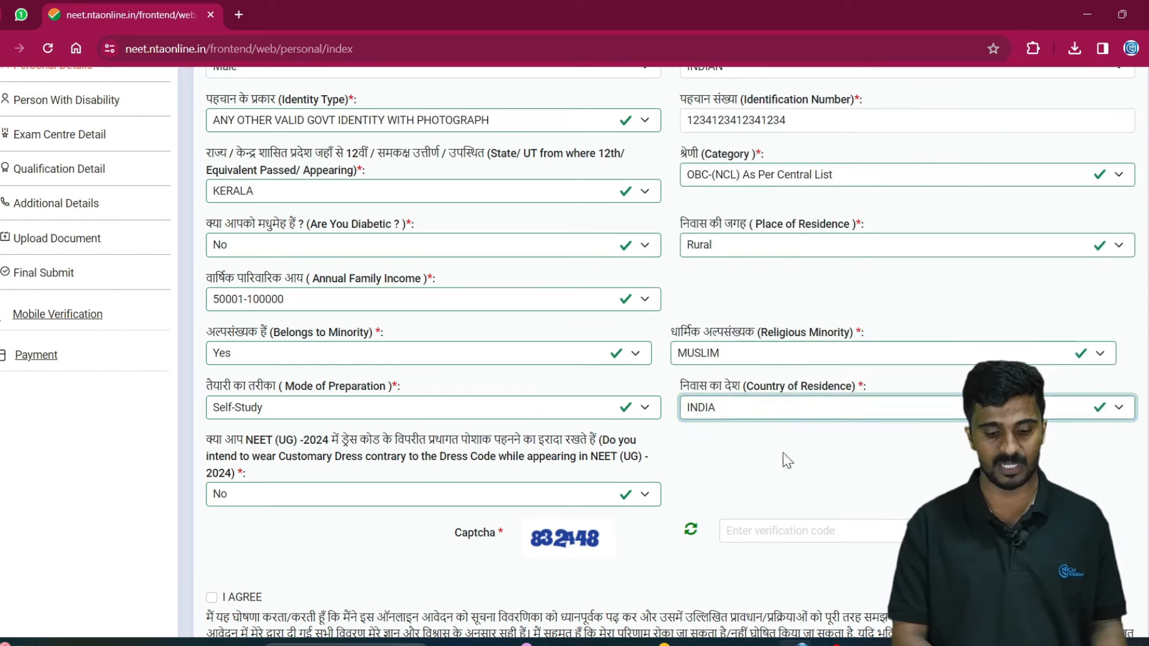
- Enter the captcha, accept the declaration and save the personal details
left_click(772, 532)
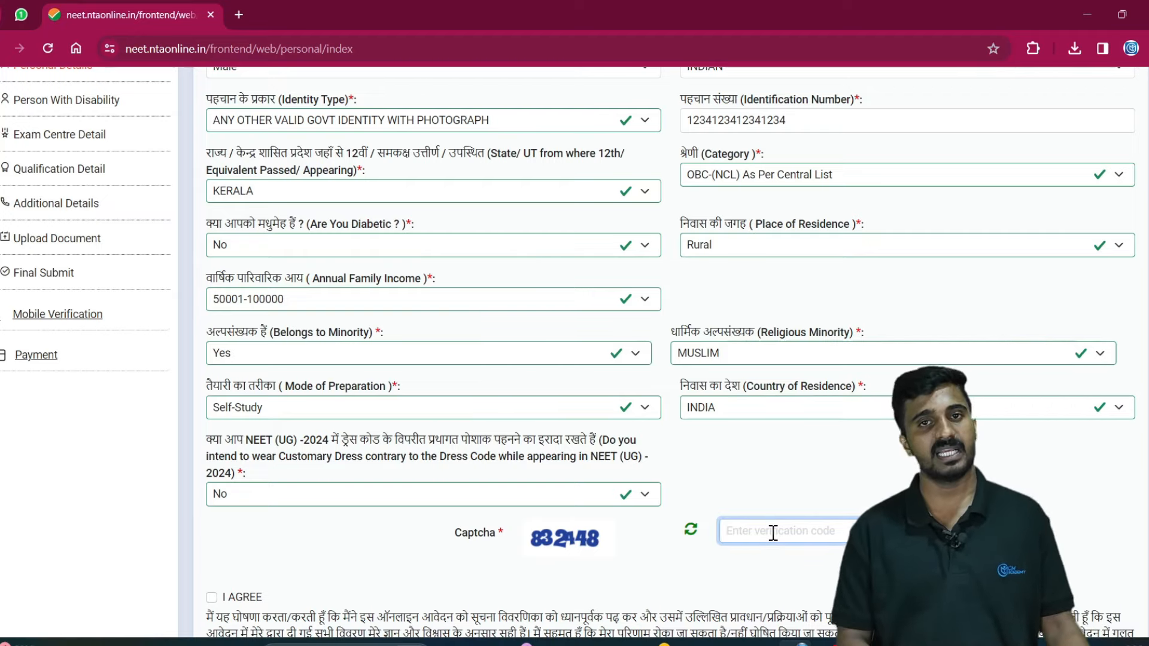
type("832448")
scroll(292, 494, "down", 2)
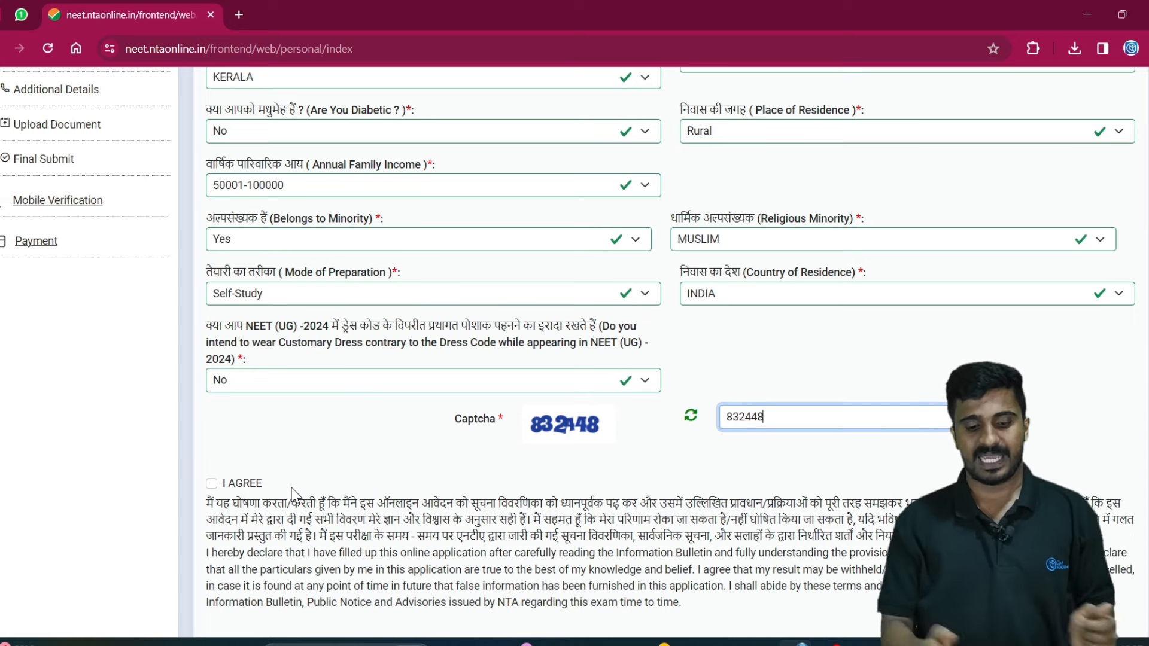
left_click(212, 483)
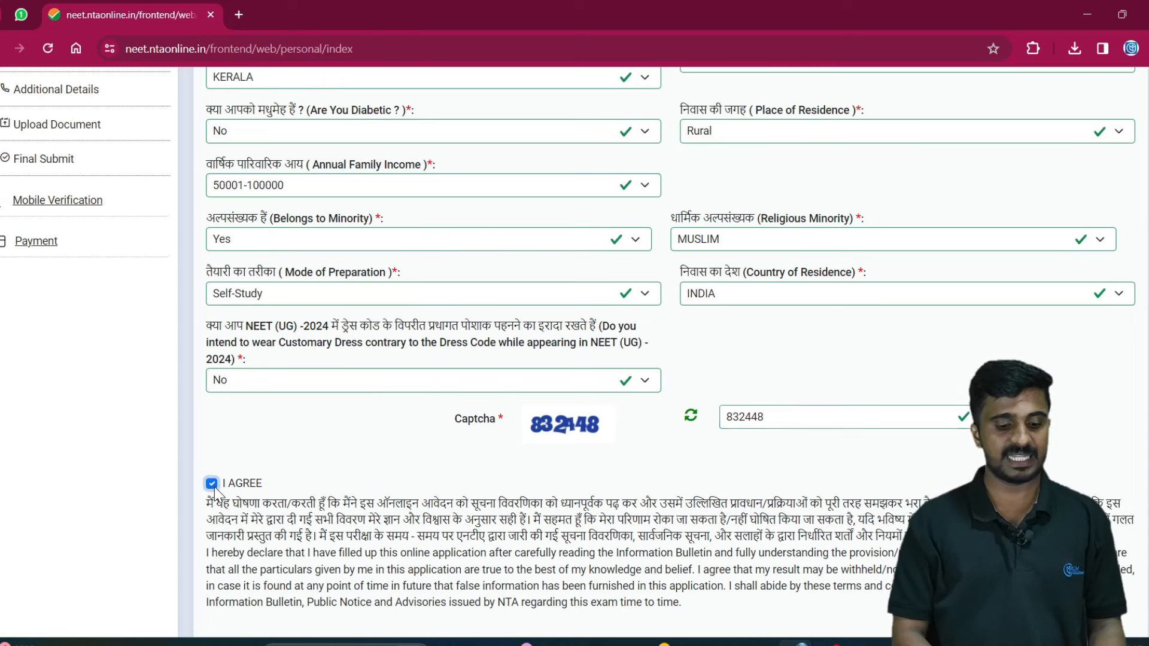
scroll(480, 493, "down", 3)
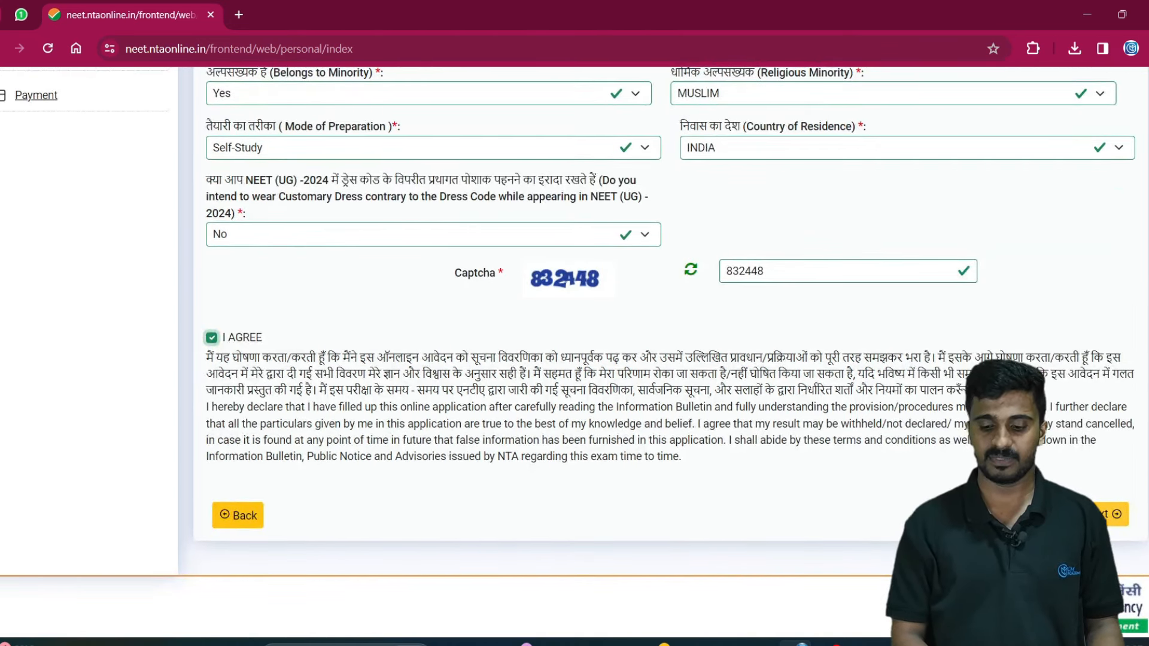
left_click(1102, 514)
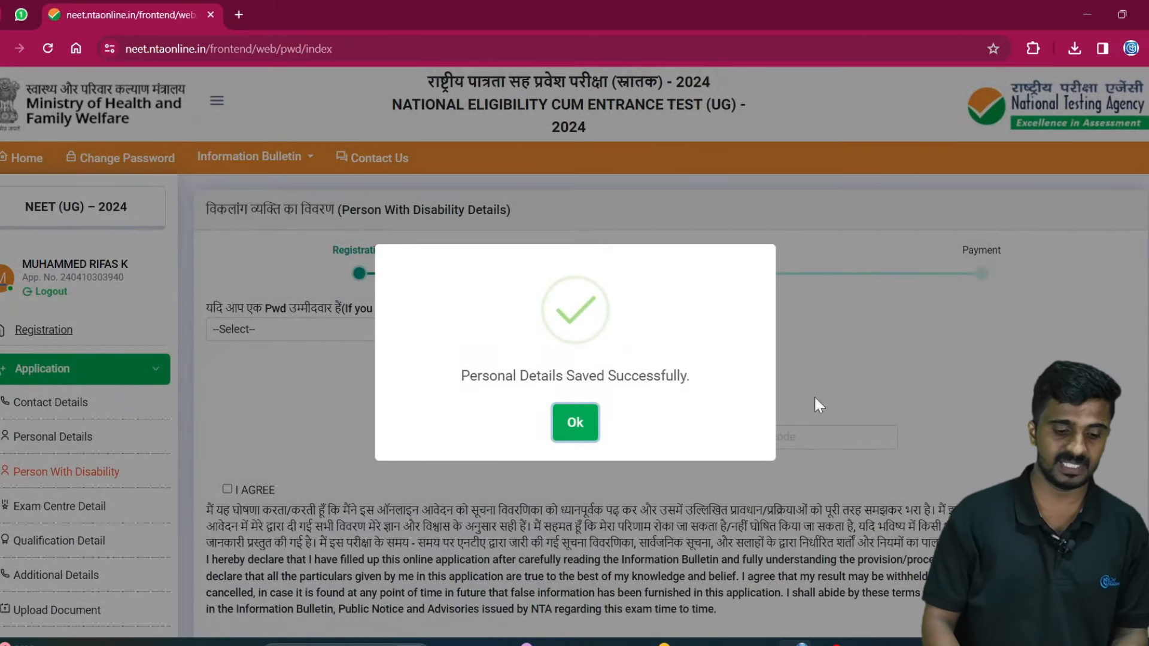
- Dismiss the saved notice, answer No for PwD candidate, enter the captcha and accept the declaration
left_click(576, 420)
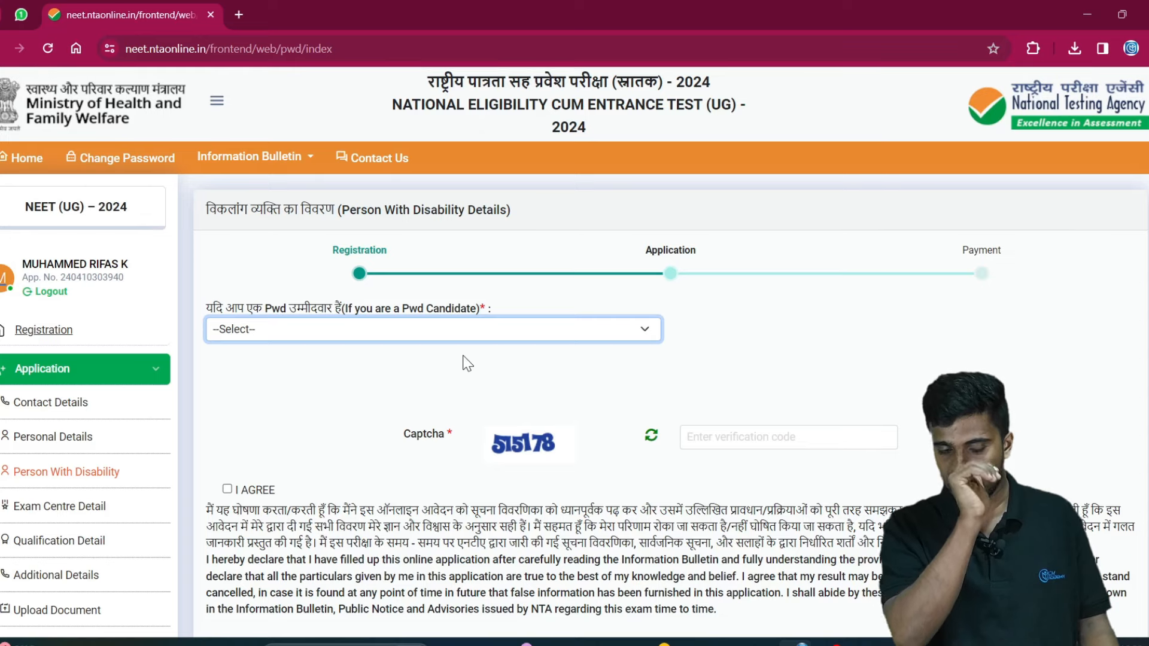
left_click(441, 327)
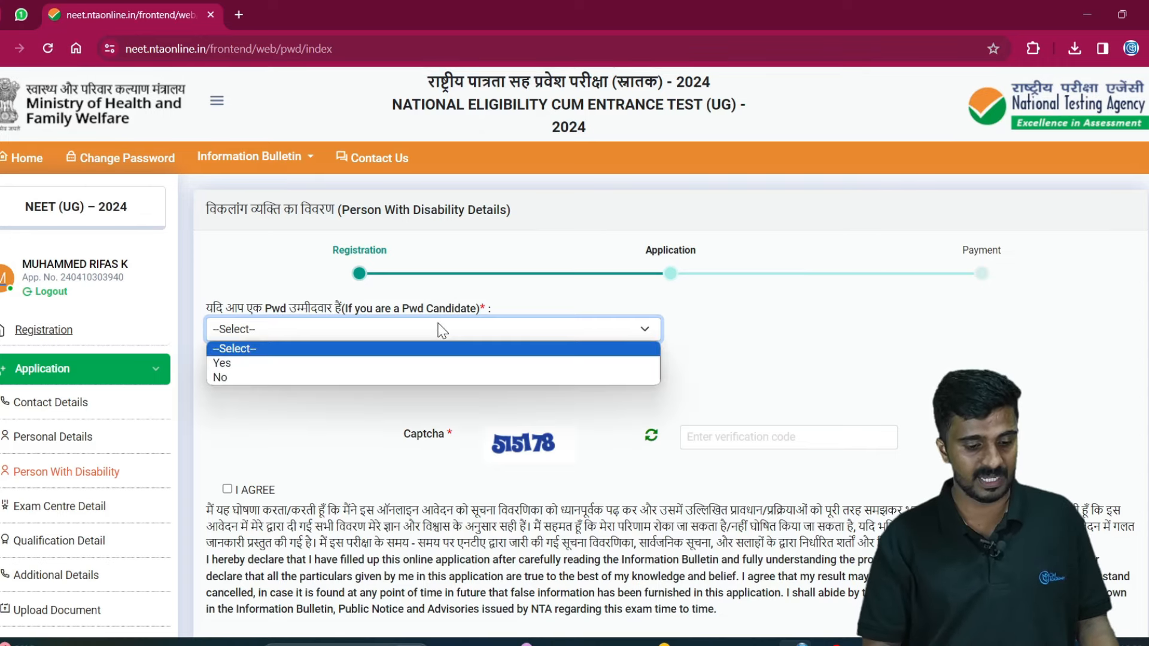
left_click(309, 377)
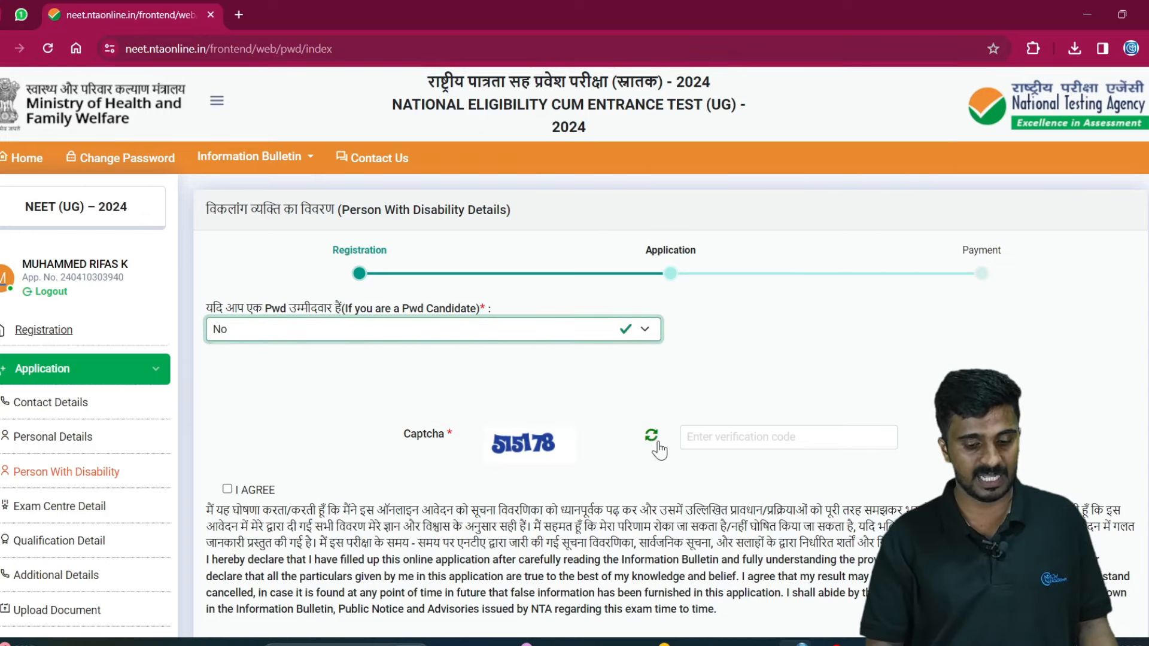
left_click(689, 437)
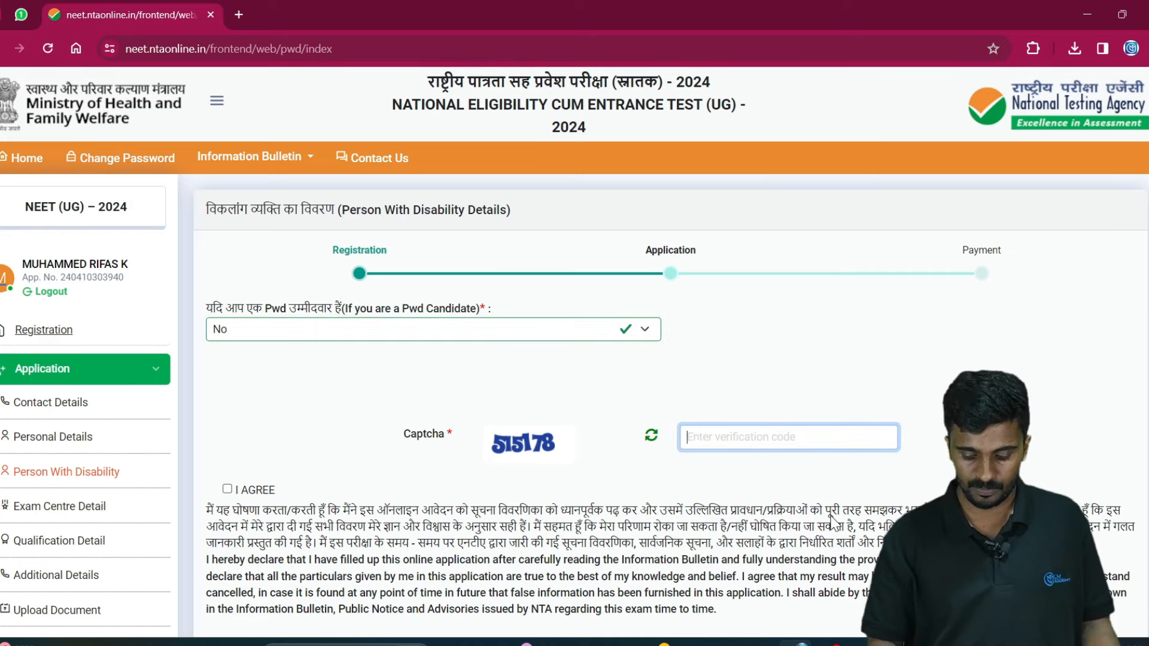
type("515178")
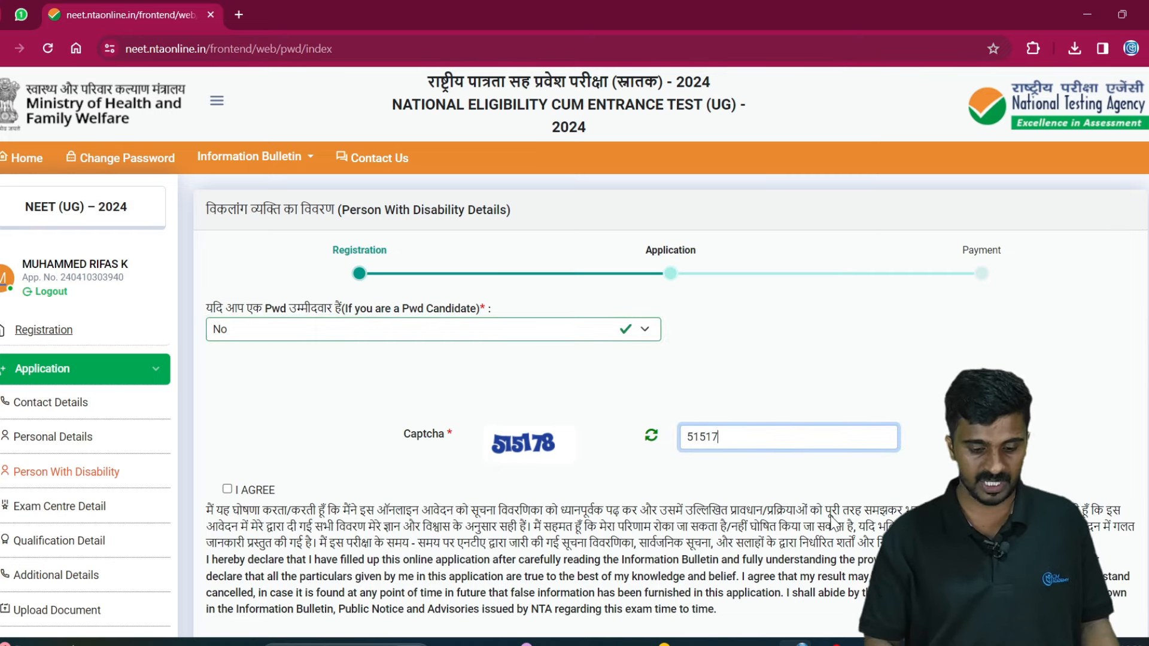
left_click(226, 489)
scroll(381, 472, "down", 3)
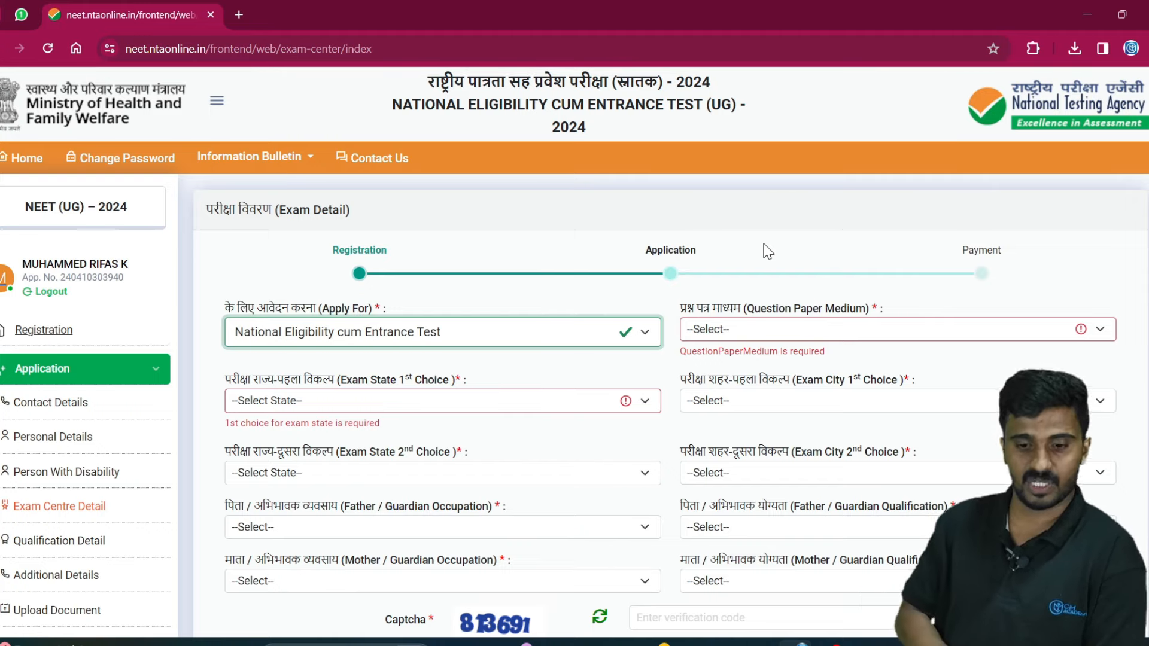
- Choose Malayalam question paper medium and KERALA with Malappuram as the first exam choice
left_click(772, 330)
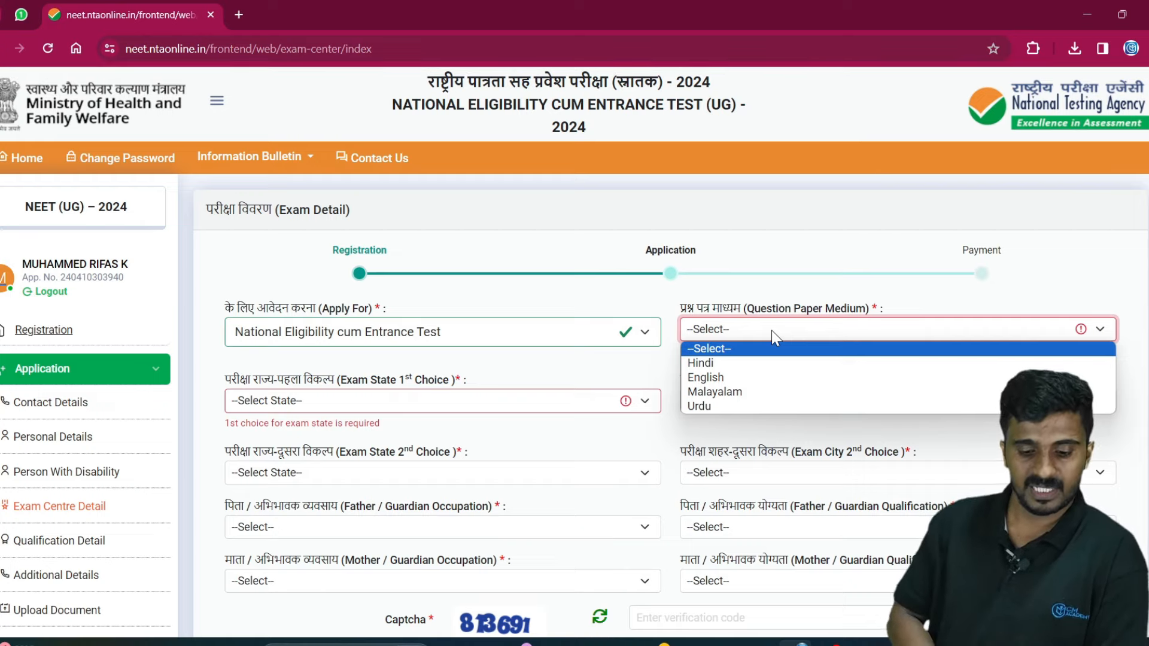
left_click(754, 400)
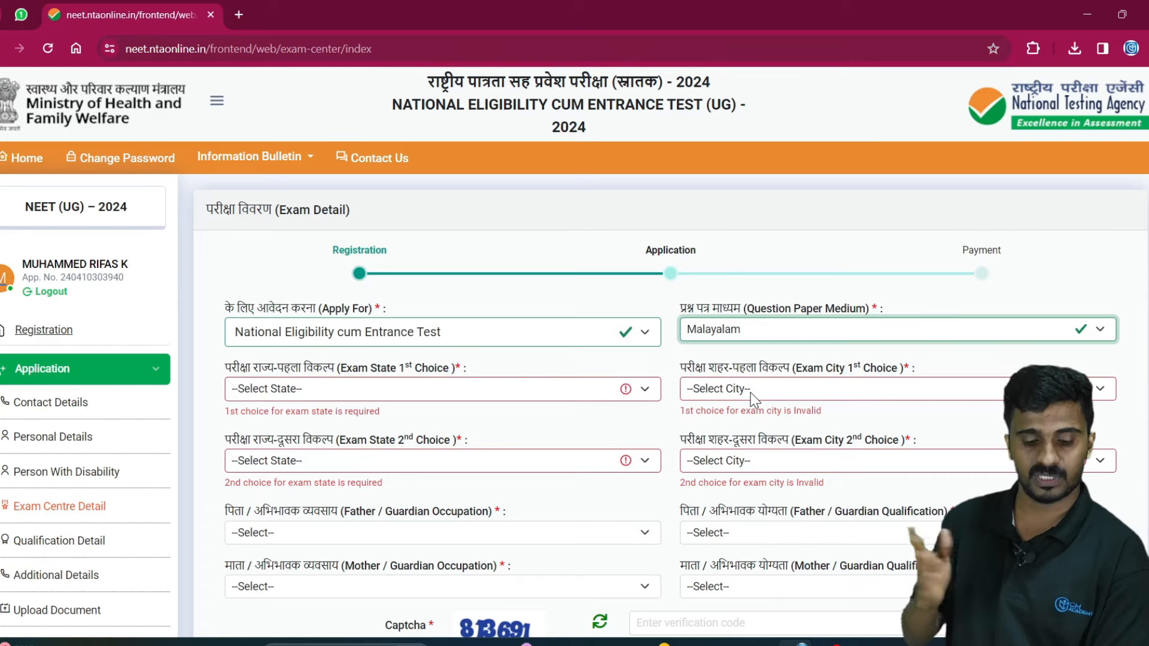
left_click(616, 395)
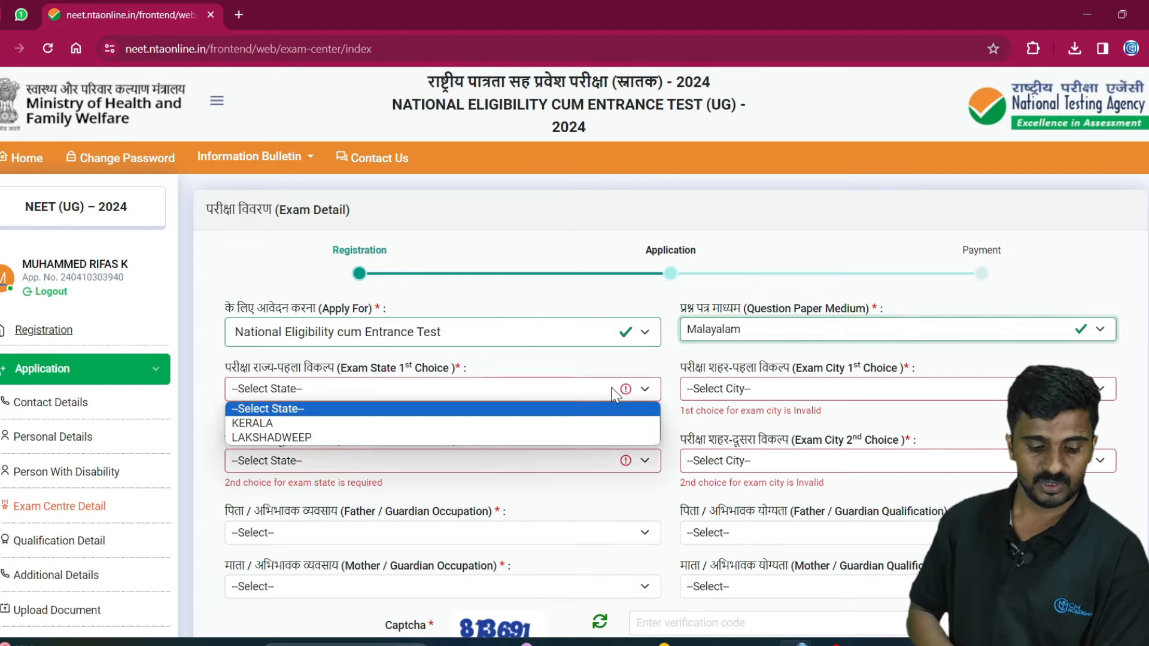
left_click(505, 427)
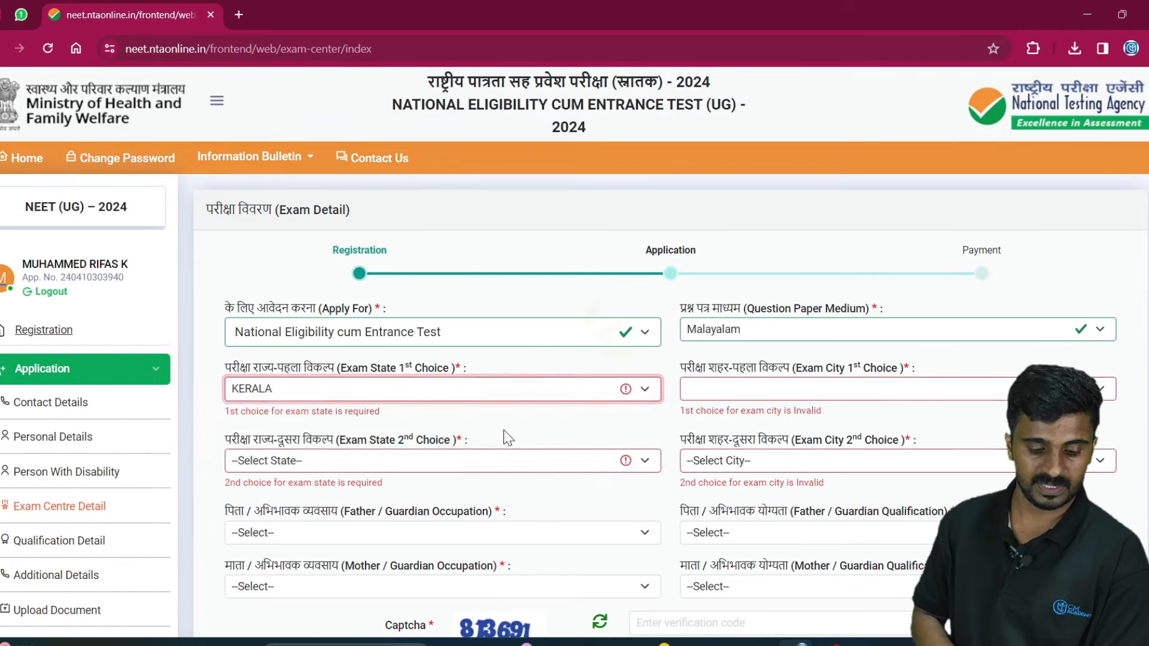
left_click(751, 395)
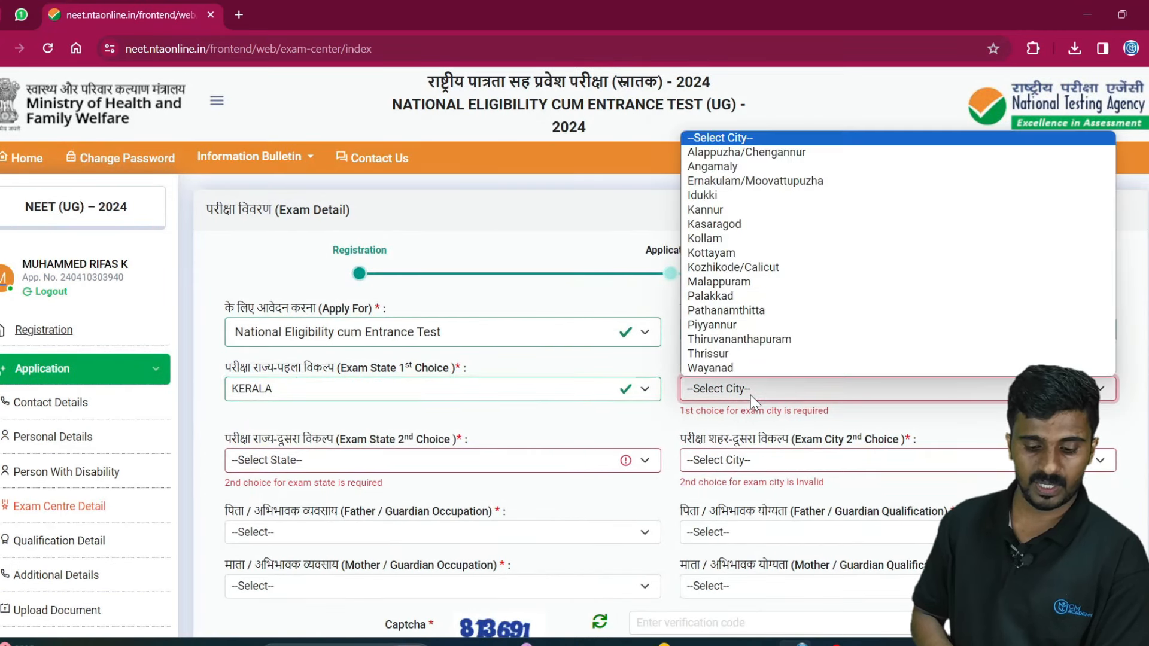
left_click(779, 281)
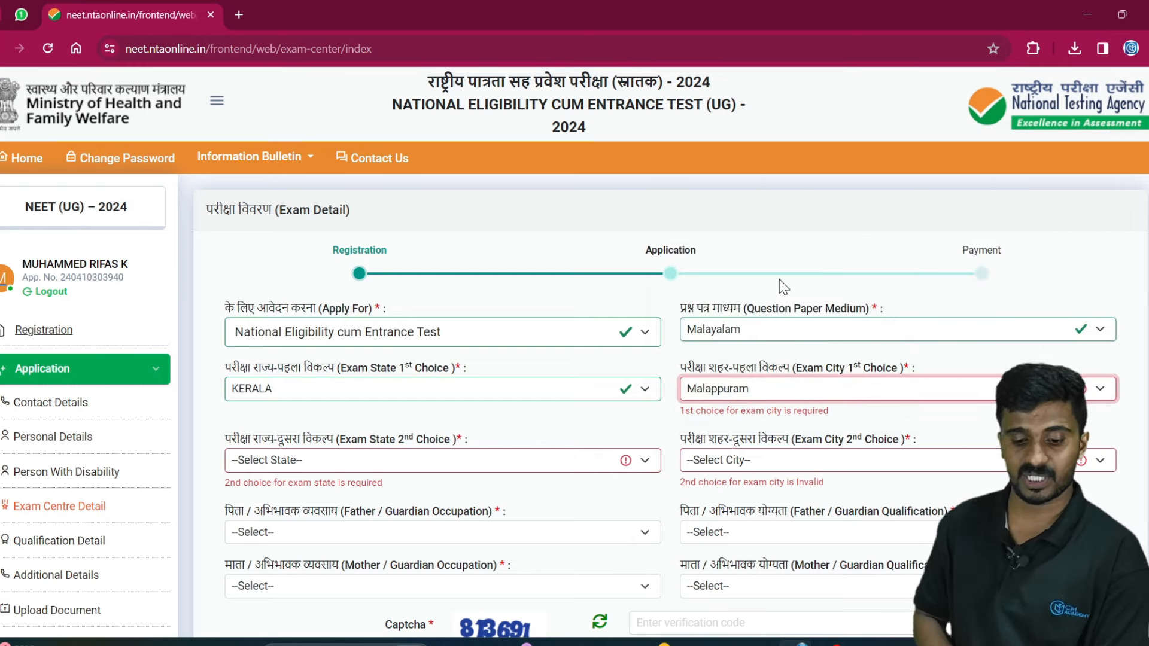
- Set the second exam choice to KERALA with city Kozhikode/Calicut
left_click(441, 443)
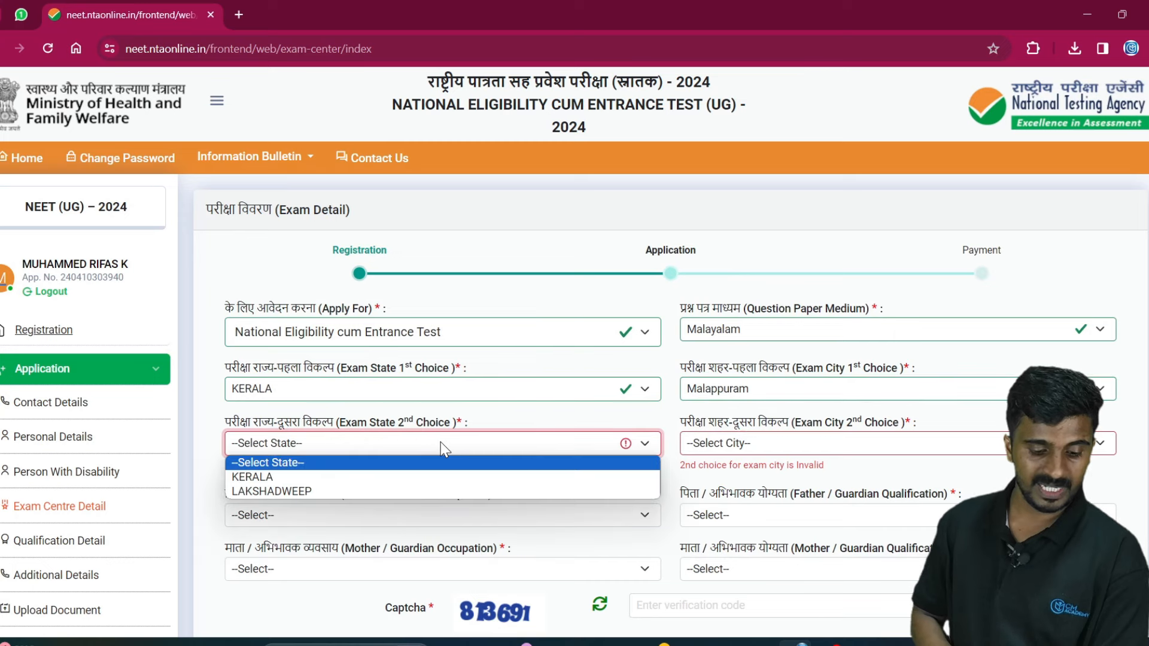
left_click(371, 481)
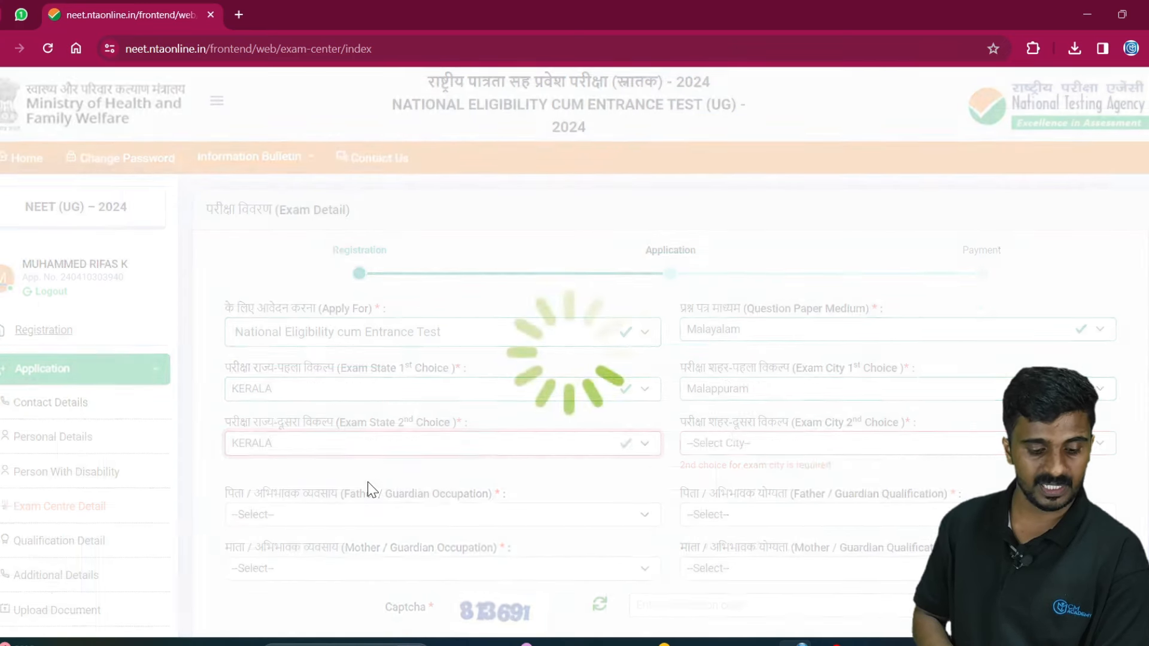
left_click(731, 450)
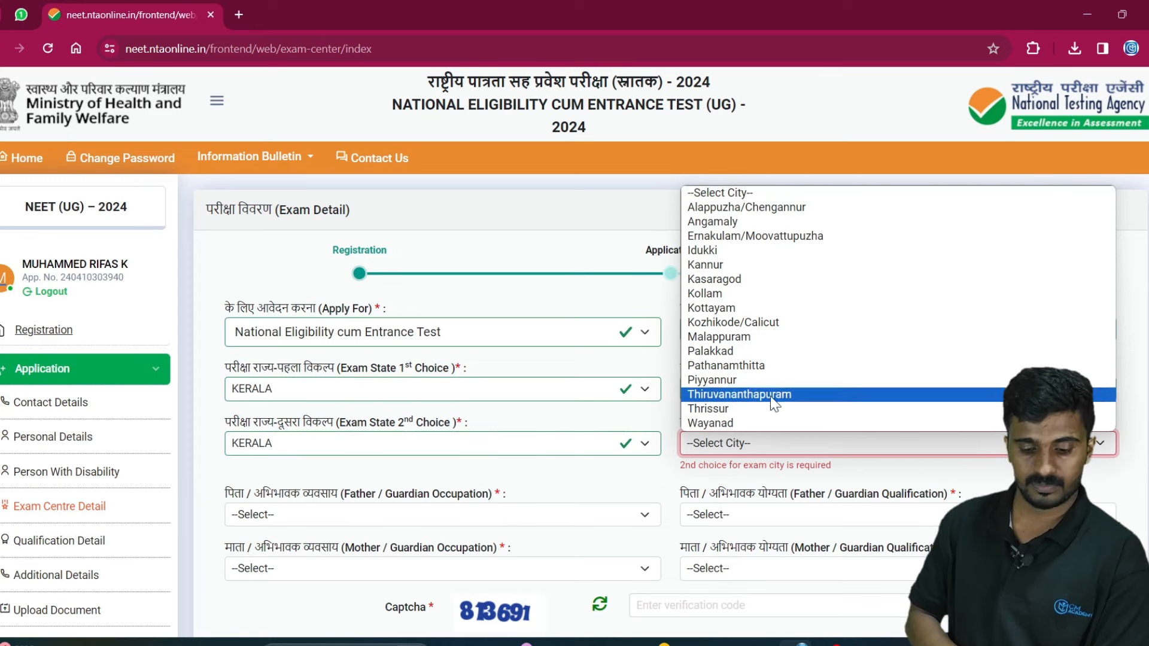
left_click(835, 323)
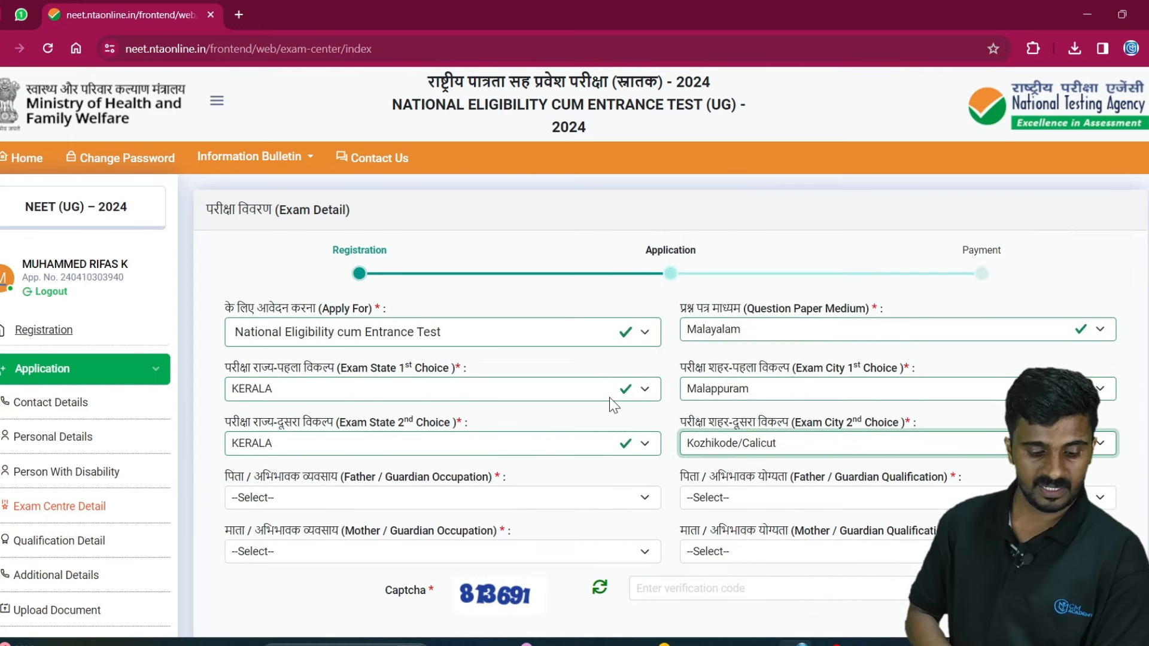
scroll(609, 397, "down", 2)
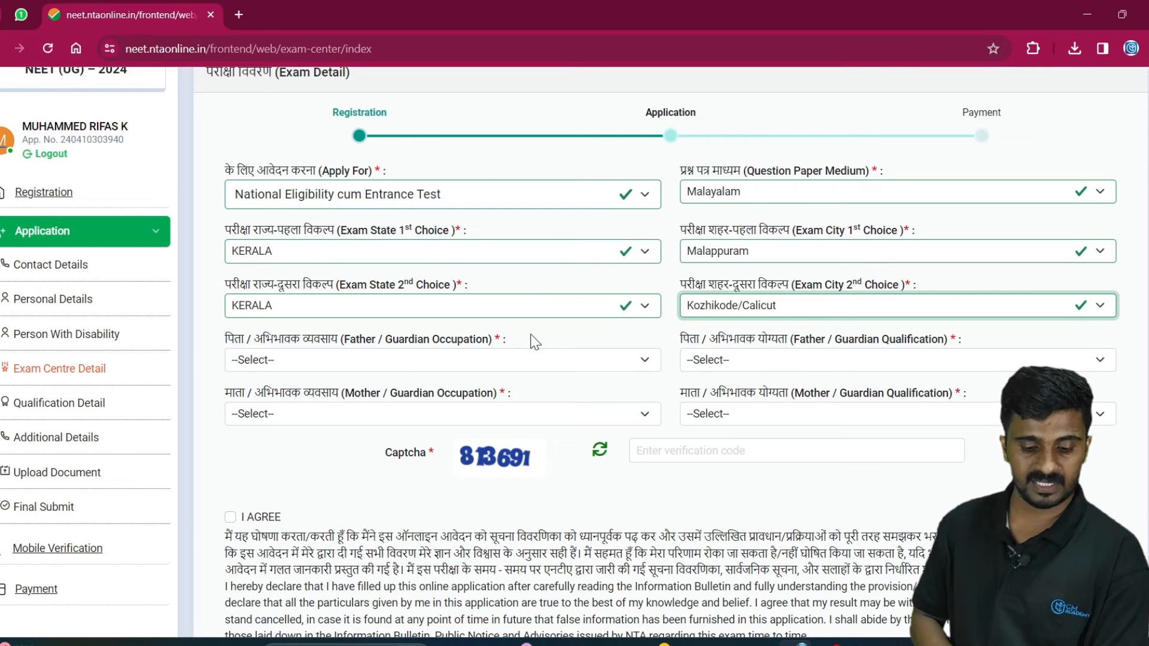
- Set father's and mother's occupation to Others and qualification to Matriculate
left_click(514, 360)
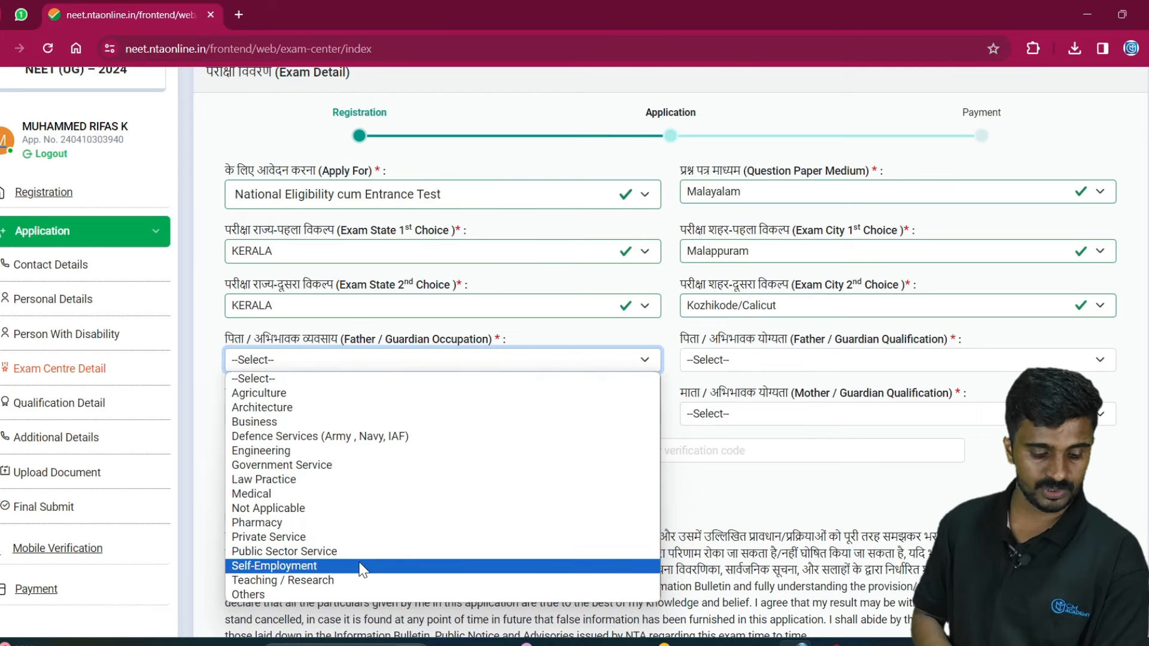
left_click(326, 596)
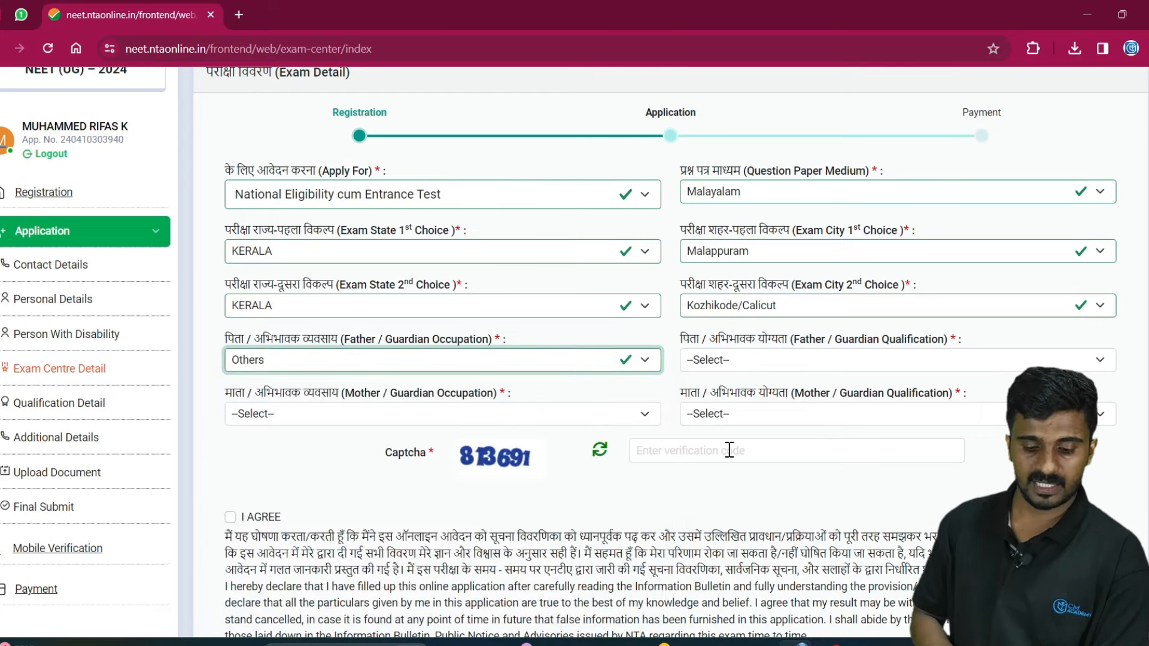
left_click(808, 355)
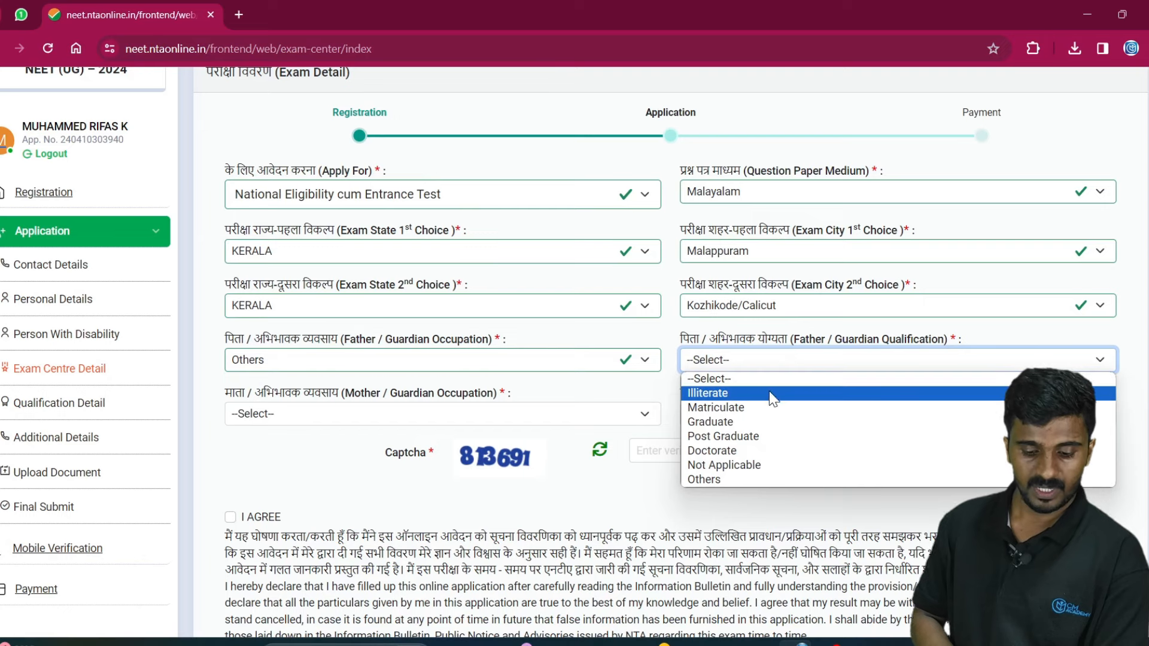
left_click(754, 407)
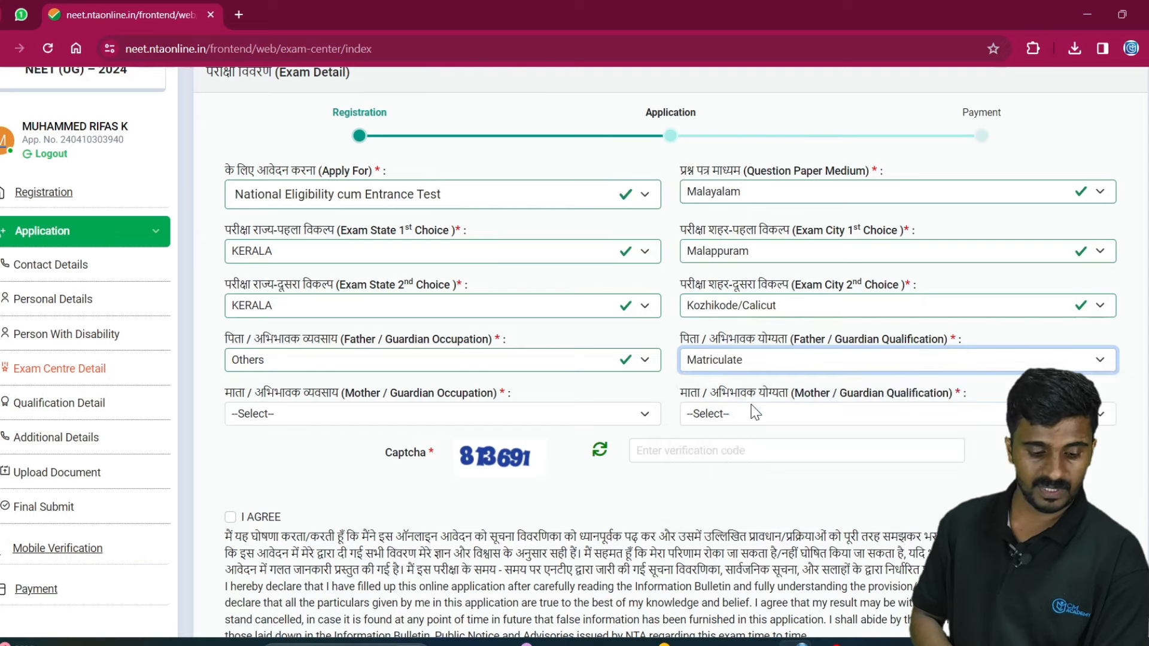
left_click(503, 415)
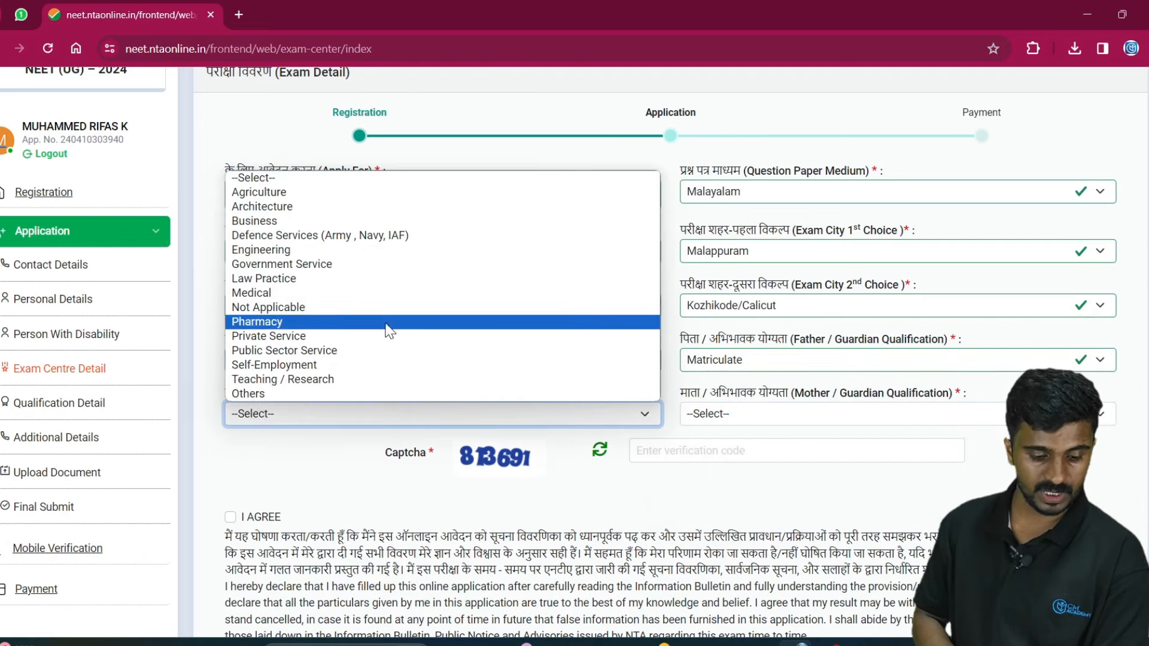
left_click(622, 393)
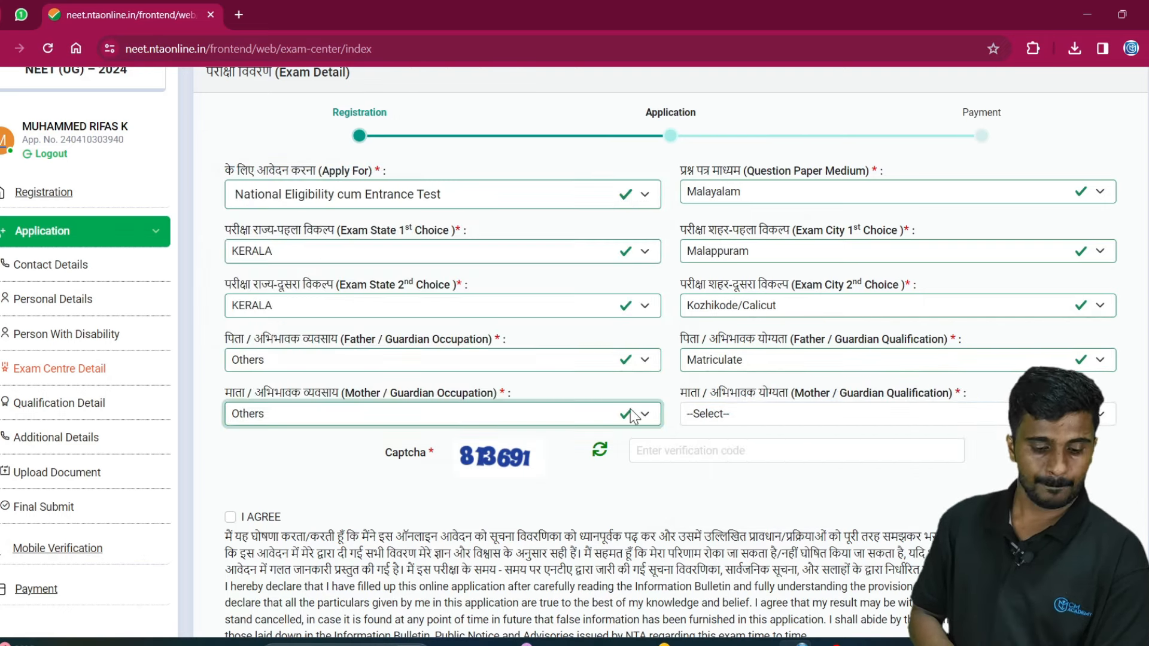
left_click(752, 418)
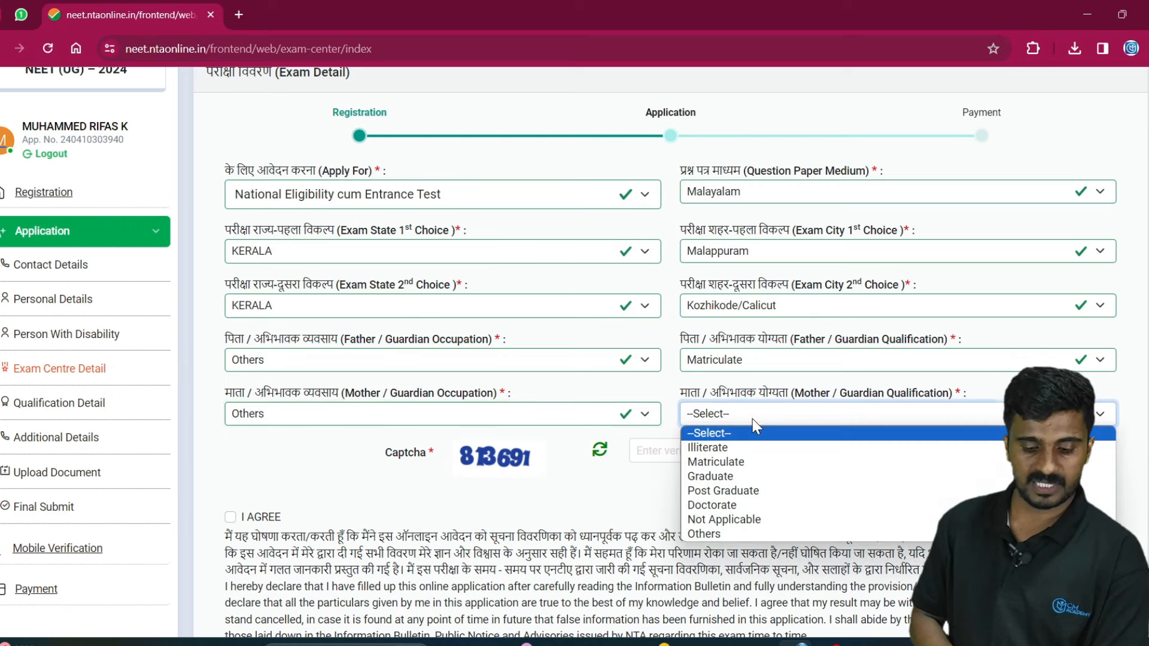
left_click(735, 461)
- Enter the captcha, accept the declaration and save the exam details
left_click(713, 452)
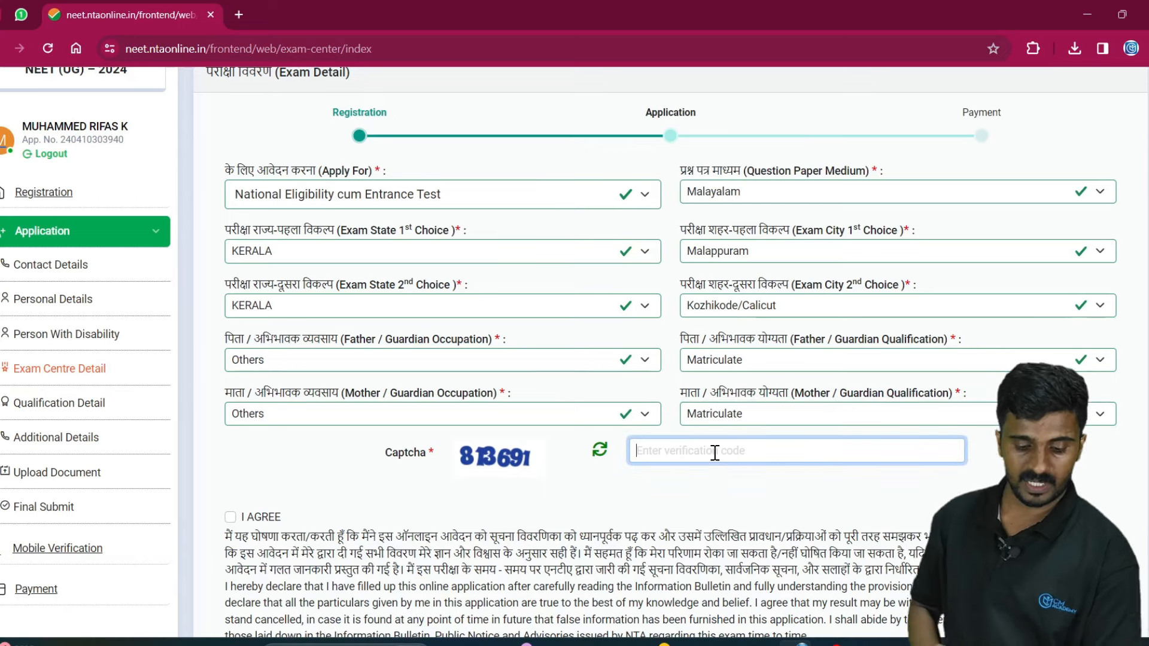
type("81")
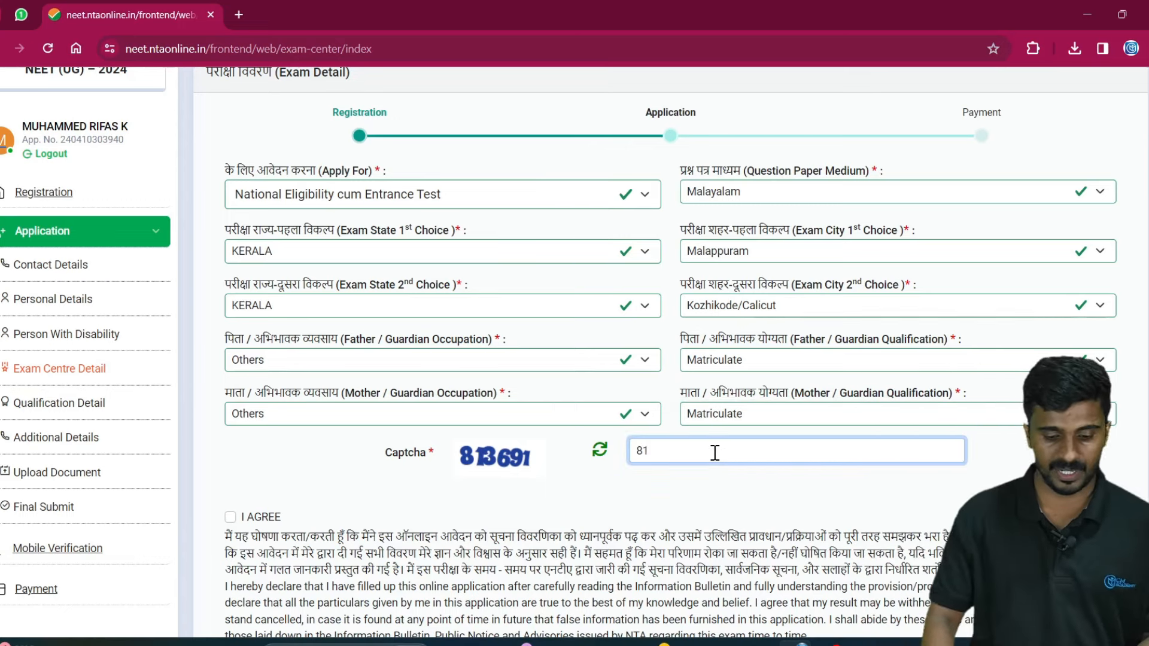
type("3691")
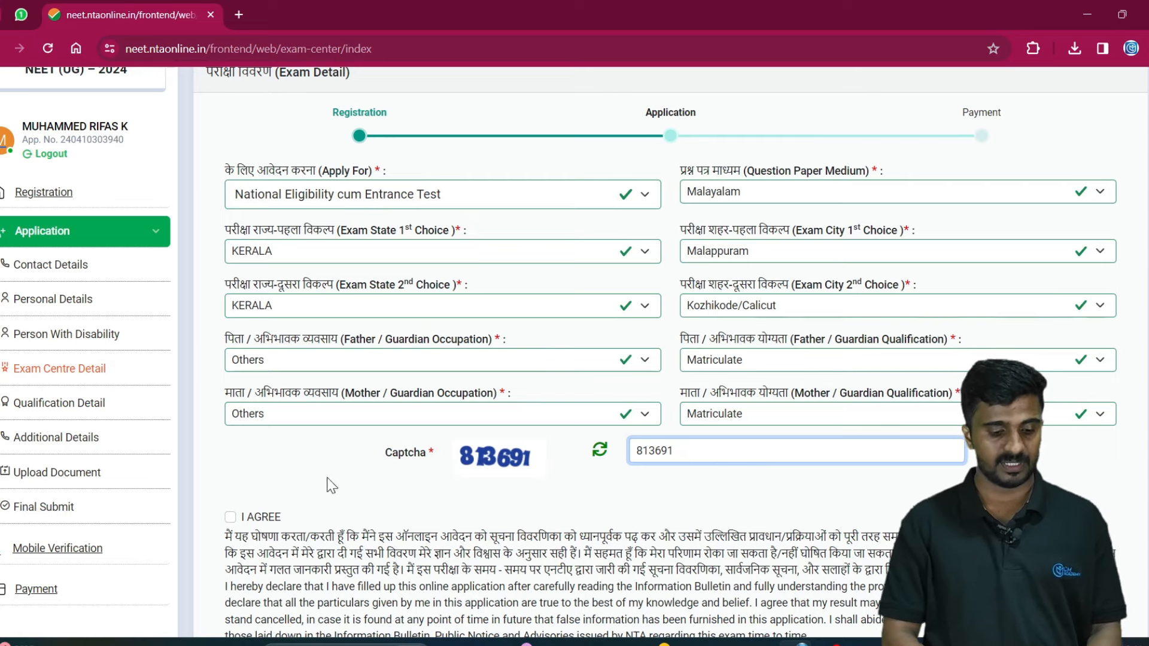
left_click(228, 518)
scroll(377, 493, "down", 3)
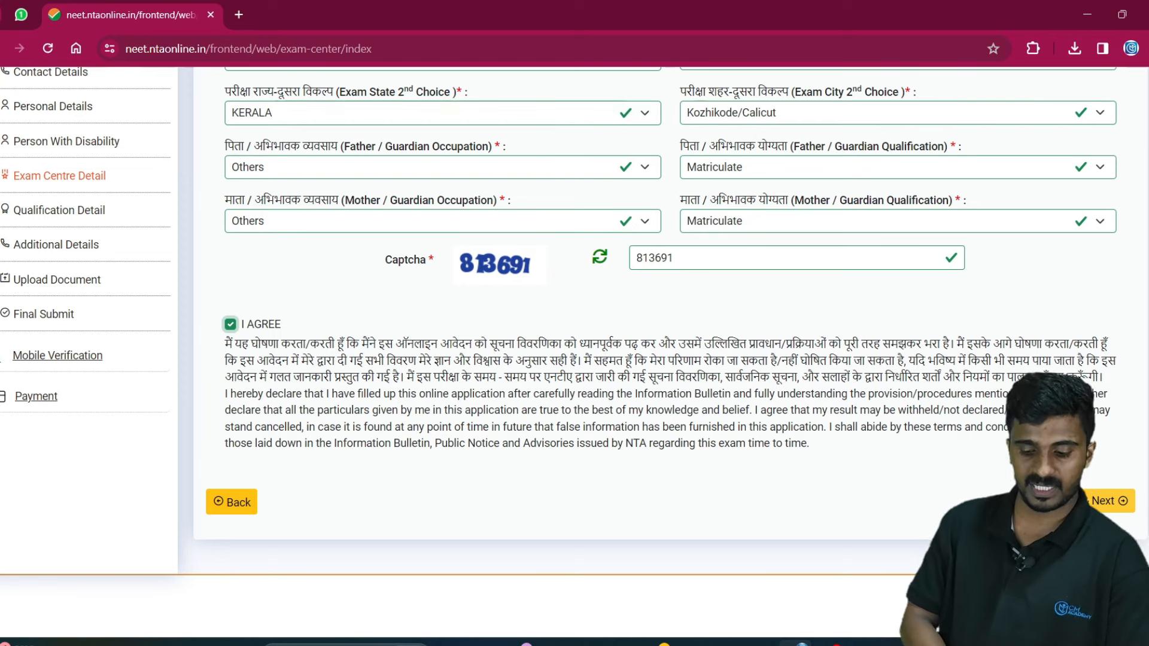
left_click(1109, 501)
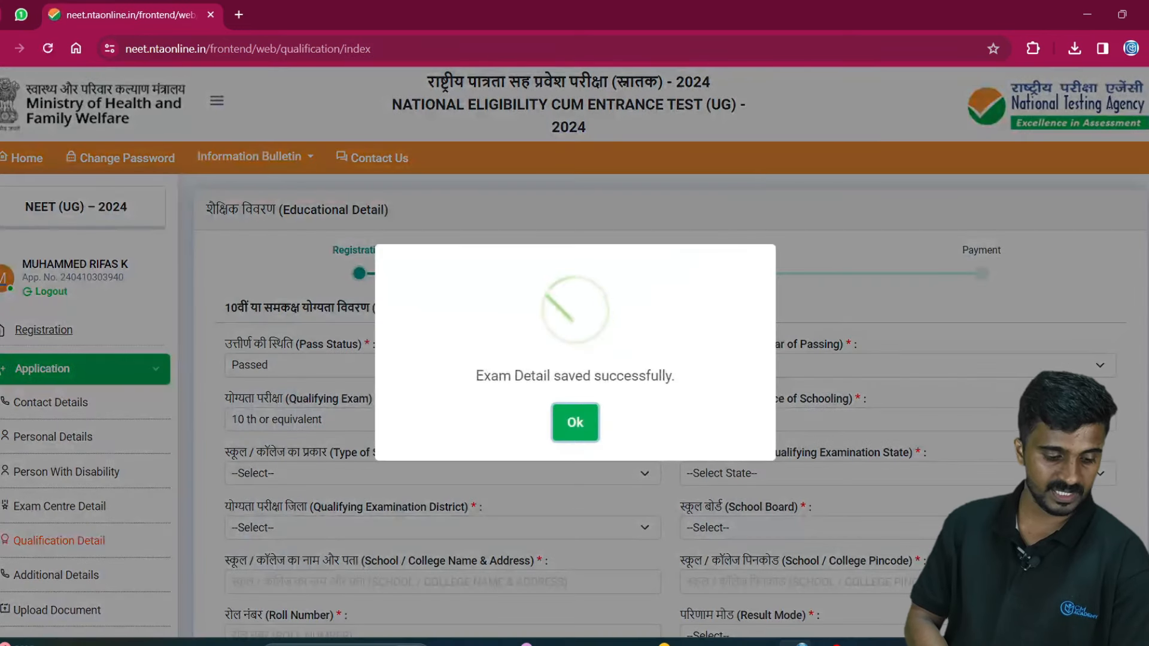
- Dismiss the saved message and choose Government School as the 10th school type
left_click(575, 431)
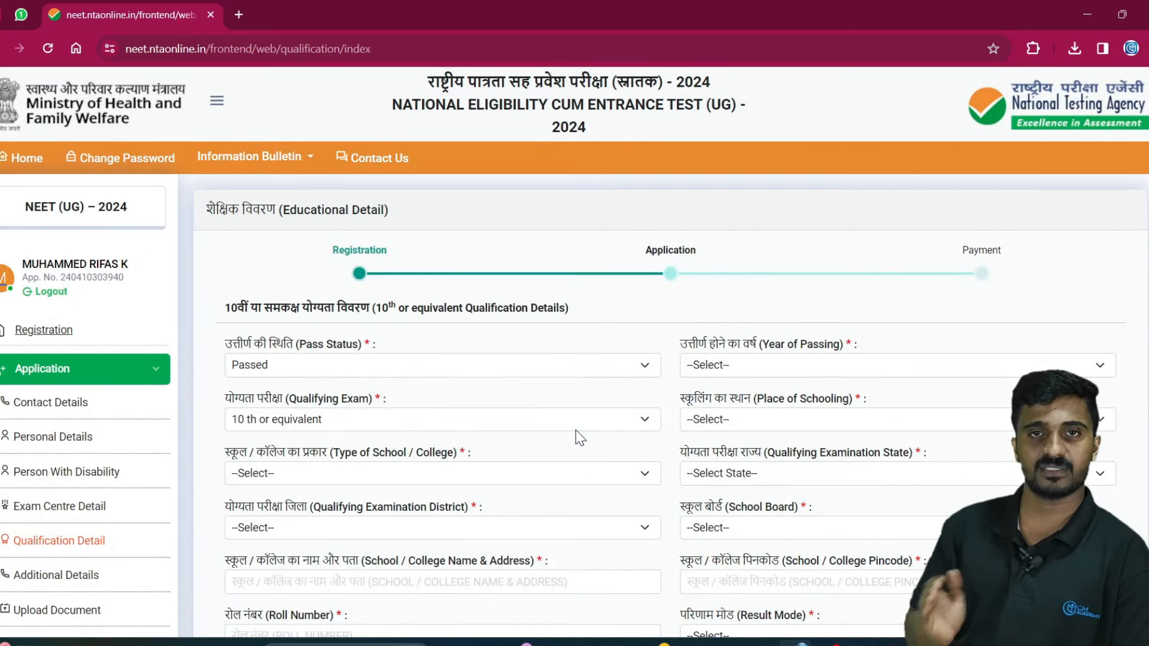
scroll(579, 438, "down", 3)
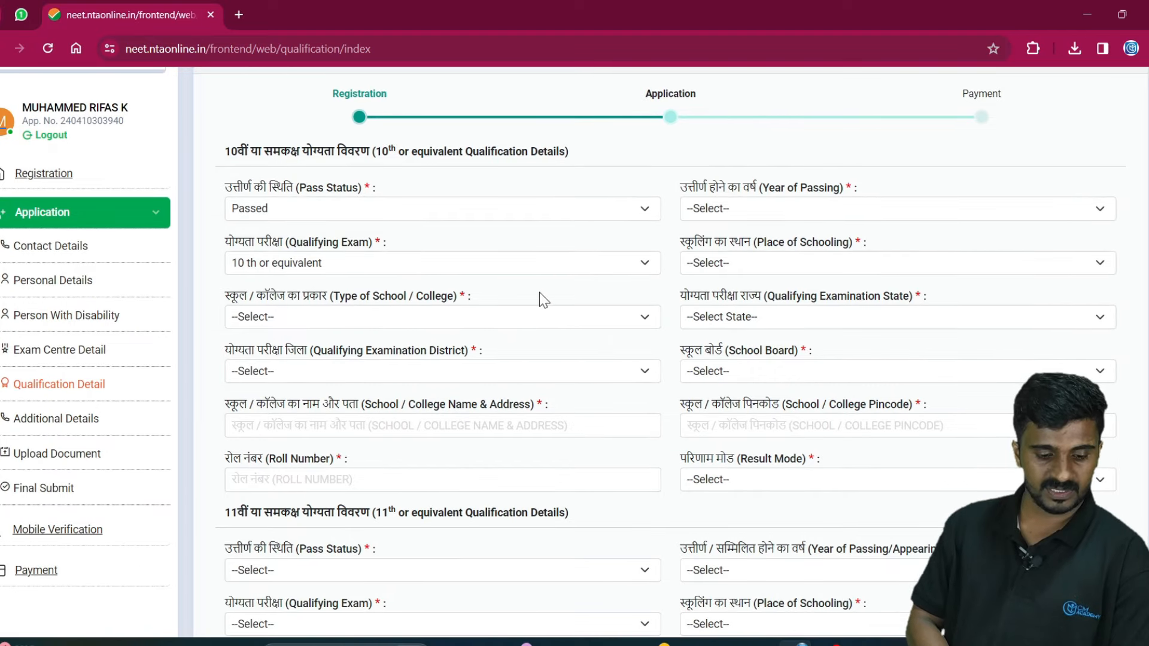
left_click(511, 328)
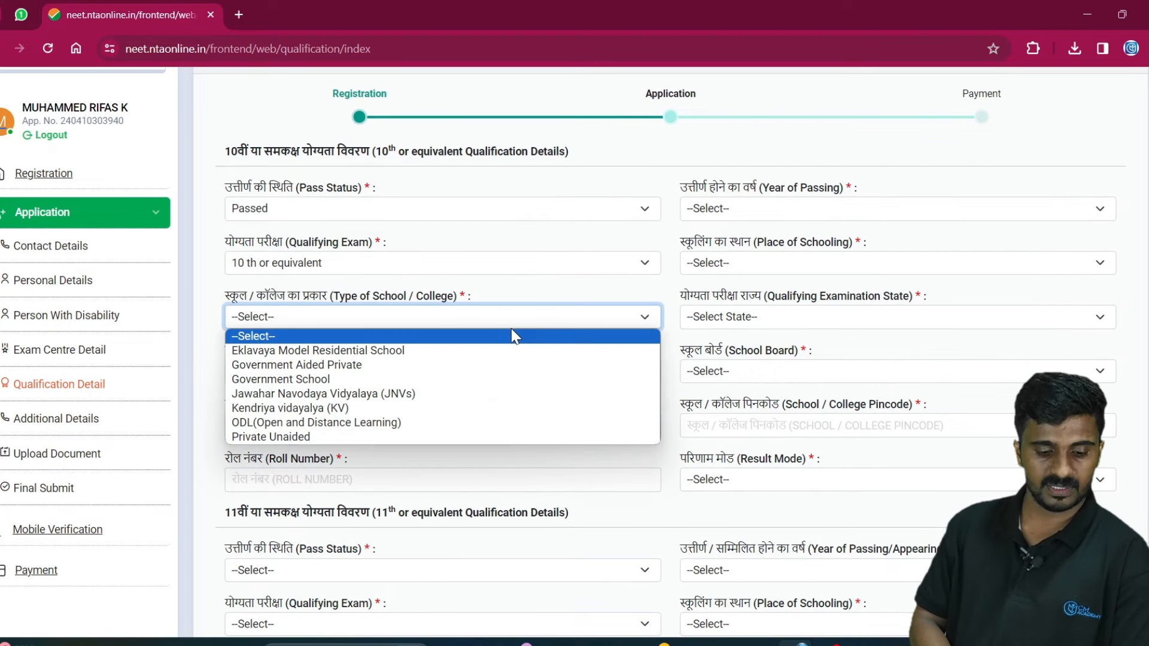
left_click(389, 380)
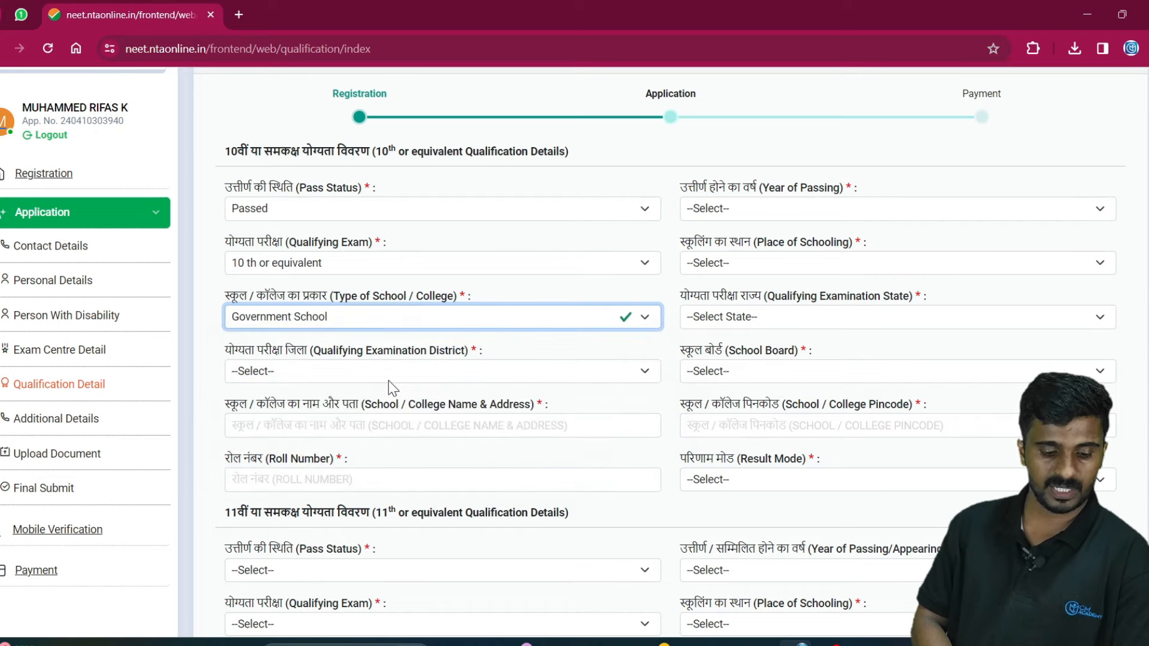
left_click(361, 373)
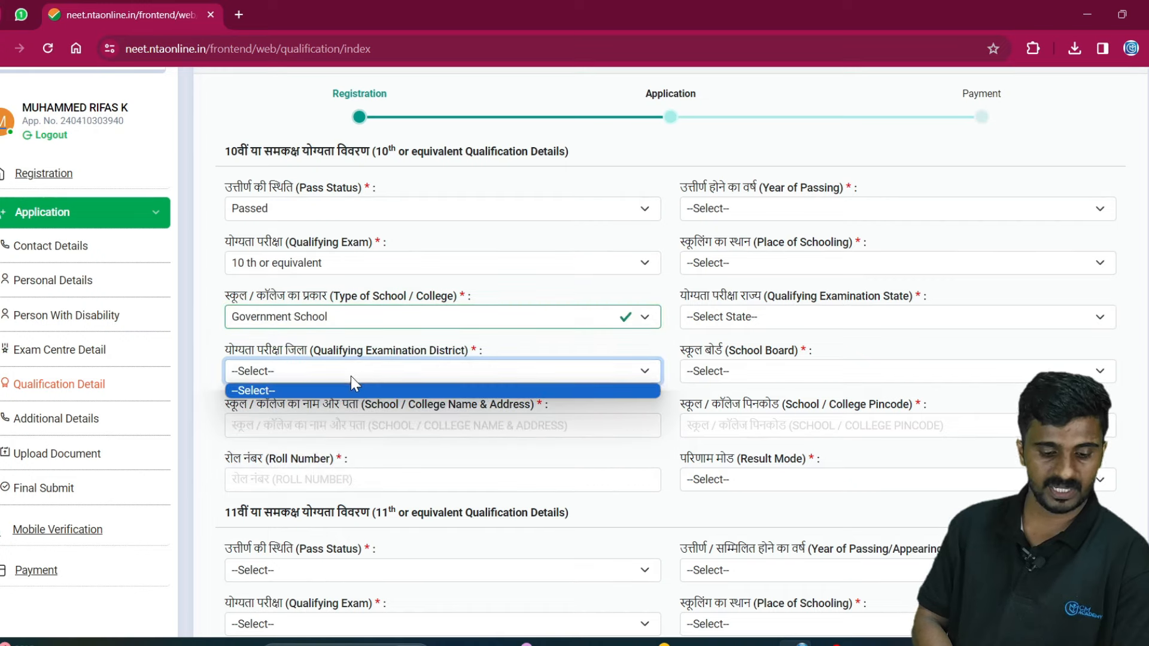
left_click(343, 378)
left_click(344, 378)
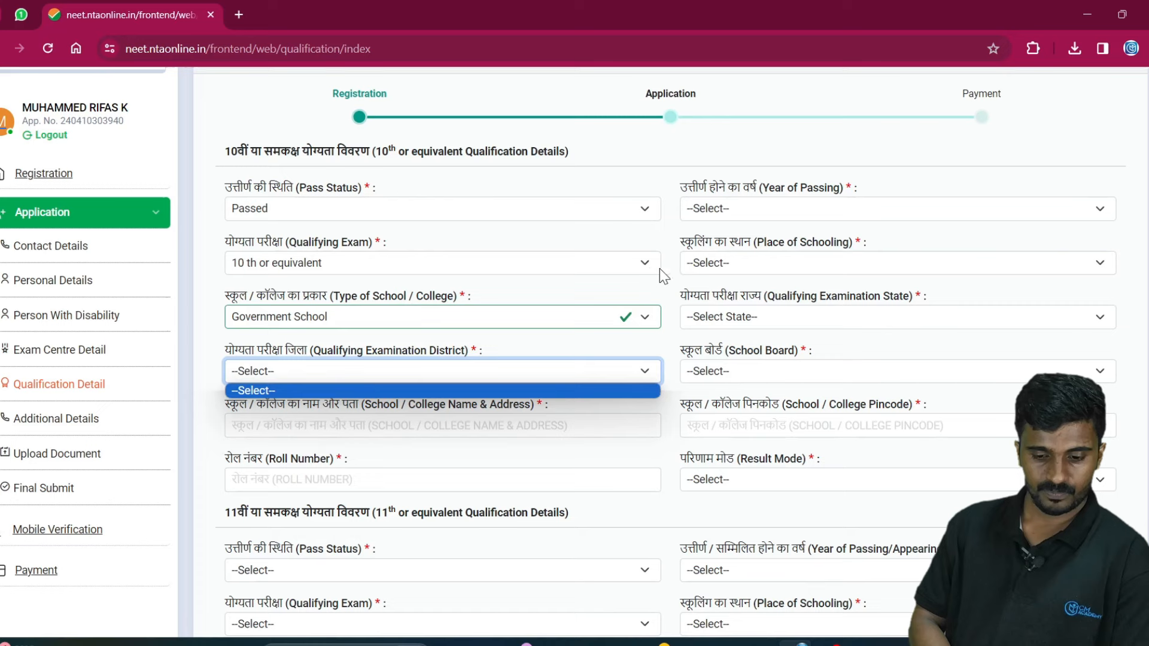
- Set the 10th year of passing to 2013 and place of schooling to Rural
left_click(774, 216)
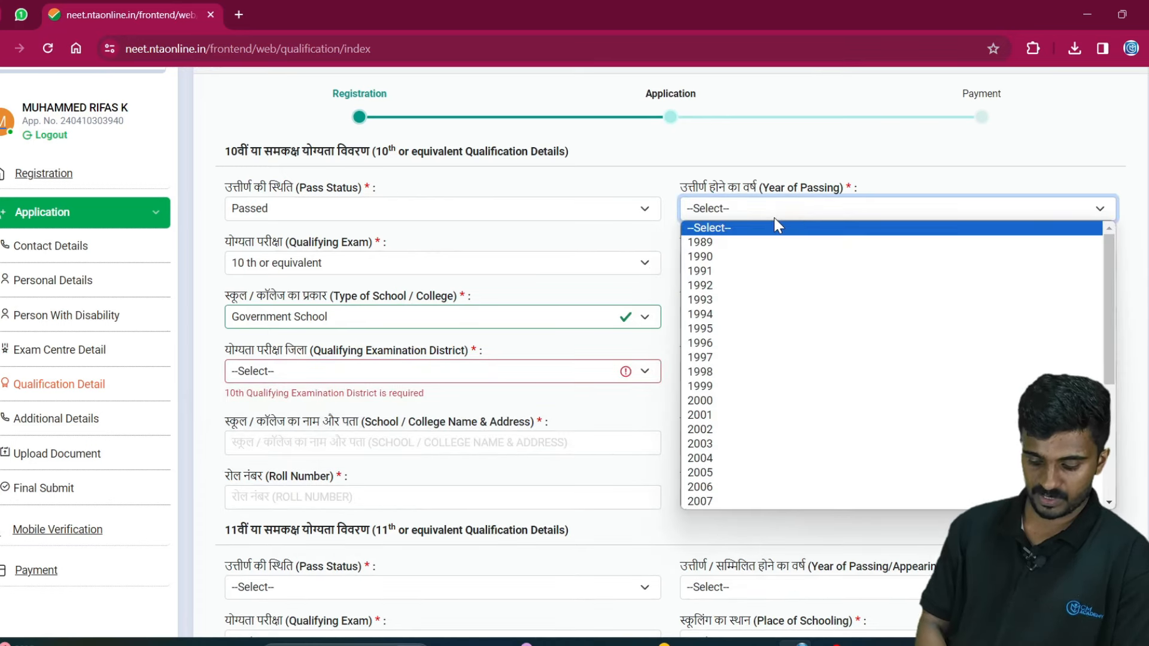
type("2013")
key("Return")
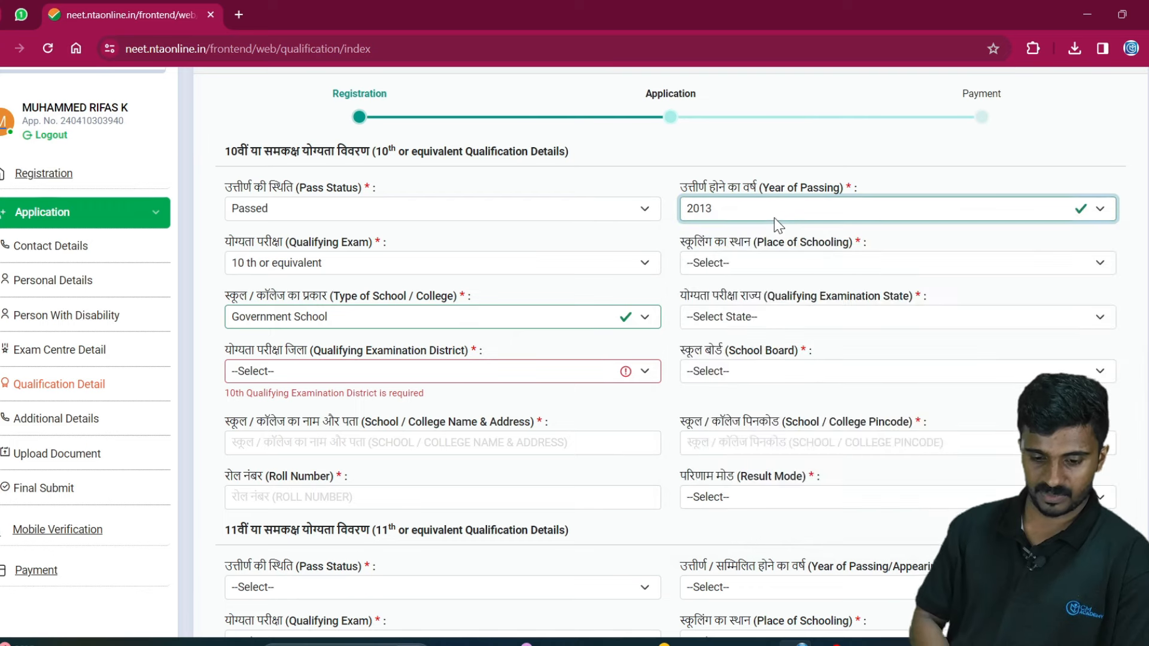
left_click(768, 264)
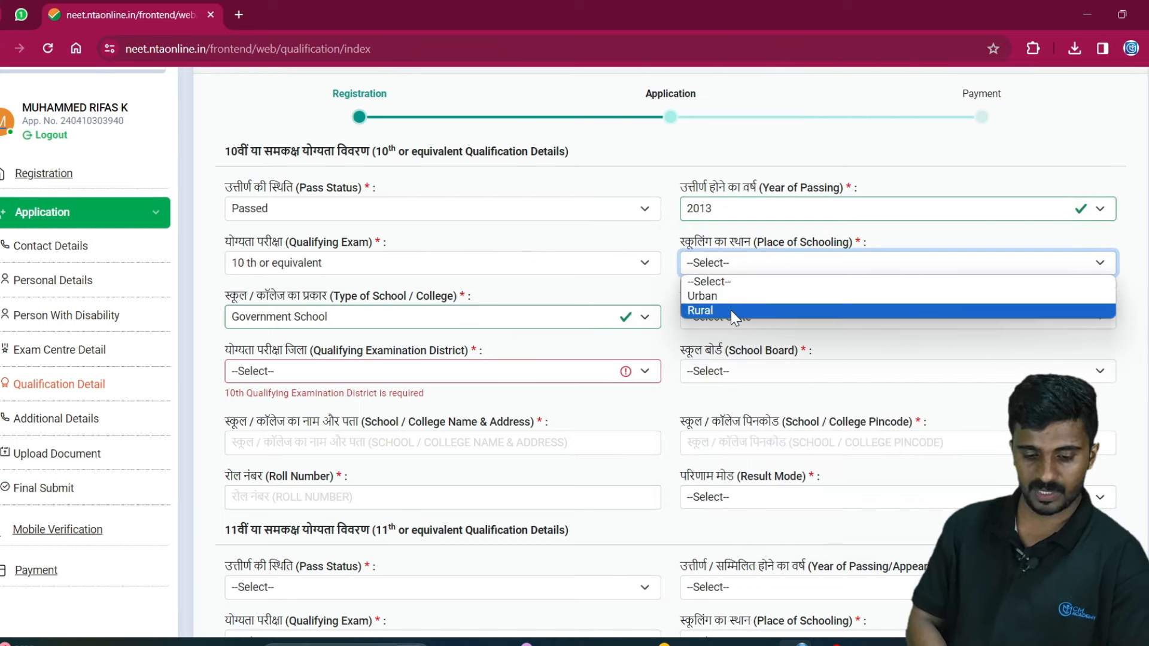
left_click(730, 310)
- Choose state KERALA, district Malappuram and board KERALA BOARD OF HIGHER SEC. EDUCATION
left_click(787, 321)
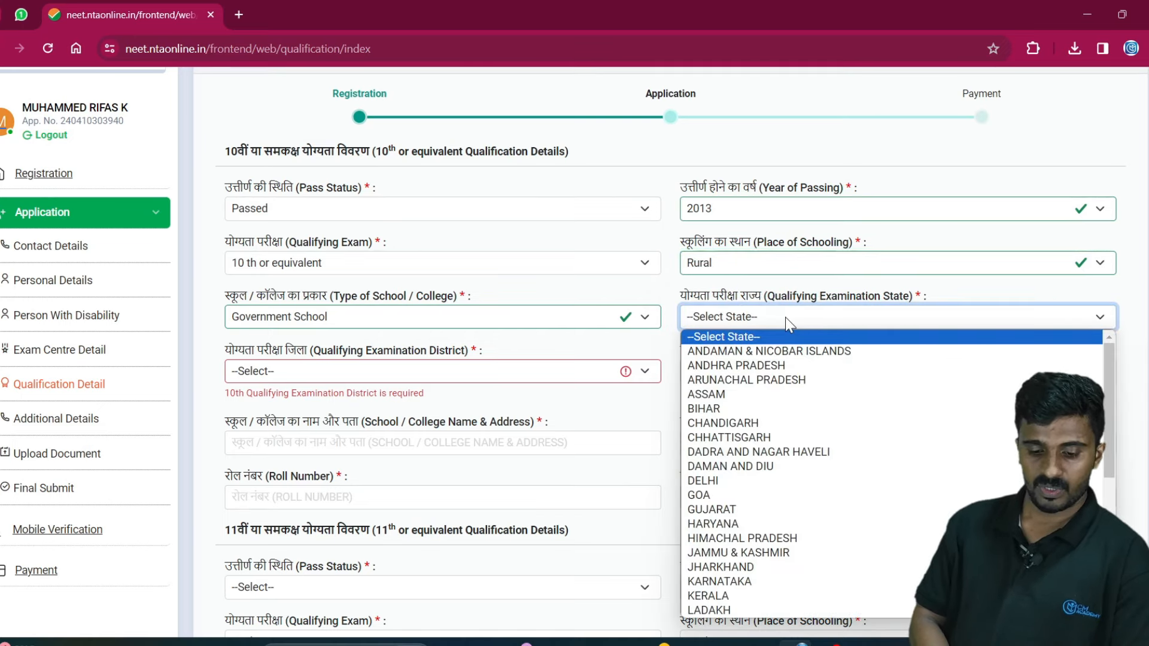
key("k")
key("e")
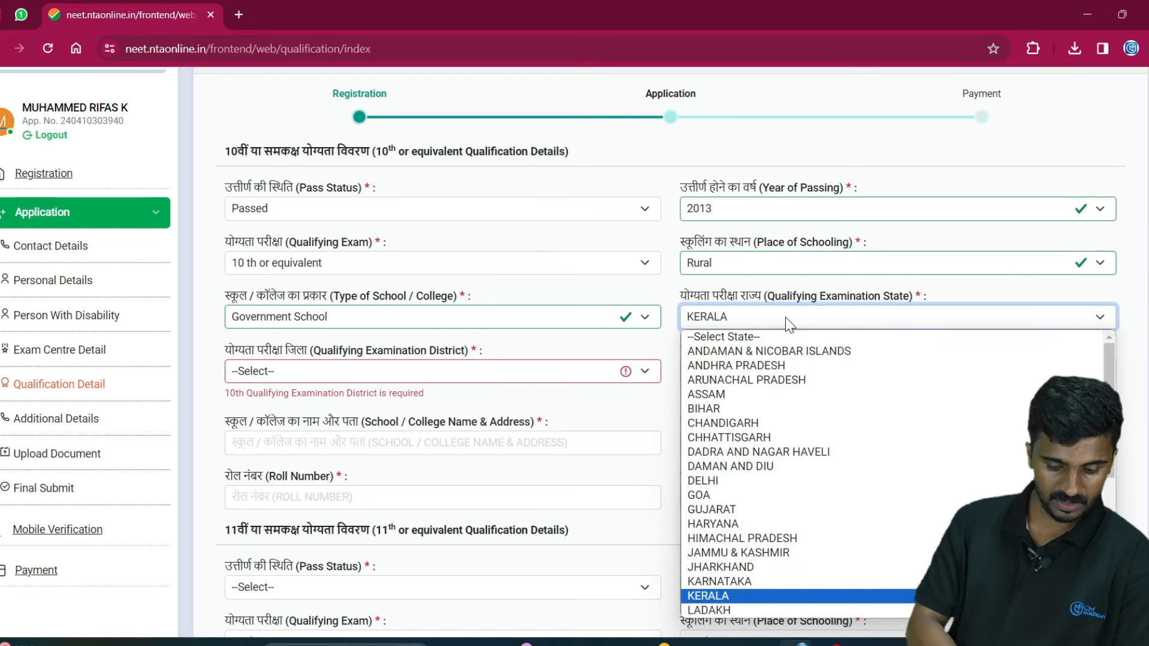
key("Return")
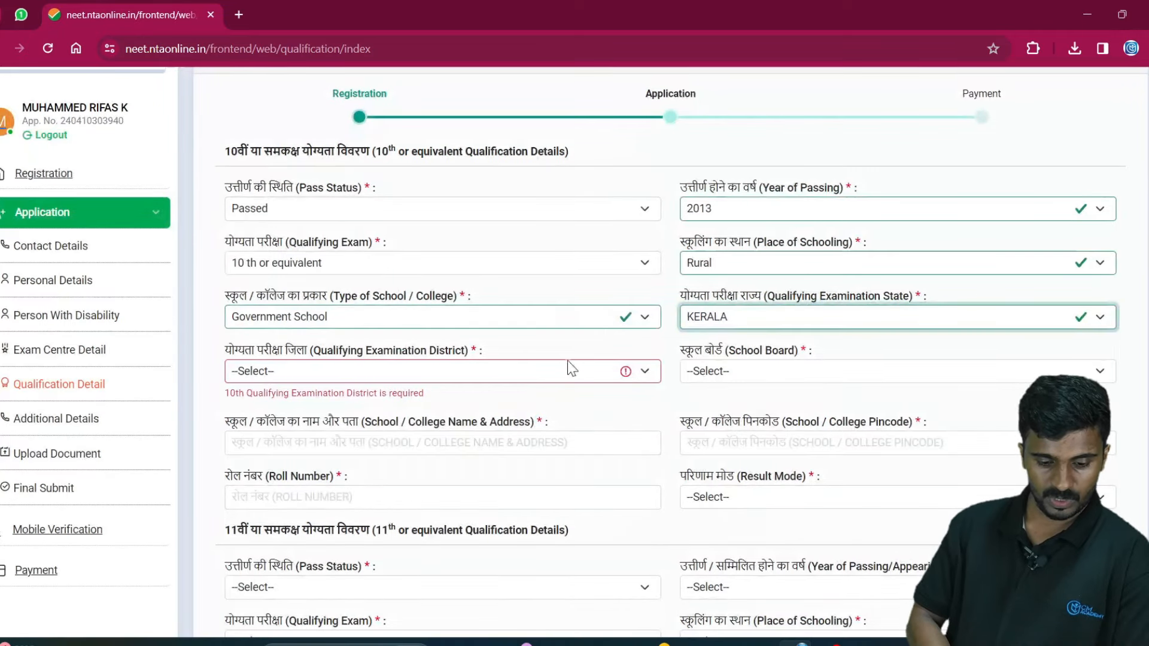
left_click(523, 380)
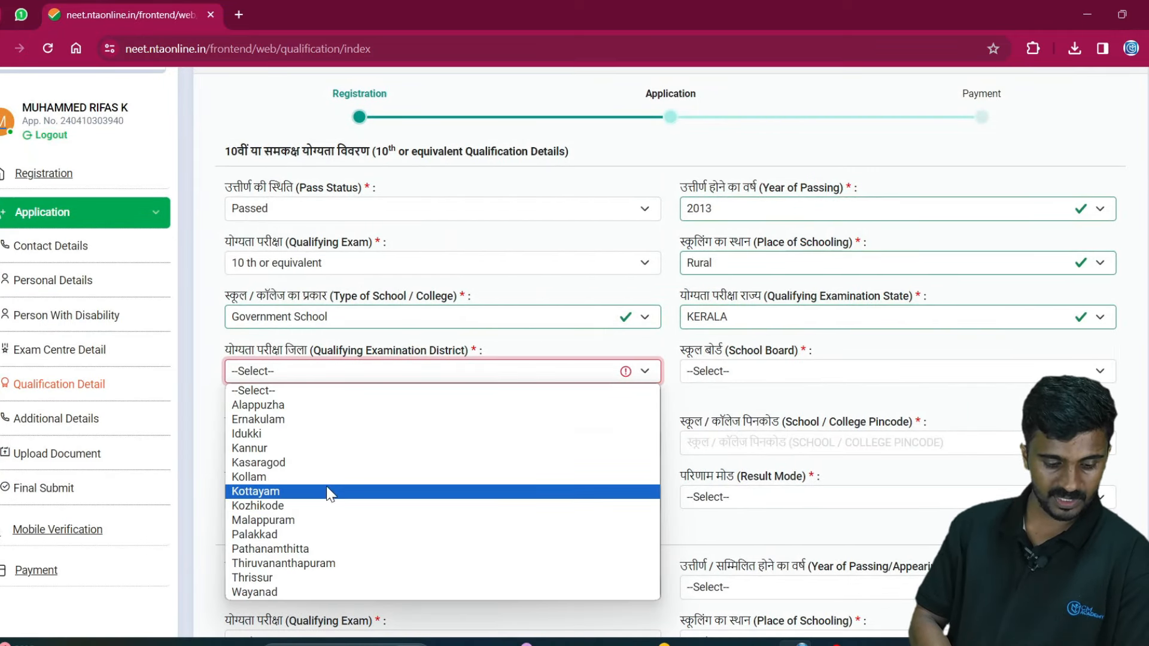
left_click(307, 520)
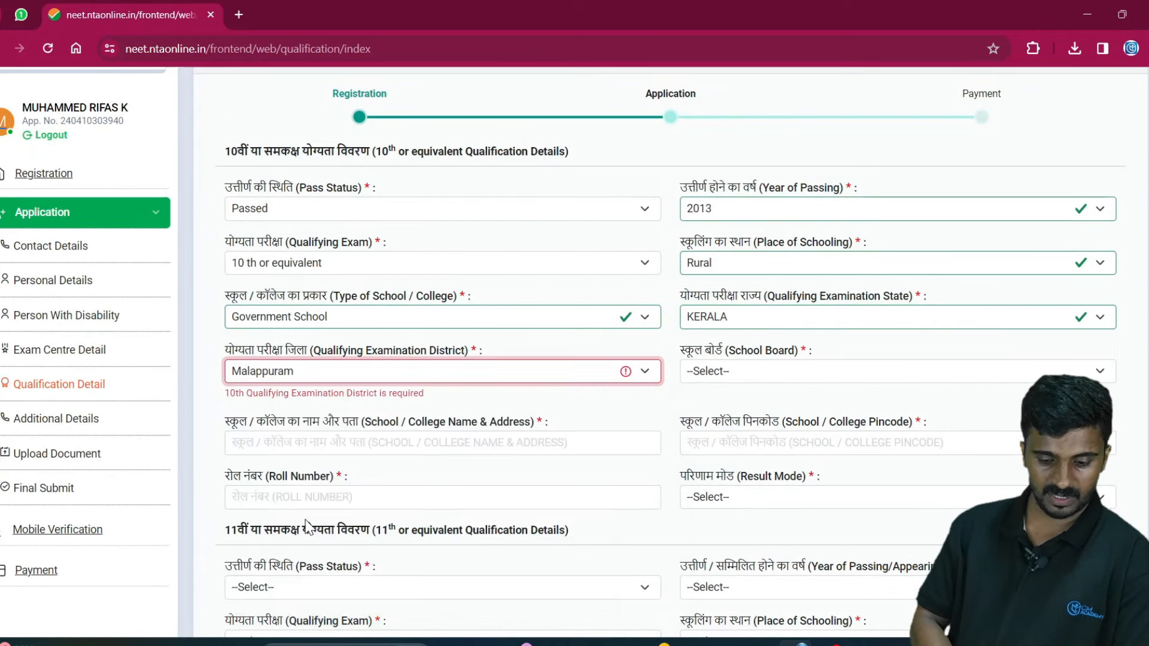
left_click(710, 369)
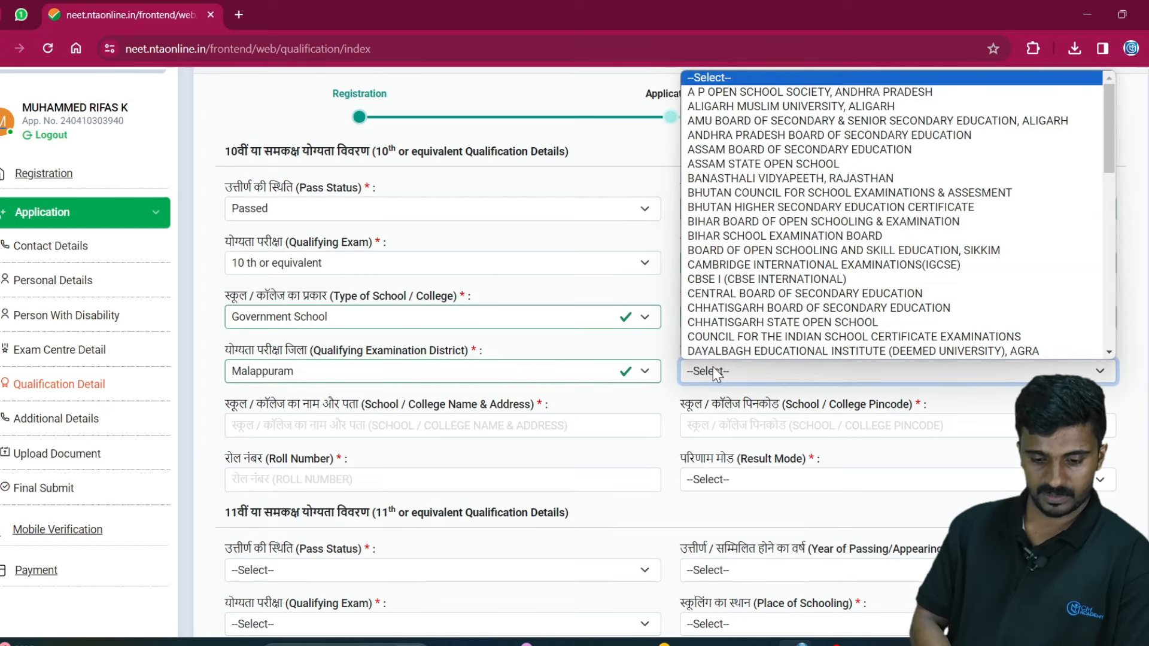
scroll(821, 276, "down", 4)
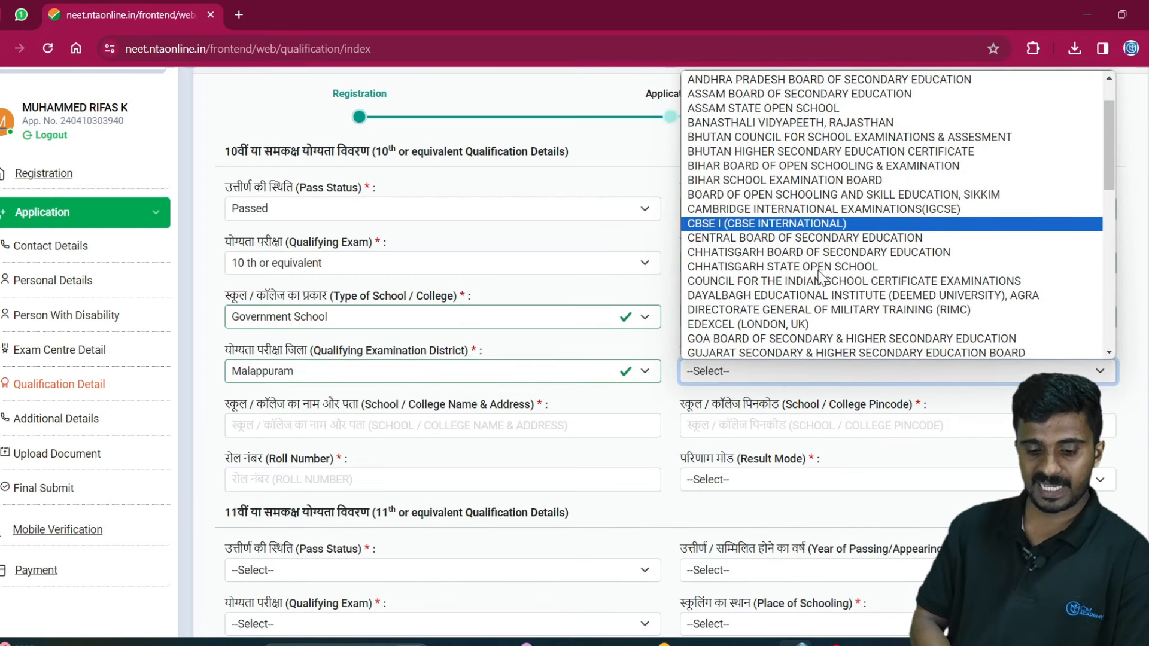
scroll(823, 278, "up", 4)
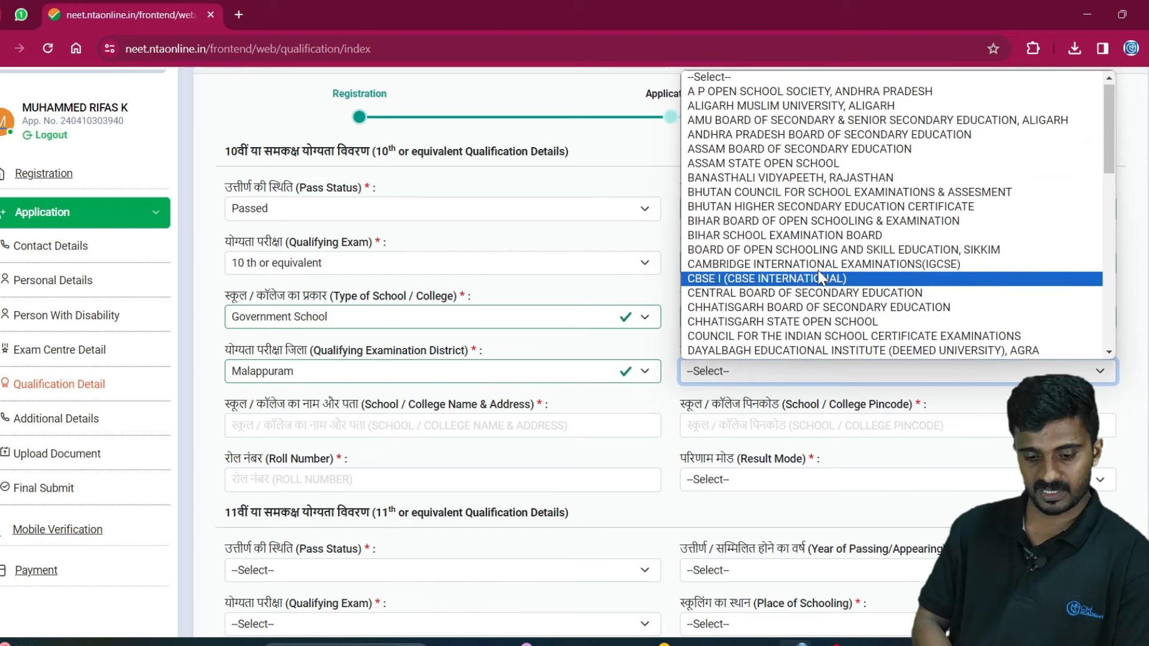
scroll(821, 277, "down", 4)
scroll(821, 277, "down", 3)
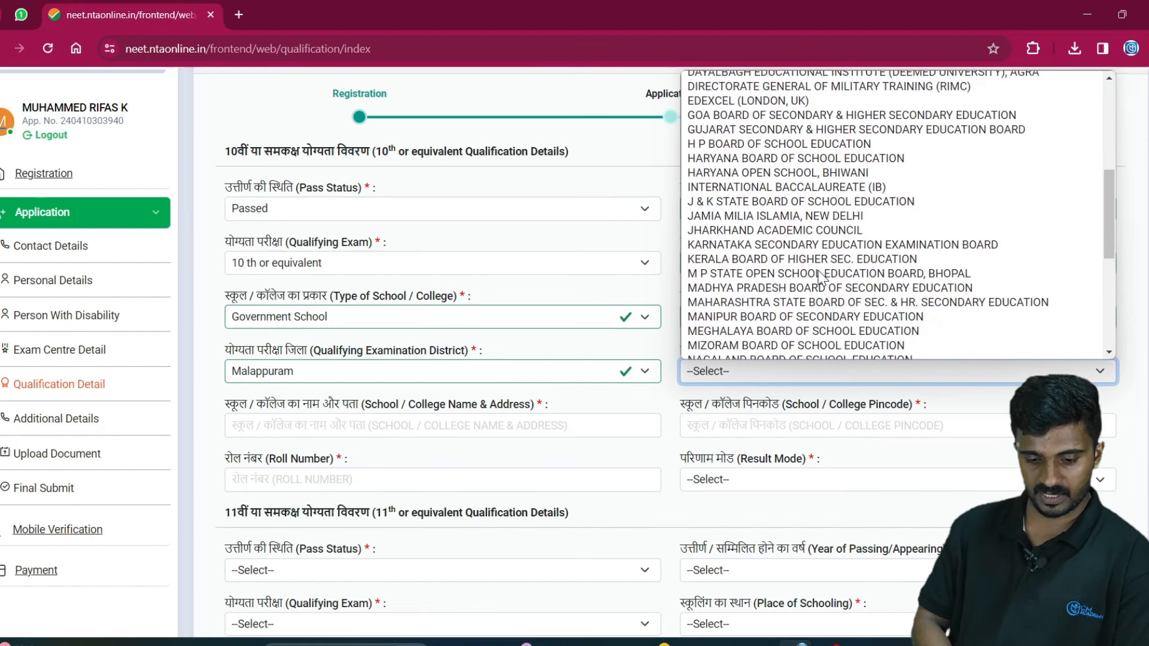
left_click(779, 259)
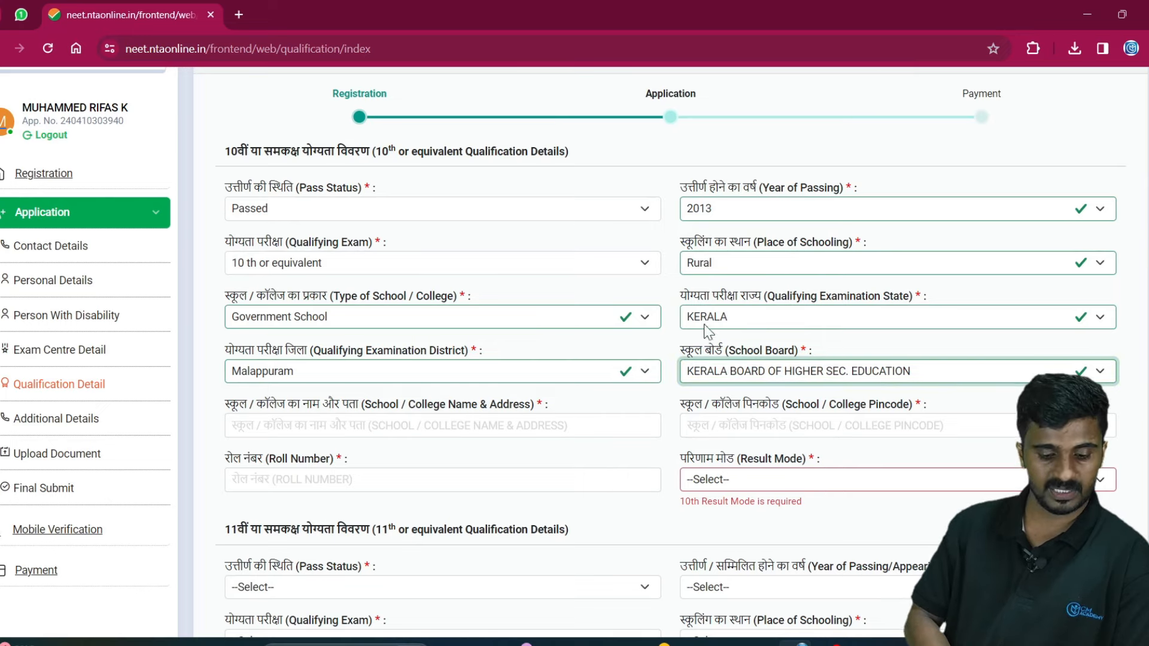
- Enter the 10th school name GHSS MALAPPURAM, its pincode and roll number, with Percentage result mode
left_click(530, 430)
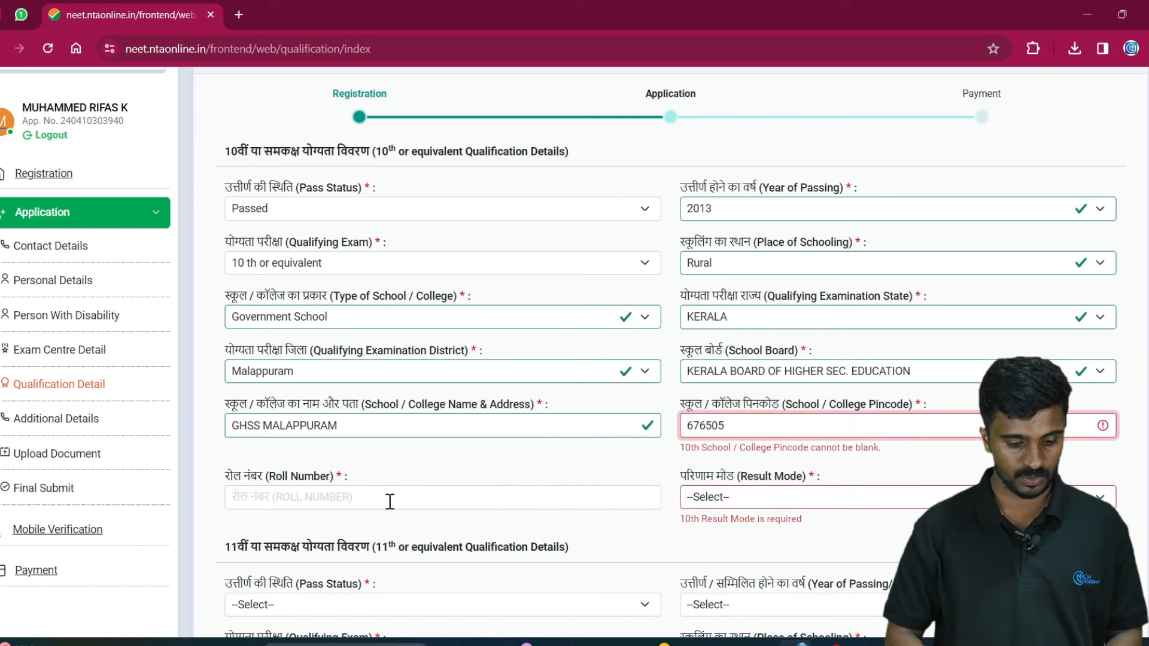
scroll(390, 500, "down", 1)
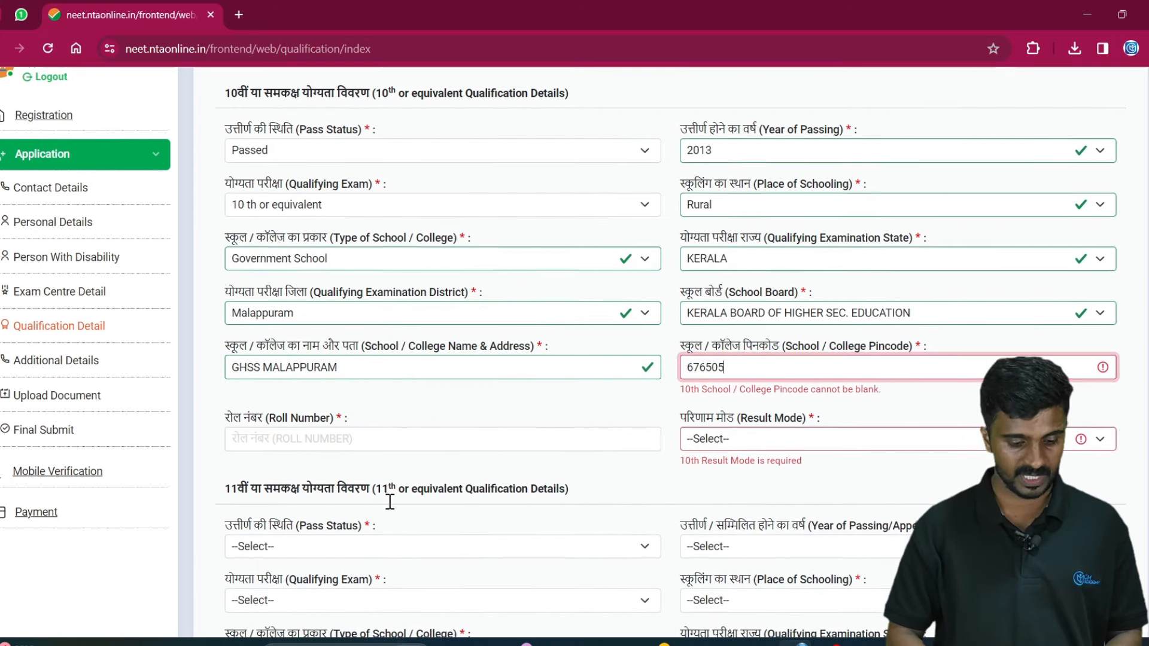
left_click(401, 449)
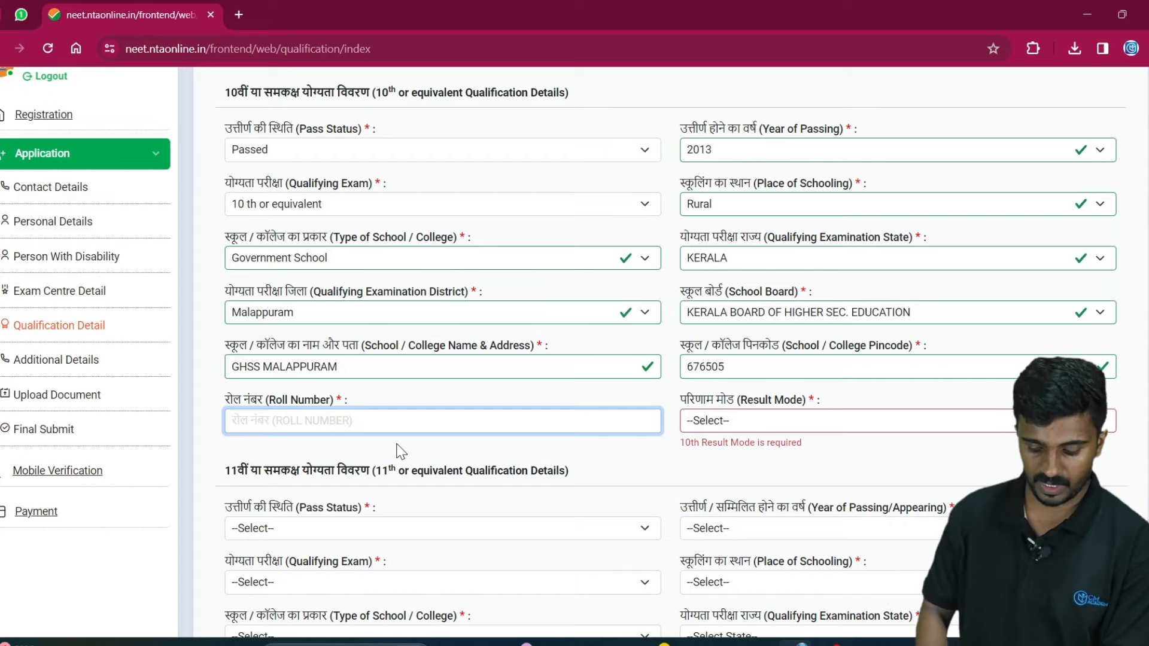
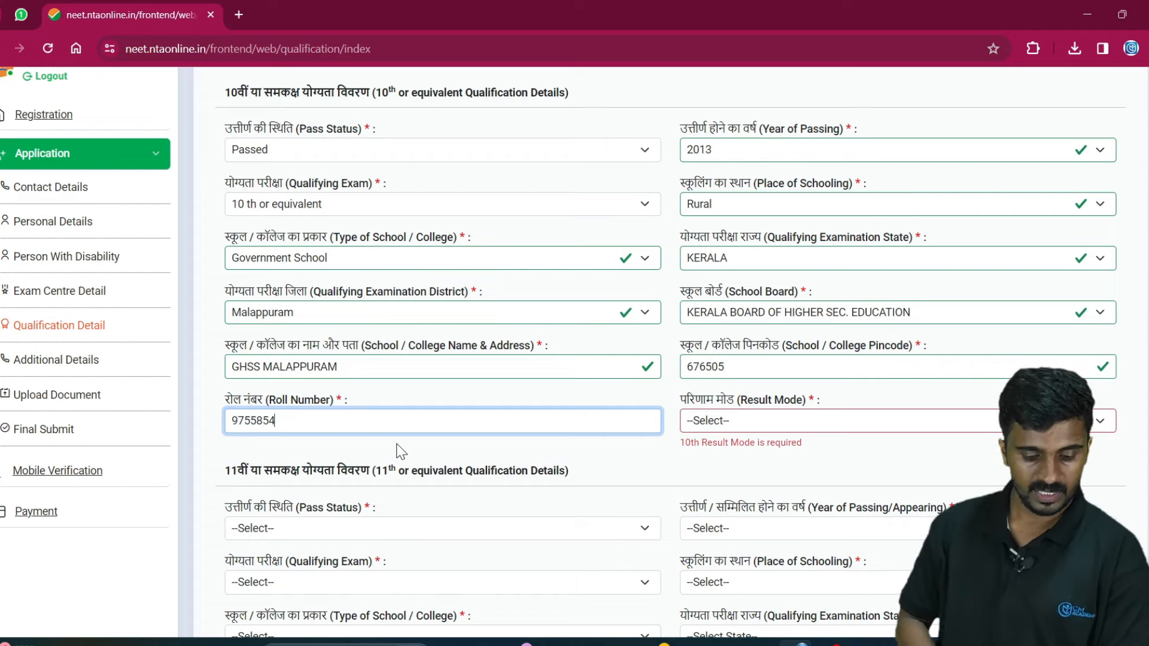
left_click(725, 421)
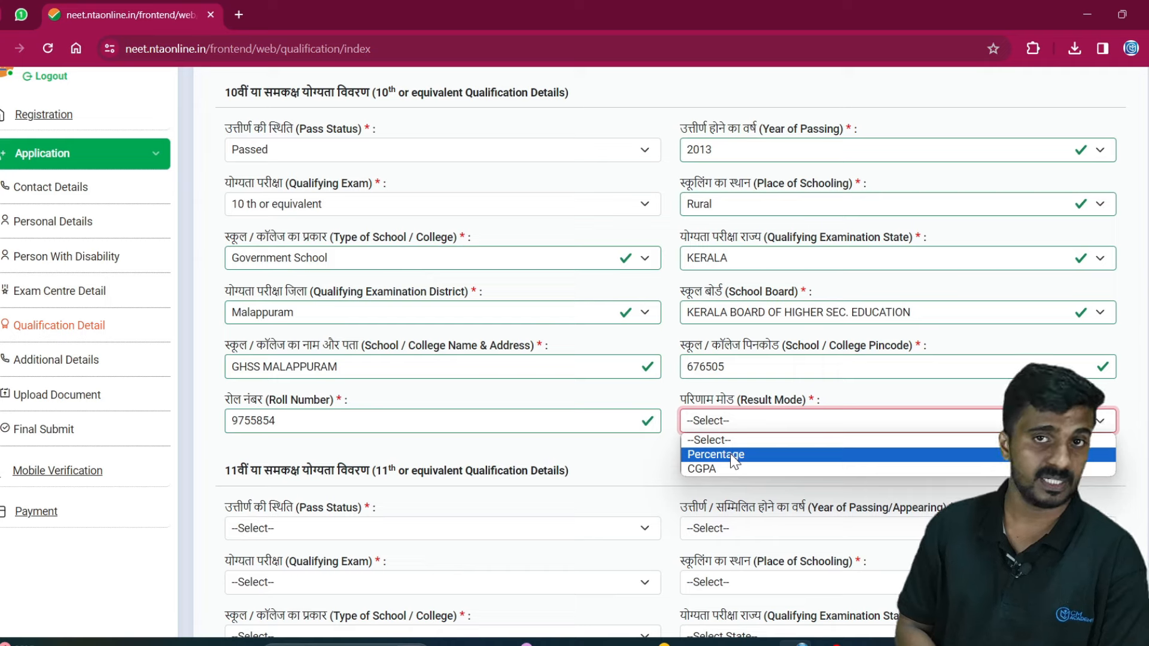
left_click(730, 454)
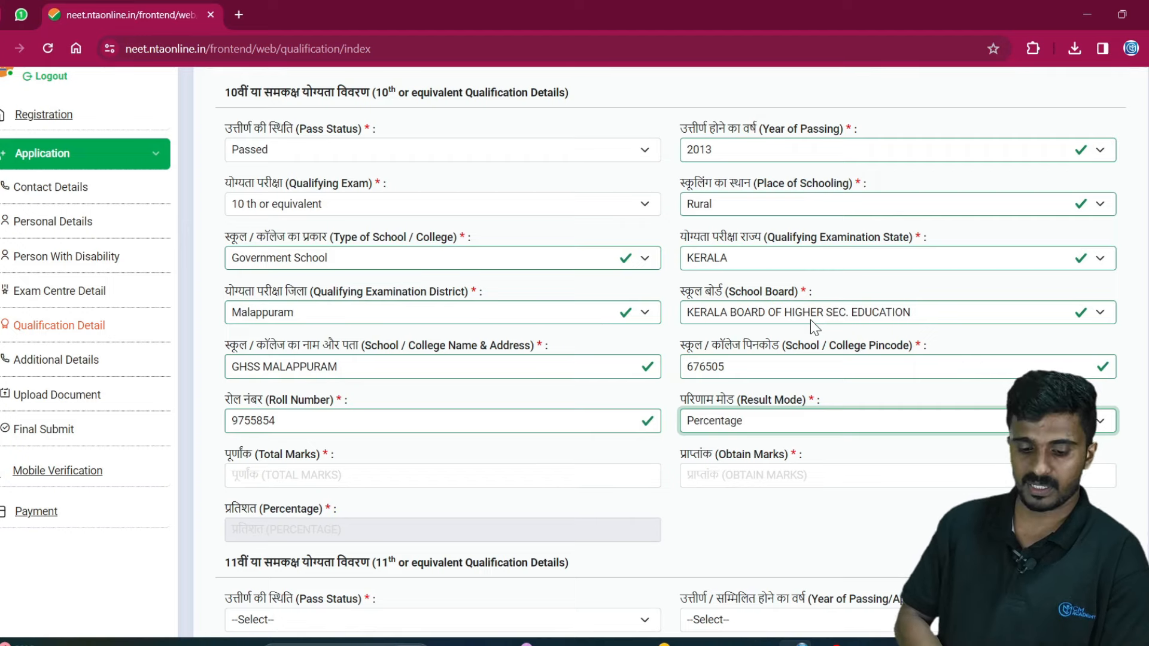
- Enter 10th total marks 1000 and obtained marks 900, correcting the obtained entry
left_click(457, 477)
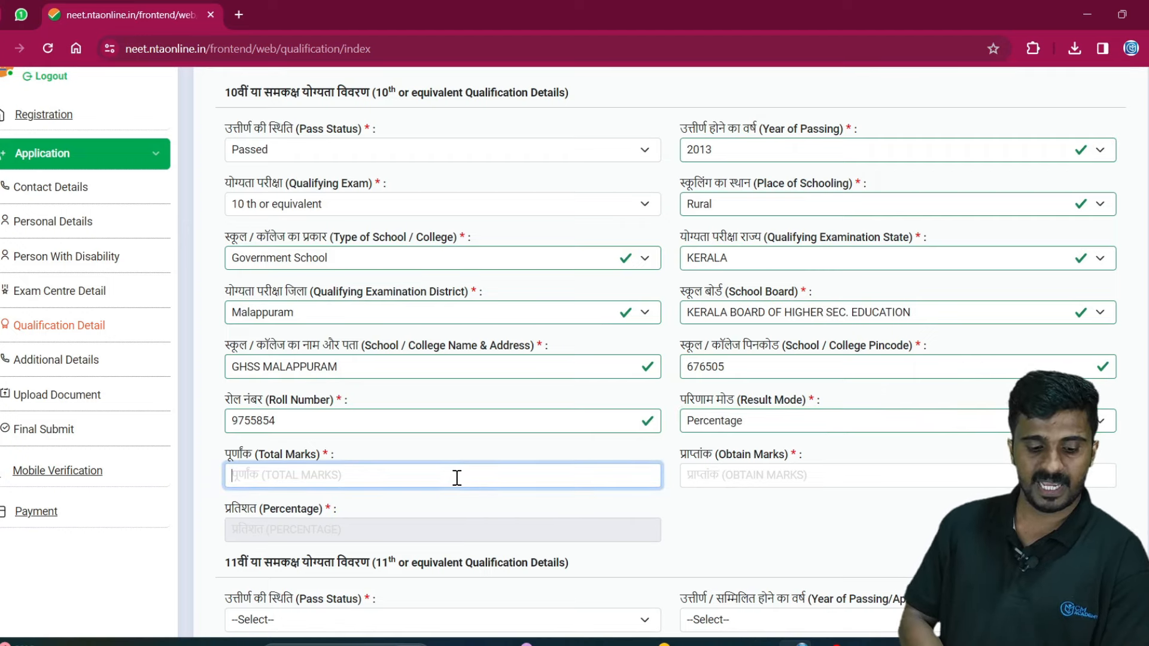
type("1000")
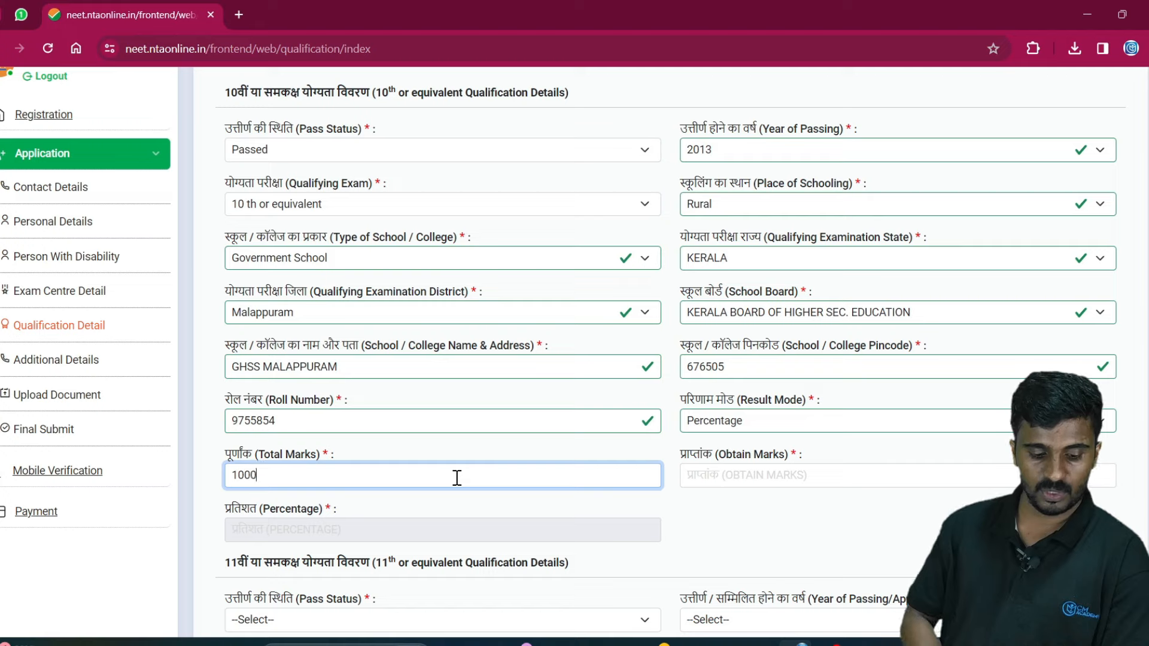
left_click(768, 475)
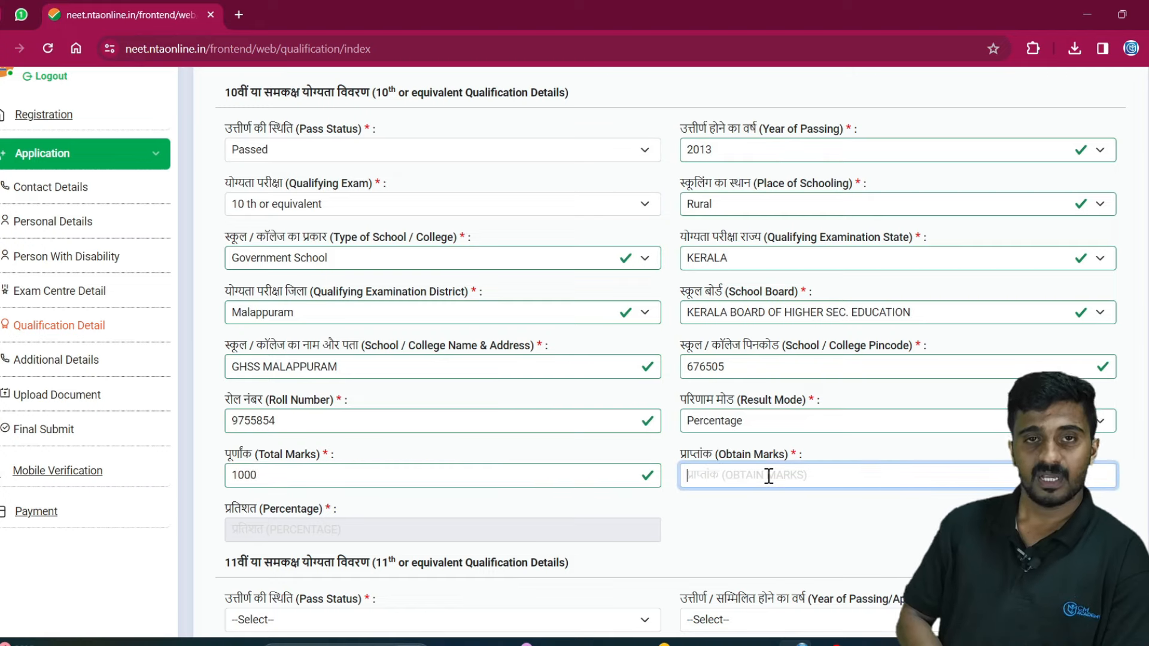
type("900")
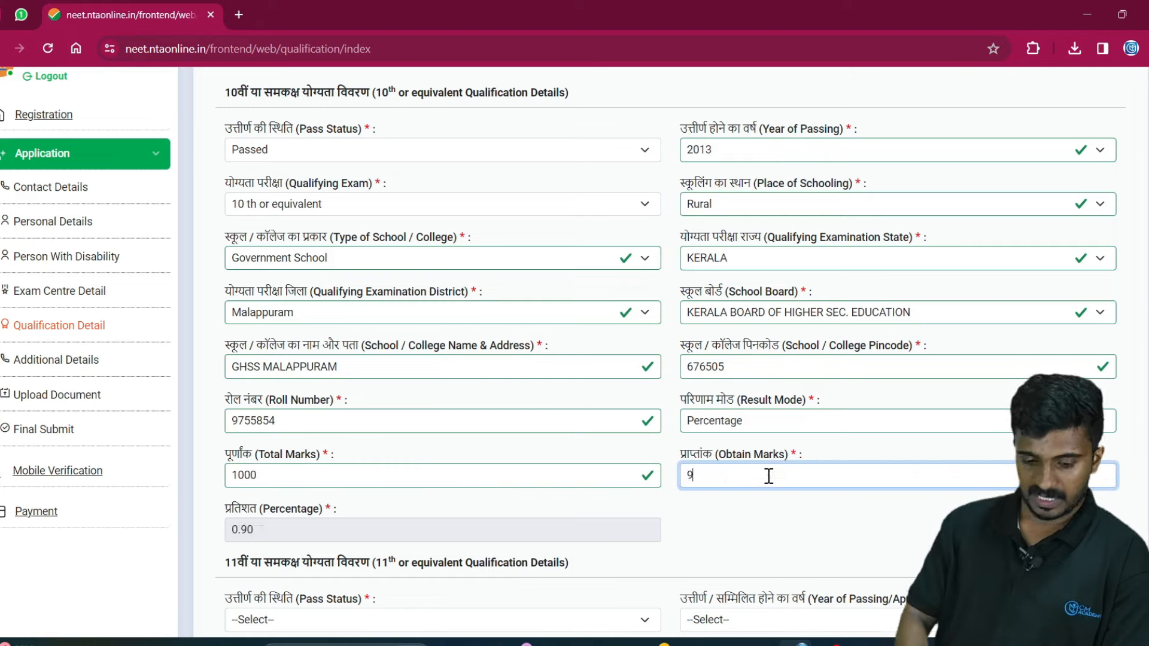
key("BackSpace")
key("BackSpace")
key("BackSpace")
type("900")
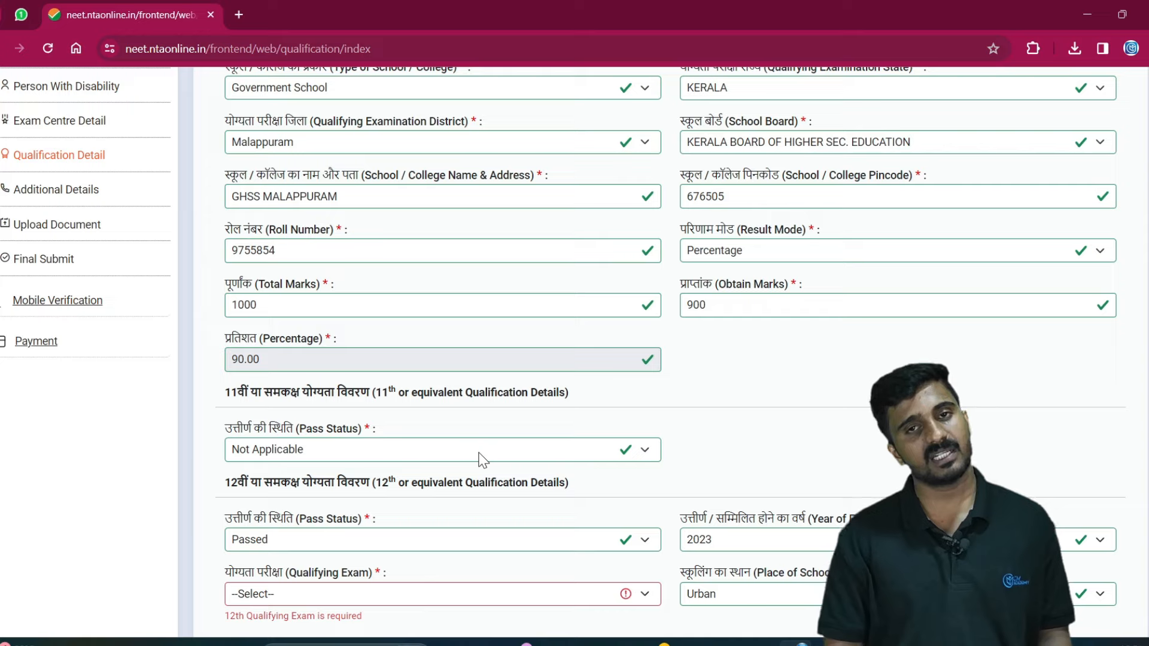
- Mark 11th as Not Applicable and set 12th status Passed with qualifying exam Code 02
left_click(427, 455)
left_click(325, 498)
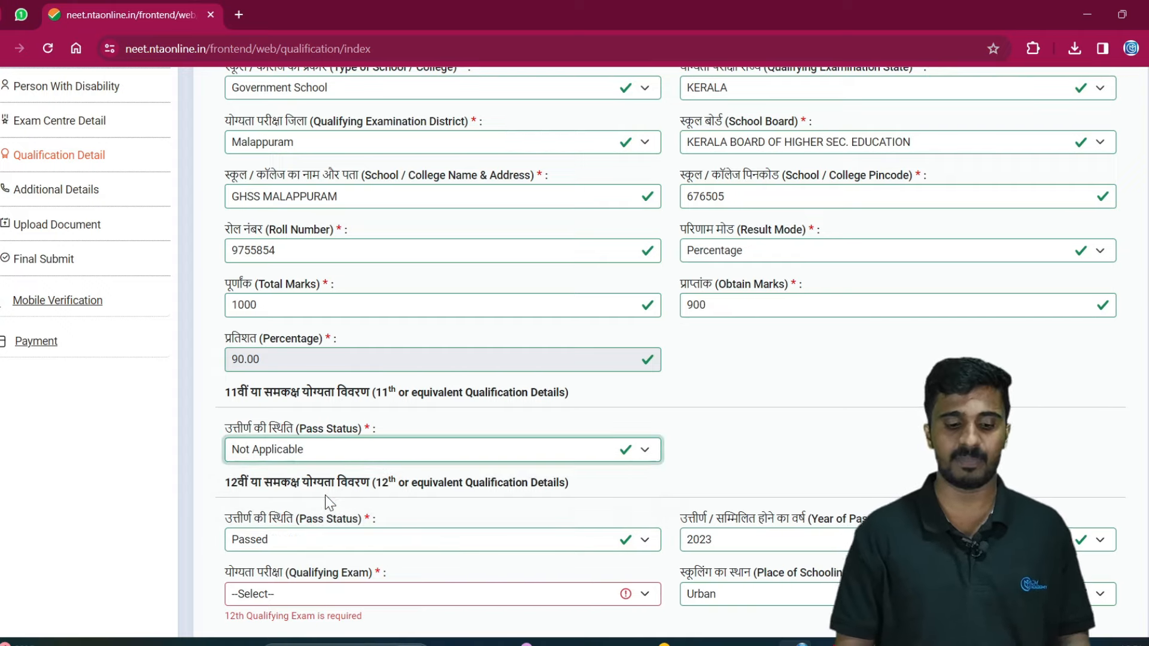
scroll(325, 494, "down", 2)
scroll(325, 494, "down", 2)
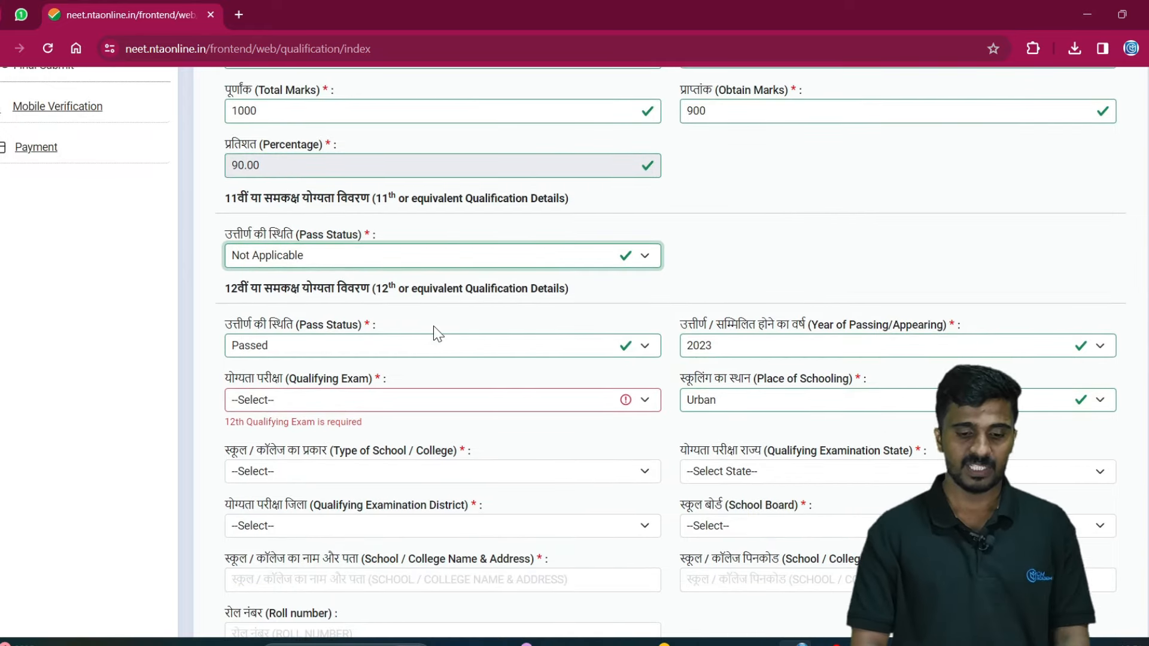
left_click(434, 346)
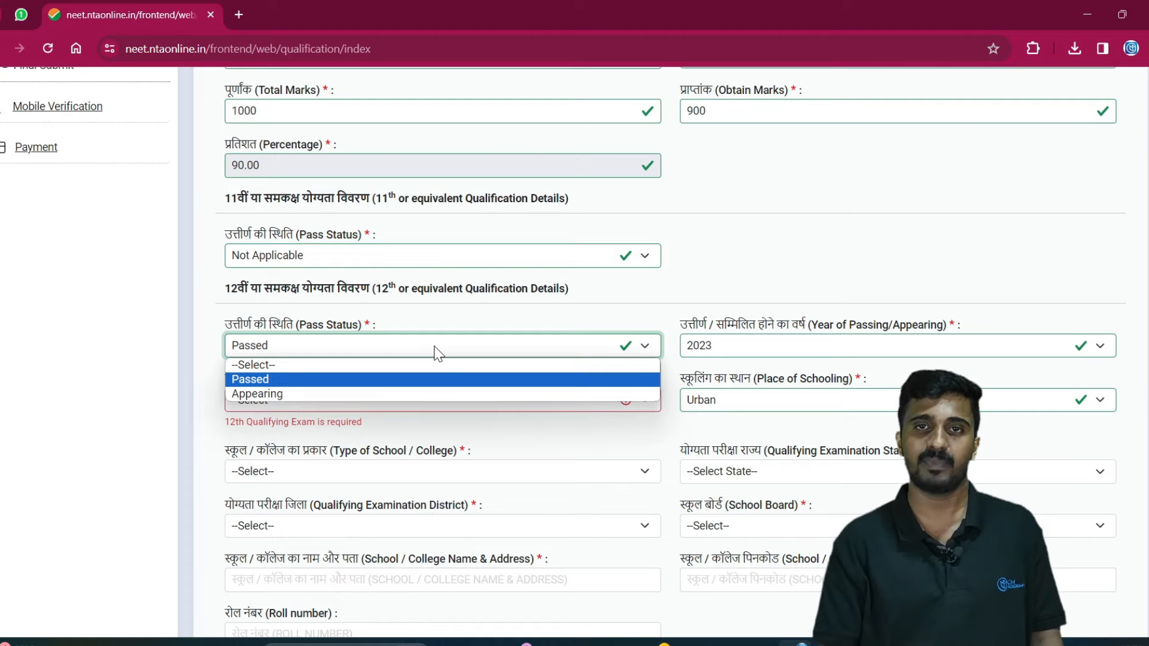
left_click(369, 386)
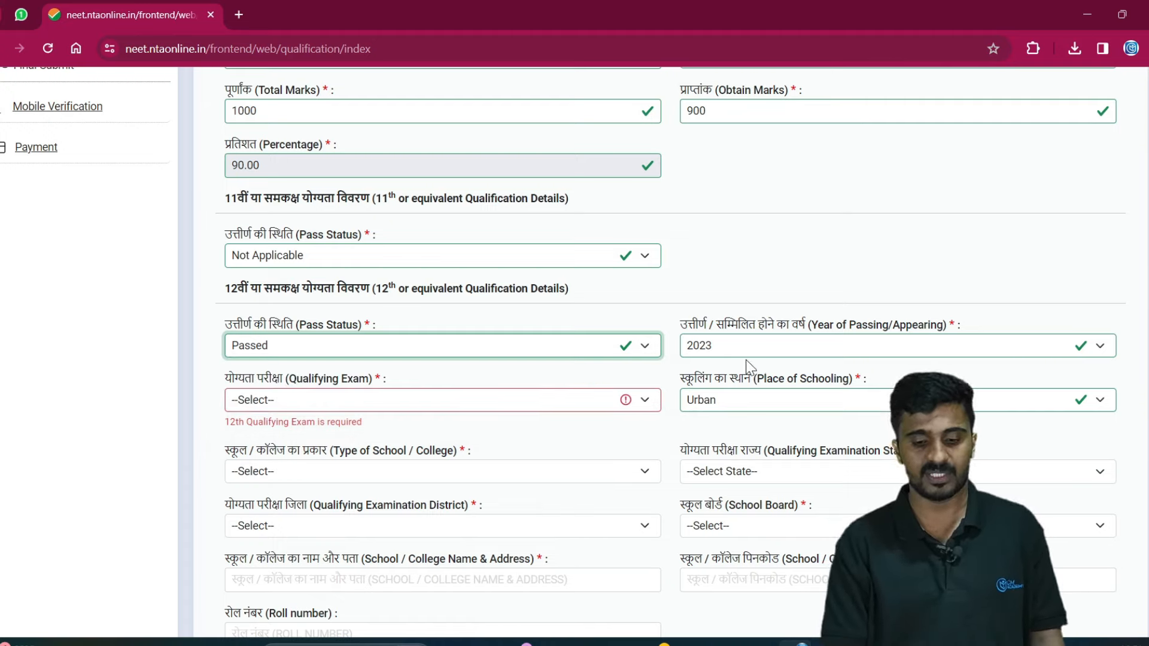
left_click(345, 402)
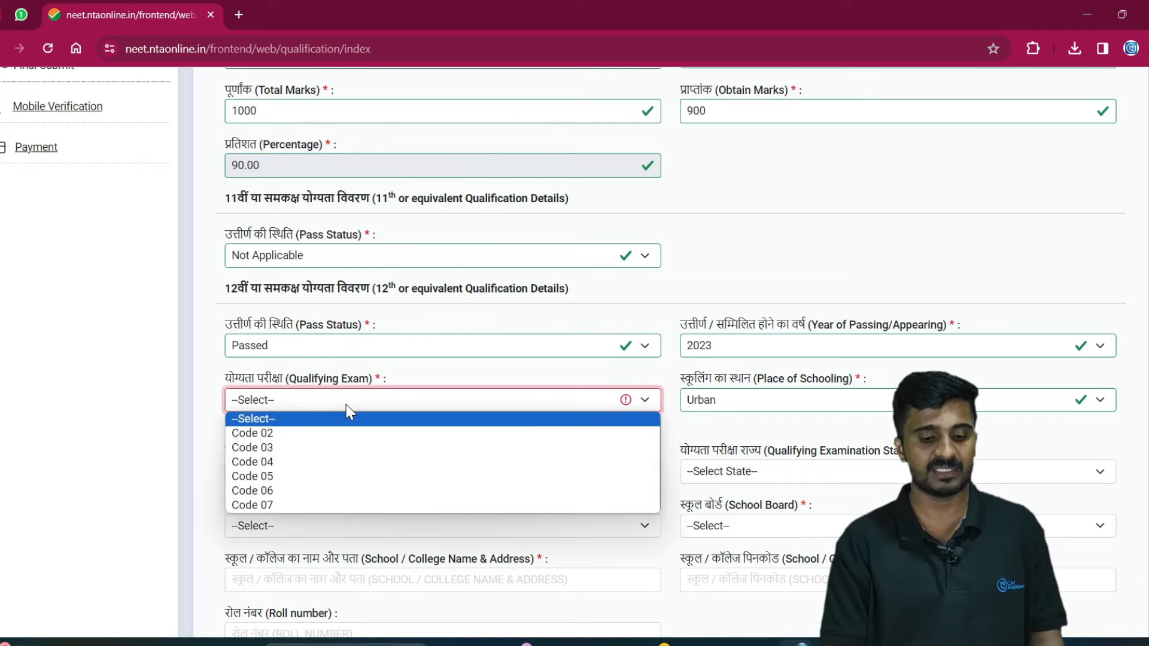
left_click(272, 434)
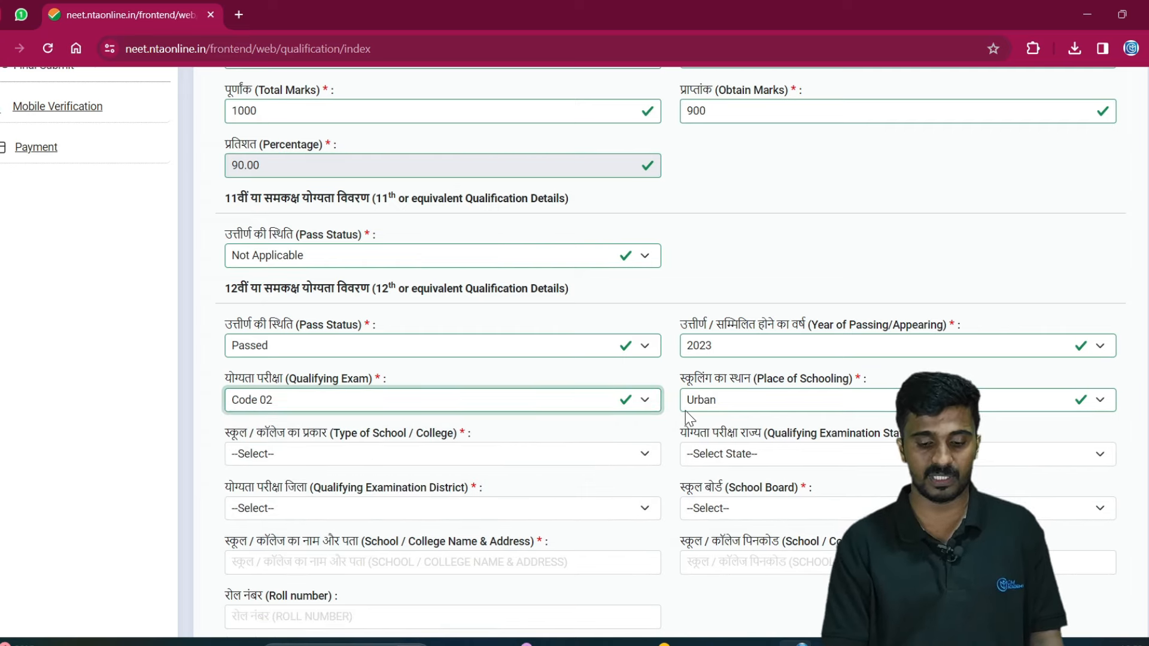
- Set 12th place of schooling to Urban and school type to Private Unaided
left_click(888, 397)
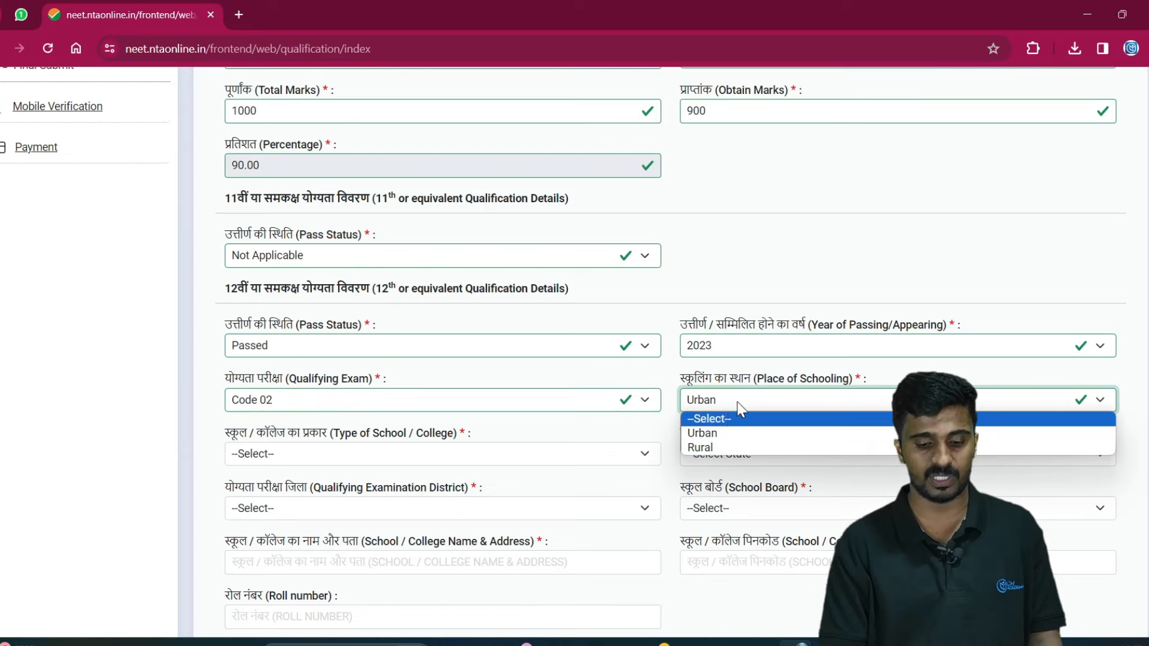
left_click(741, 438)
left_click(553, 454)
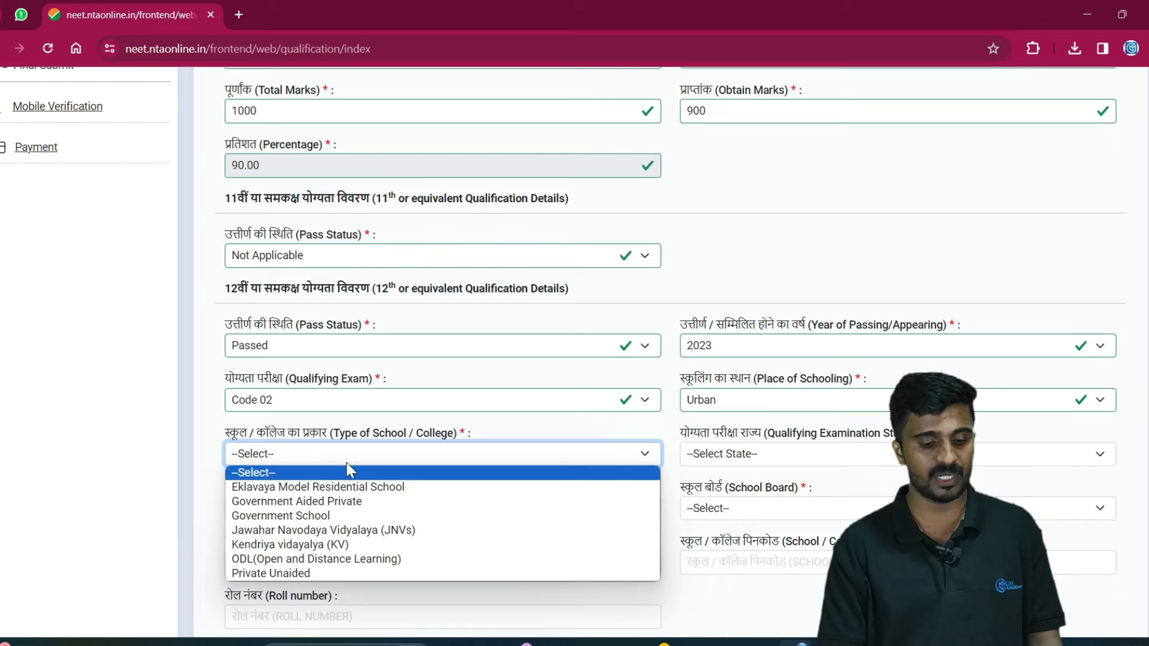
left_click(383, 564)
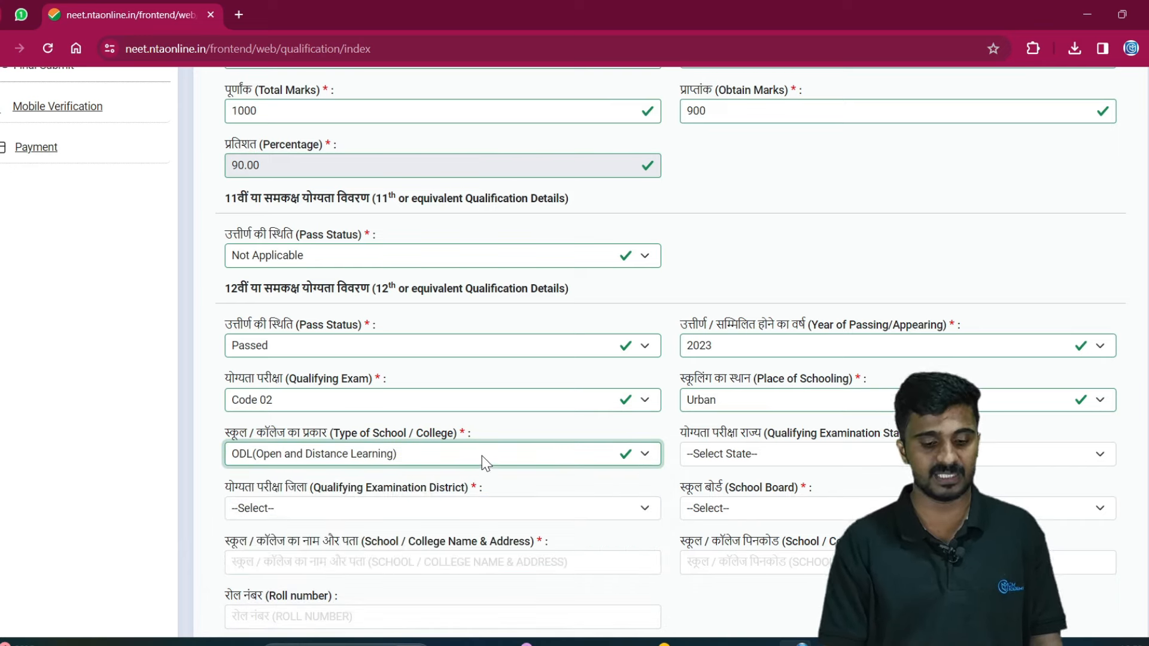
left_click(551, 461)
left_click(297, 575)
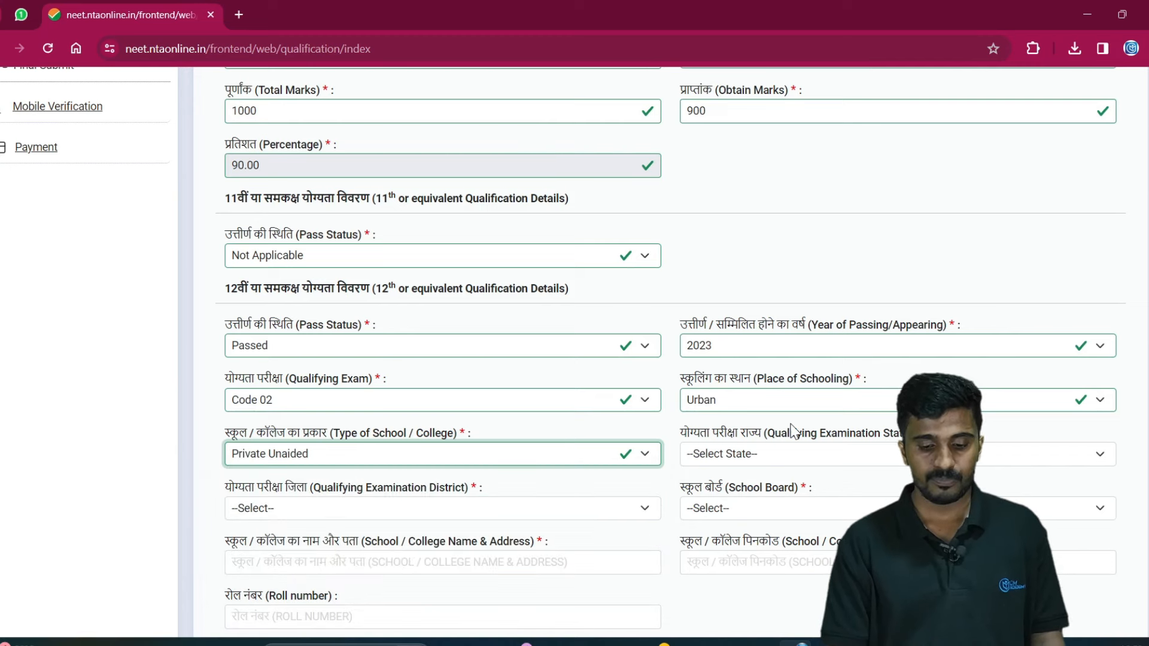
- Choose state KERALA, district Malappuram and board KERALA BOARD OF PUBLIC EXAMINATION
left_click(779, 447)
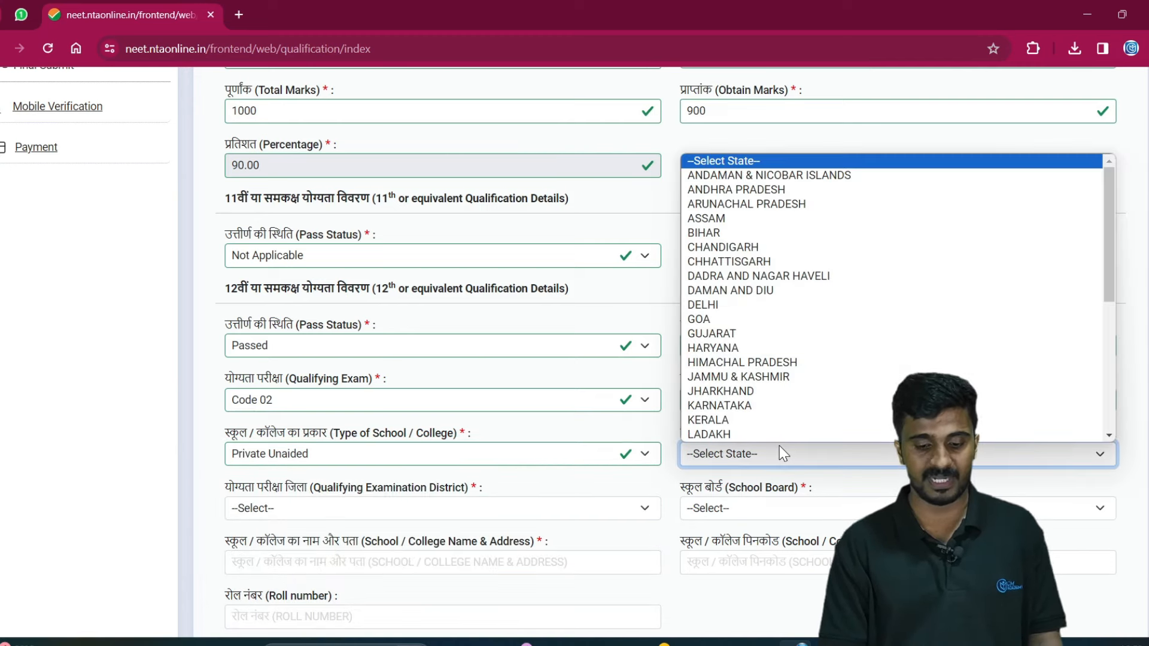
scroll(757, 426, "down", 1)
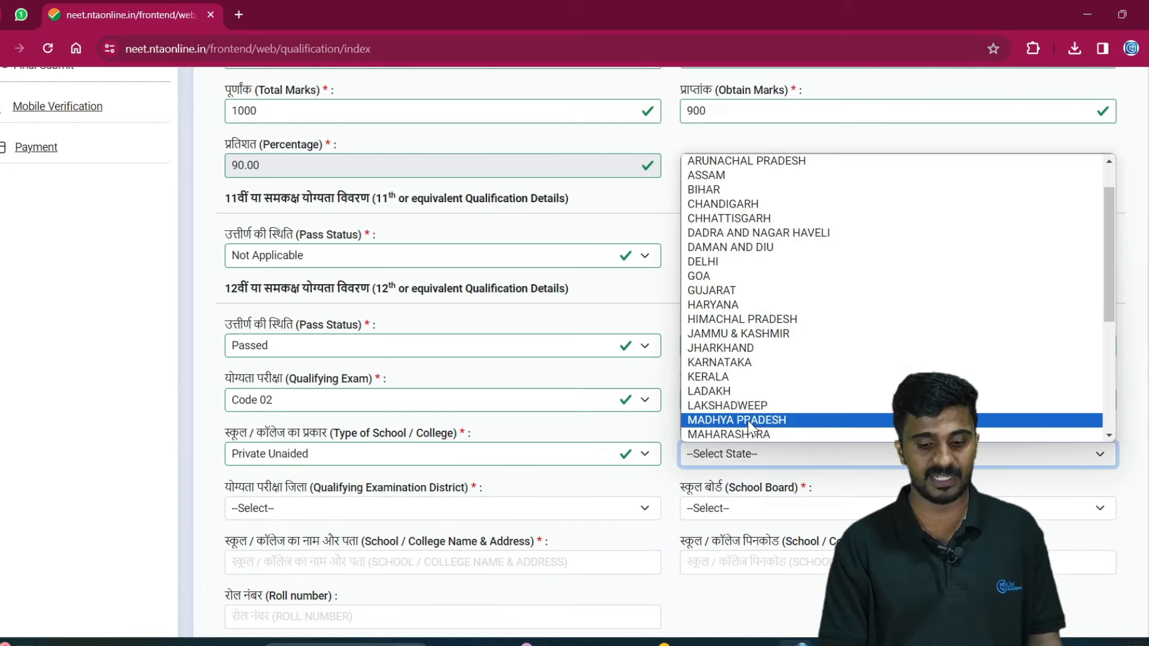
left_click(740, 378)
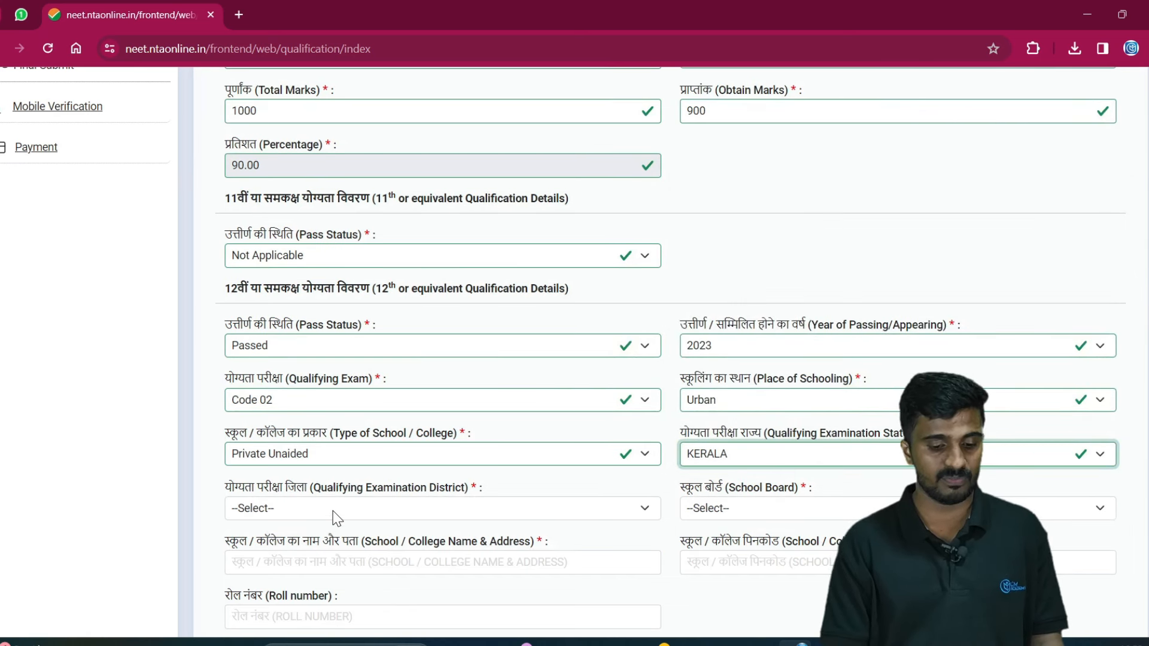
left_click(337, 516)
key("m")
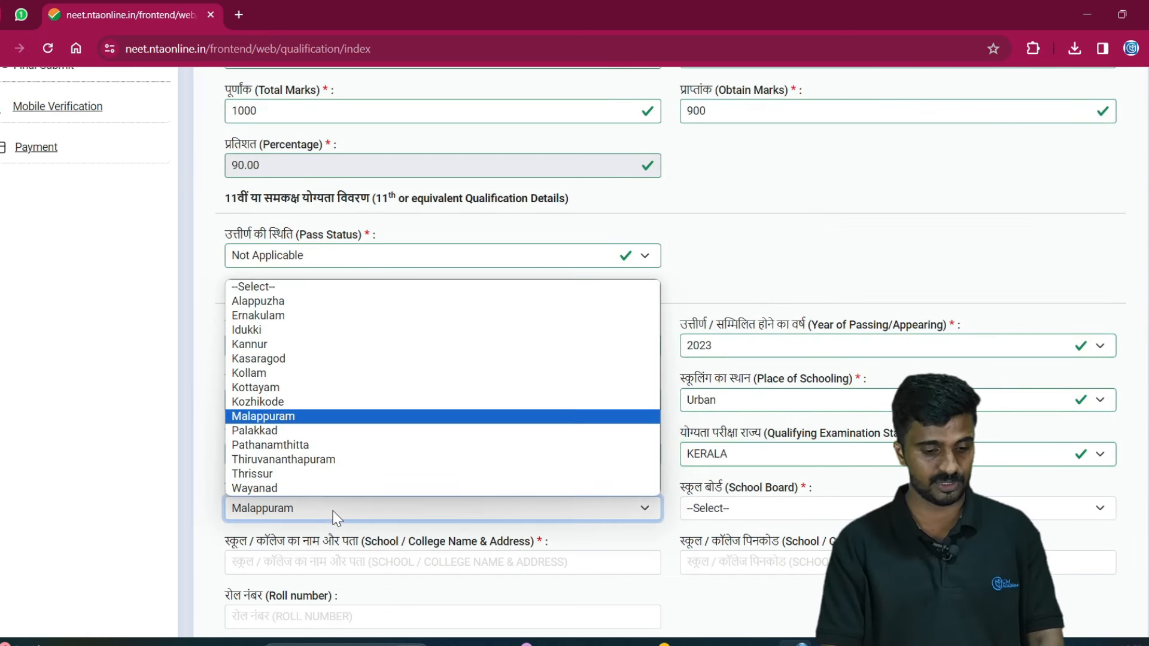
key("Return")
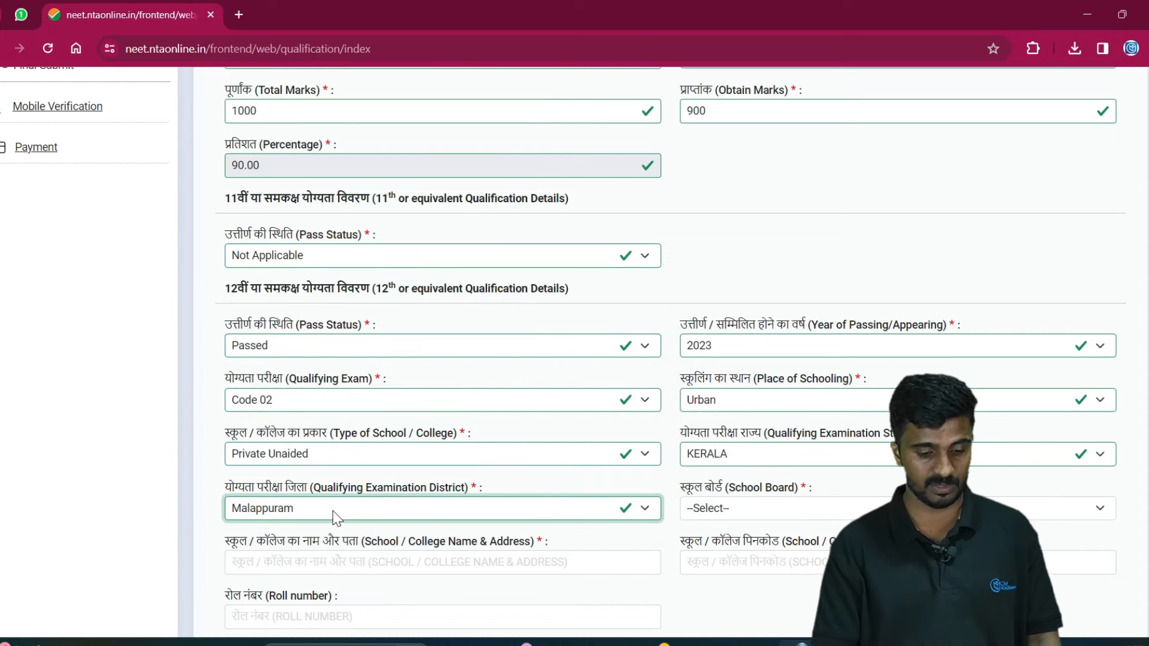
left_click(737, 513)
scroll(789, 413, "down", 3)
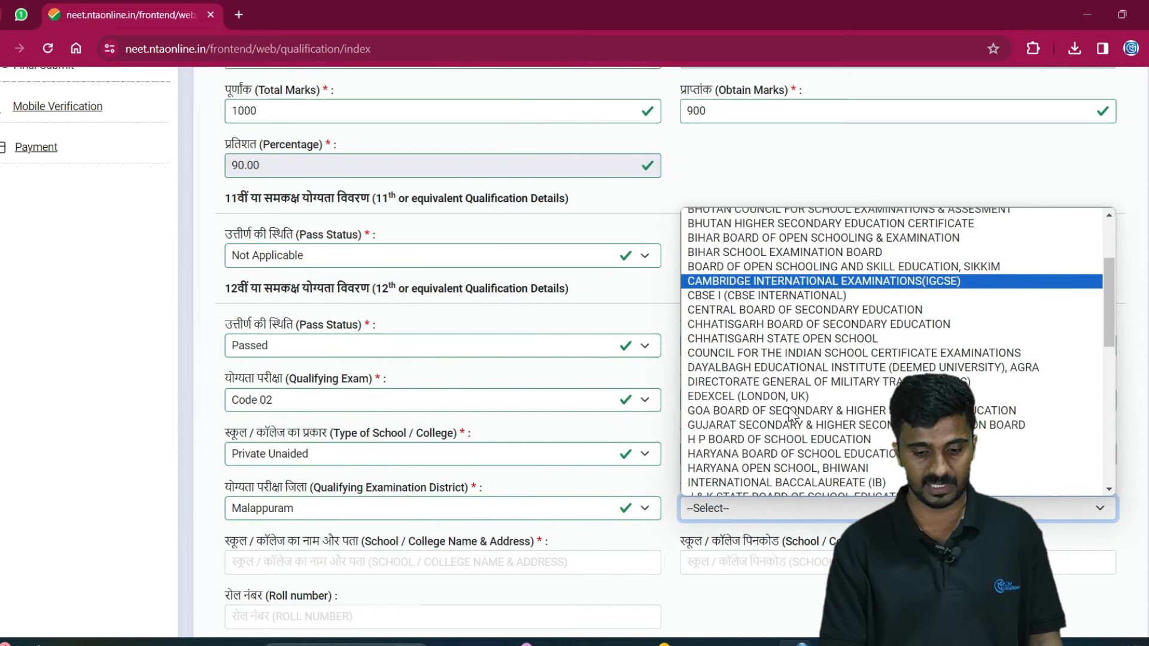
scroll(789, 412, "down", 3)
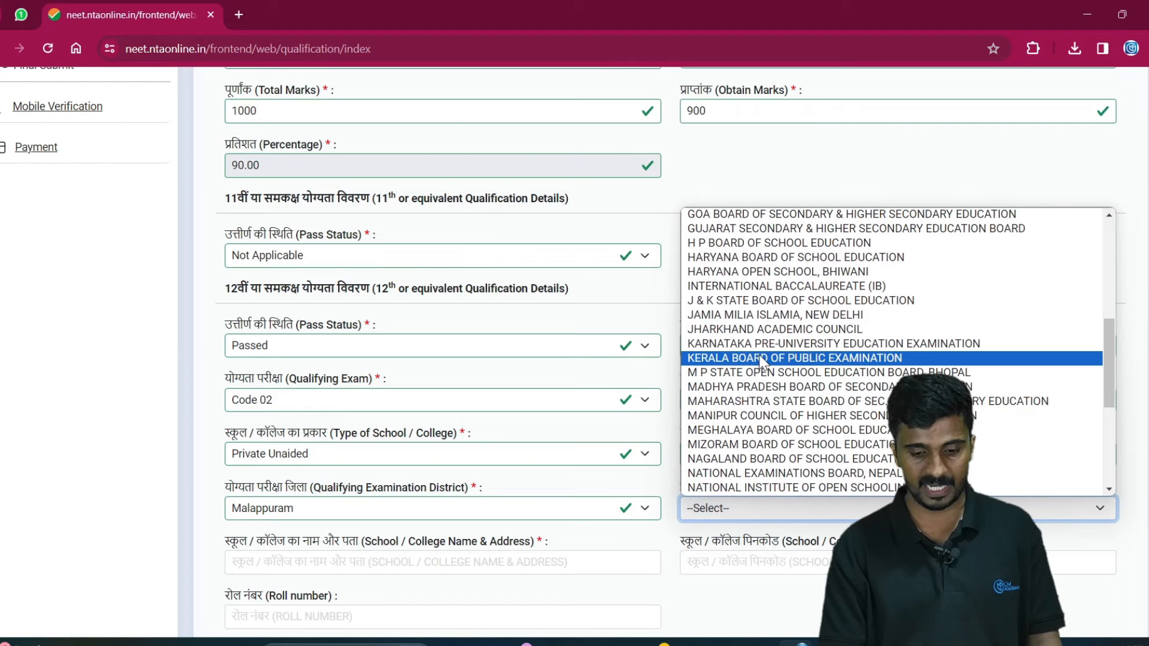
left_click(756, 358)
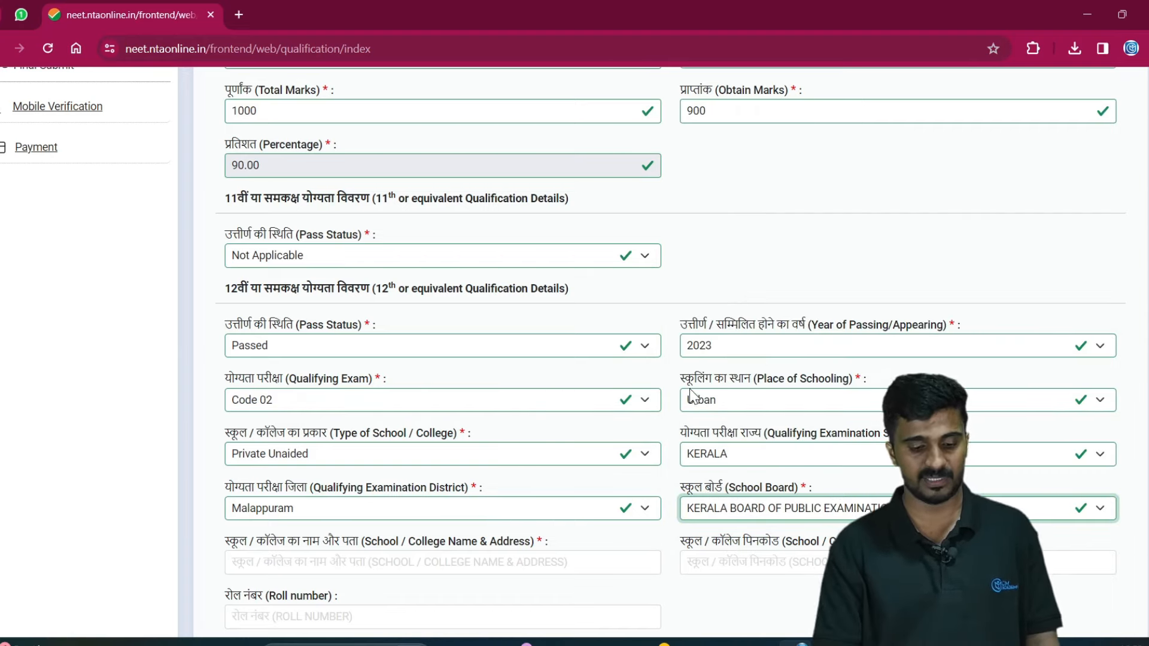
scroll(365, 544, "down", 2)
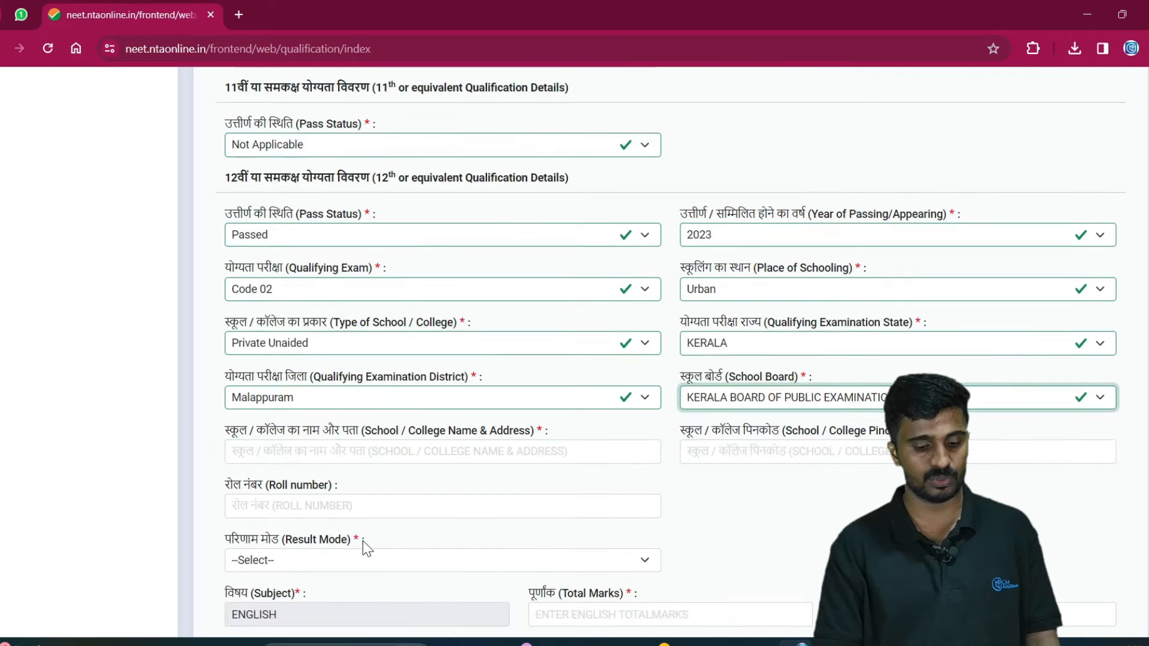
- Enter CM ACADEMY PUBLIC SCHOOL as the 12th school name
left_click(397, 448)
type("CM ACADEMY")
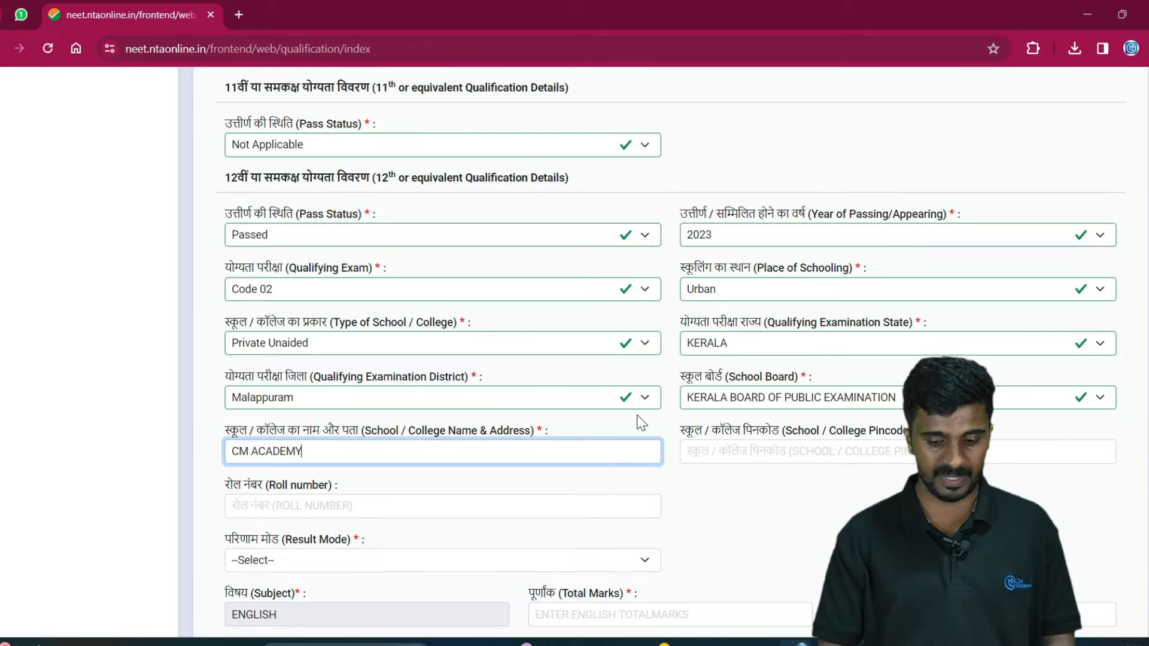
scroll(636, 414, "up", 8)
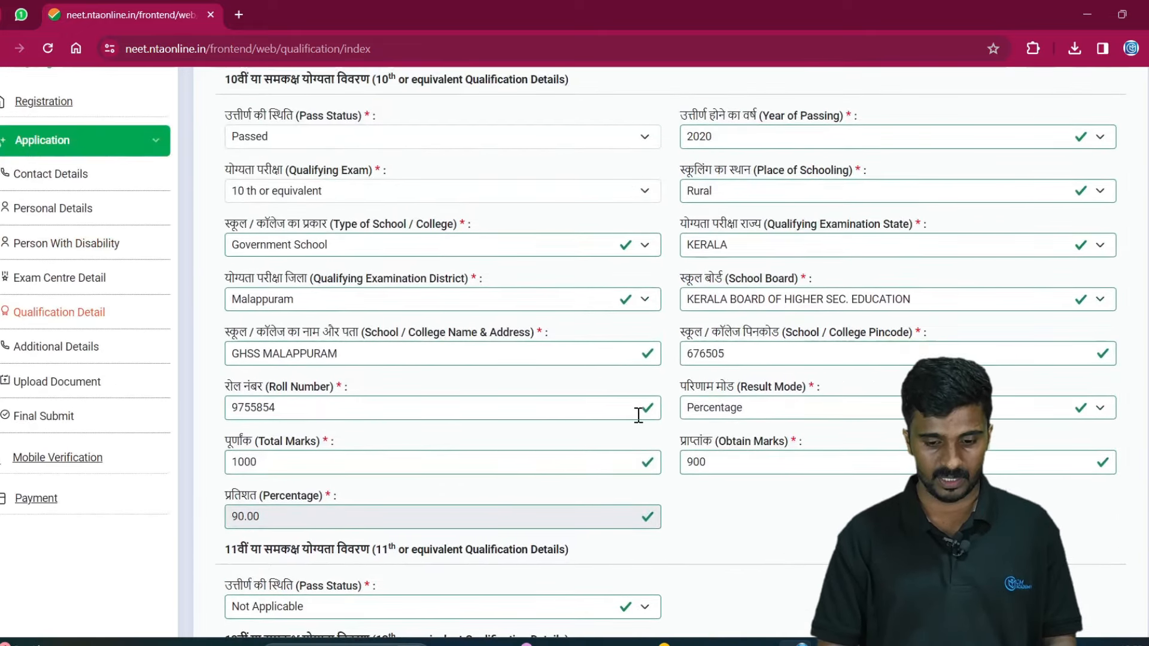
scroll(890, 301, "down", 10)
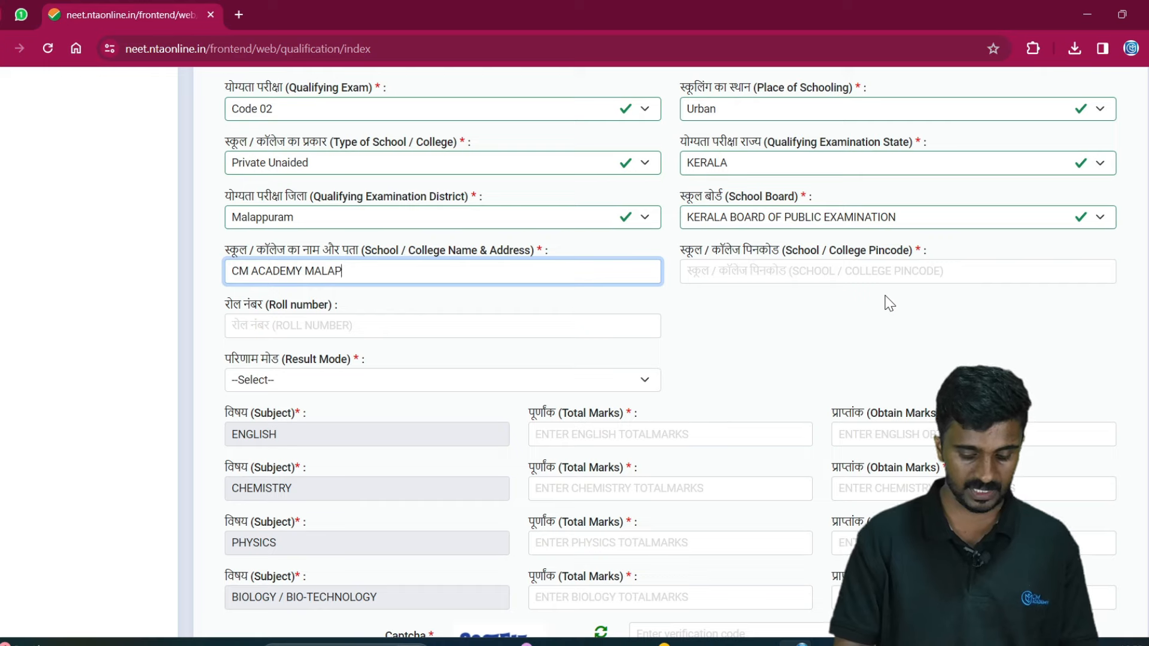
type("PURAM")
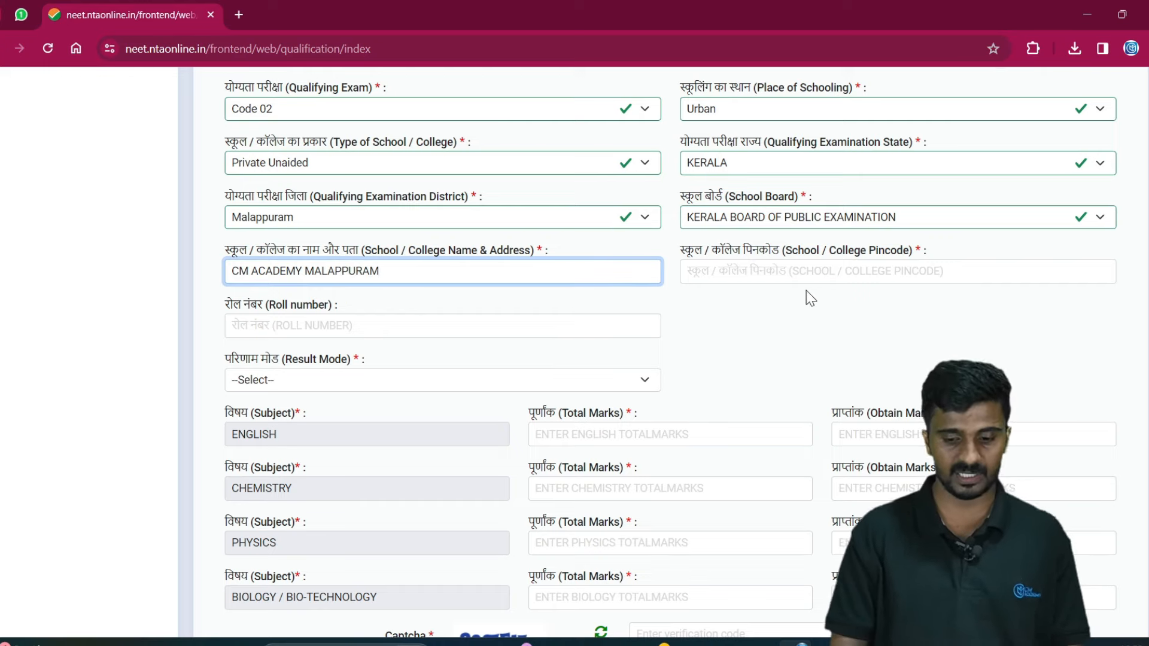
left_click(802, 277)
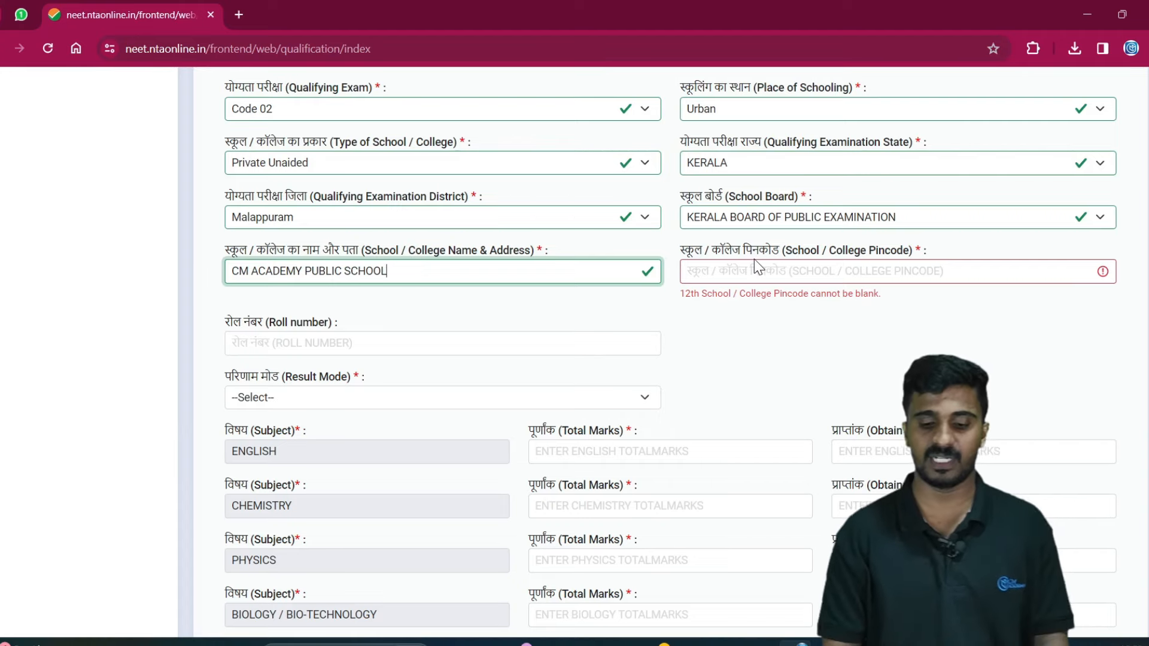
- Fill in the 12th school's pincode and the roll number
left_click(752, 265)
scroll(754, 265, "down", 1)
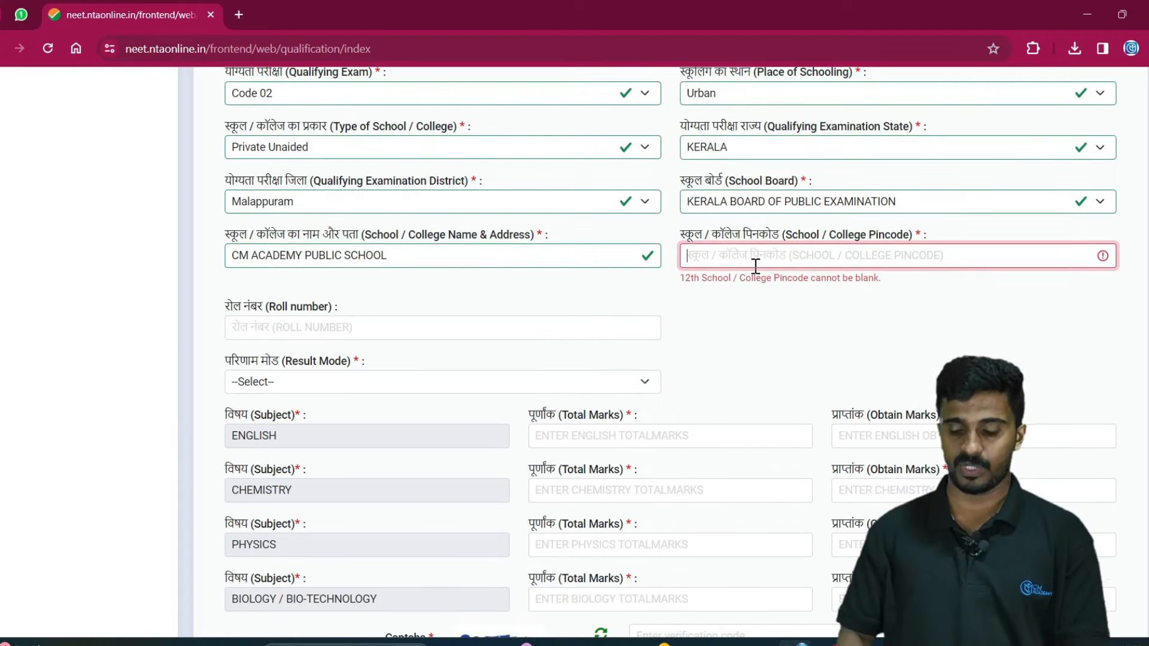
type("676505")
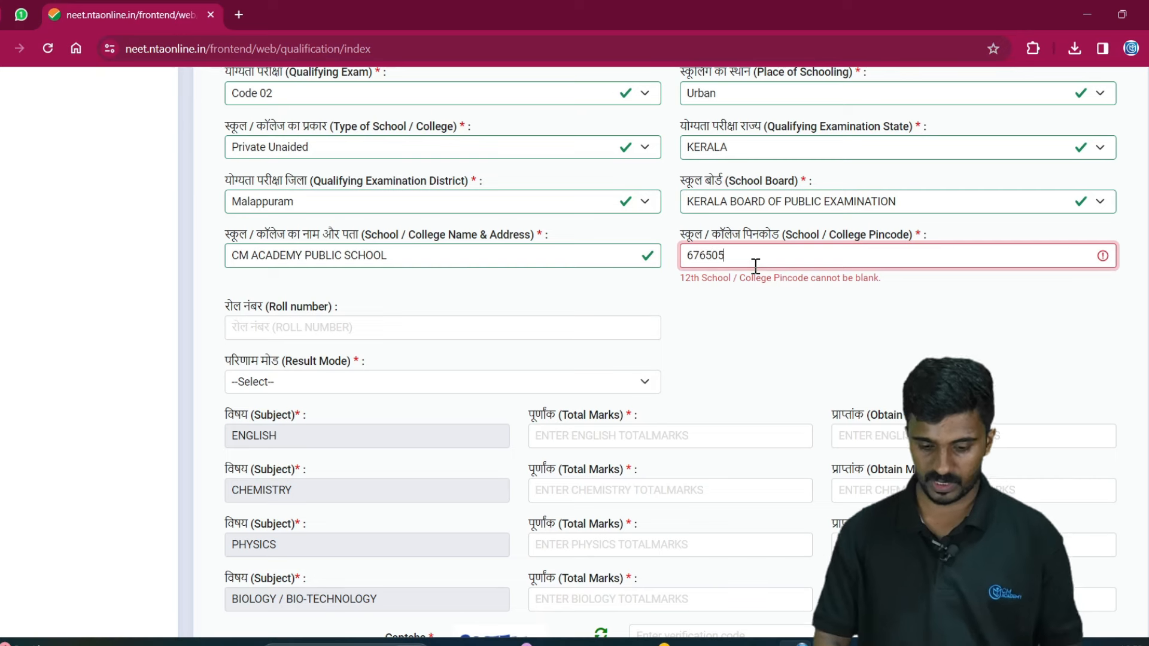
scroll(527, 327, "down", 1)
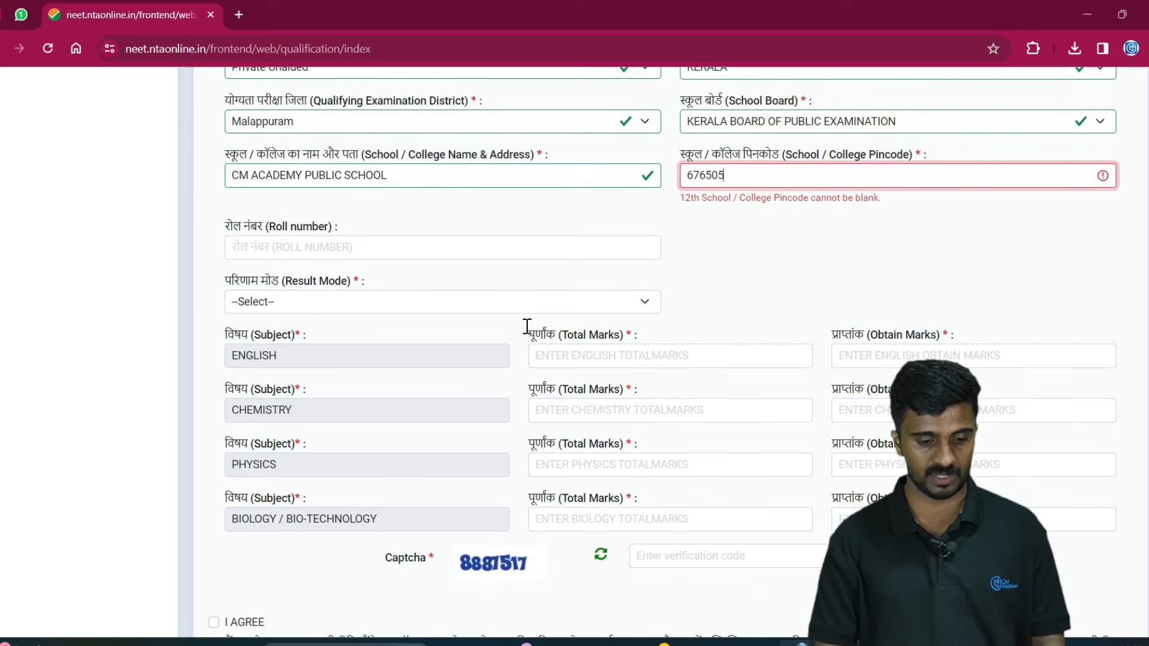
left_click(413, 249)
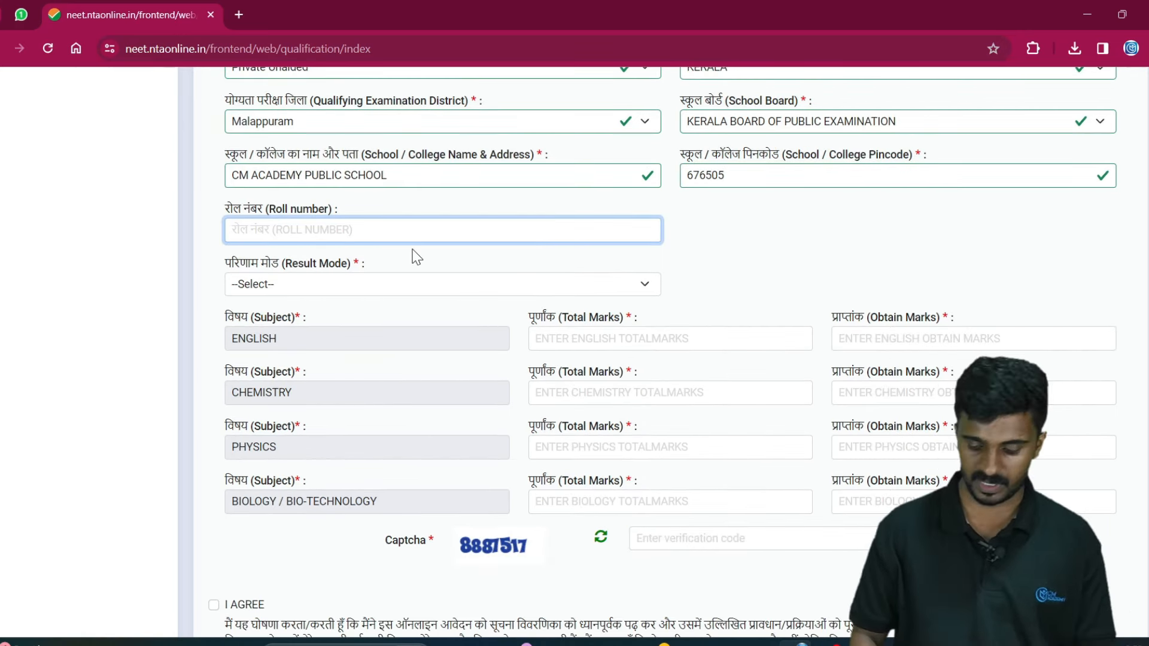
type("1234567")
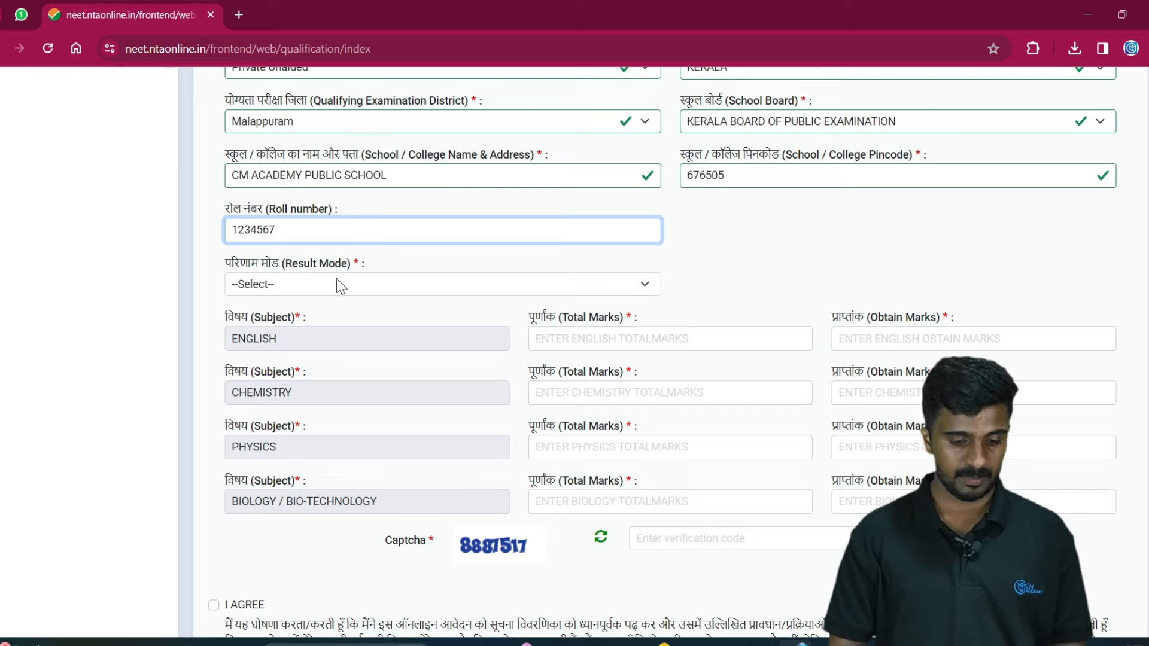
left_click(306, 282)
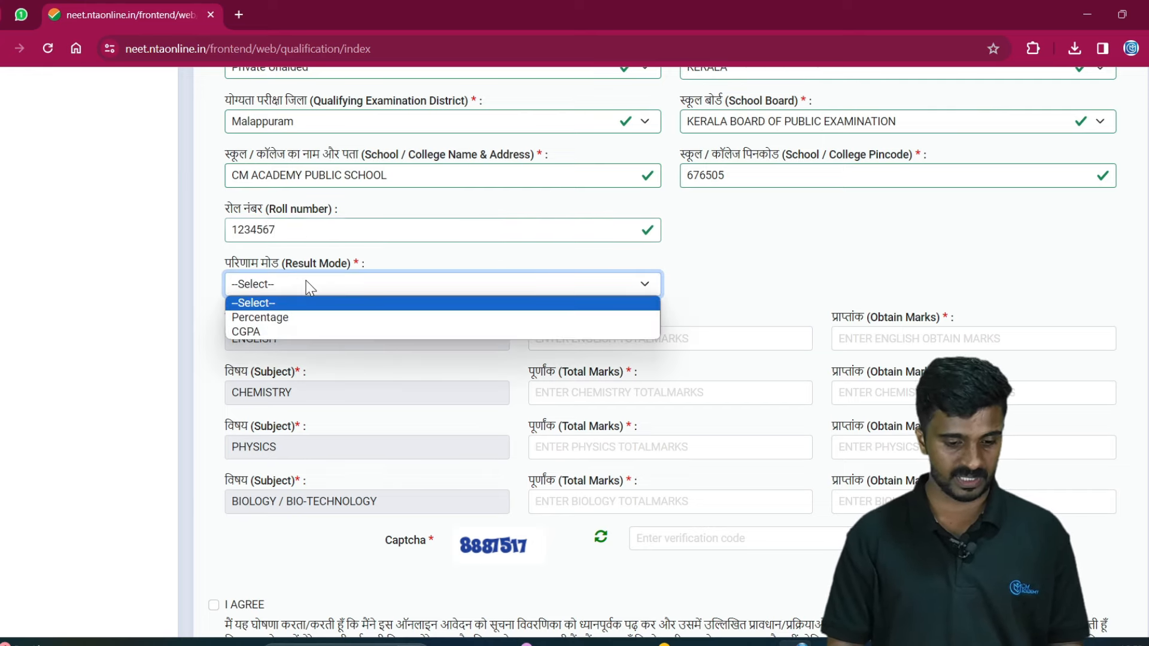
- Choose Percentage result mode and enter 12th marks 1200 of 1200, 200 per subject
left_click(263, 318)
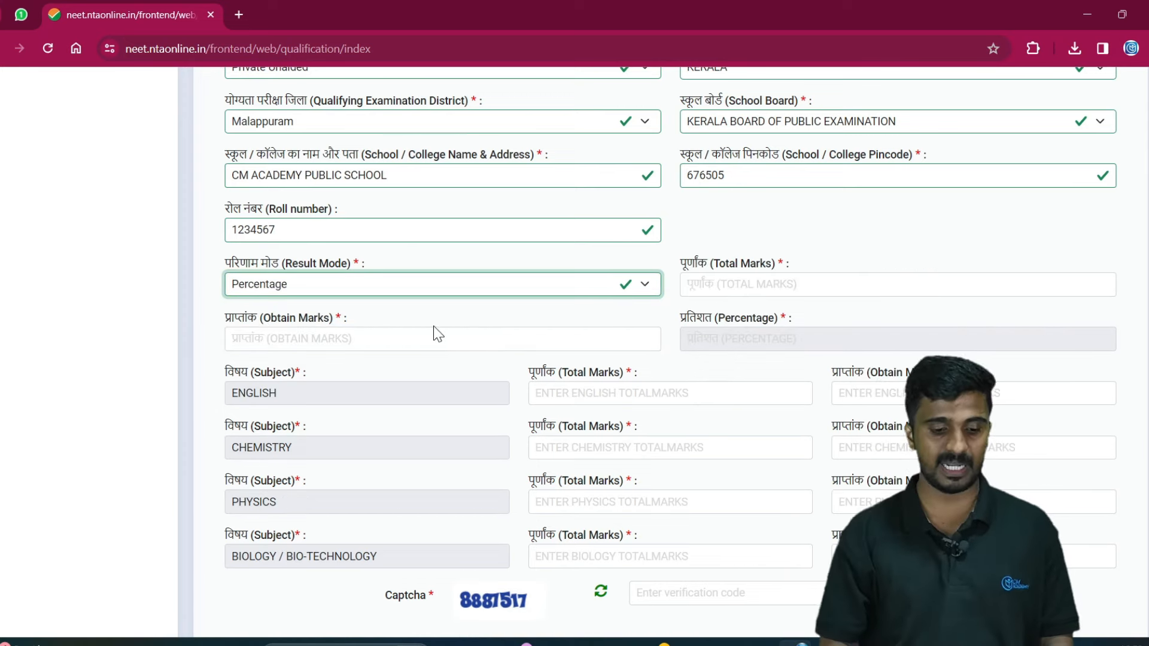
left_click(798, 284)
type("1200")
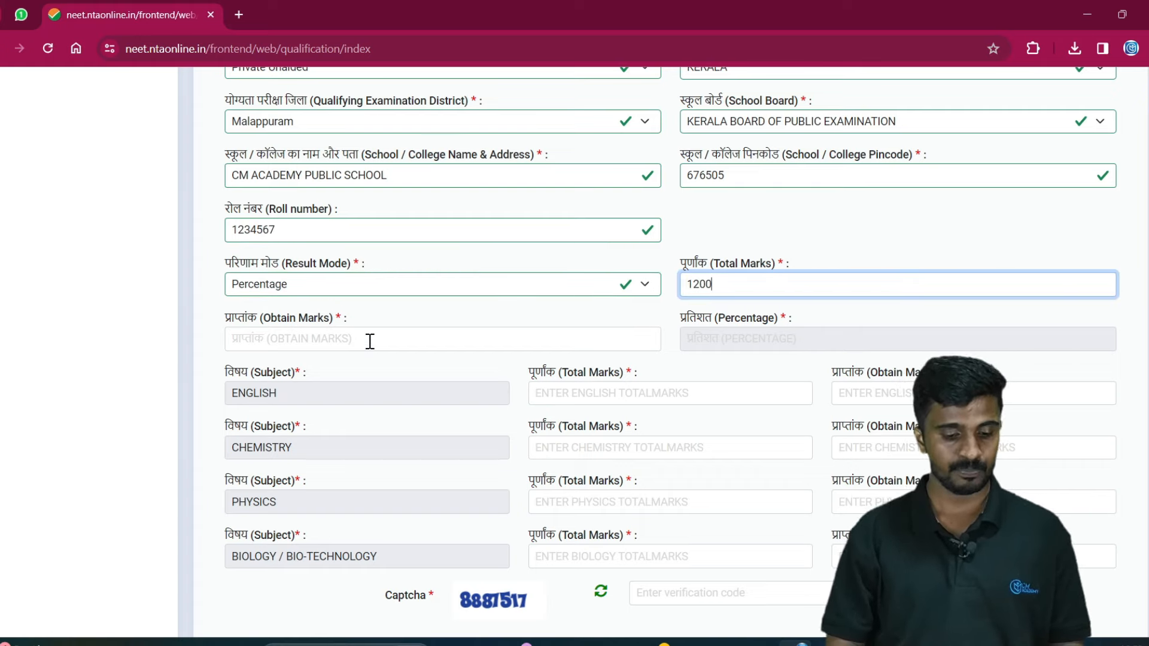
left_click(369, 341)
type("1200")
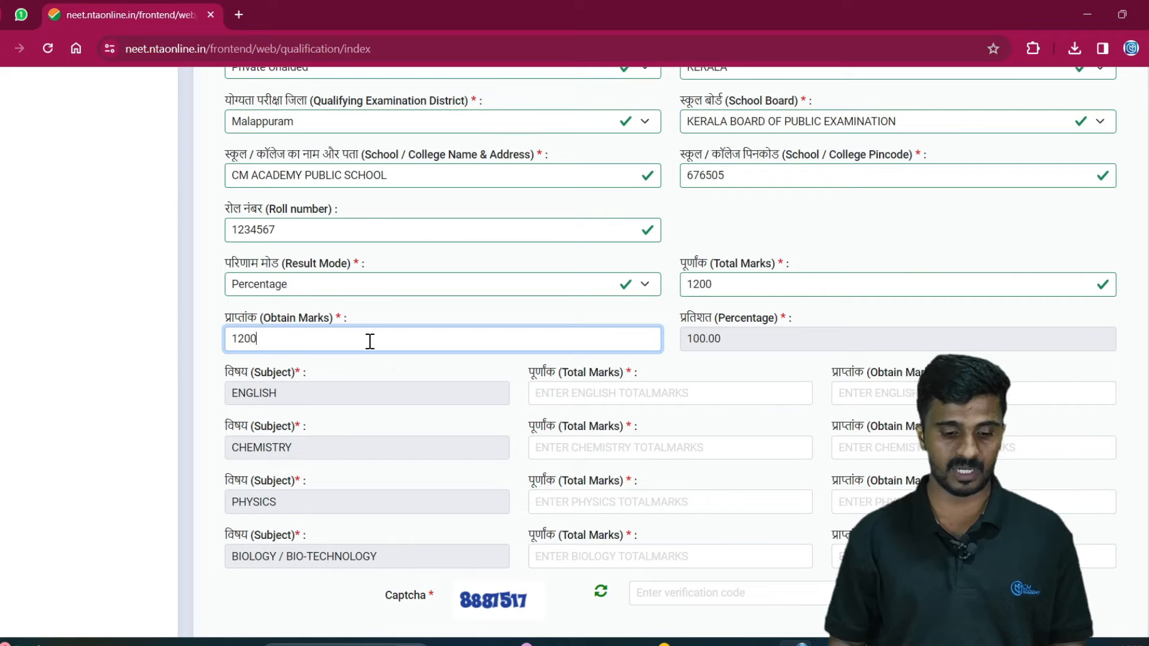
left_click(651, 397)
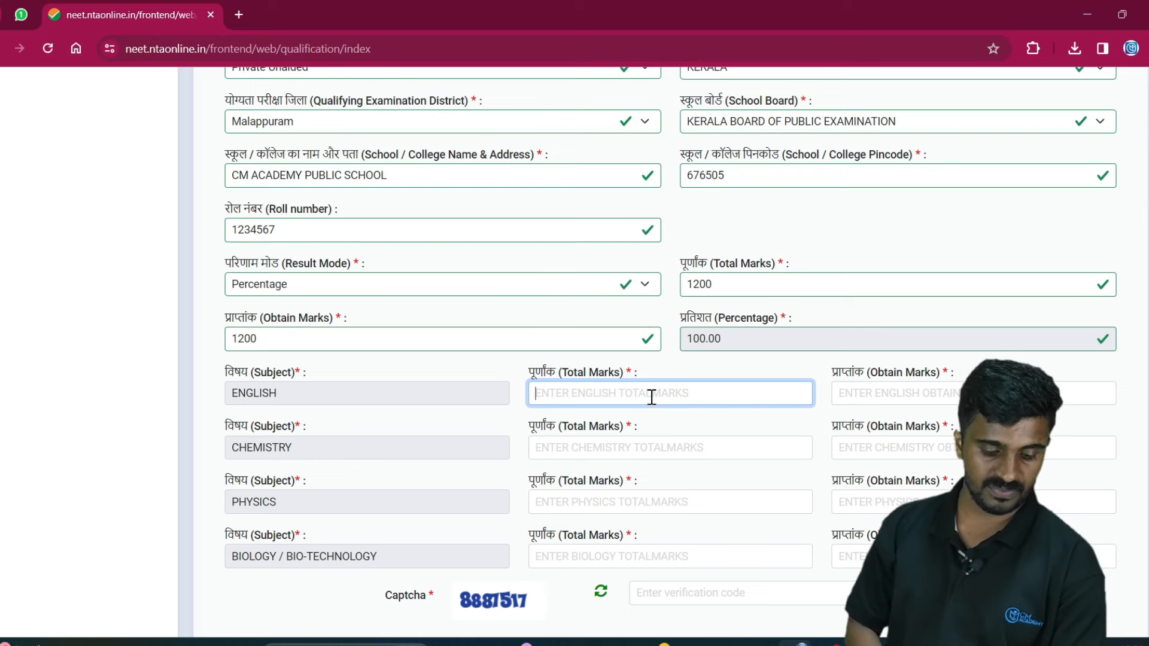
scroll(651, 396, "down", 1)
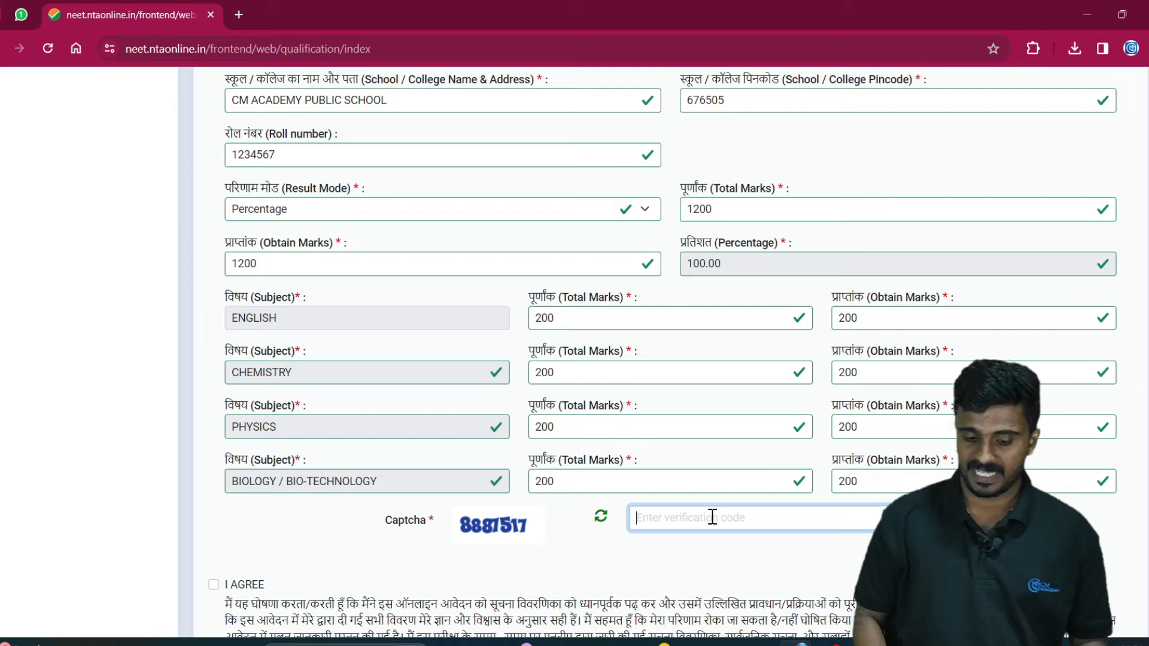
- Enter the captcha, accept the declaration and save the qualification details
type("888")
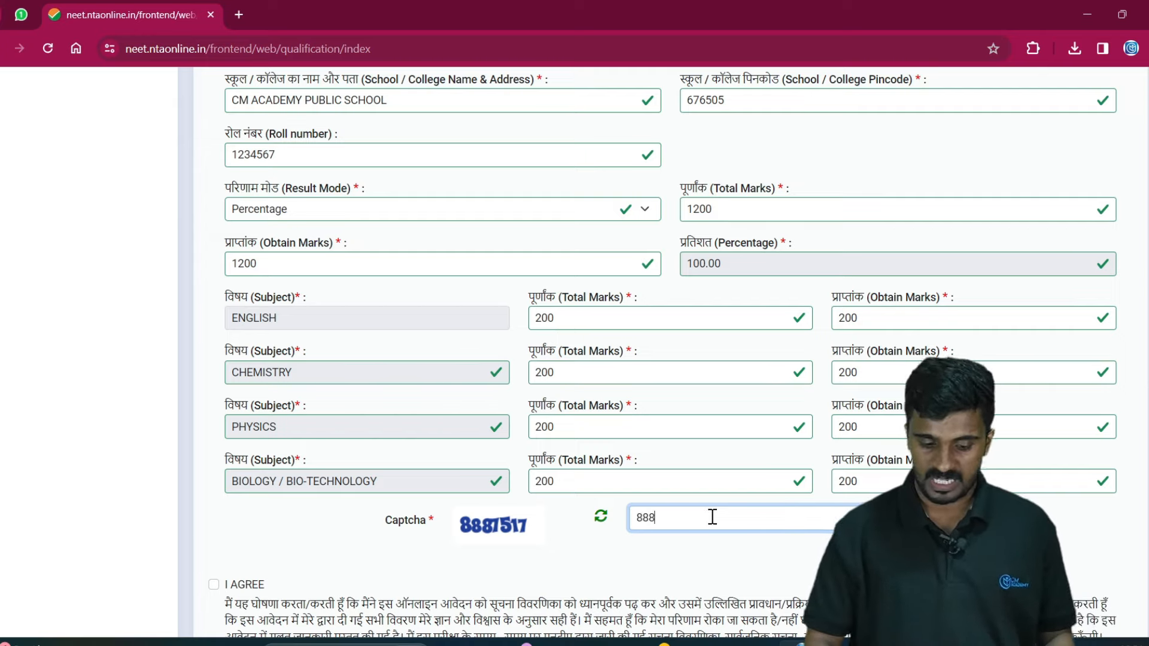
type("7517")
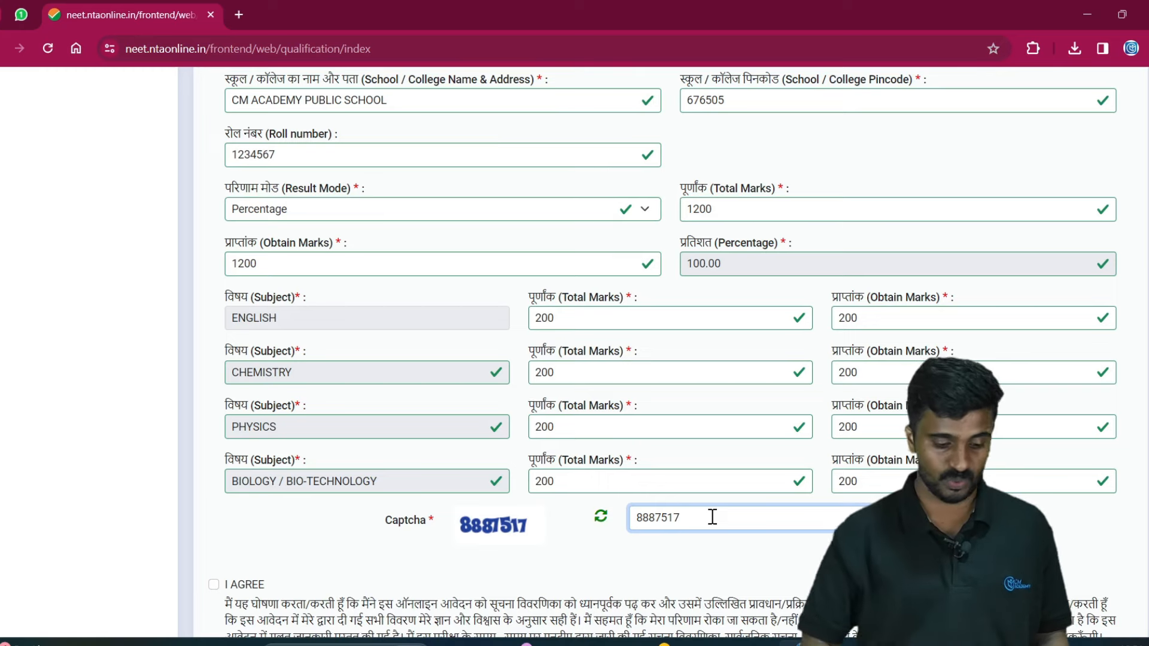
left_click(214, 584)
scroll(372, 578, "down", 3)
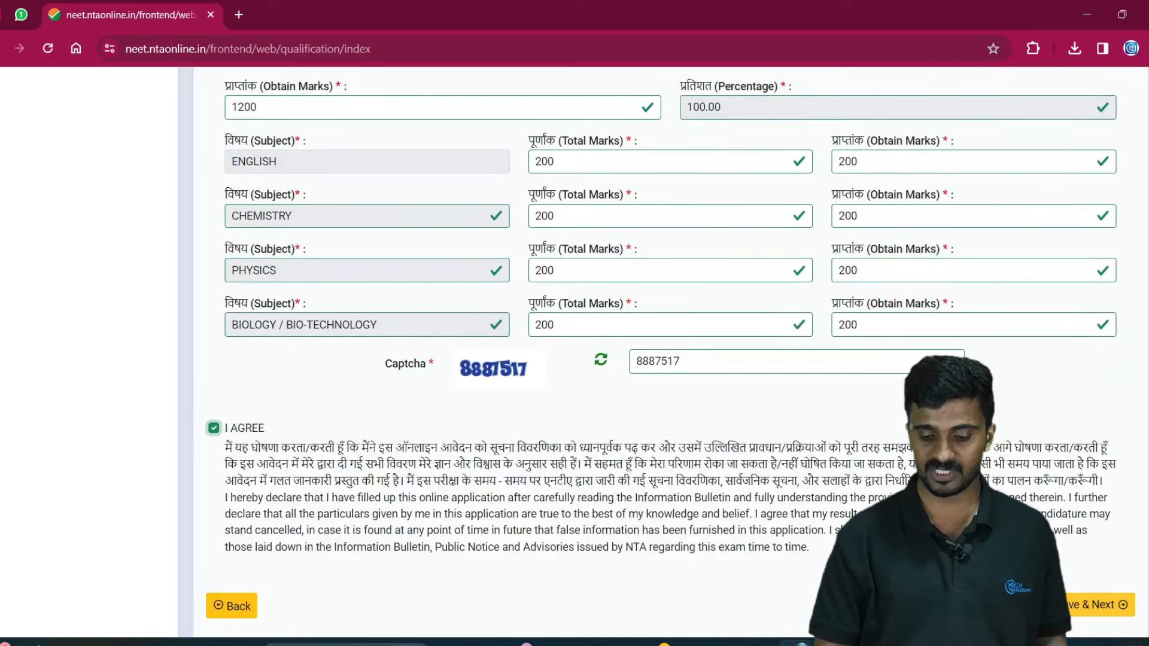
left_click(1078, 606)
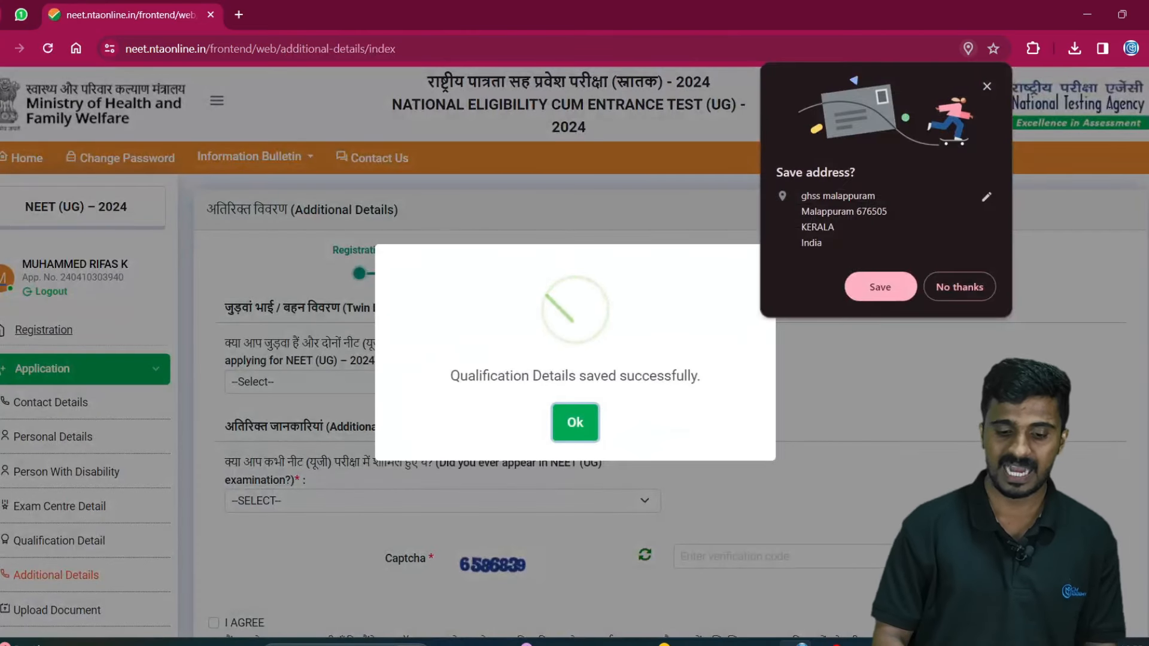
- Dismiss the notices, then answer No to the twin question and YES to appearing in NEET before
left_click(575, 423)
left_click(935, 289)
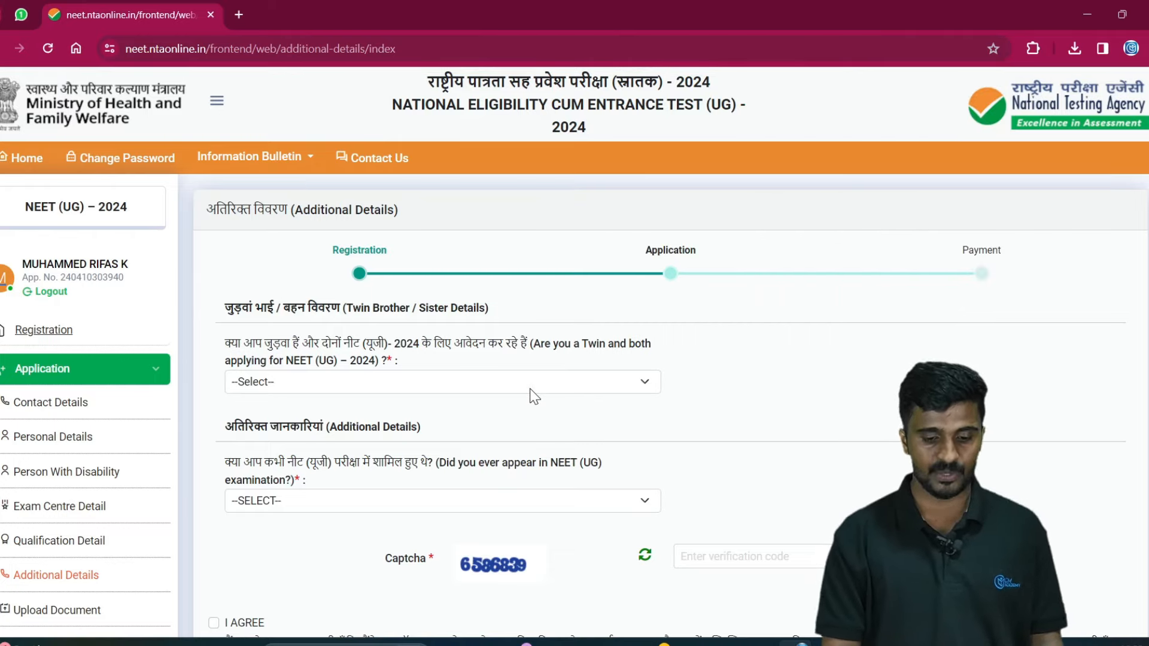
left_click(532, 389)
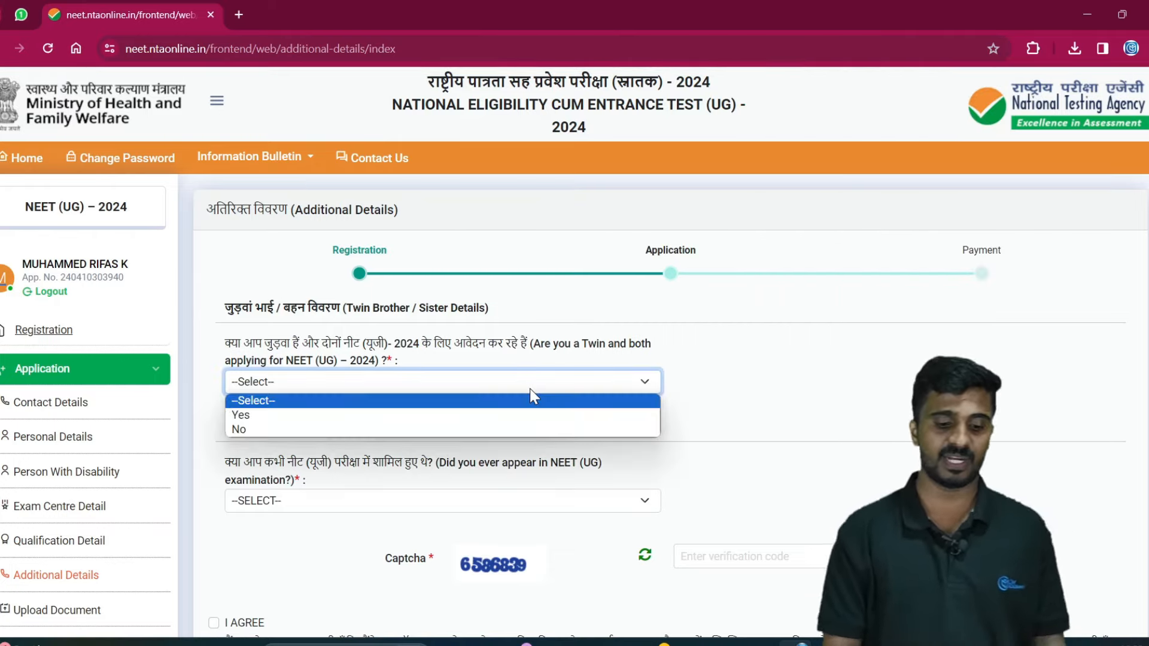
left_click(383, 430)
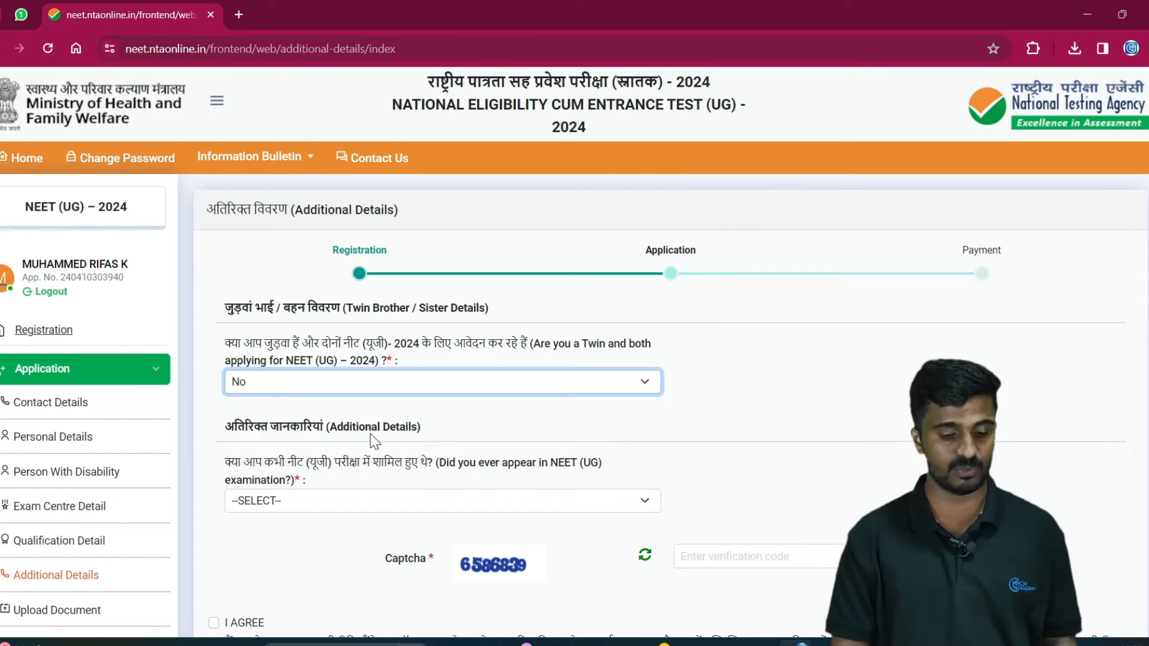
left_click(402, 503)
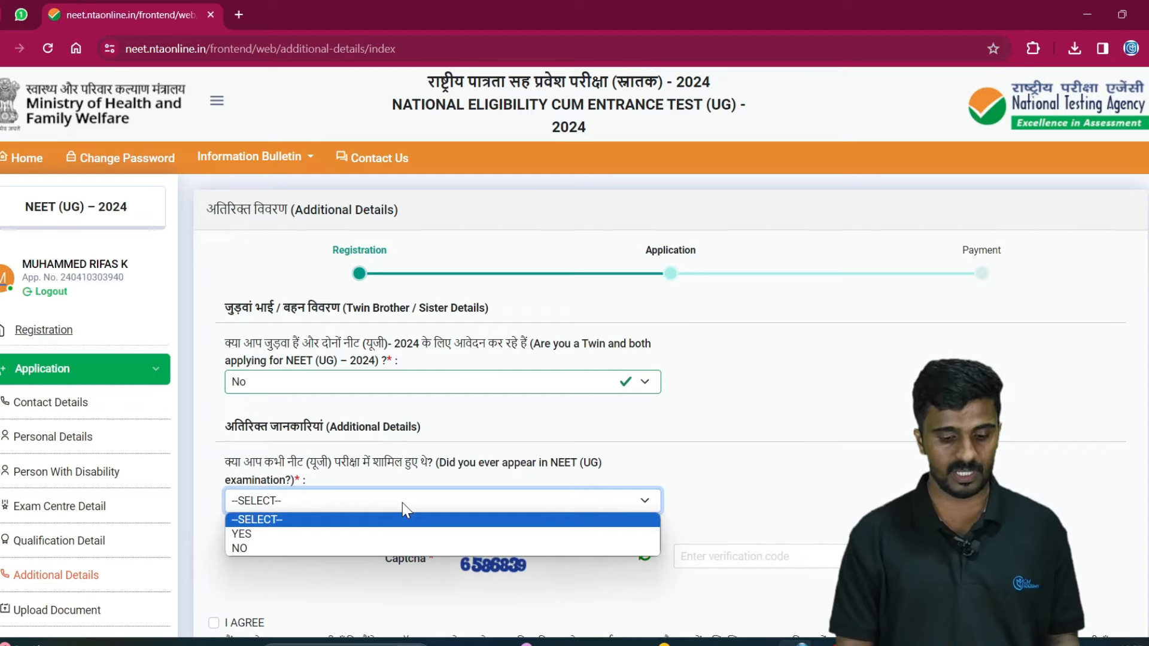
left_click(291, 534)
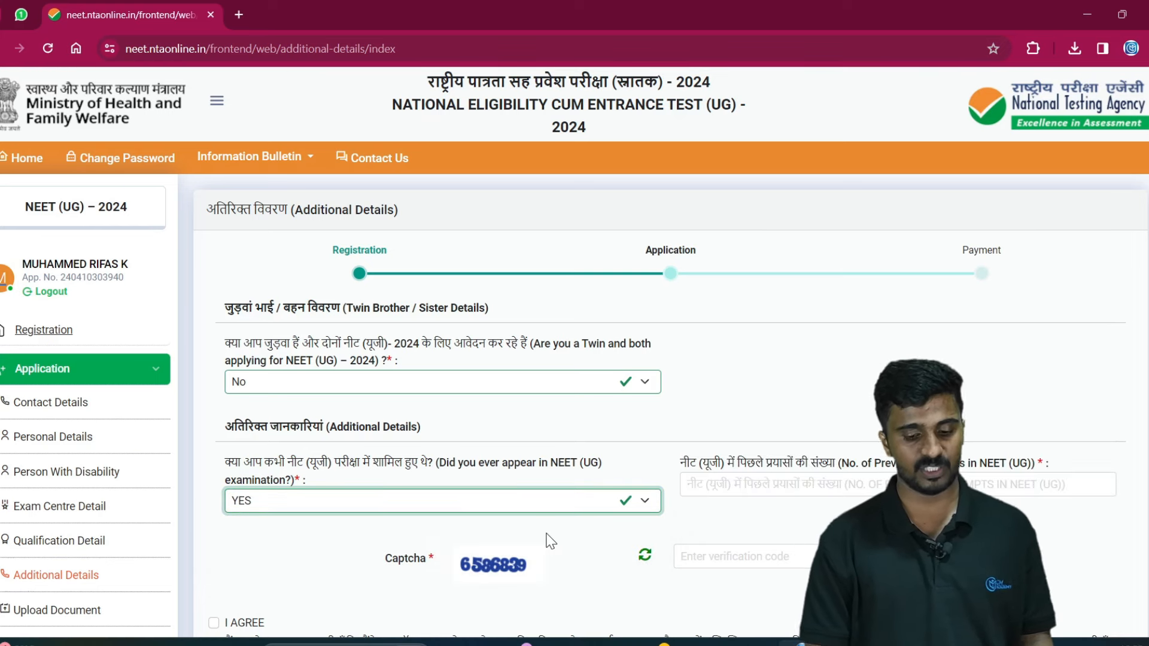
scroll(551, 542, "down", 2)
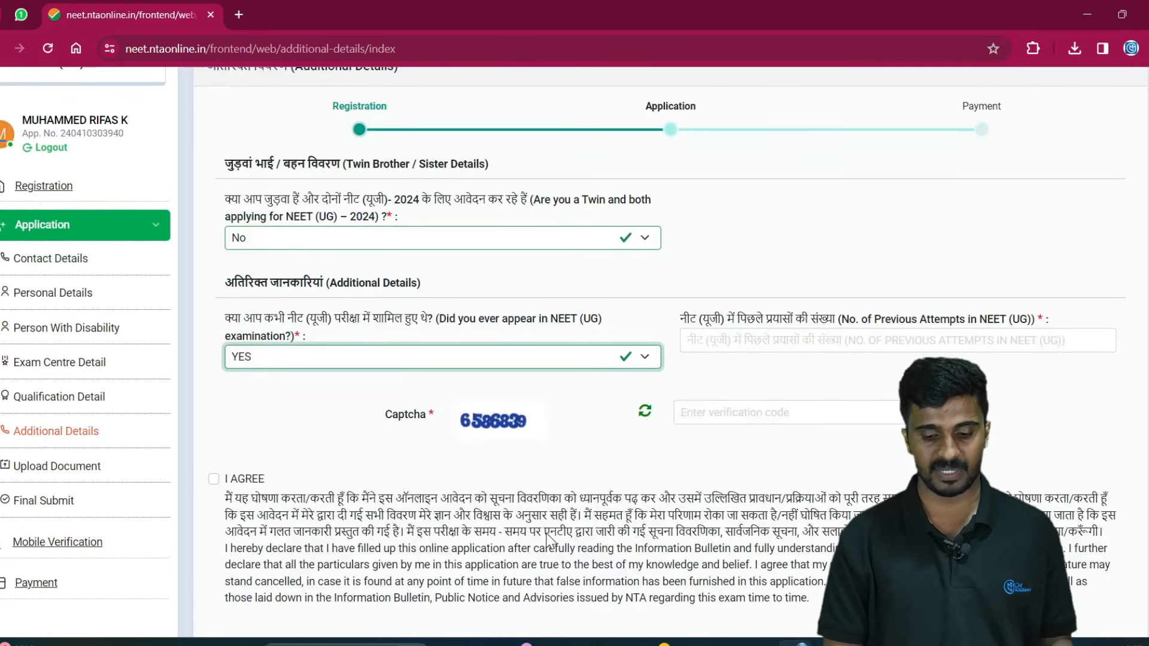
- Enter 1 previous attempt, fill in the captcha, accept the declaration and save the additional details
left_click(879, 343)
type("1")
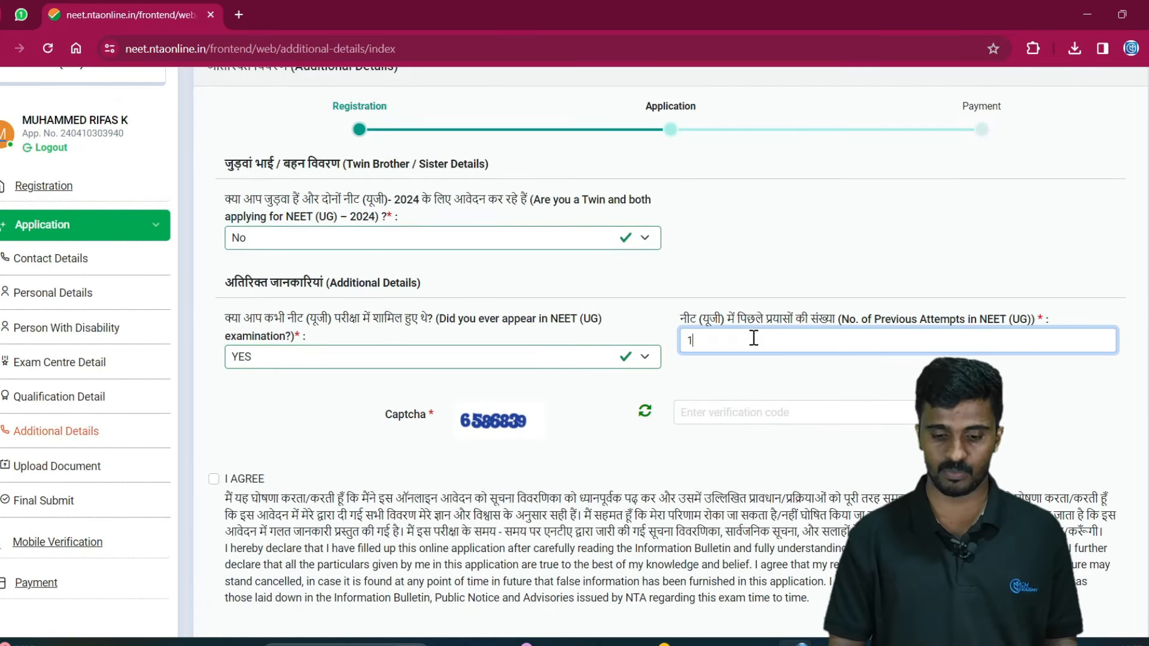
left_click(694, 417)
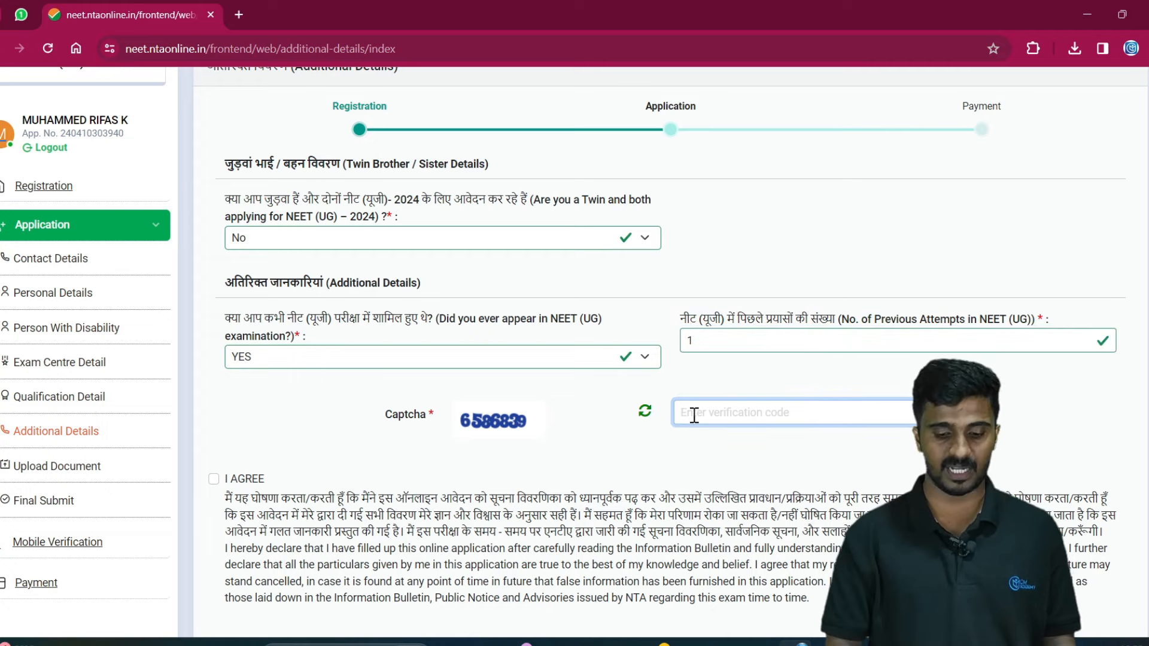
type("6")
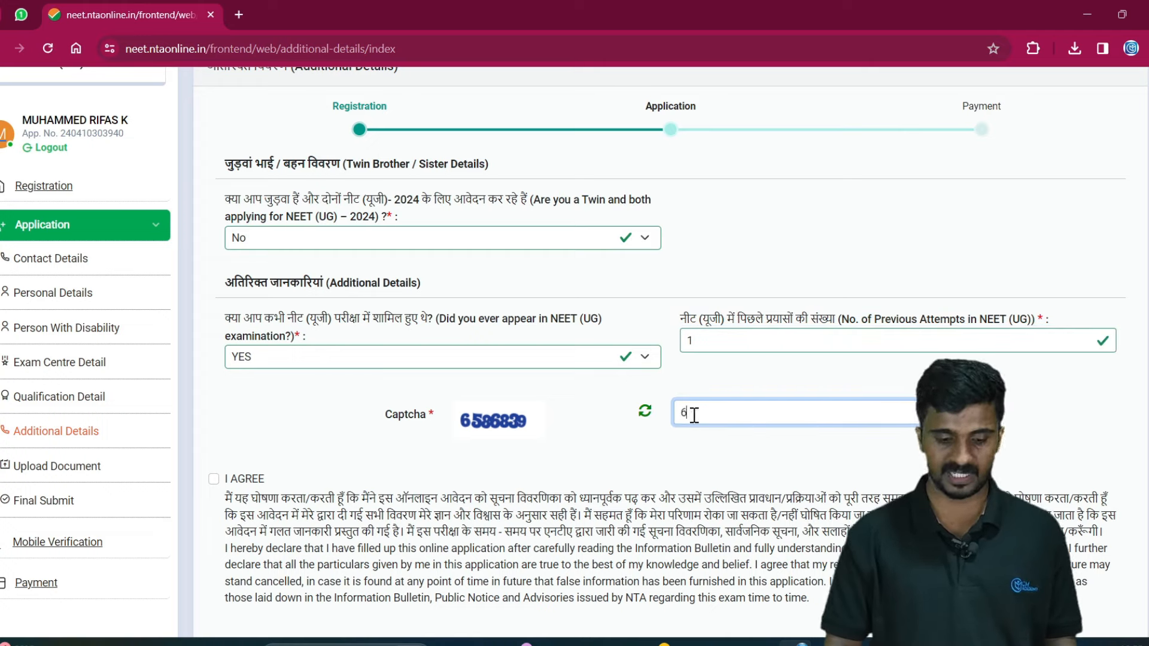
type("586")
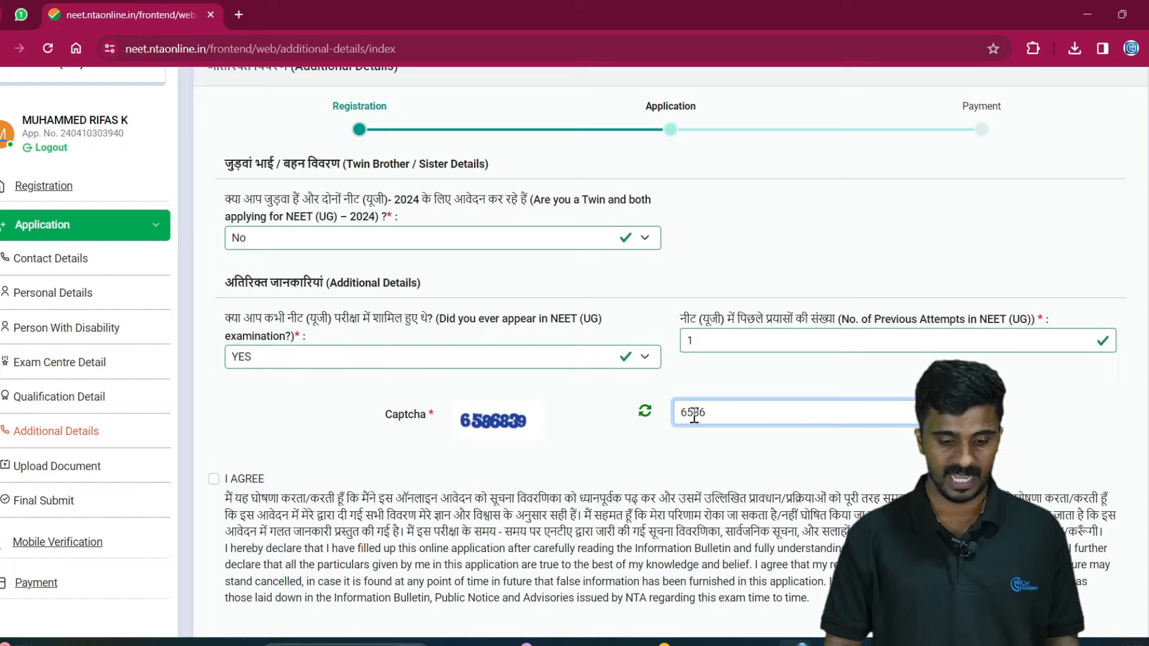
type("839")
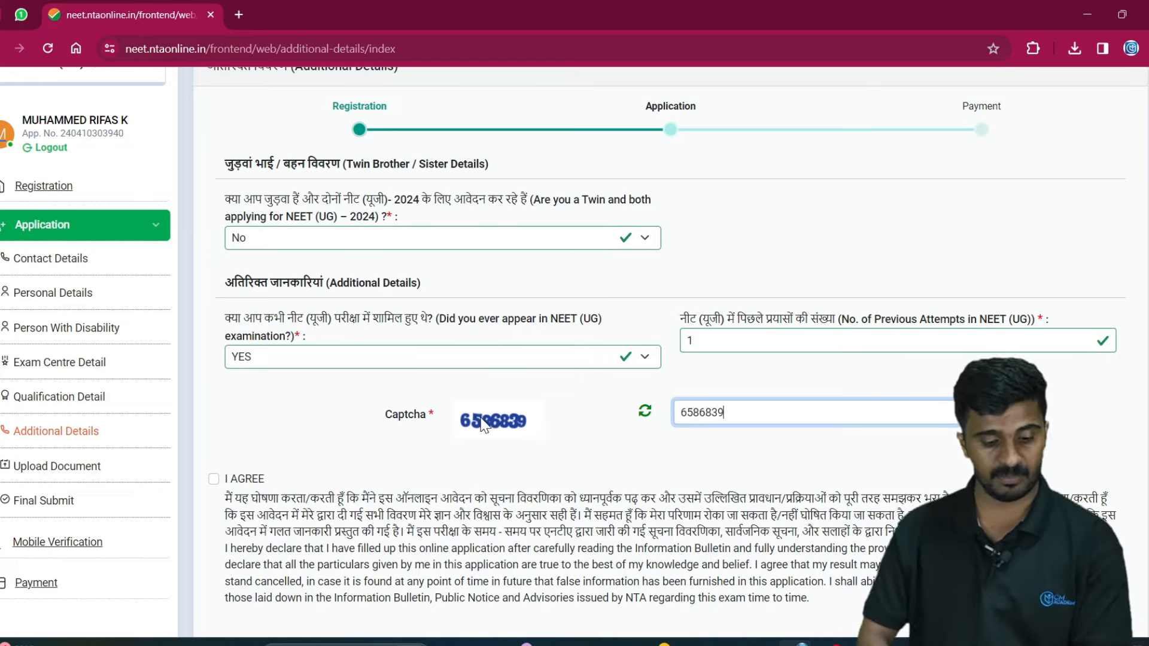
left_click(213, 479)
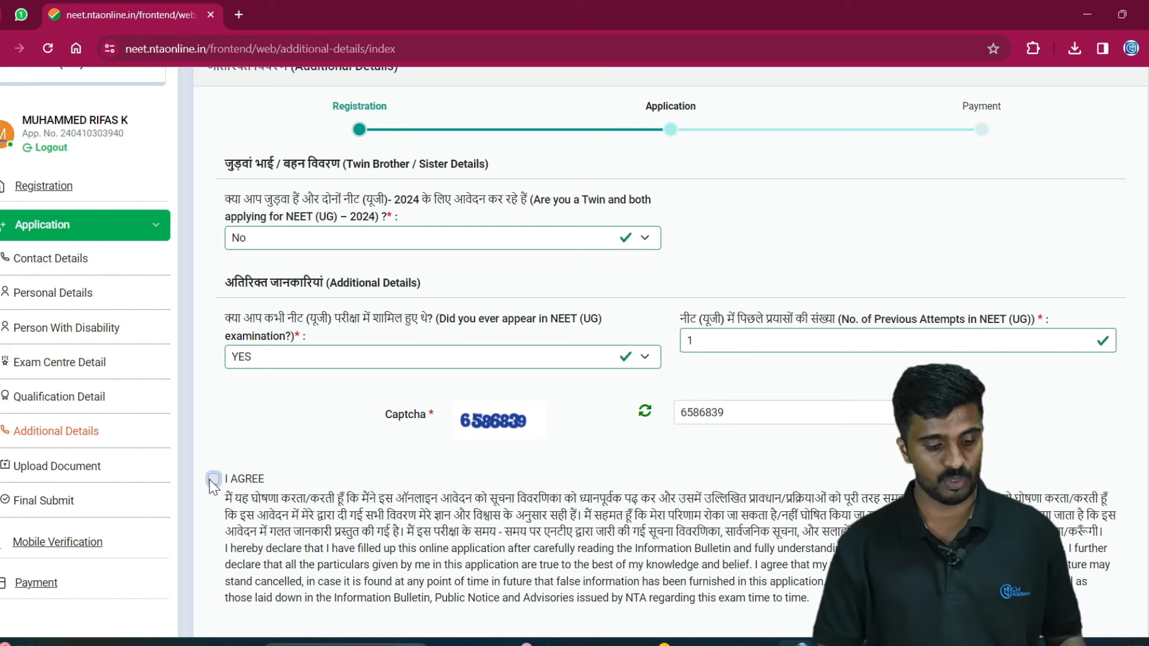
scroll(569, 482, "down", 3)
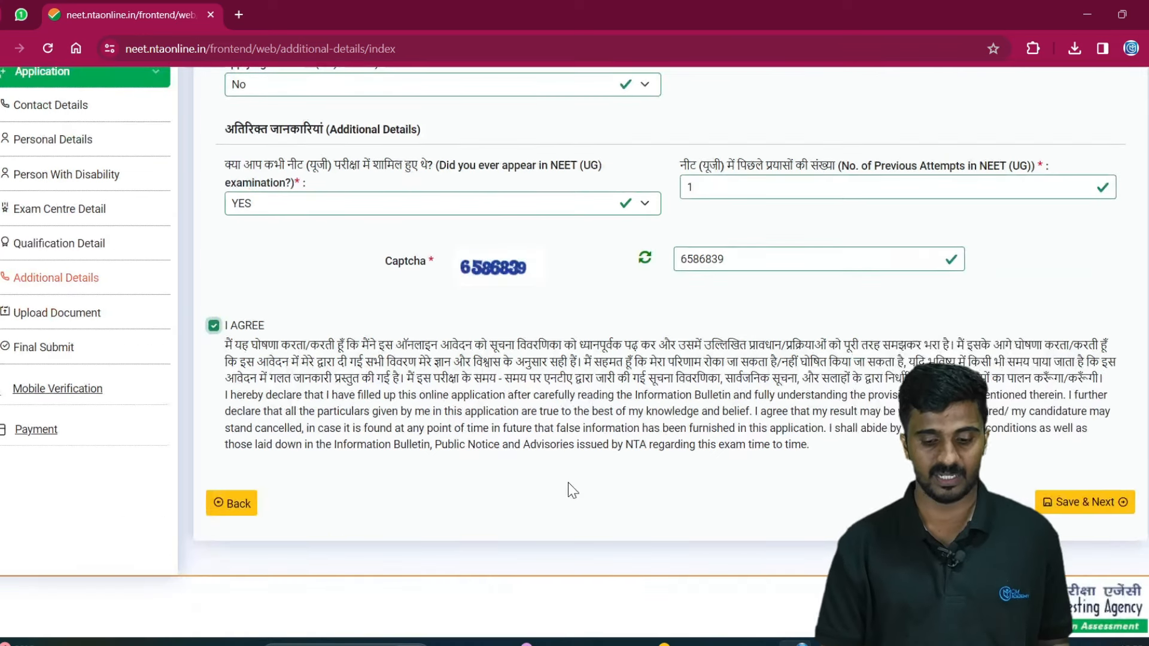
left_click(1111, 503)
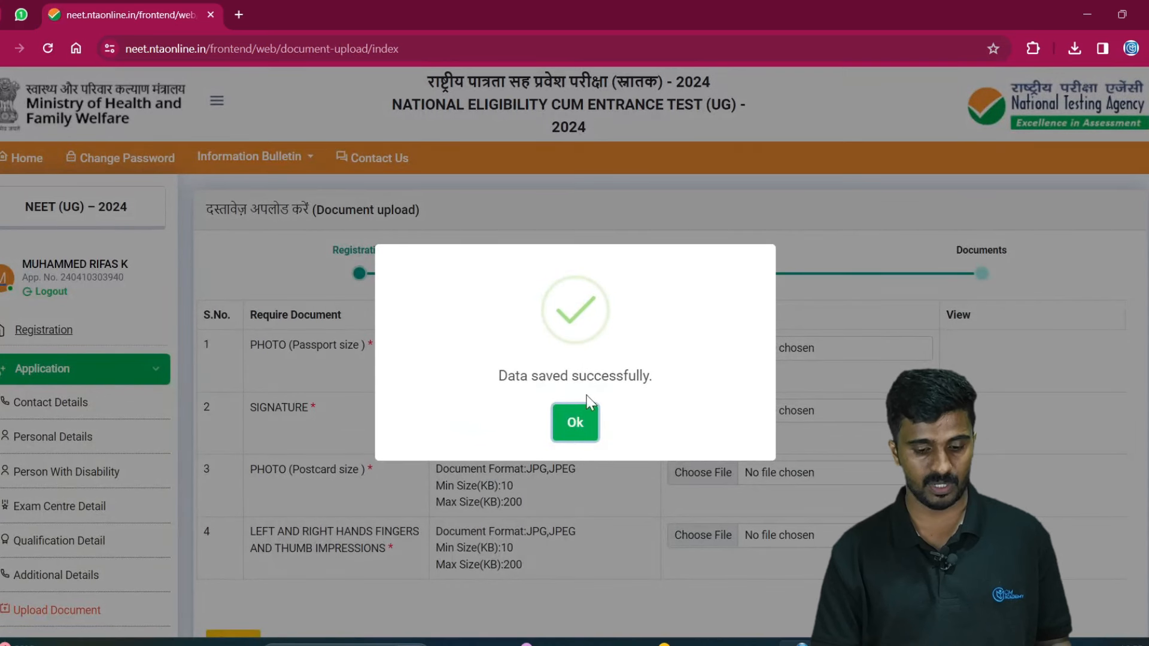
- Upload the passport photo, signature, postcard photo and finger impressions, then save them
left_click(575, 422)
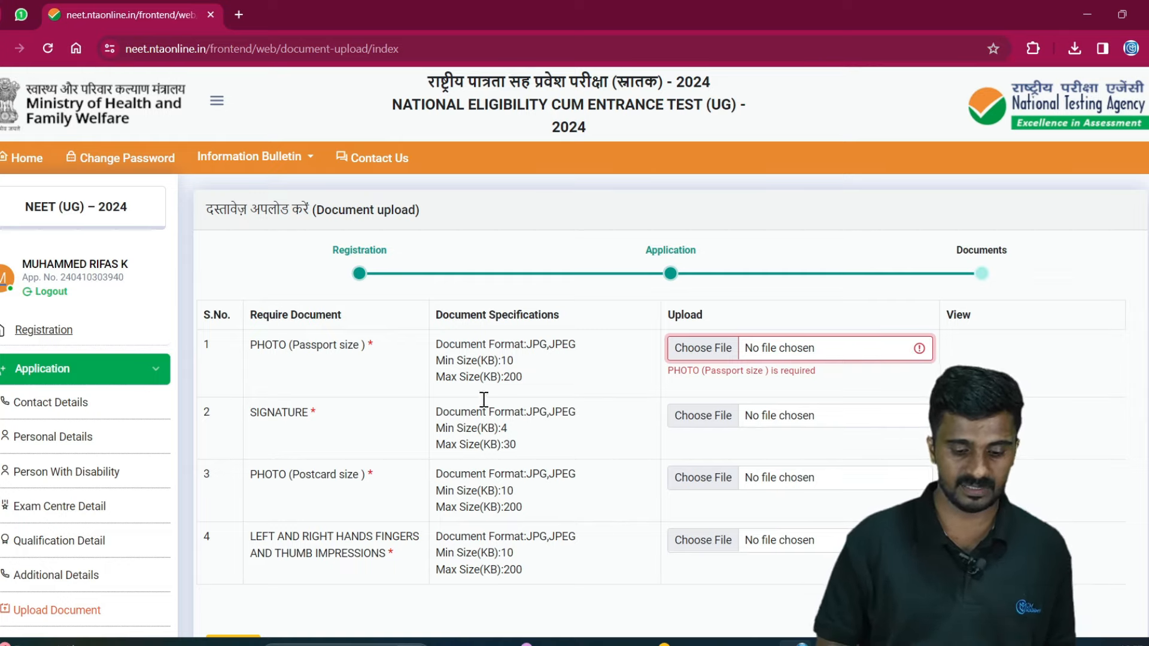
left_click_drag(515, 446, 507, 430)
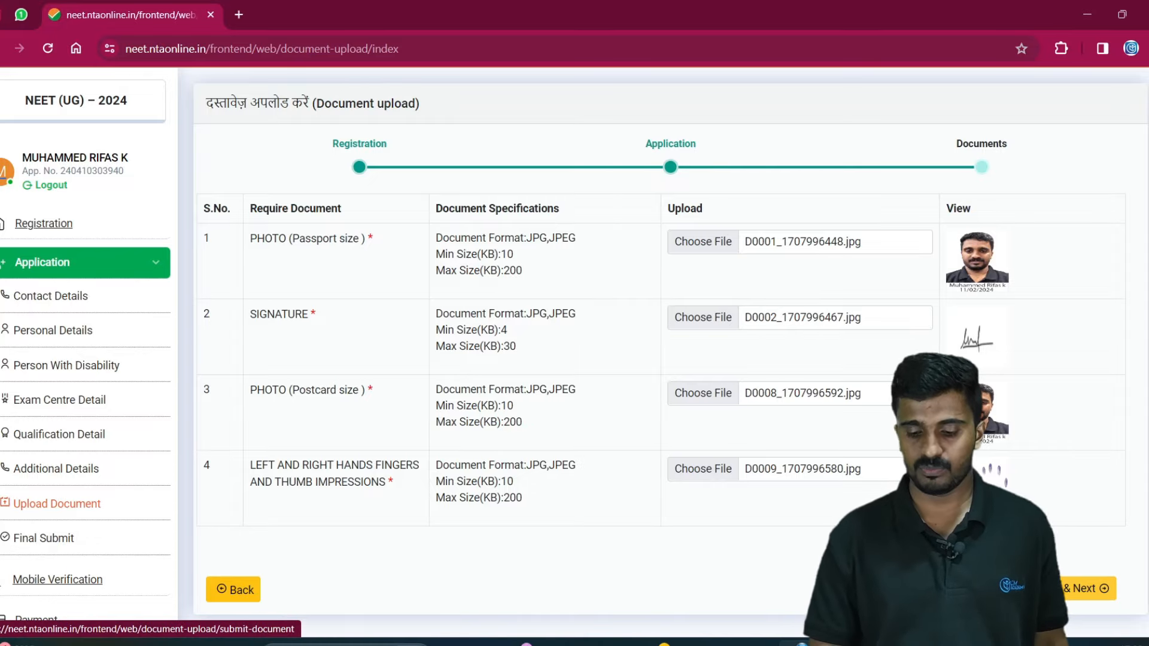
left_click(1029, 588)
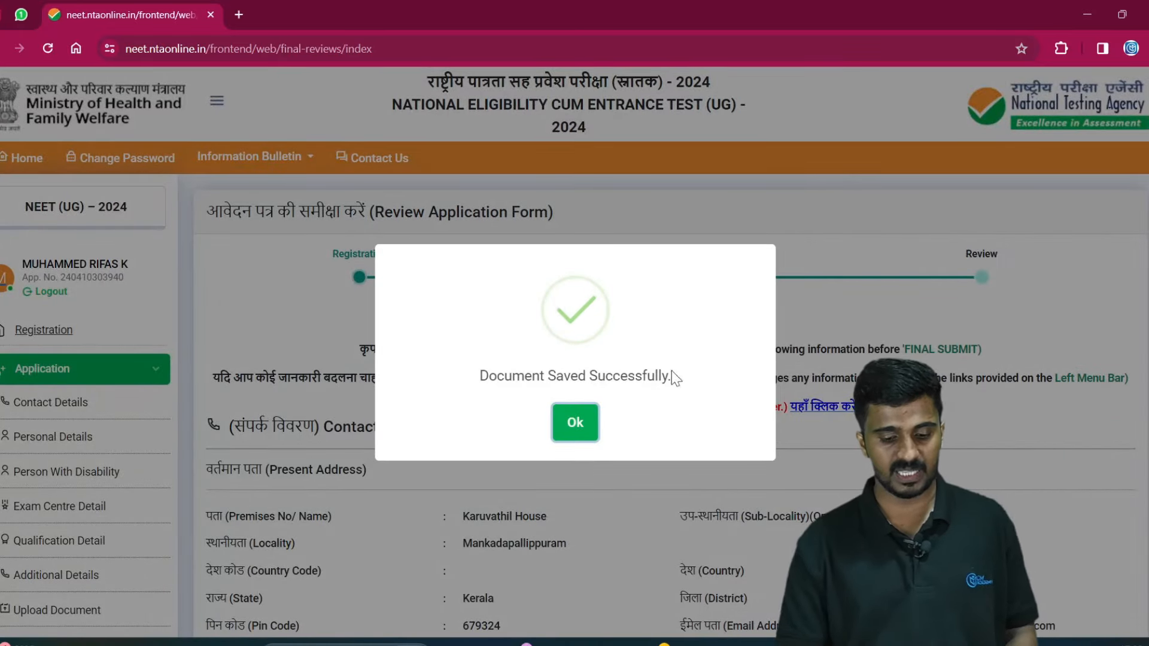
- Check the Review Application Form's contact and qualification details and all four uploaded documents
left_click(575, 423)
scroll(576, 432, "down", 3)
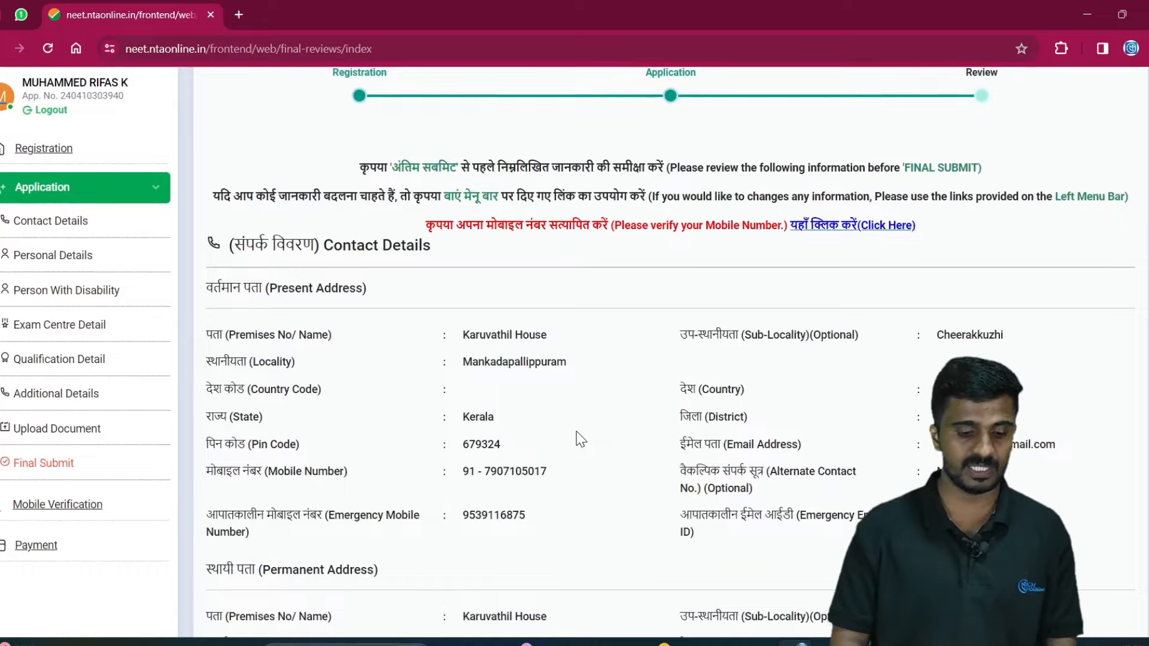
scroll(579, 438, "down", 6)
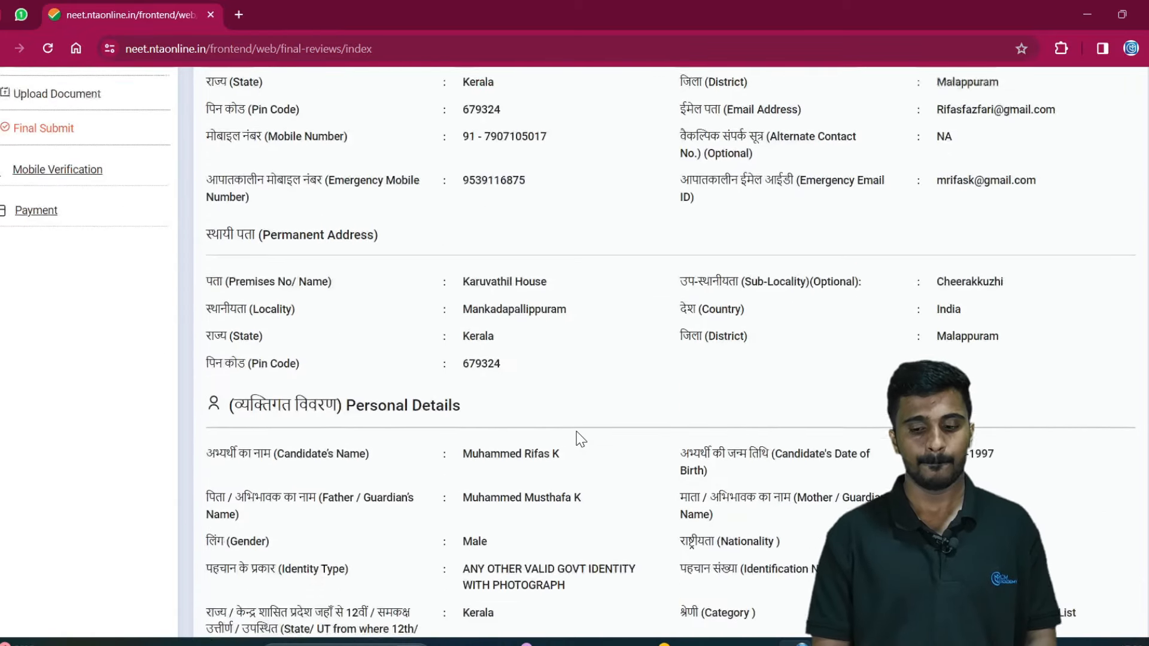
scroll(579, 439, "down", 14)
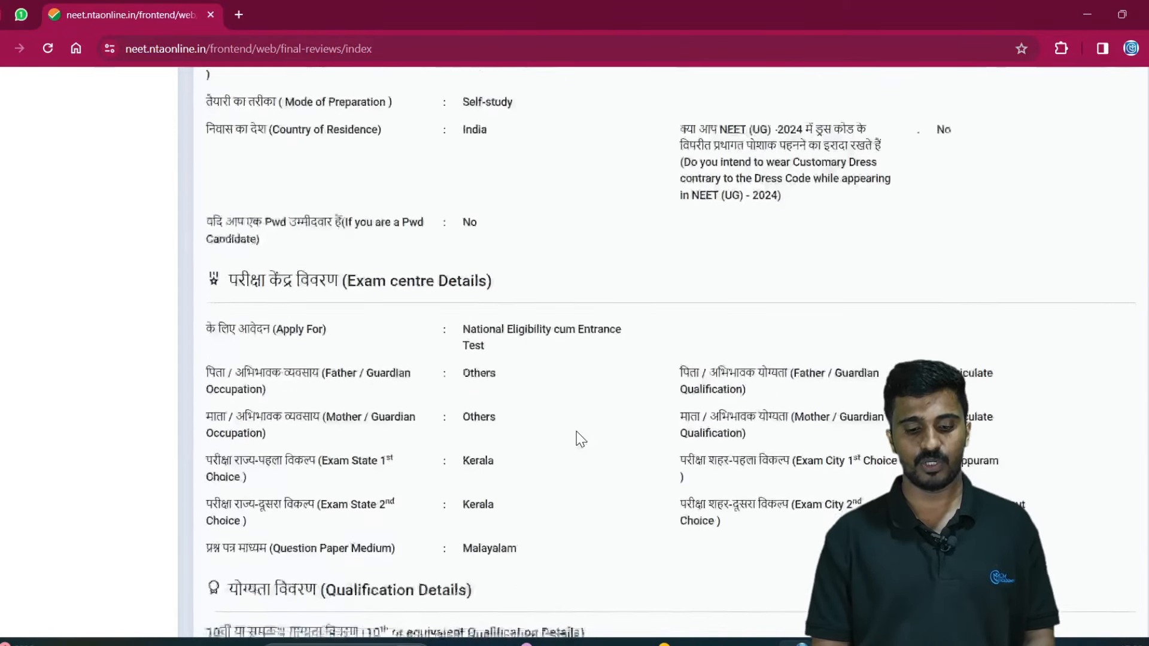
scroll(579, 439, "down", 20)
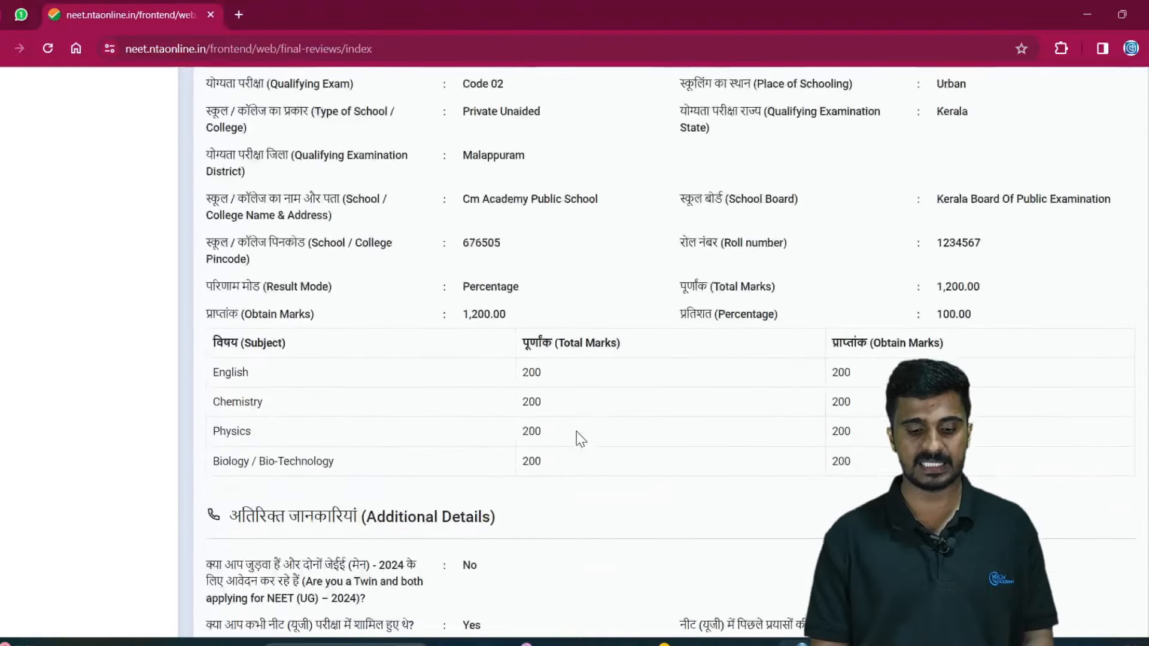
scroll(579, 439, "down", 7)
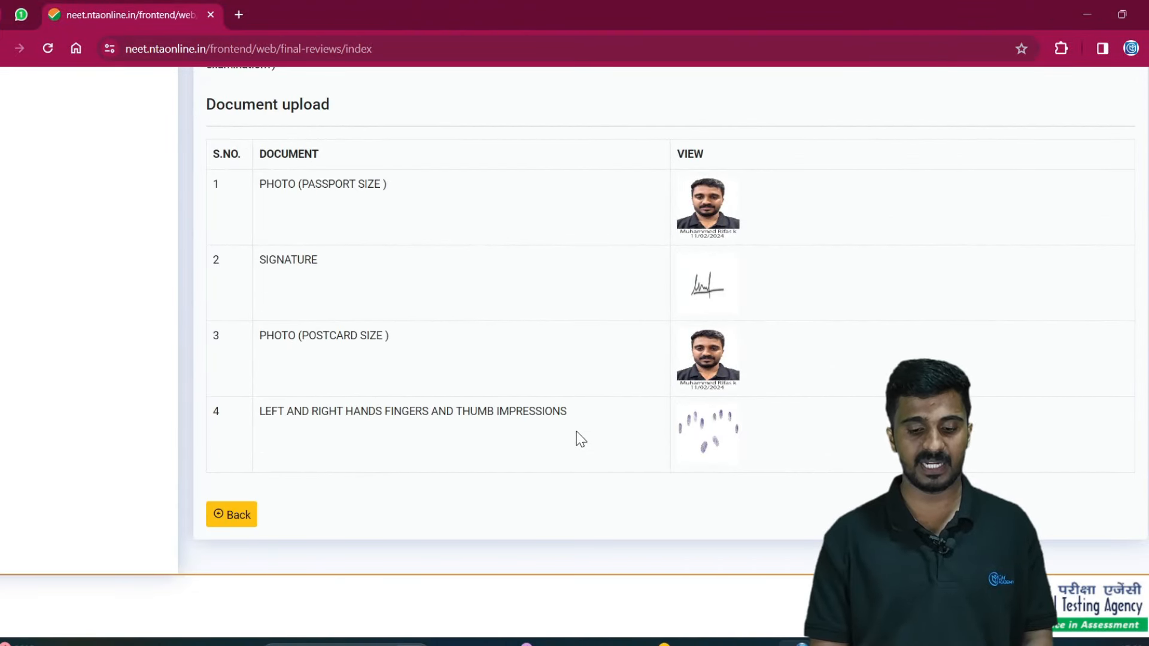
scroll(580, 438, "up", 8)
scroll(579, 438, "up", 20)
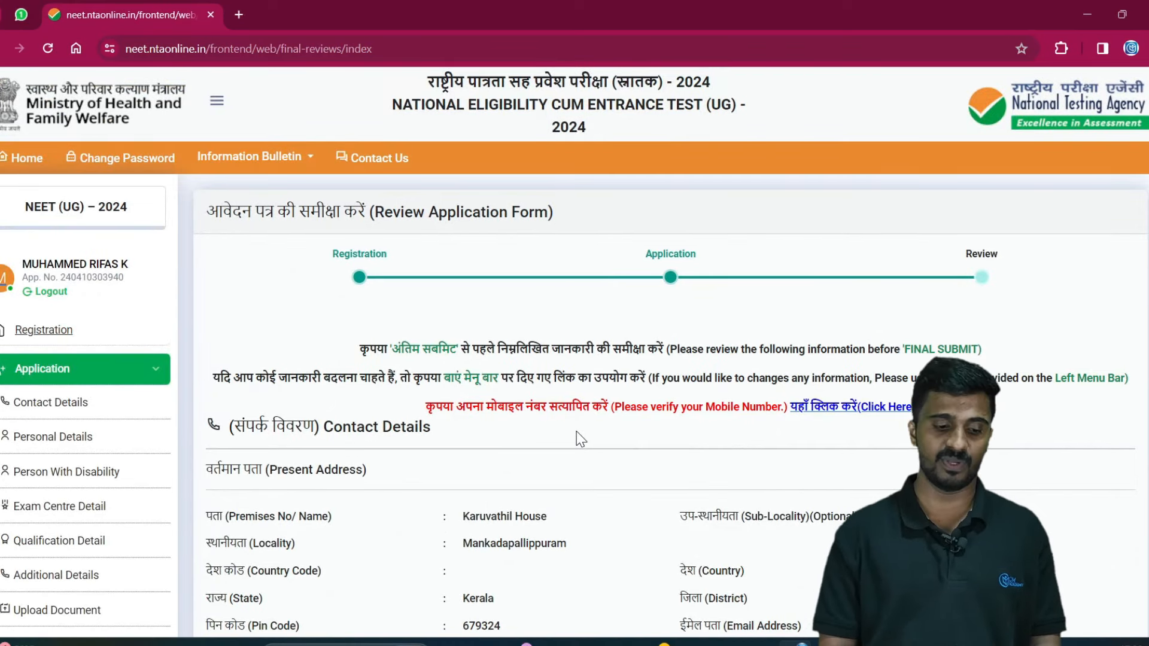
scroll(576, 432, "down", 4)
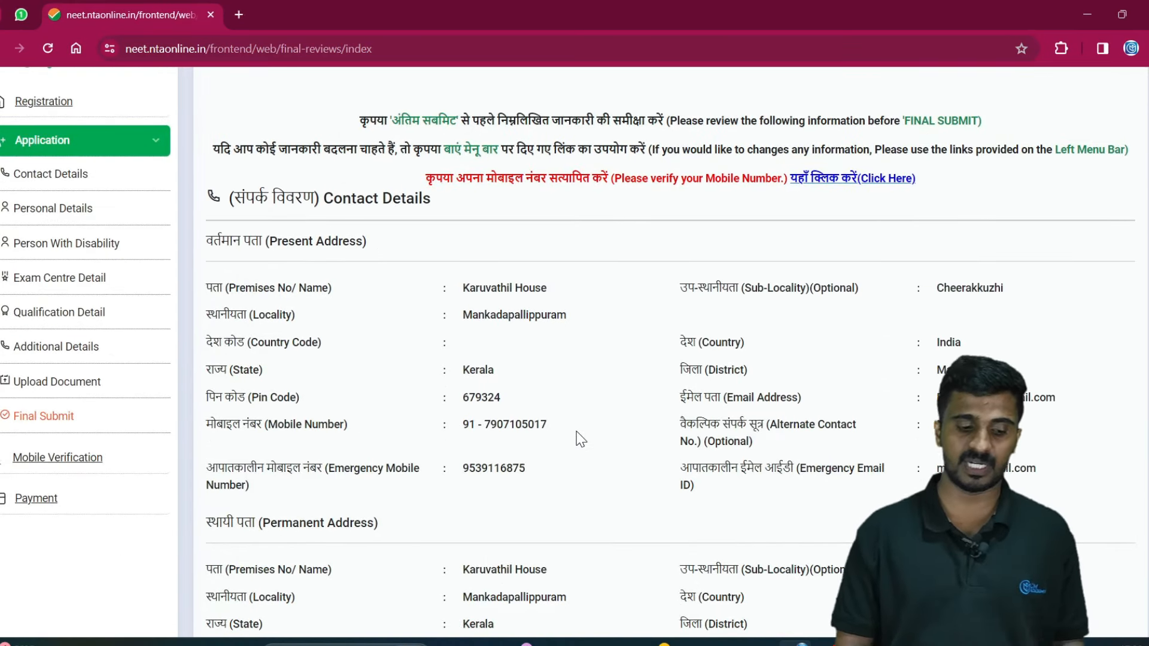
scroll(579, 439, "down", 16)
scroll(579, 439, "down", 15)
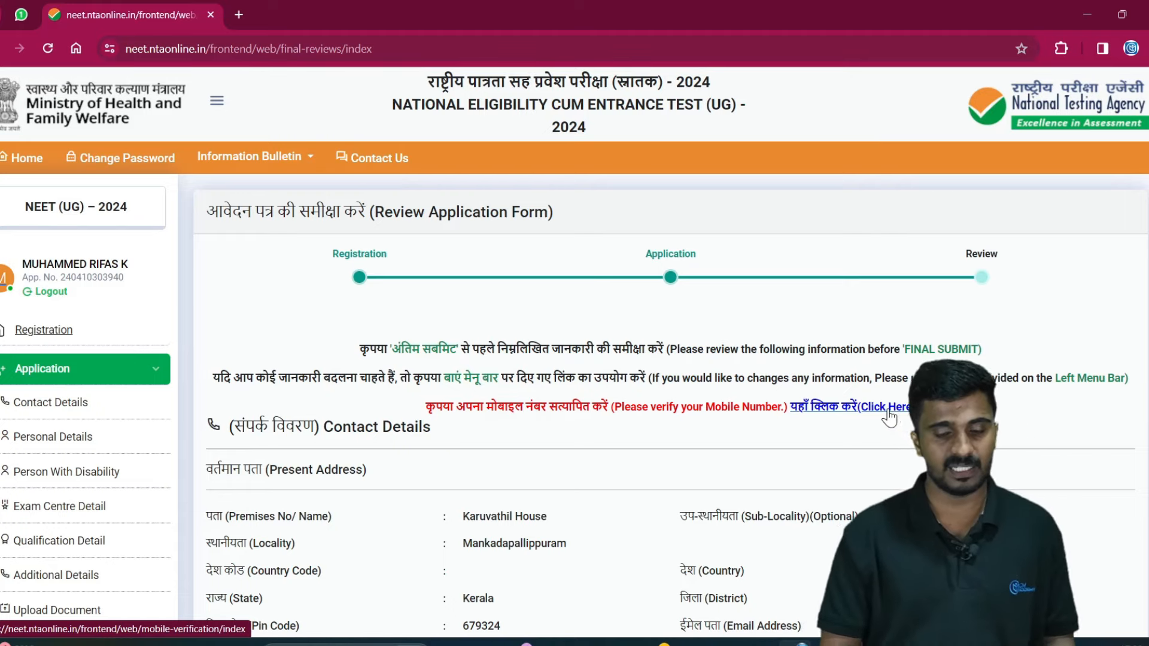
- Fill in the captcha, request an OTP and submit the received OTP to verify the mobile number
left_click(887, 408)
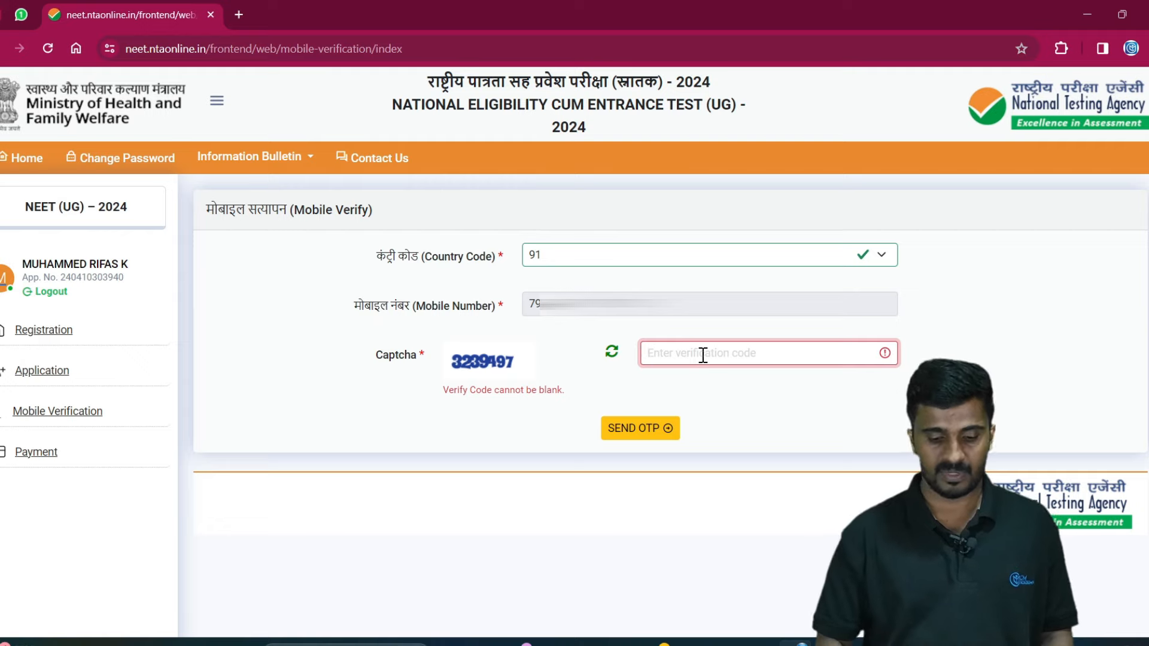
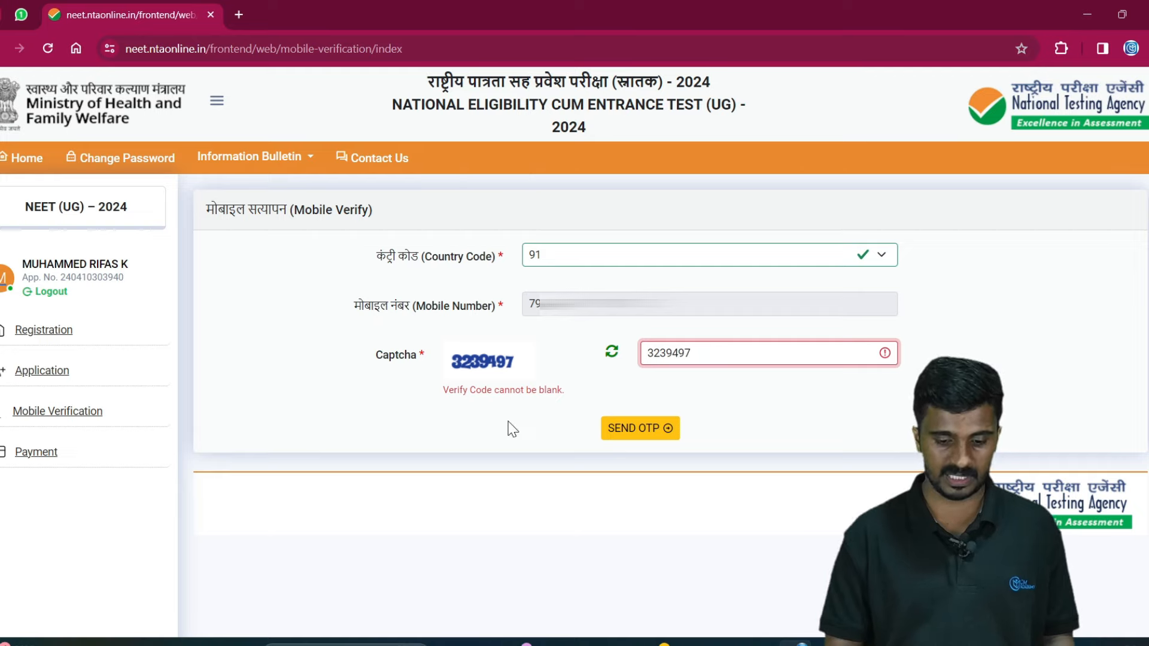
left_click(636, 437)
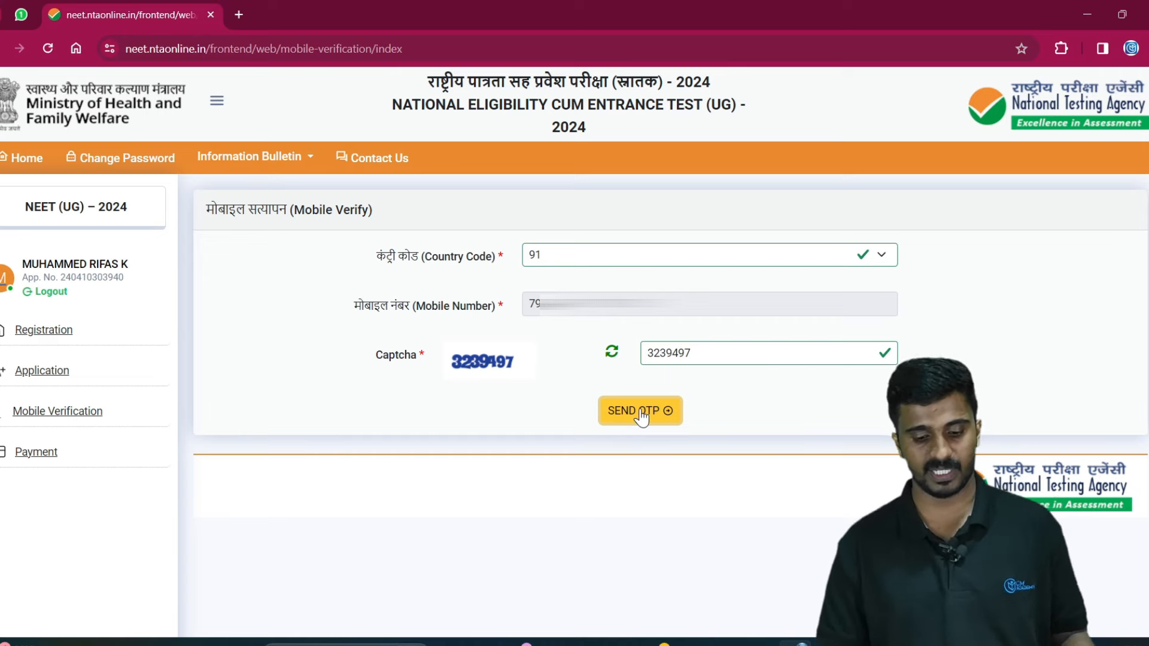
left_click(640, 419)
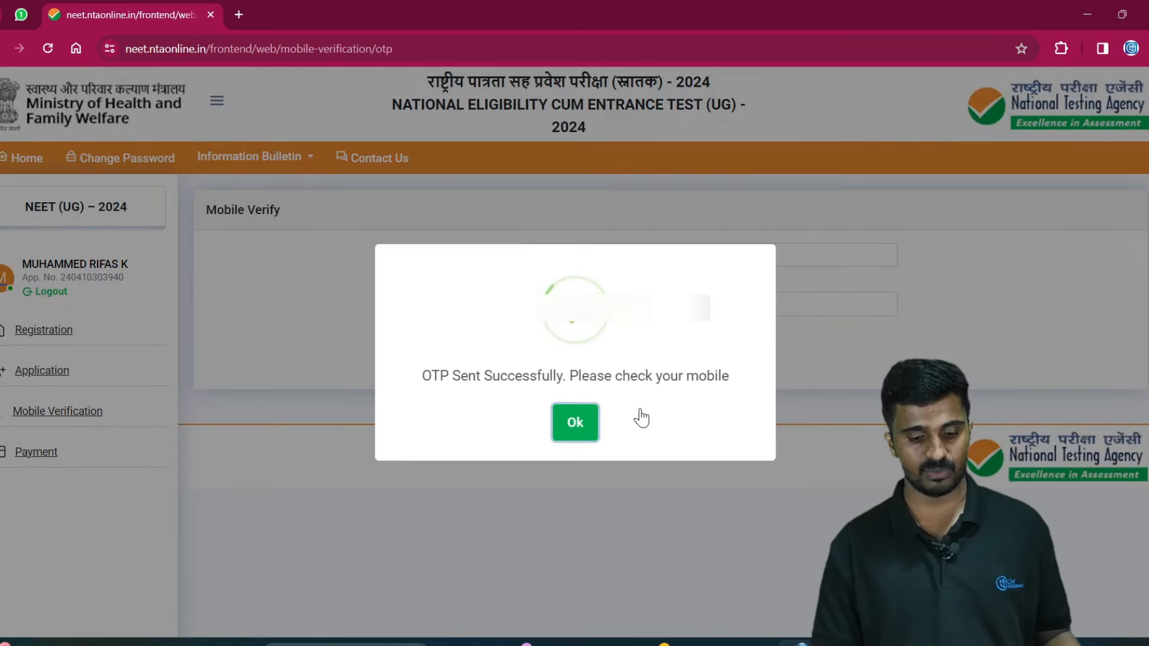
left_click(579, 426)
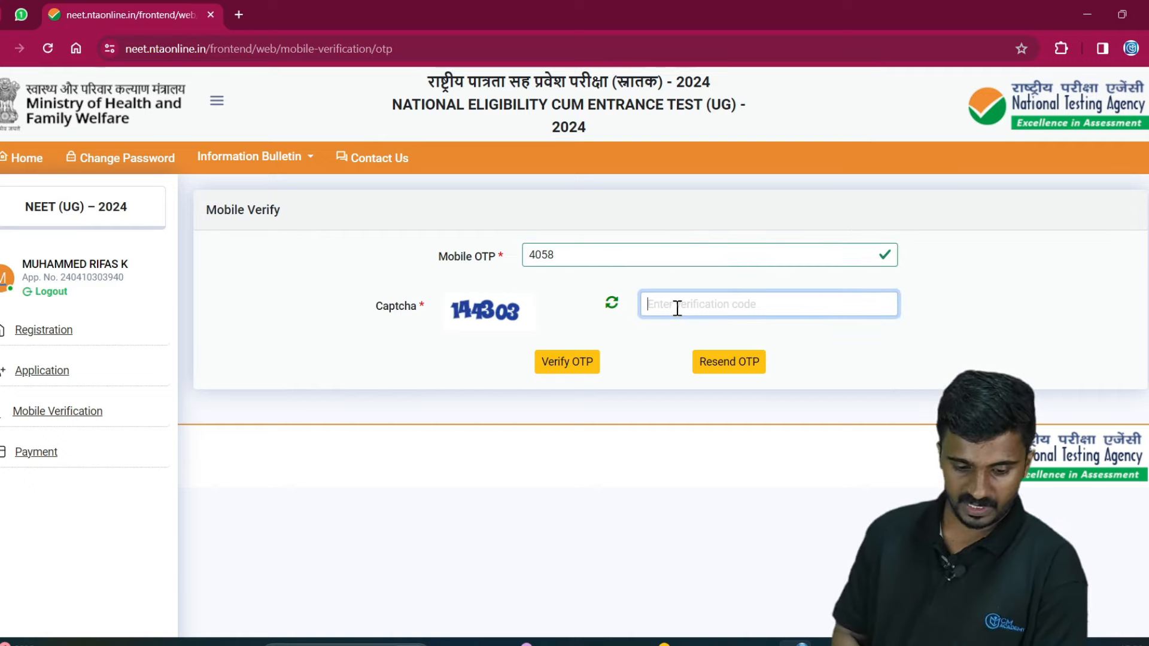
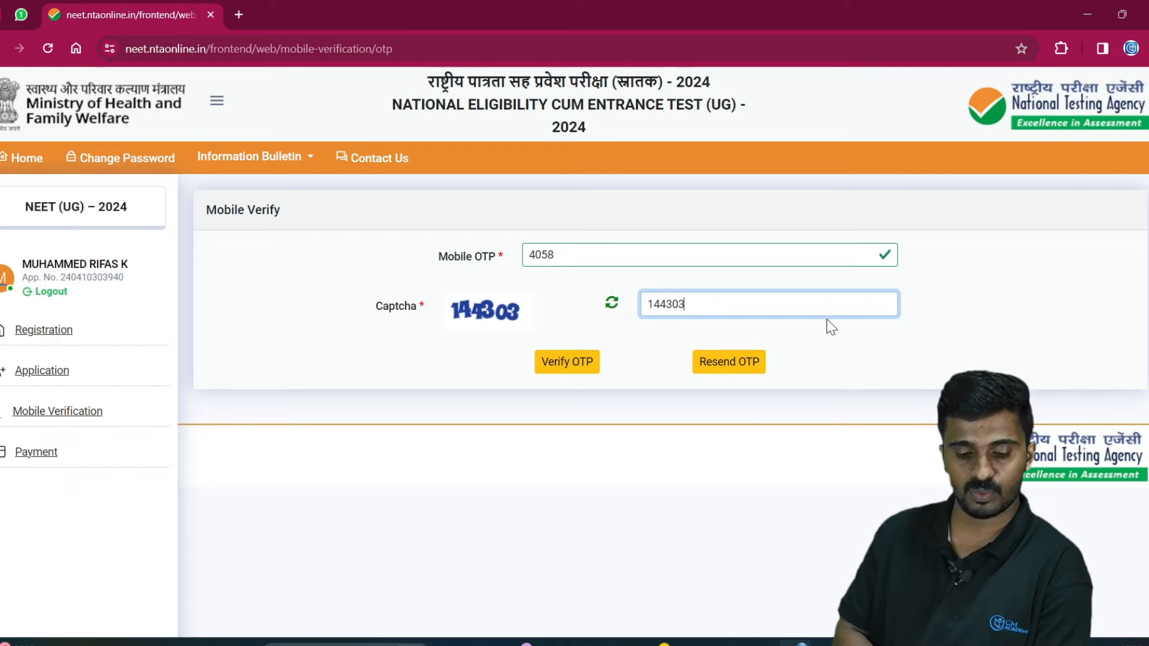
left_click(587, 372)
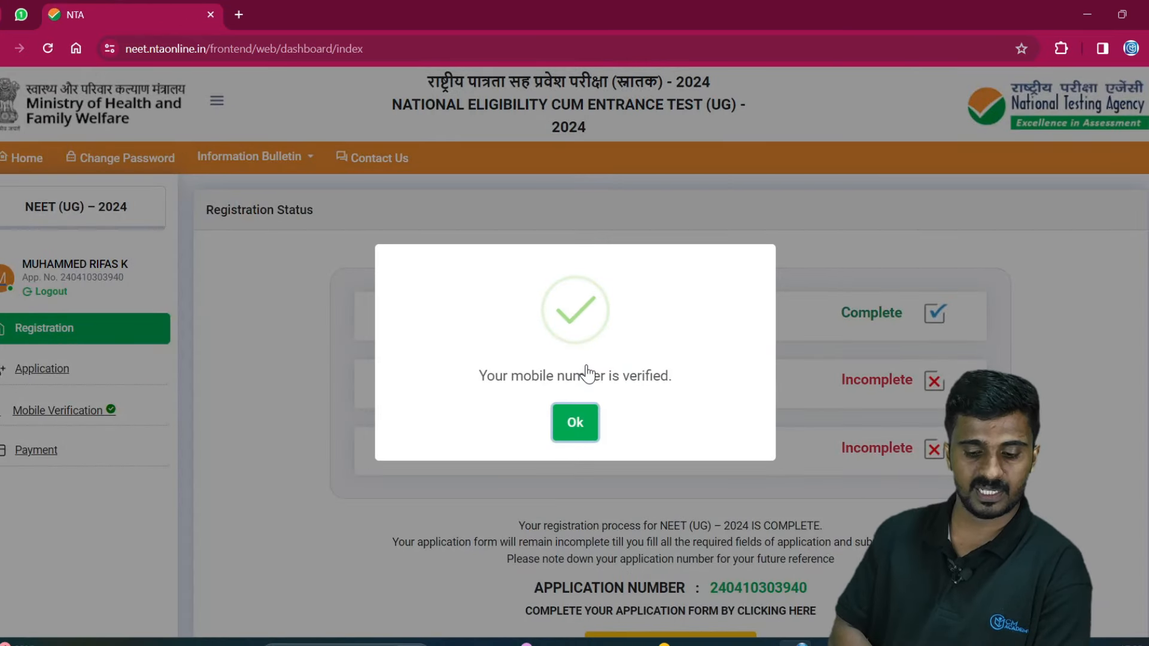
- Dismiss the mobile-verified notice and look over the Application status overview
left_click(571, 420)
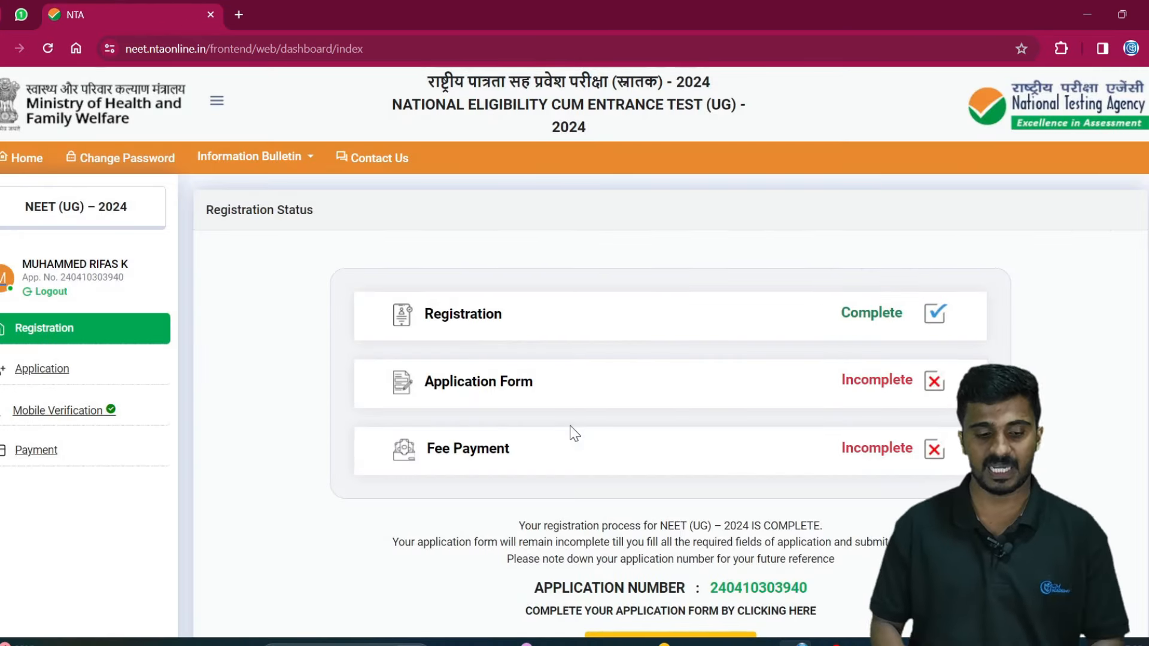
left_click(77, 373)
scroll(135, 443, "down", 2)
scroll(141, 458, "down", 4)
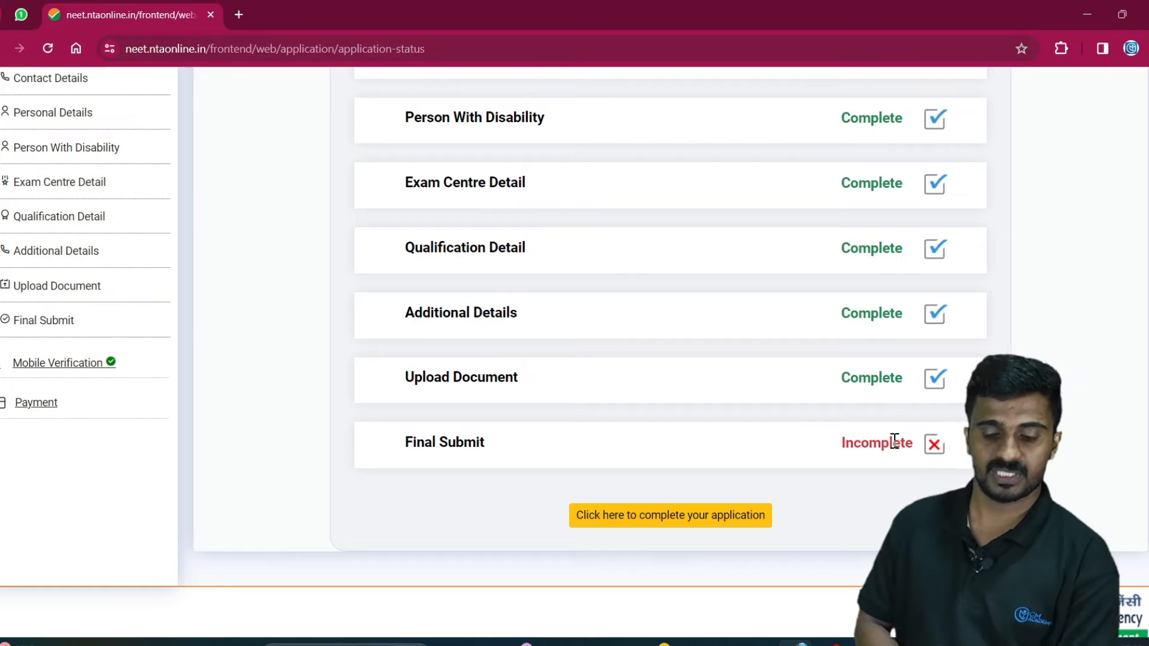
scroll(894, 441, "up", 2)
scroll(894, 441, "down", 3)
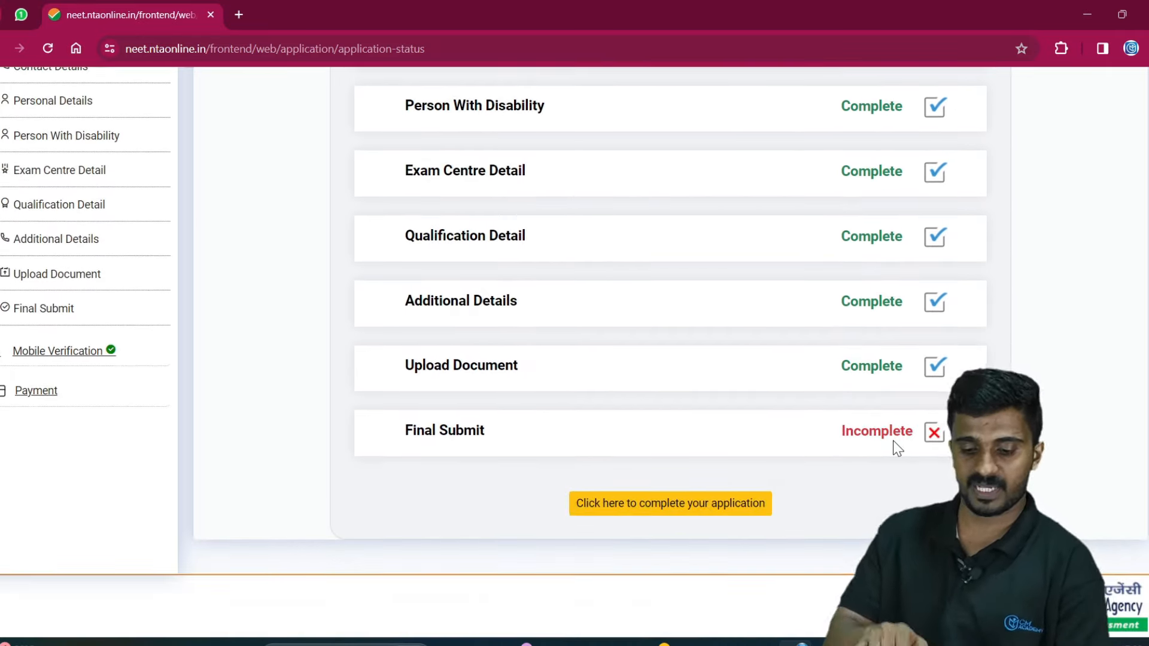
- Open the full application and scroll through all details and uploaded documents
left_click(704, 508)
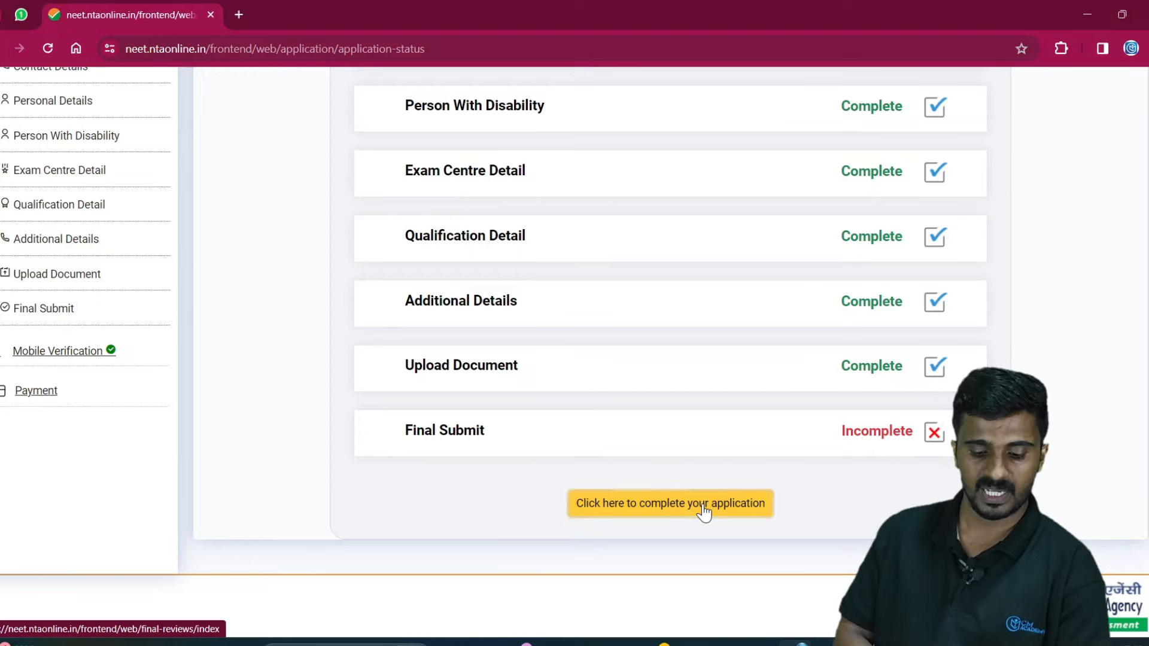
scroll(704, 513, "down", 8)
scroll(704, 512, "down", 15)
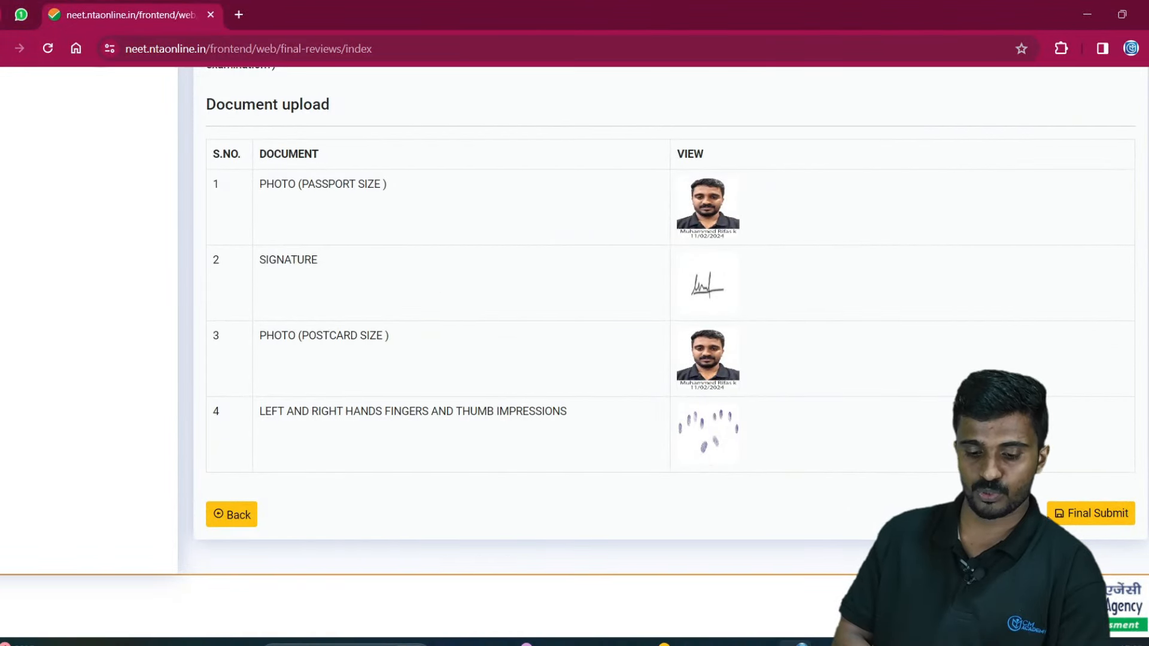
scroll(795, 394, "up", 15)
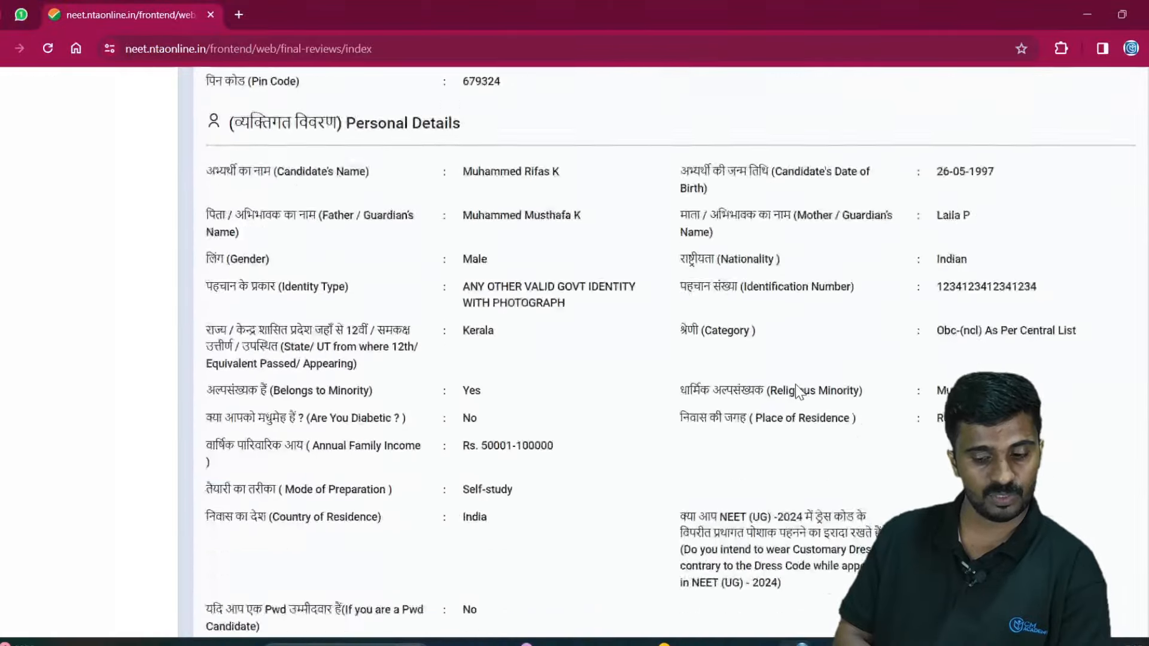
scroll(795, 389, "down", 15)
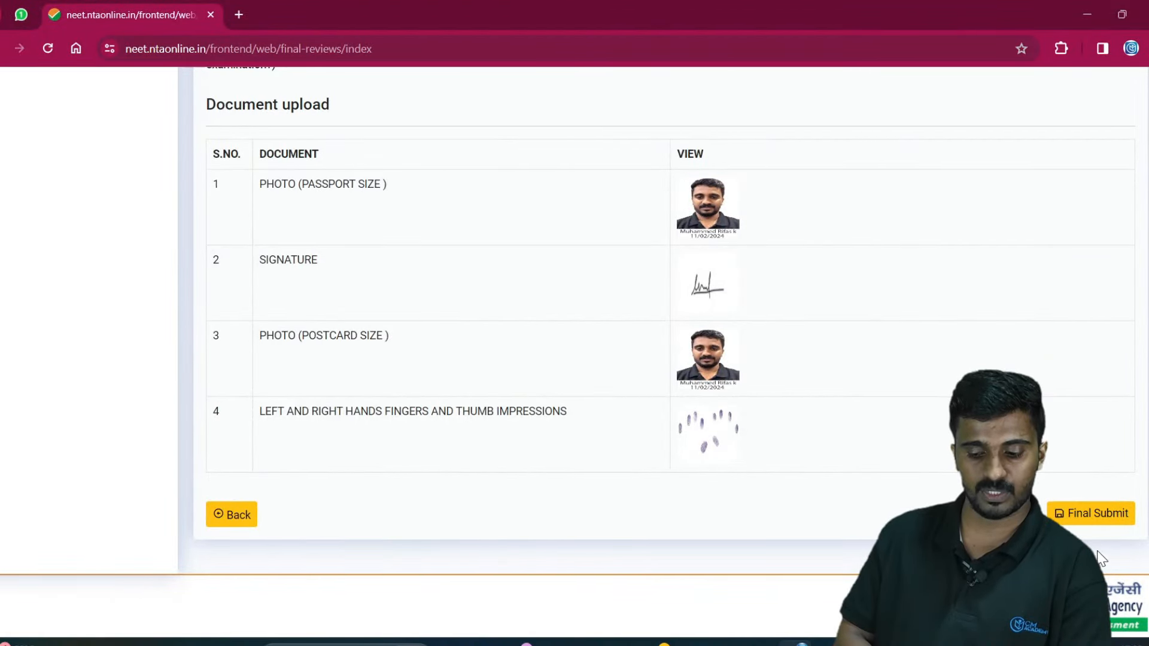
- Confirm name, date of birth, gender, email, father's name, address and I Agree, then final-submit
left_click(1090, 514)
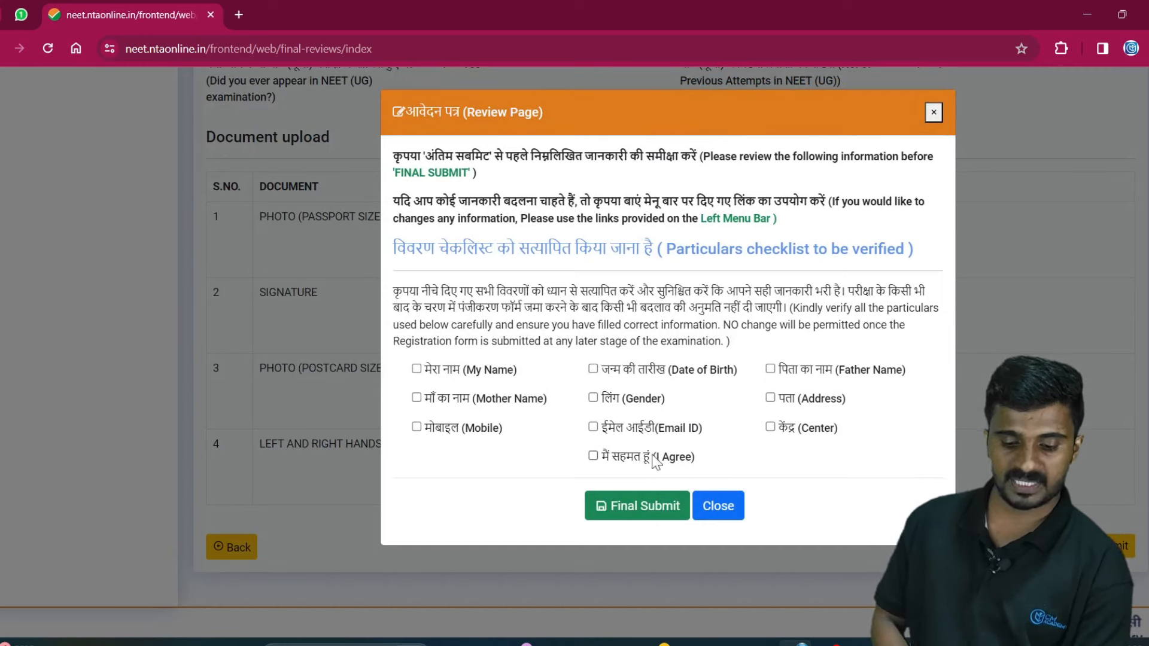
left_click(417, 370)
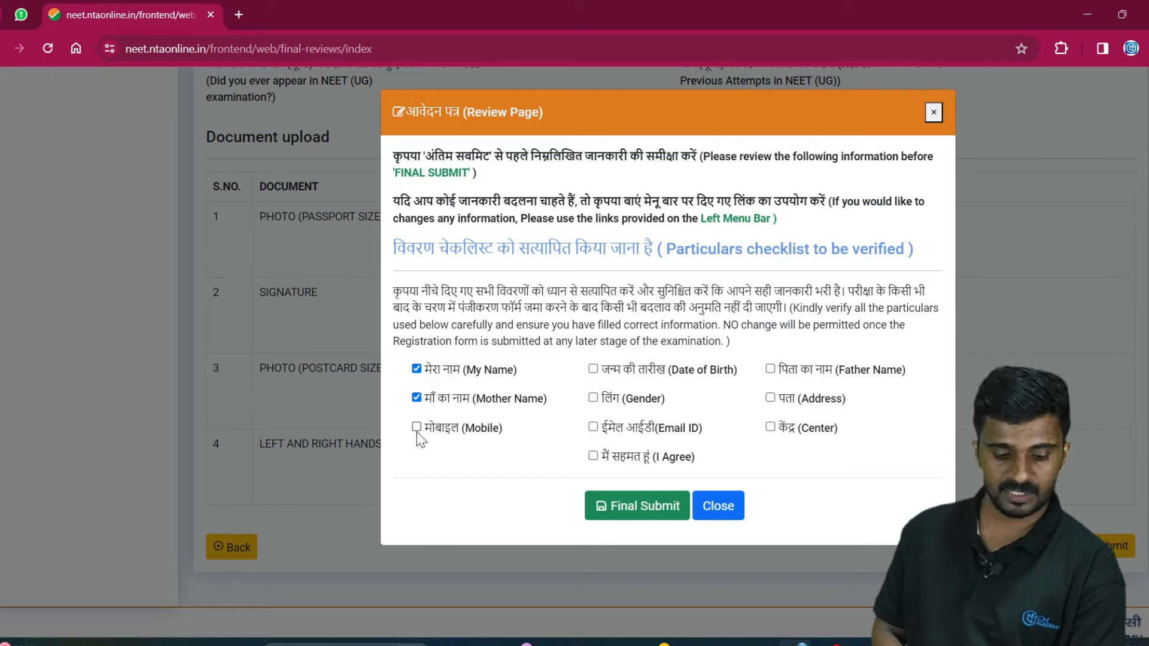
left_click(593, 370)
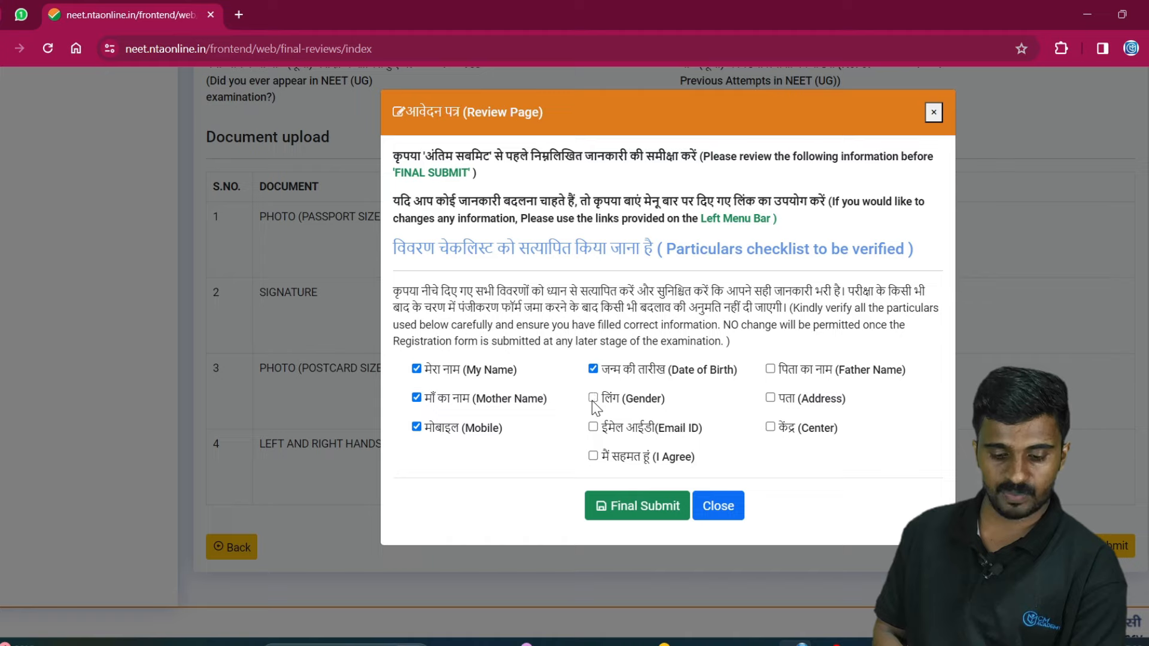
left_click(593, 398)
left_click(593, 427)
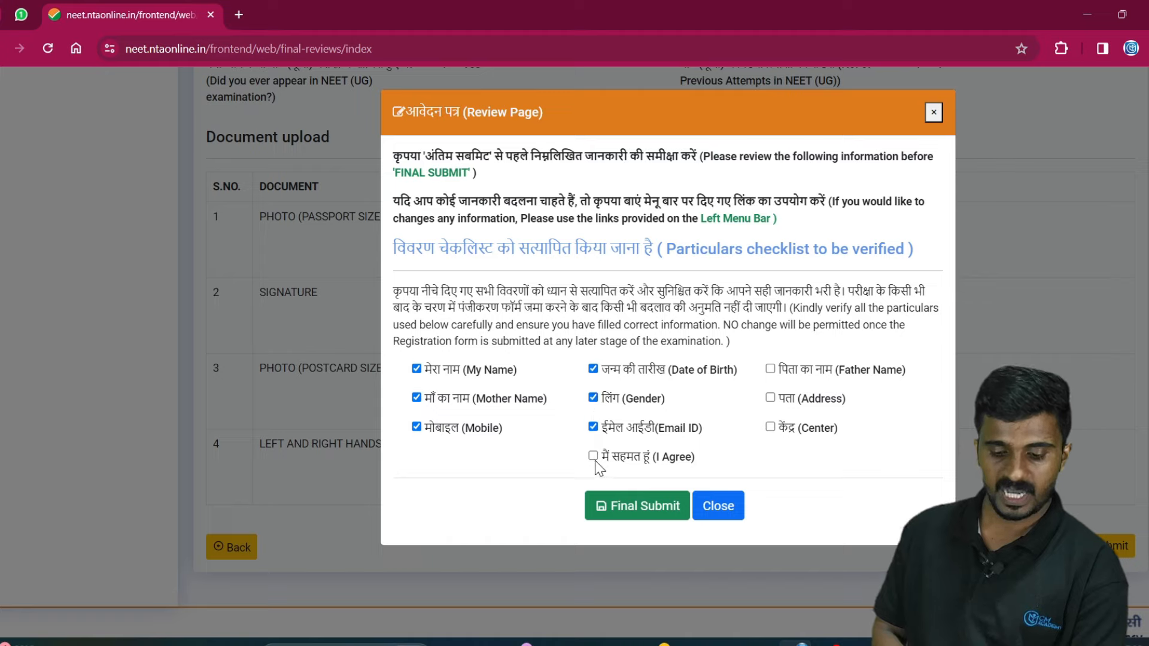
left_click(593, 457)
left_click(770, 369)
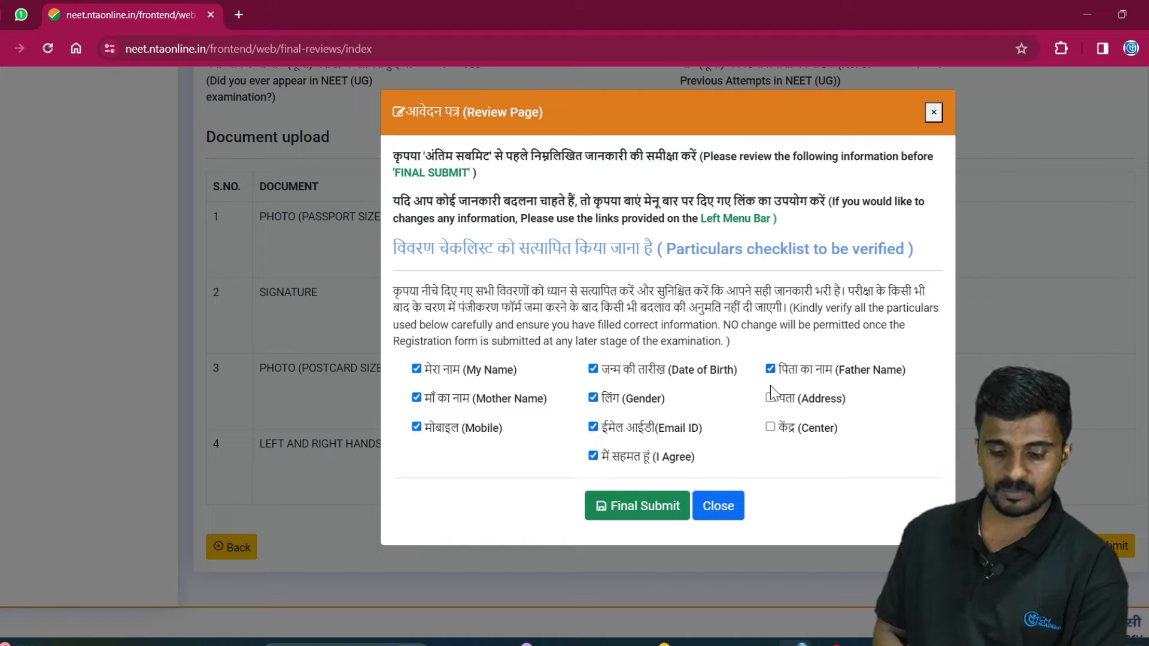
left_click(771, 398)
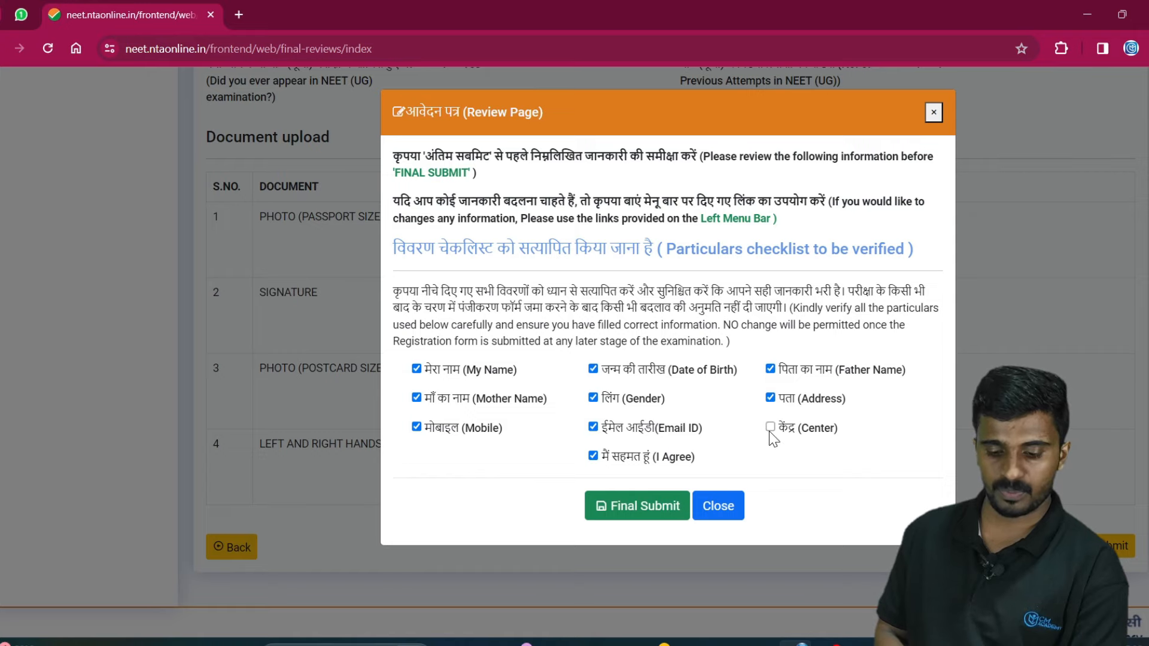
left_click(659, 511)
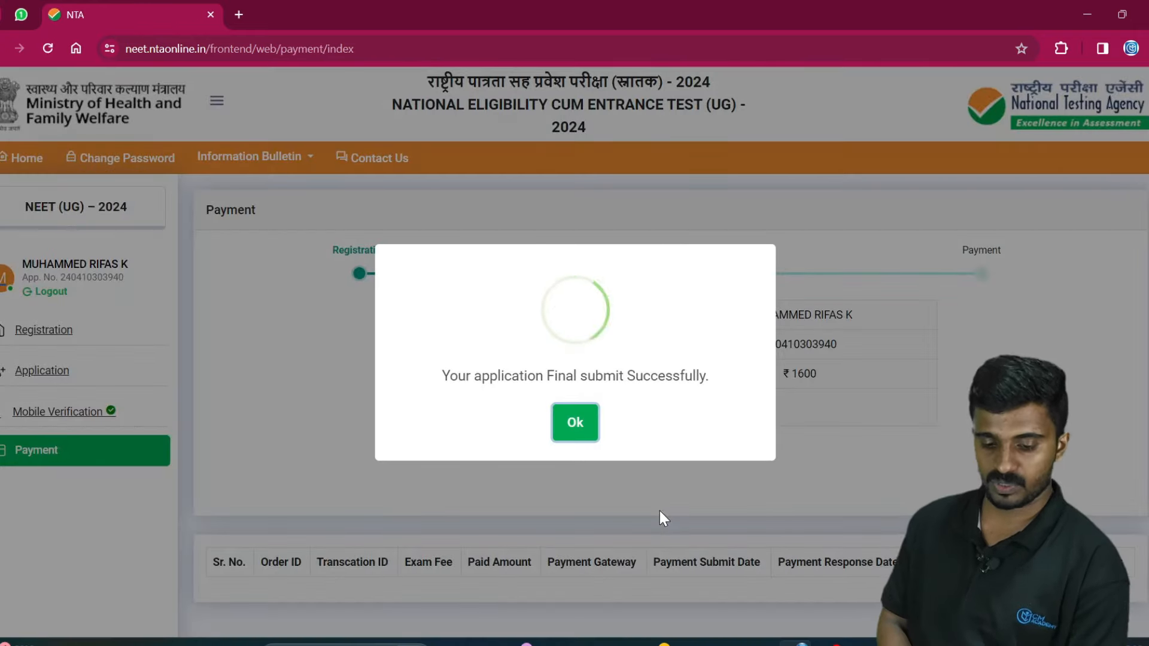
left_click(575, 423)
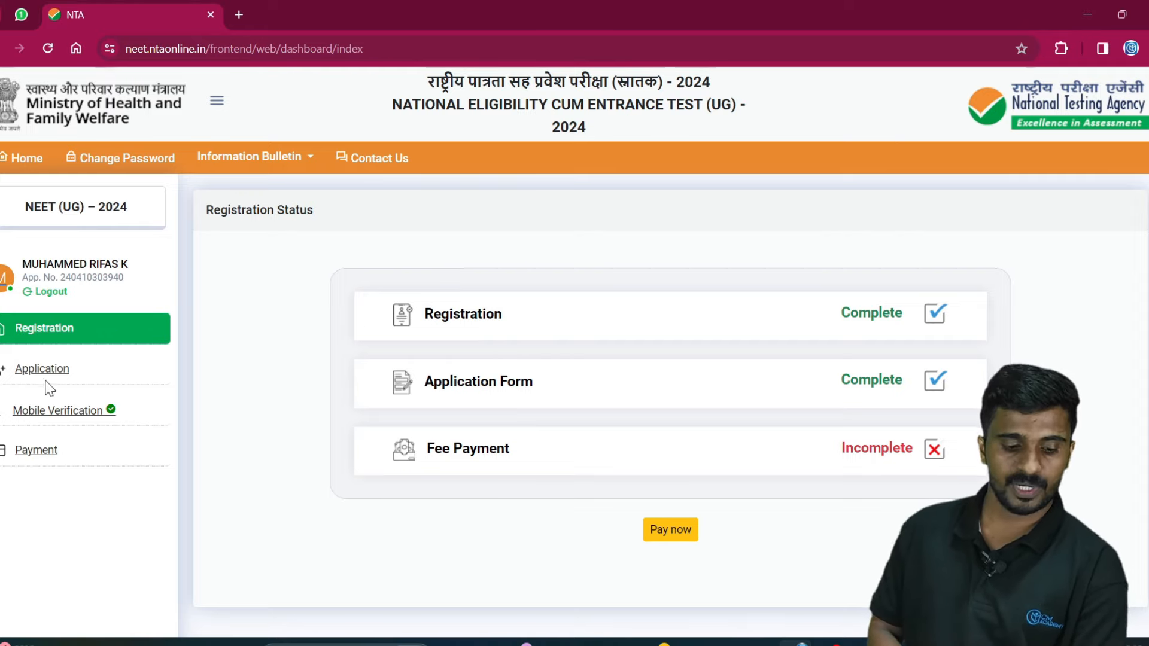
- Try reopening the submitted application form and dismiss the already-submitted notice
left_click(64, 372)
left_click(67, 514)
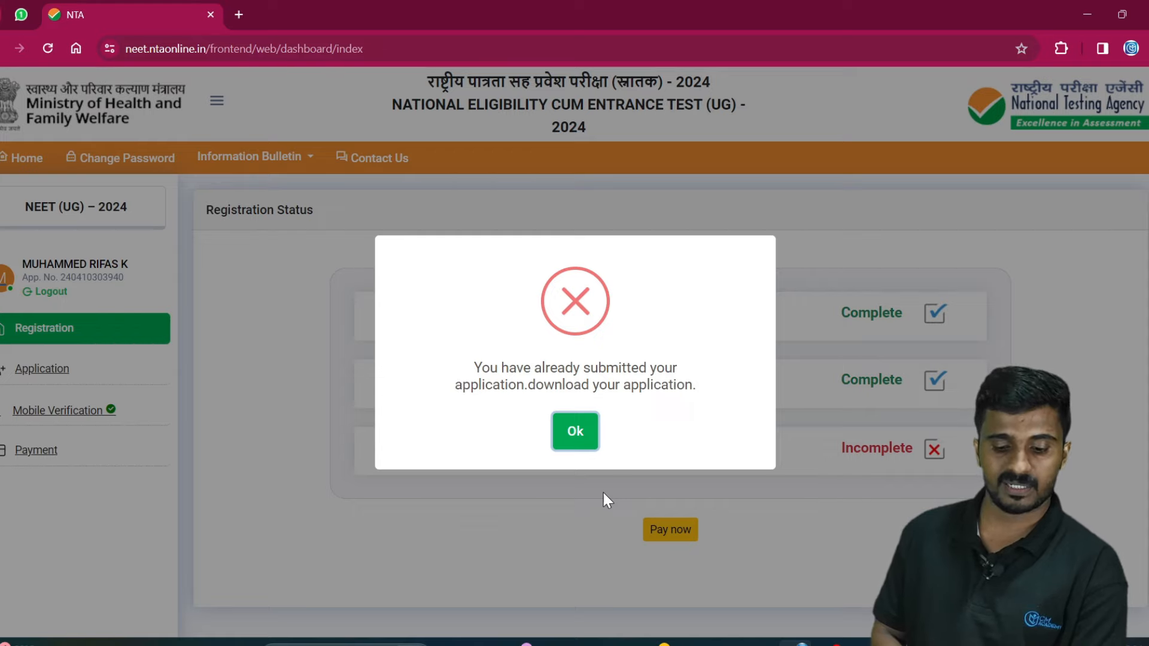
left_click(581, 441)
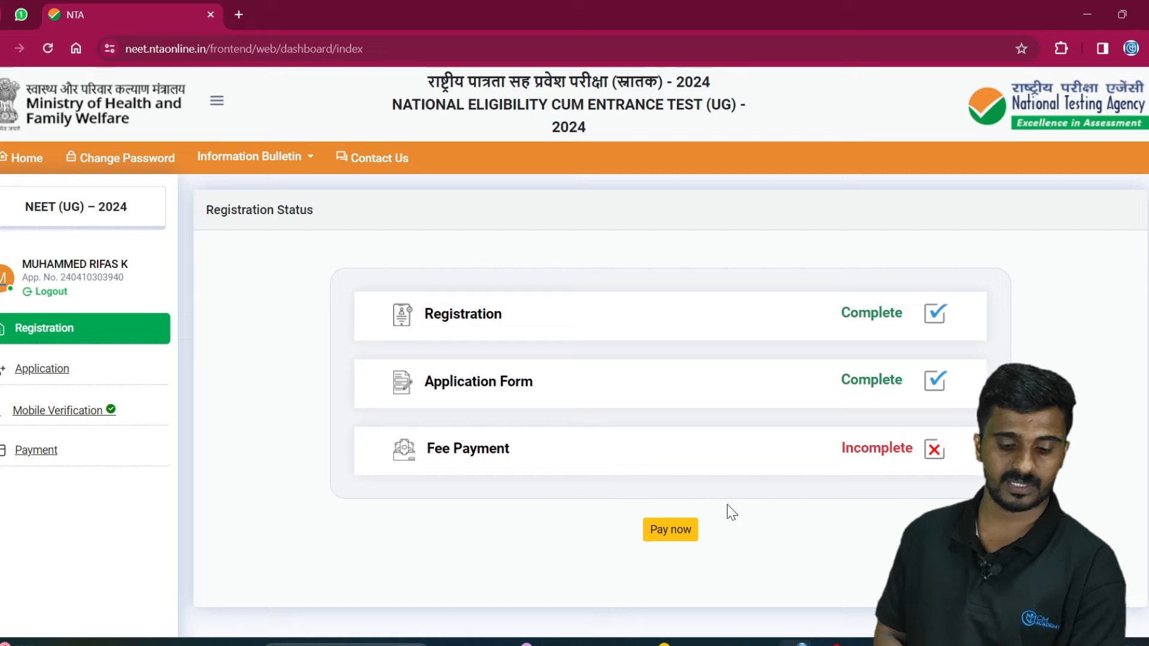
- Go to the ₹1600 fee payment page and bring up the SBI Epay, HDFC, CANARA and ICICI gateways
left_click(677, 531)
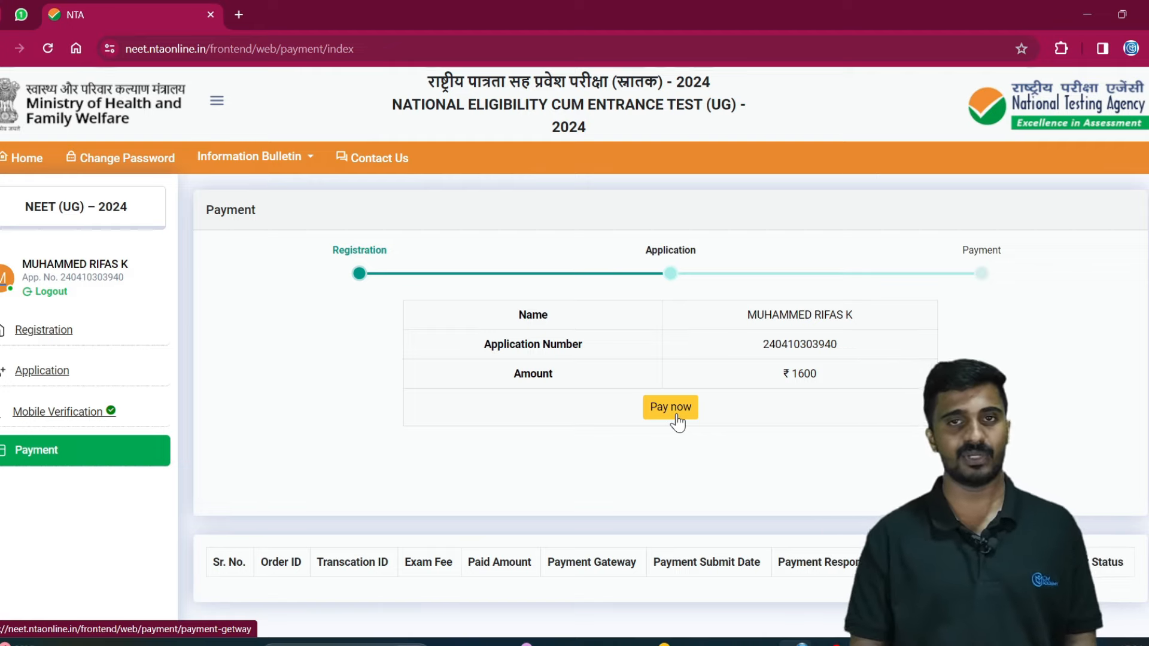
left_click(675, 414)
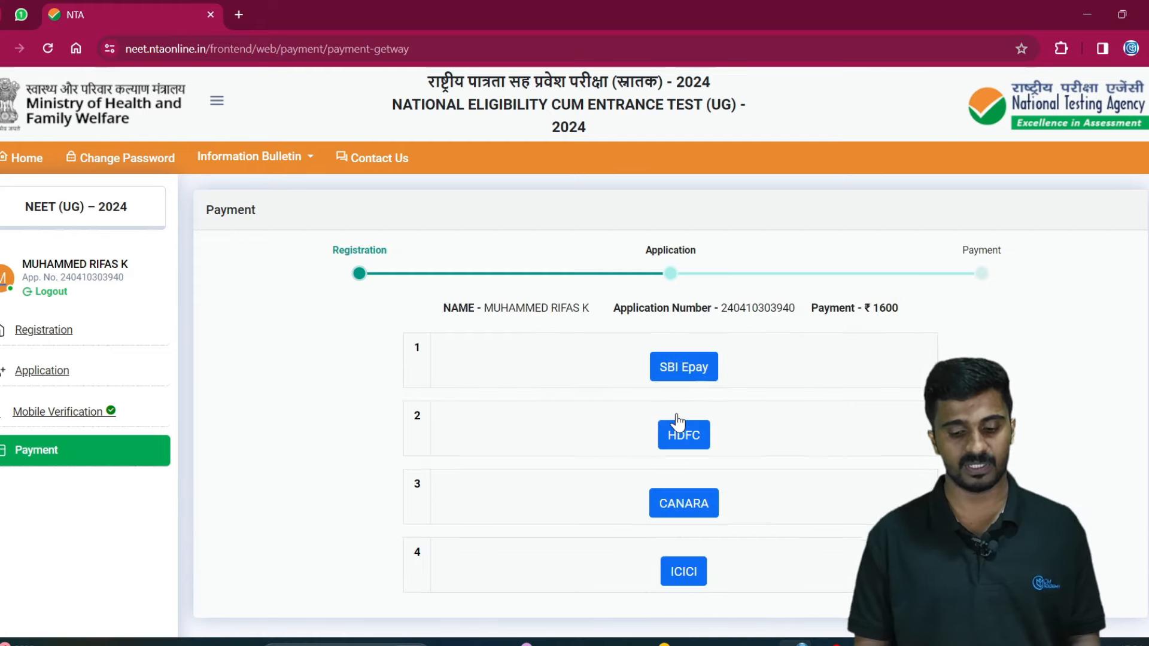
scroll(802, 401, "down", 3)
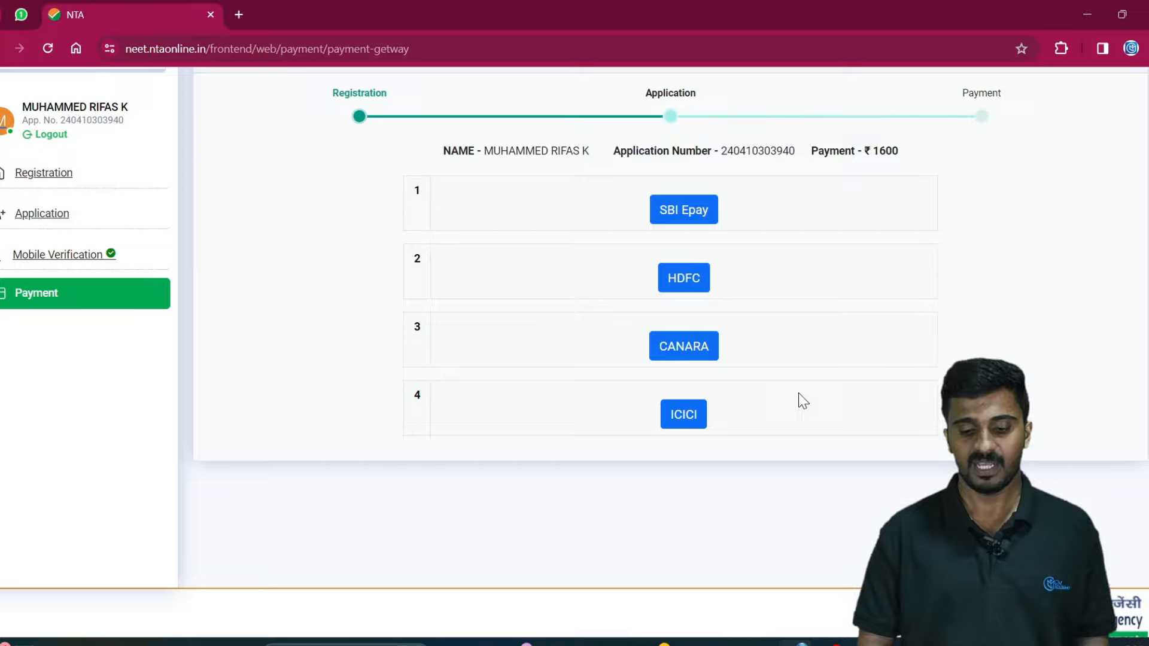
scroll(803, 400, "up", 2)
scroll(803, 400, "down", 1)
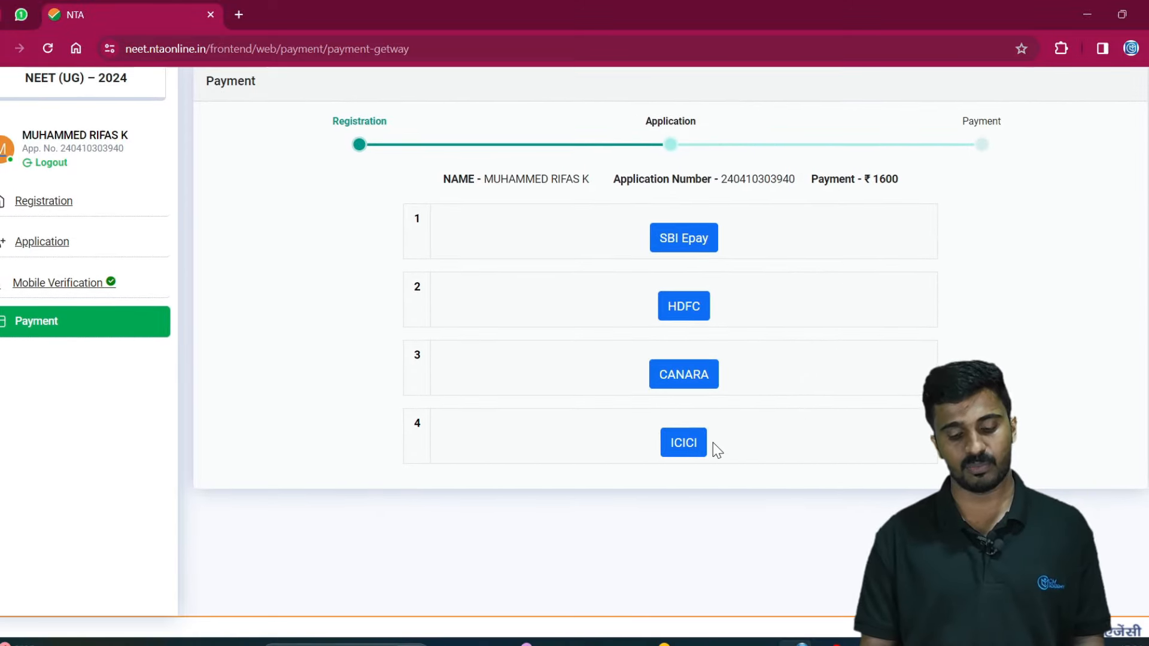
- Choose SBI Epay, then show the sample receipt with a successful ICICI payment in Adobe Acrobat
left_click(687, 237)
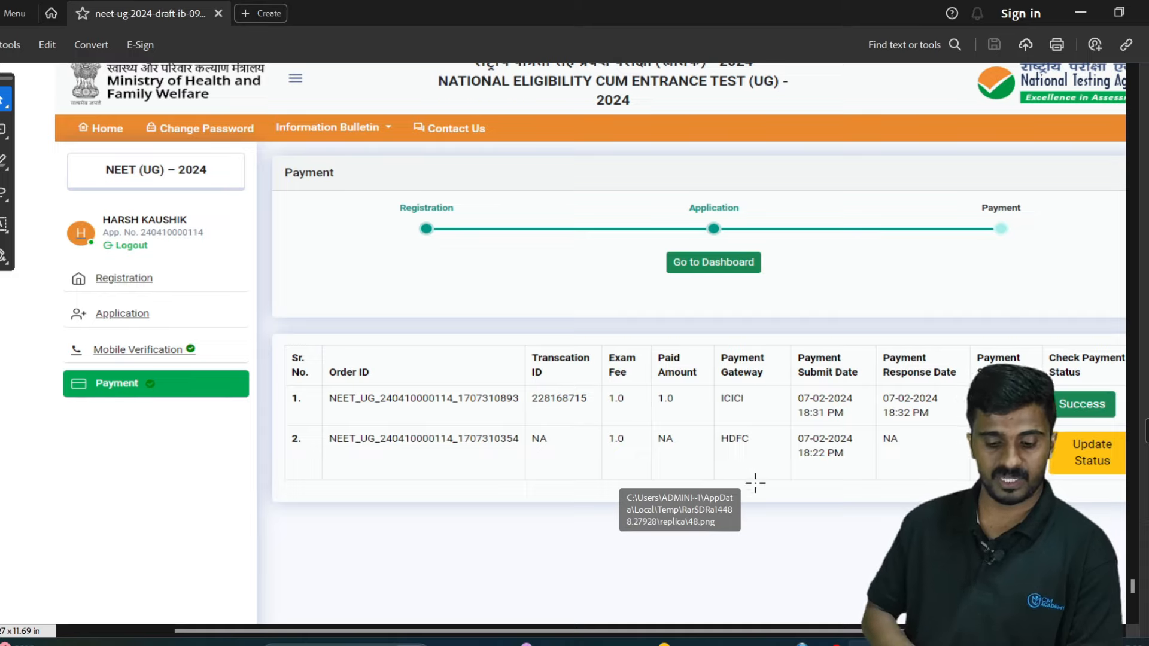
mouse_move(860, 643)
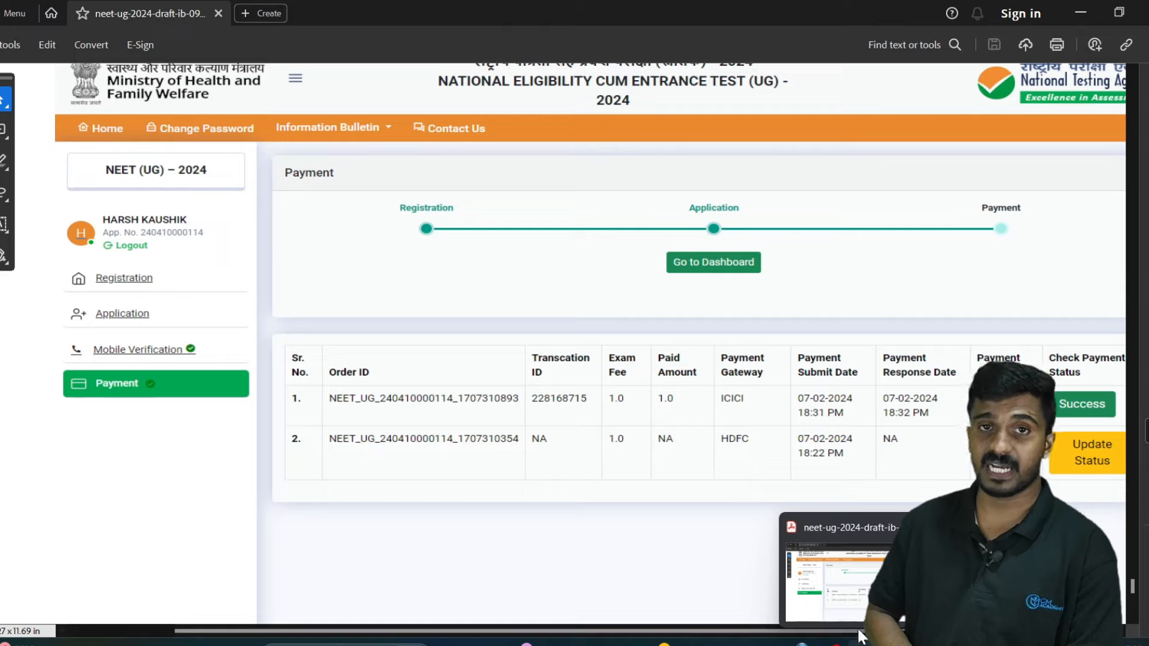